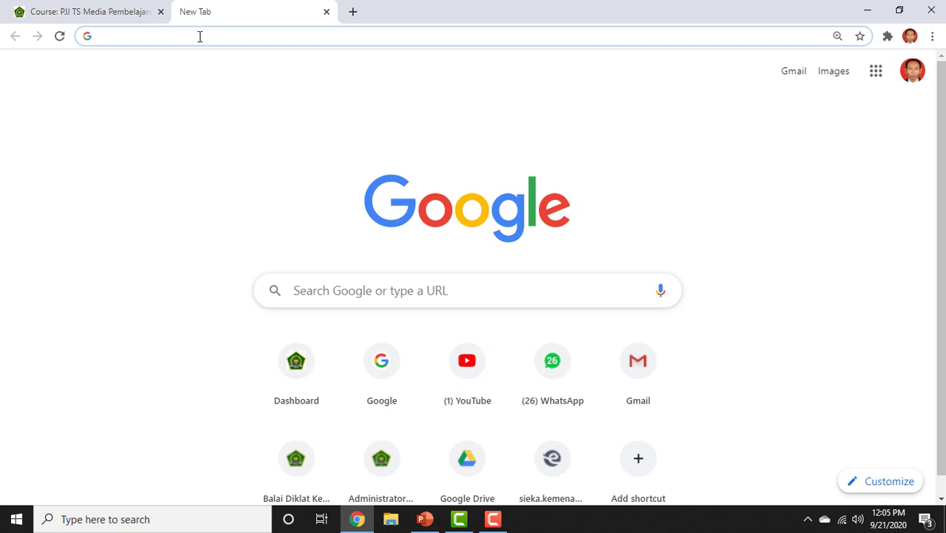
Open moodlecloud.com and sign in to the customer portal with the prefilled site name and password.
text(moo)
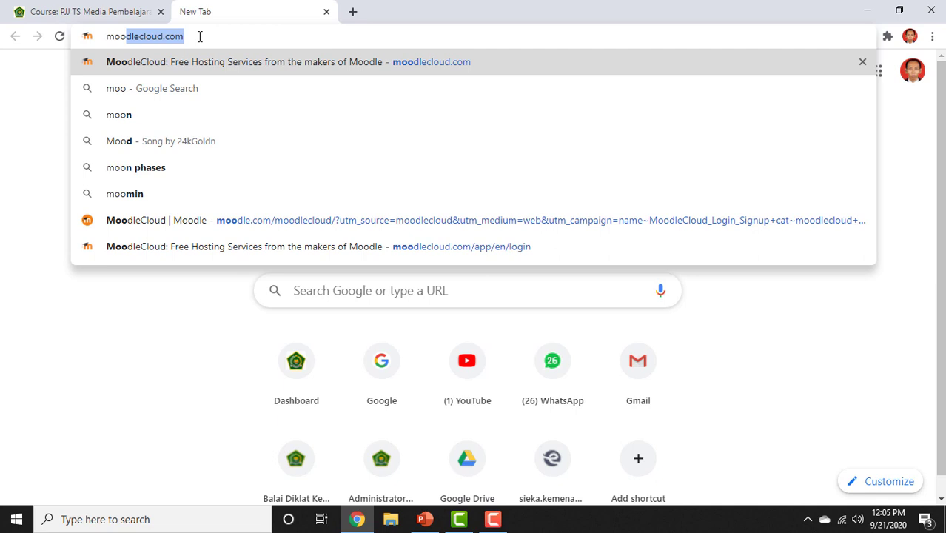
key(Return)
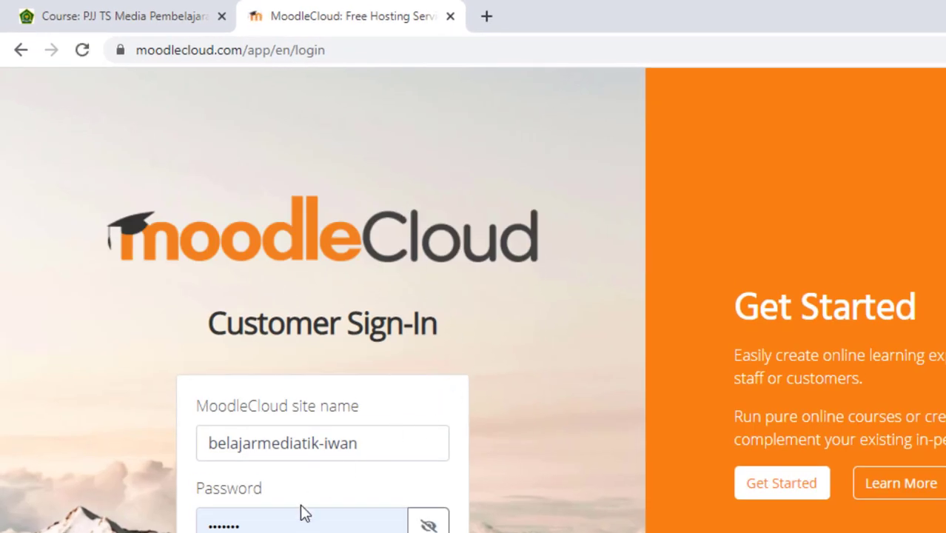
click(289, 532)
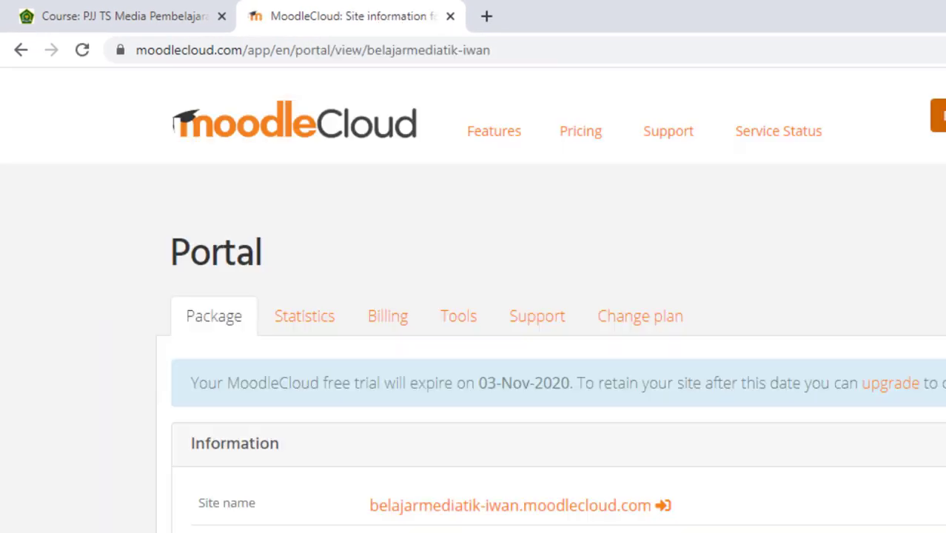
Open the Moodle site linked as the site name in the portal's package information.
scroll(500, 372, down, 3)
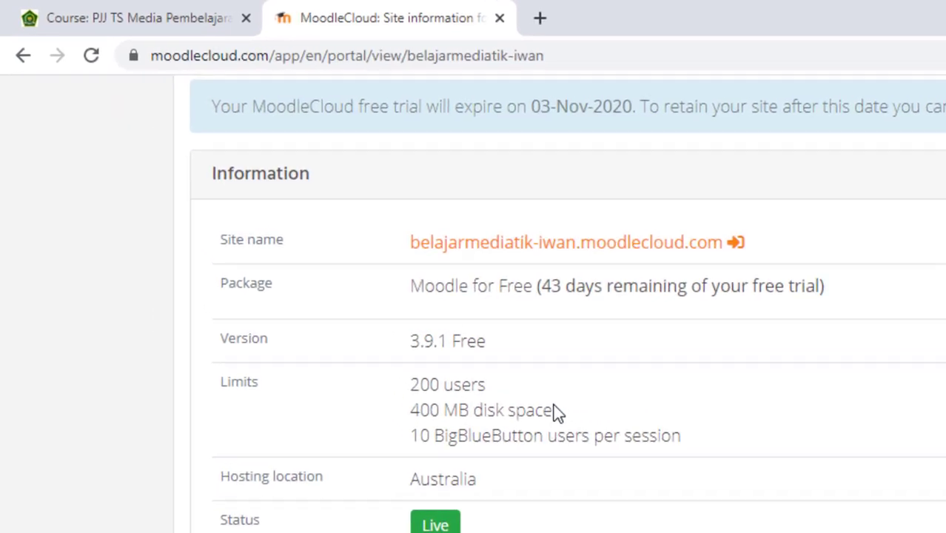
scroll(558, 413, up, 2)
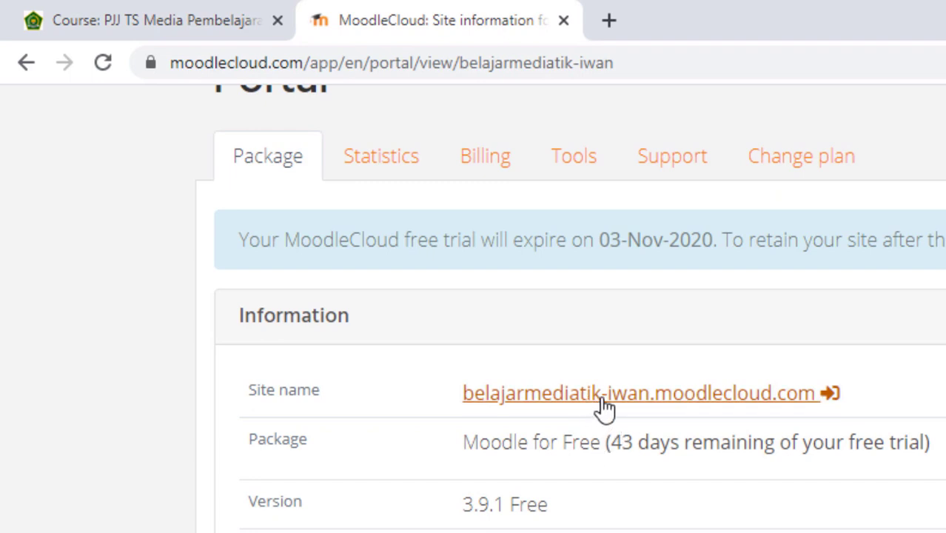
click(605, 406)
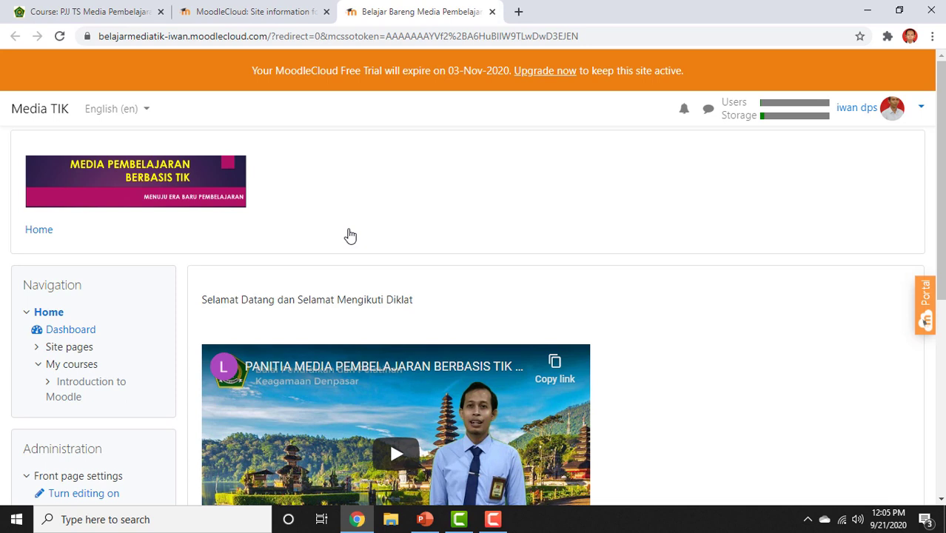
Go to the Manage courses and categories page in the Courses section of Site administration.
scroll(335, 213, down, 3)
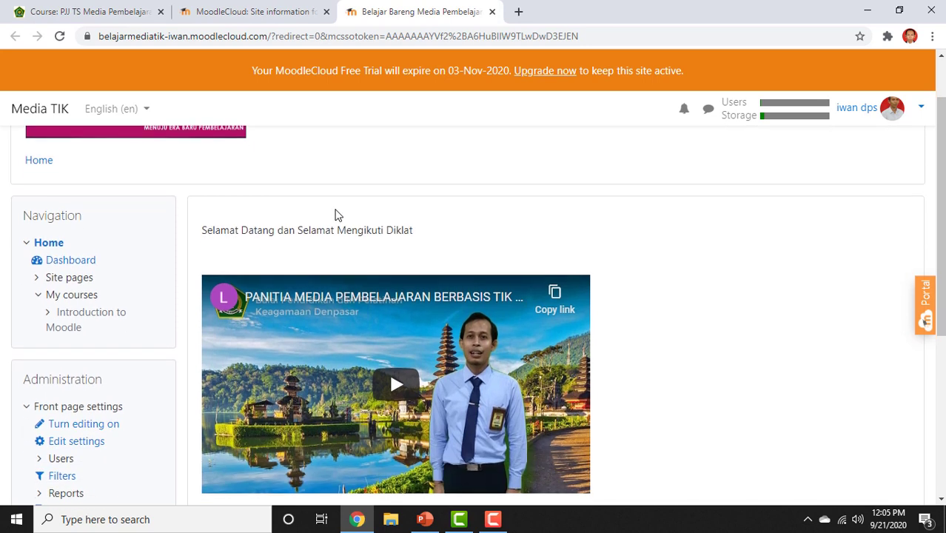
scroll(335, 213, down, 2)
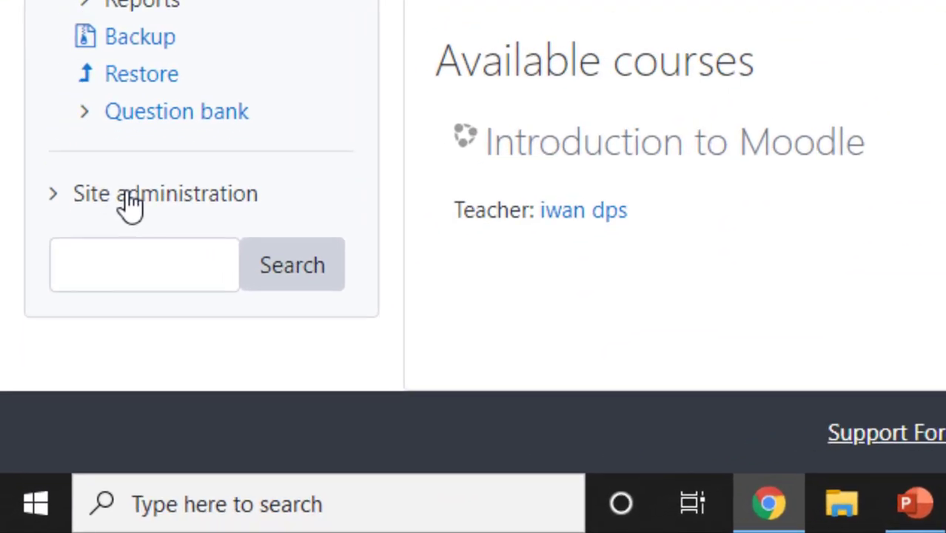
click(60, 376)
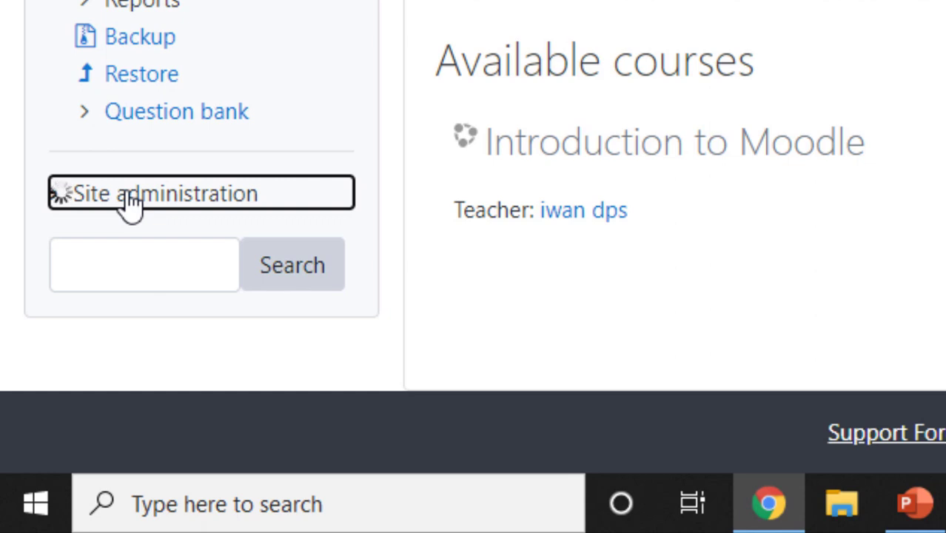
scroll(133, 207, down, 4)
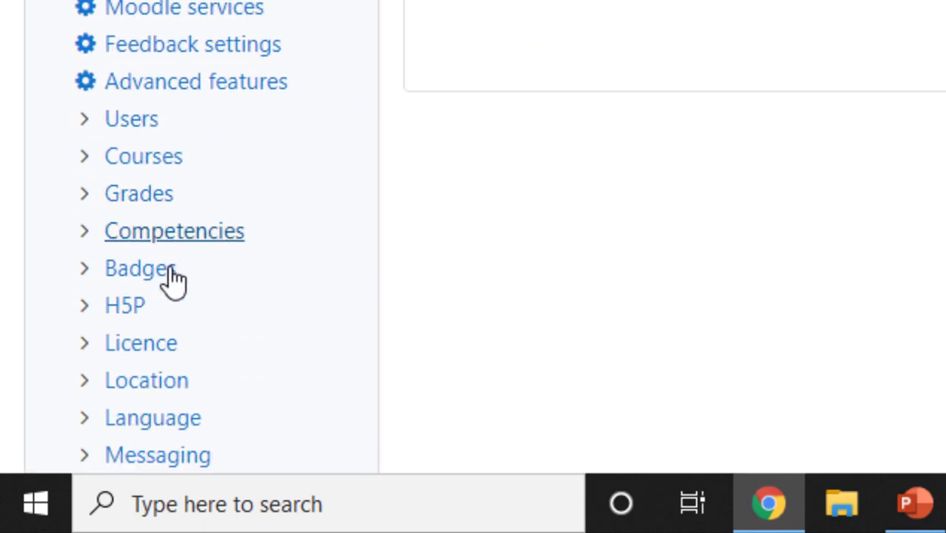
click(153, 171)
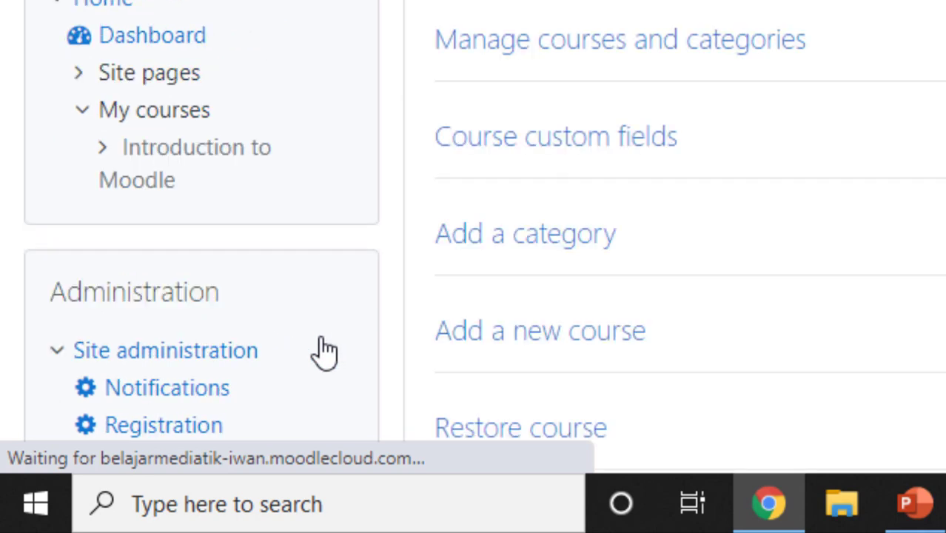
scroll(325, 351, down, 8)
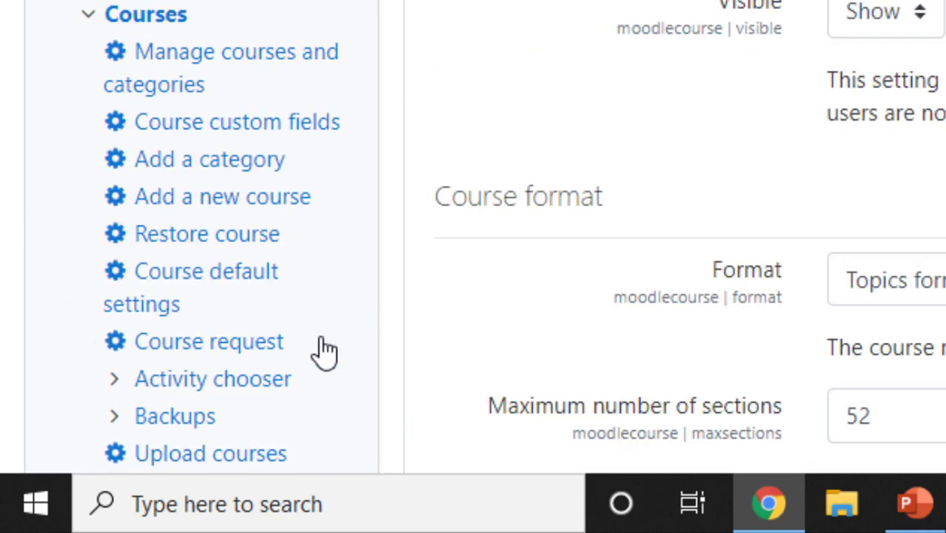
click(283, 72)
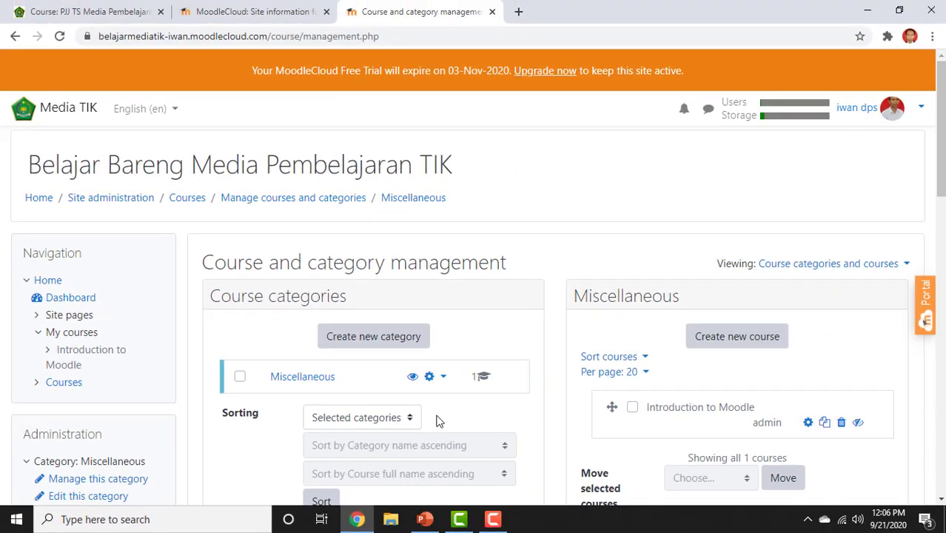
Start creating a new course category and set its parent category to Top.
scroll(423, 401, down, 2)
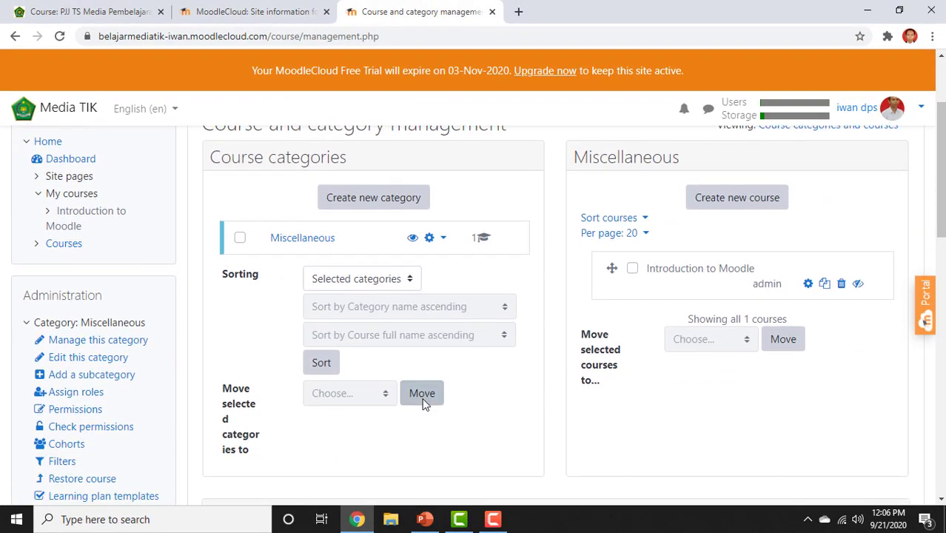
scroll(424, 401, up, 1)
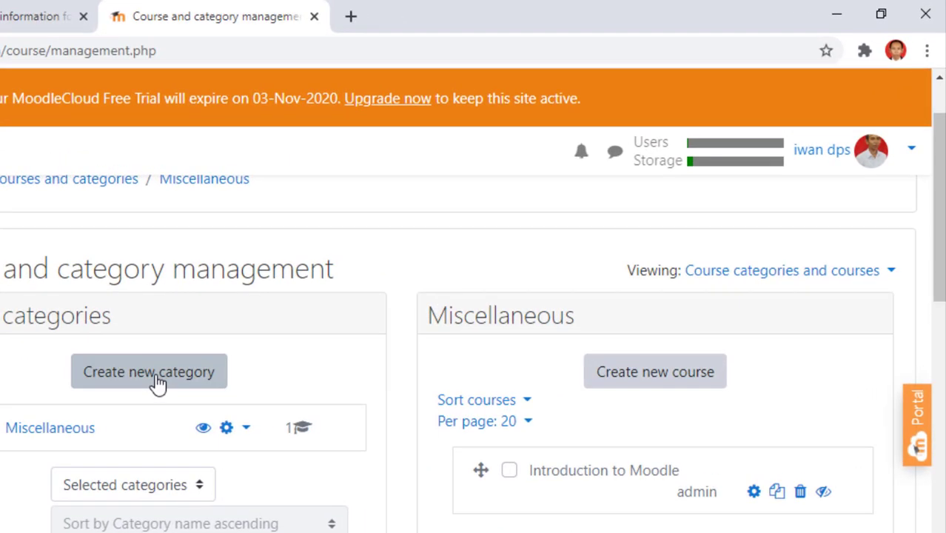
click(157, 383)
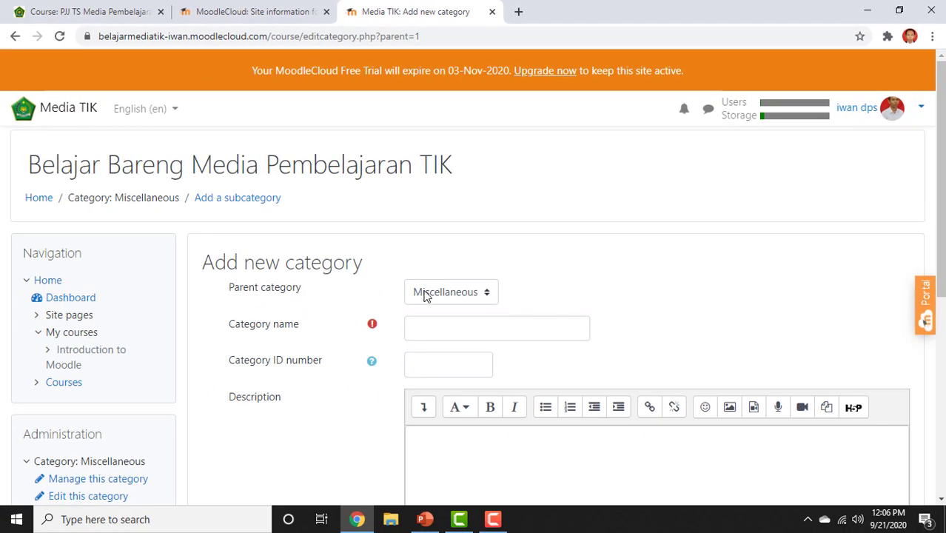
click(475, 294)
click(436, 314)
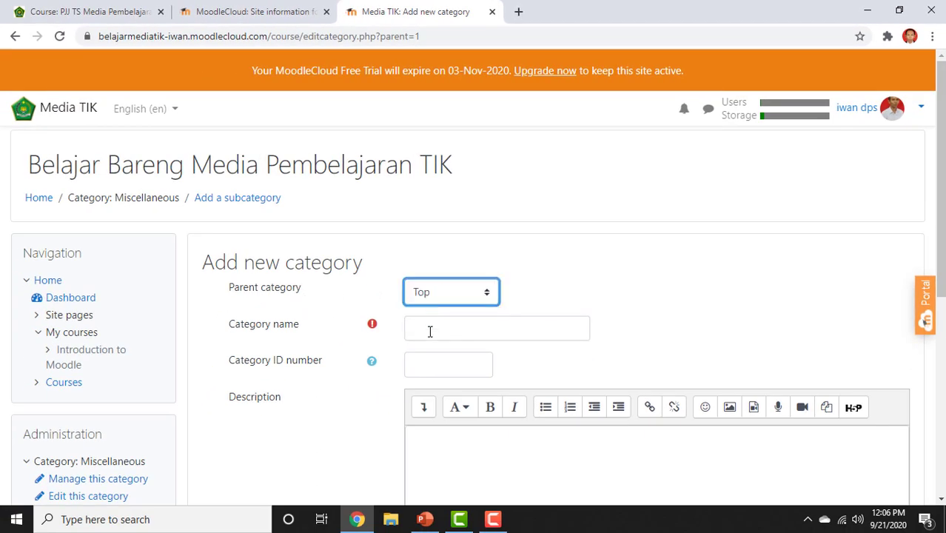
Name the category "Media Berbasis TIK" and set its category ID number to M.TIK5.
click(433, 335)
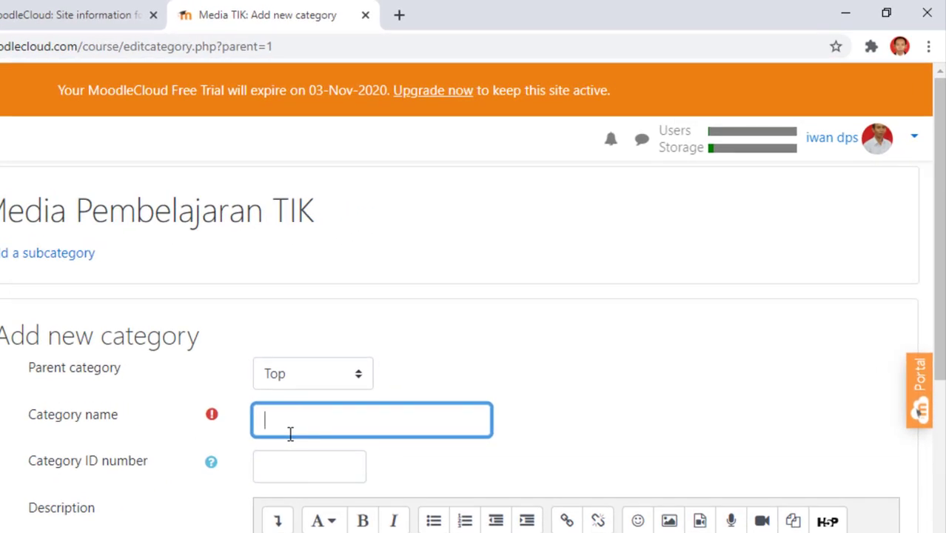
text(Media Berbasis )
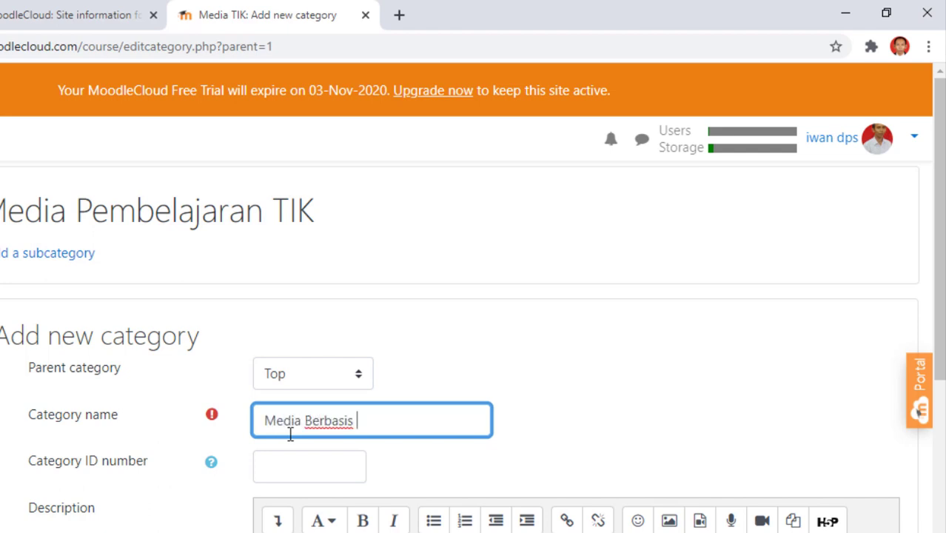
text(TIK)
click(286, 466)
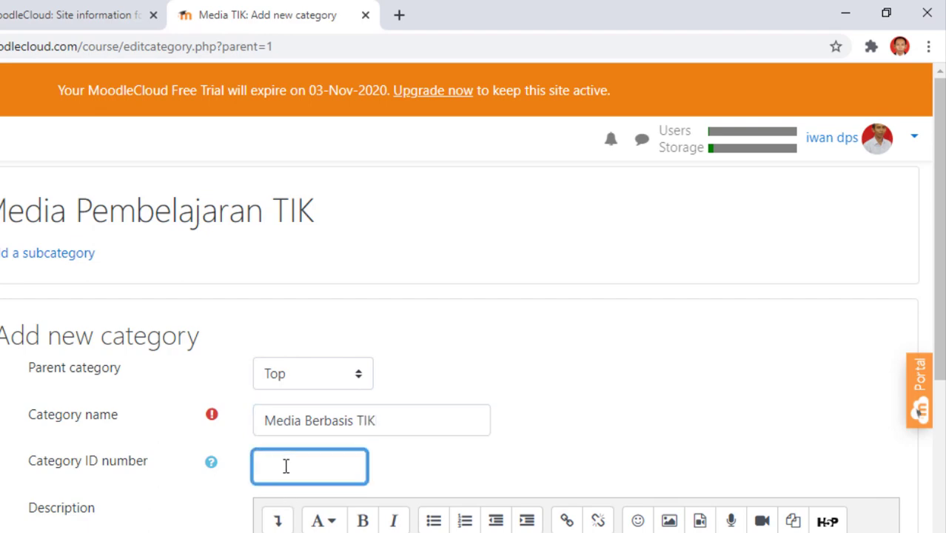
text(M)
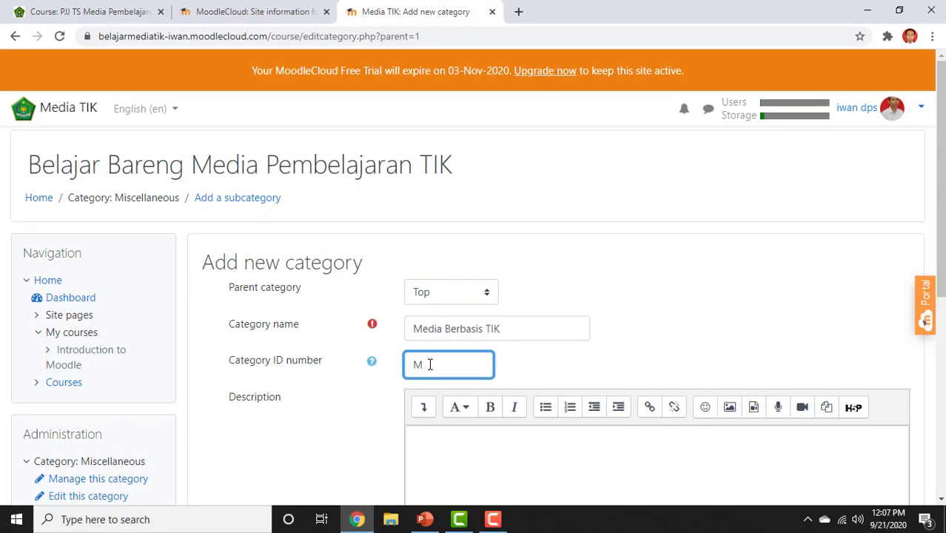
text(.TIK5)
Enter the category description "Media Pembelajaran Berbasis TIK bertujuan untuk menghasilkan media pembelajaran yang interkatif dan bisa mengakomodir kebutuhan belajar secara online untuk siswa".
click(469, 440)
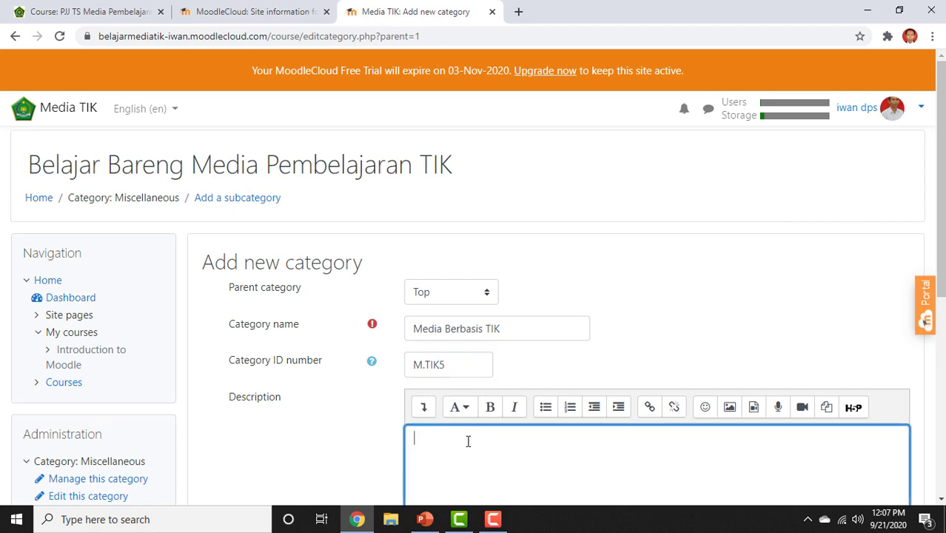
text(Media)
text( Berb)
key(BackSpace)
key(BackSpace)
key(BackSpace)
key(BackSpace)
text(Pembelajaran Berbasis )
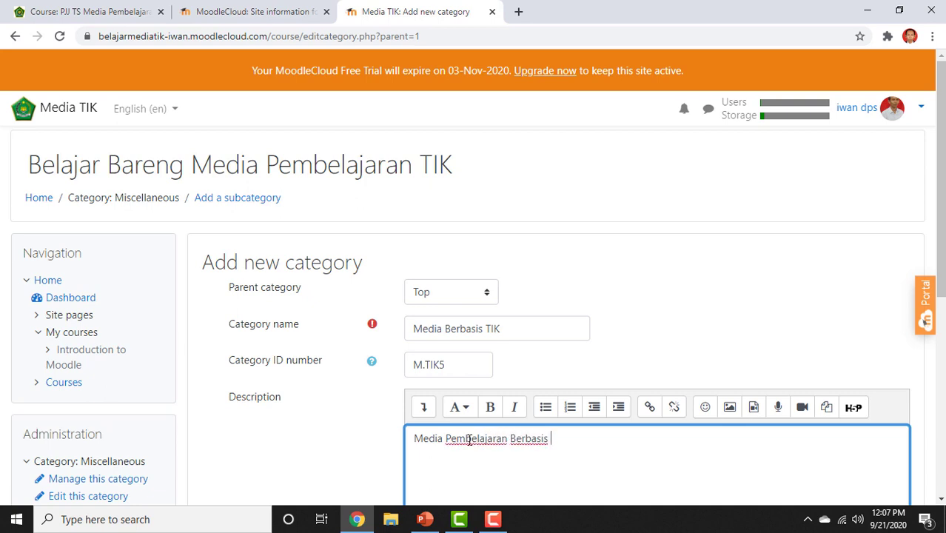
text(TIK bertujuan )
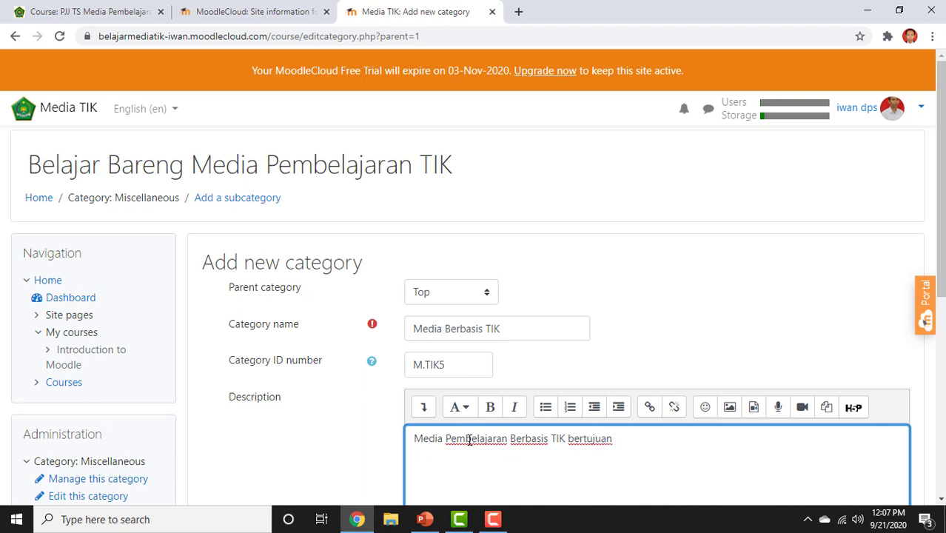
text(untuk menghasi)
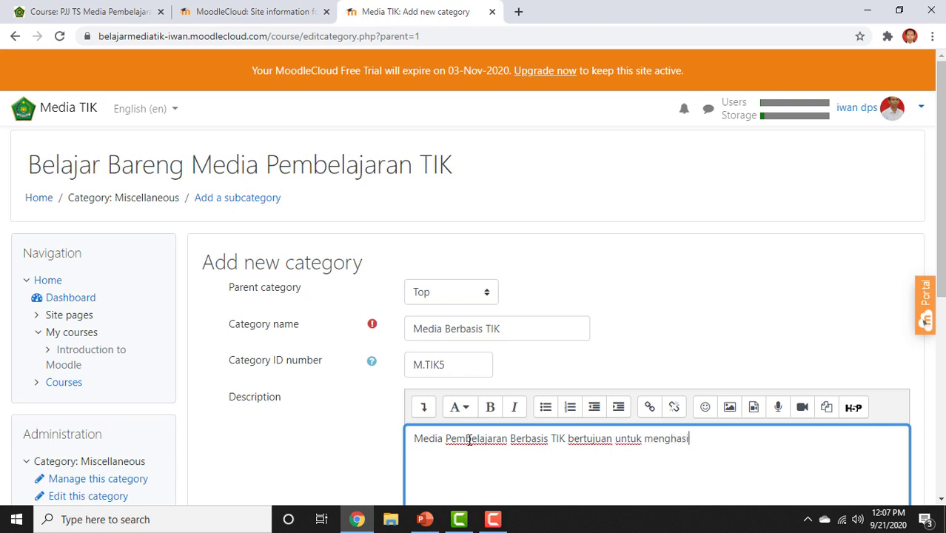
text(lkan media pembelajaran )
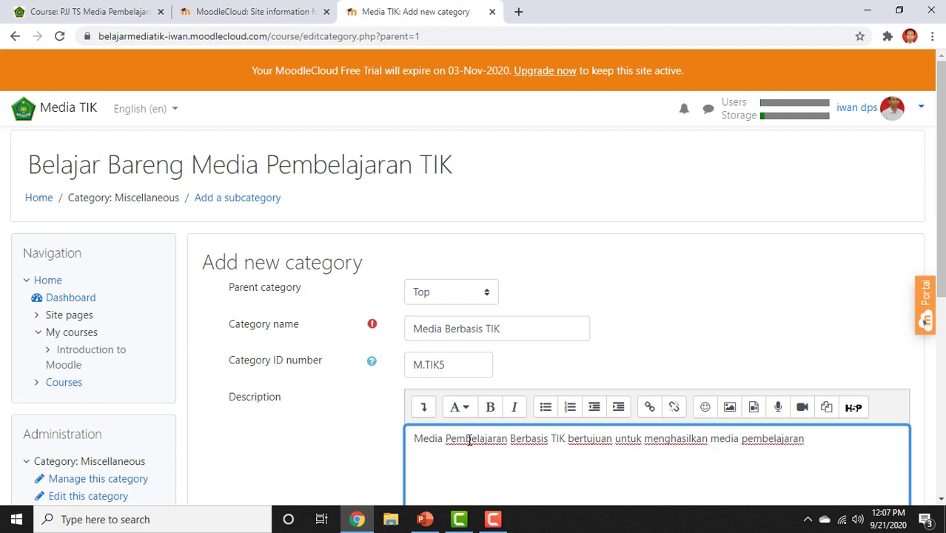
text(yang interkatif dan b)
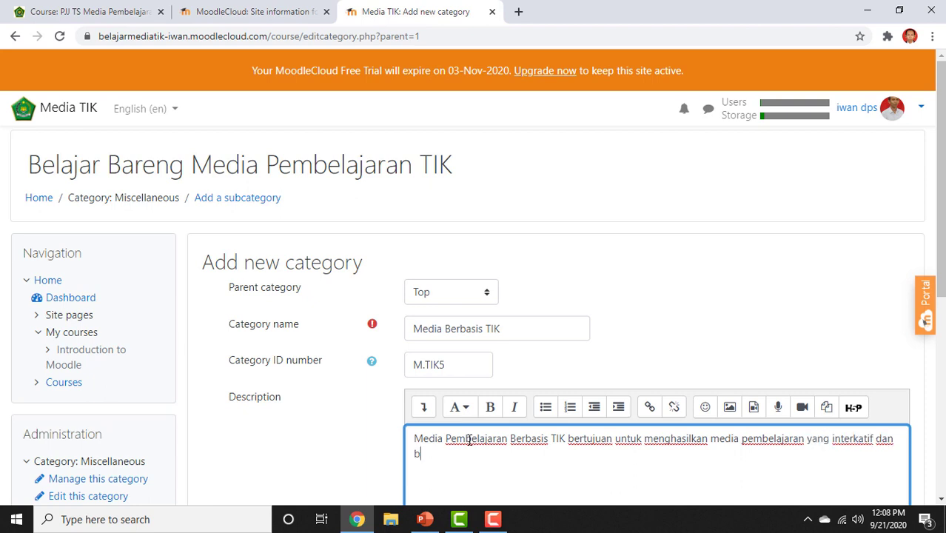
text(isa mengakomo)
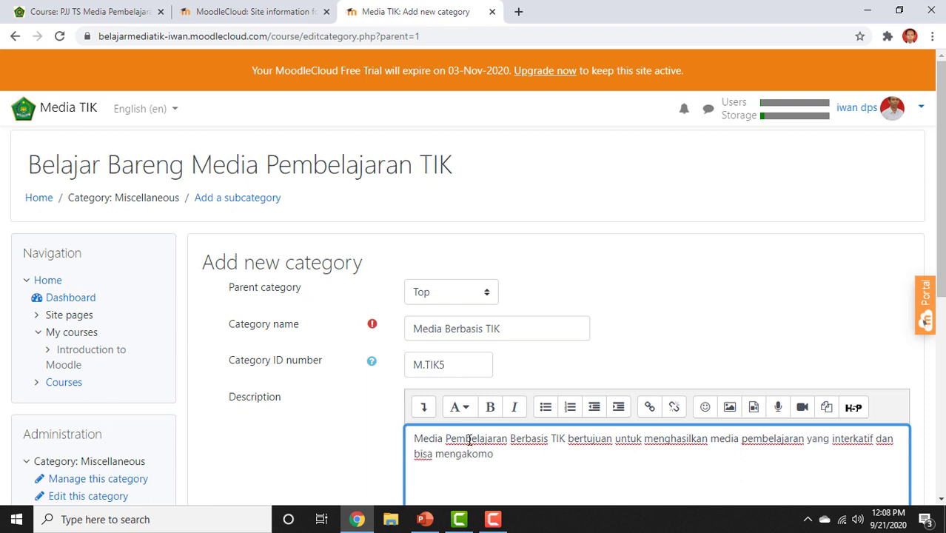
text(dir kebutuhan be)
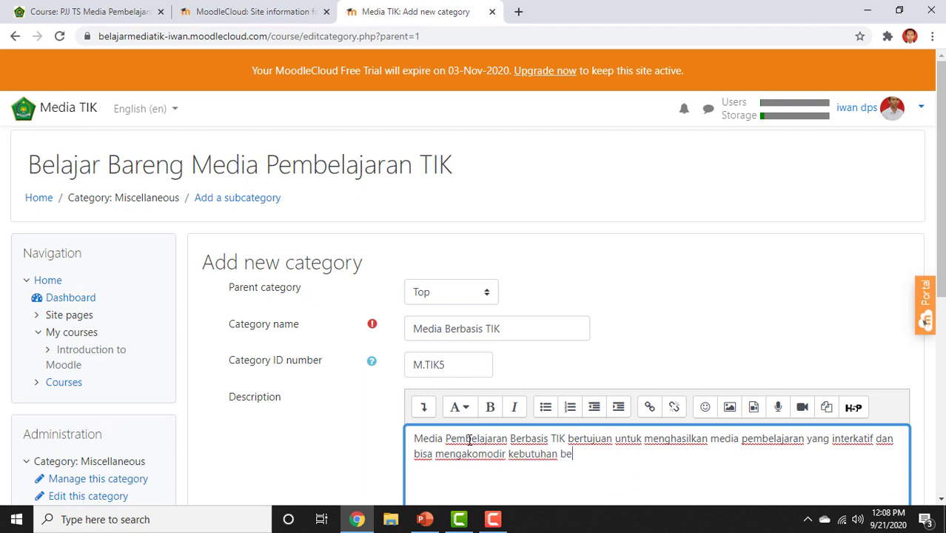
text(lajar secara onl)
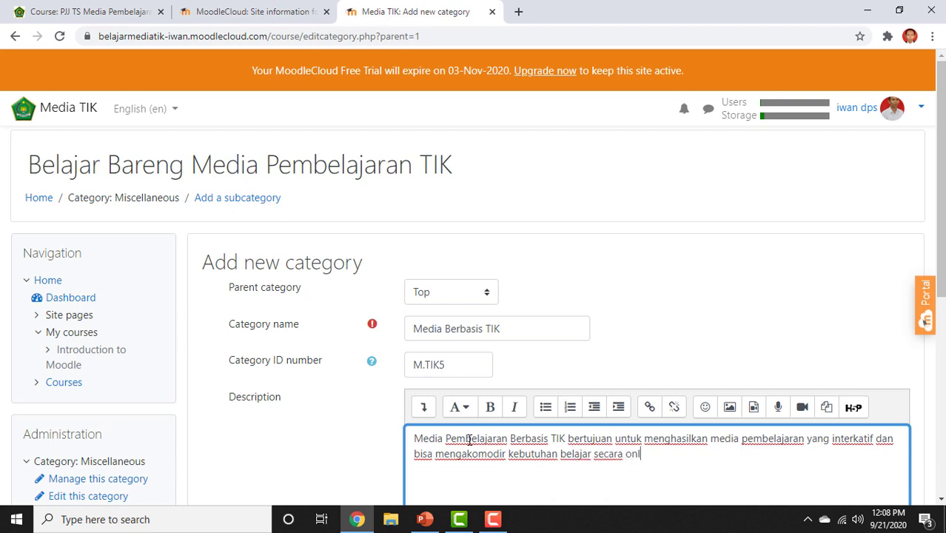
text(ine untuk siswa)
Format the whole category description as Heading (small) and make it bold.
scroll(463, 400, down, 1)
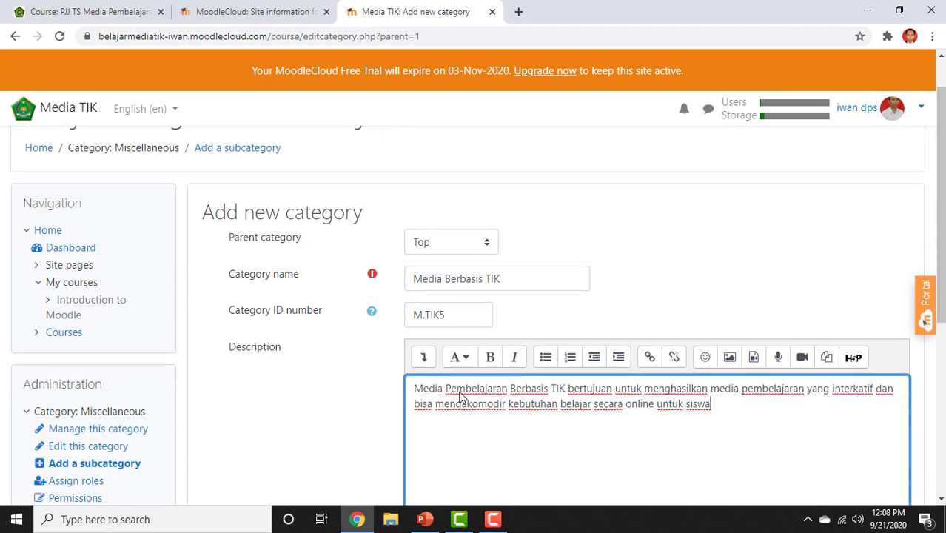
click(531, 419)
drag(711, 384, 406, 370)
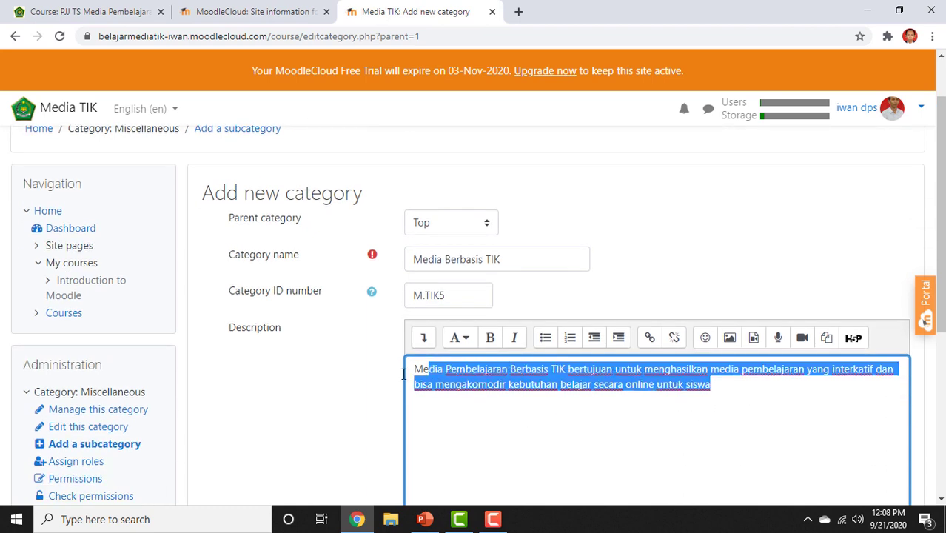
click(465, 342)
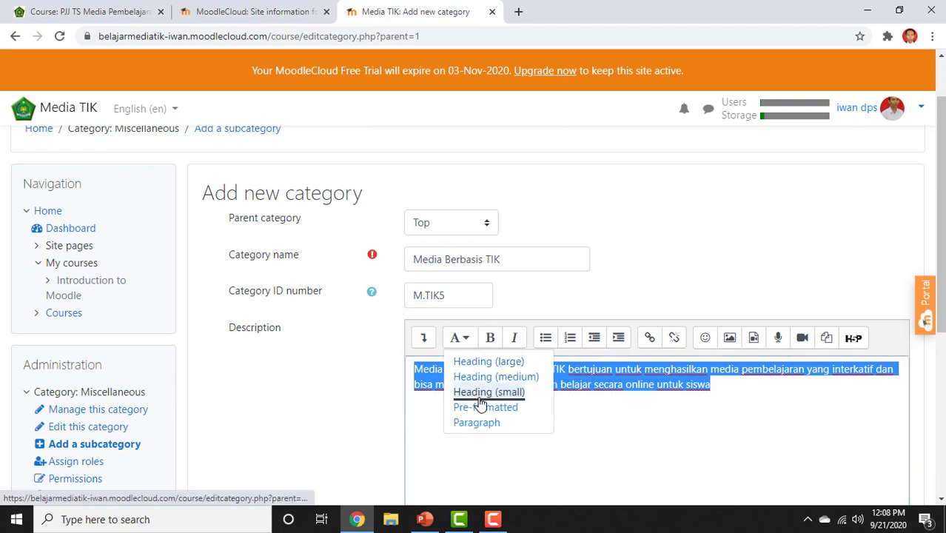
click(481, 394)
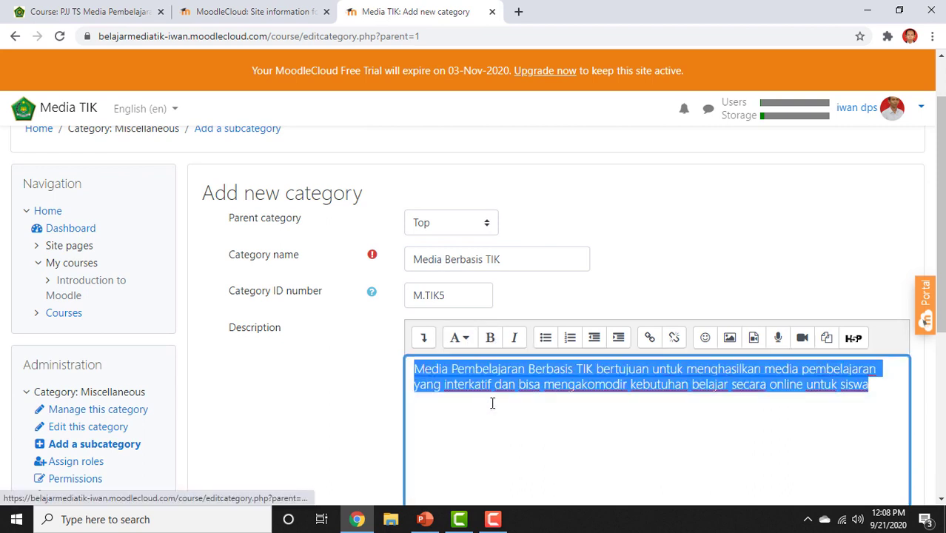
click(490, 341)
click(545, 423)
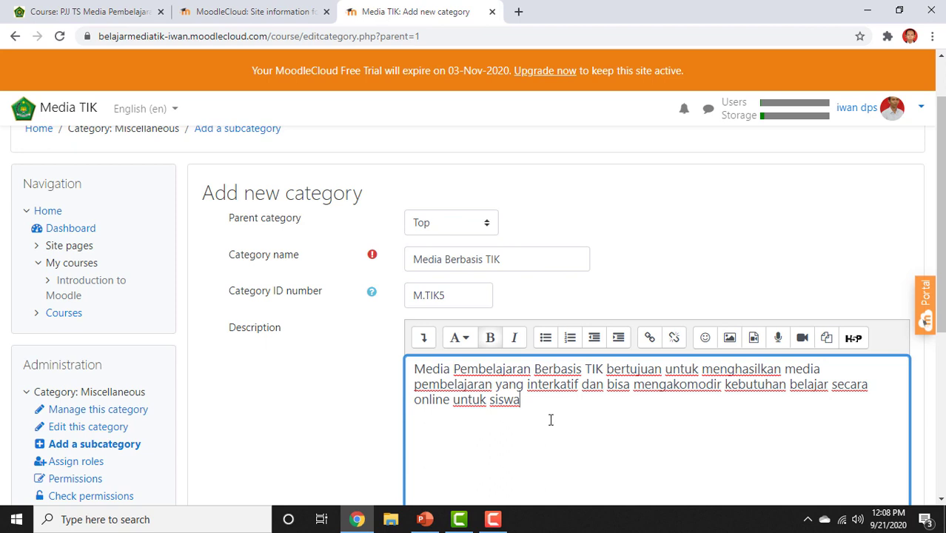
Save the new category and start creating a new course inside the Media Berbasis TIK category.
scroll(555, 415, down, 4)
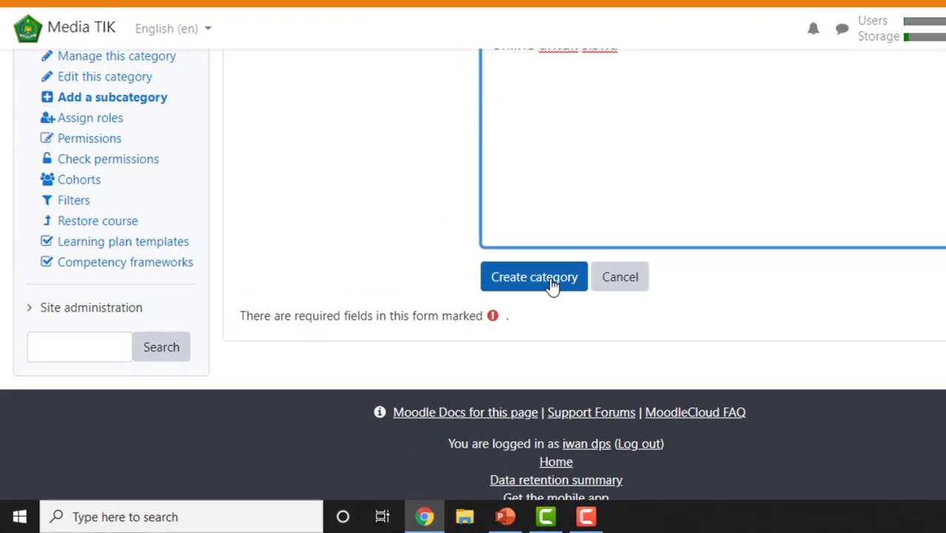
click(450, 318)
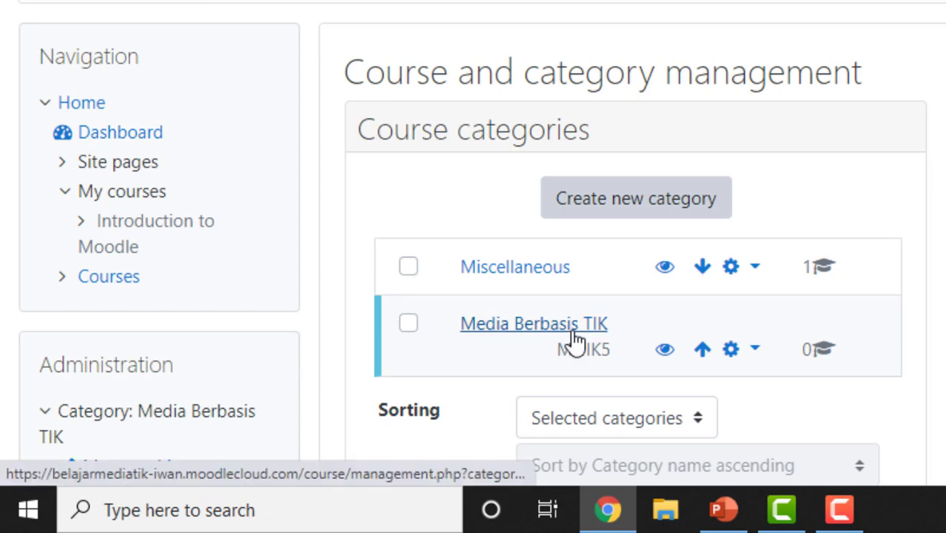
scroll(791, 328, down, 2)
scroll(801, 321, down, 3)
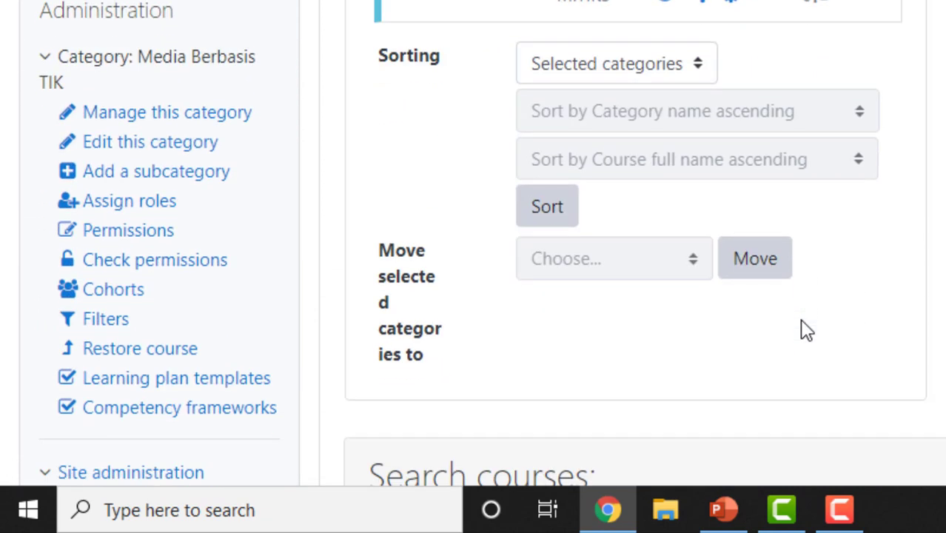
scroll(803, 328, down, 3)
scroll(803, 325, up, 2)
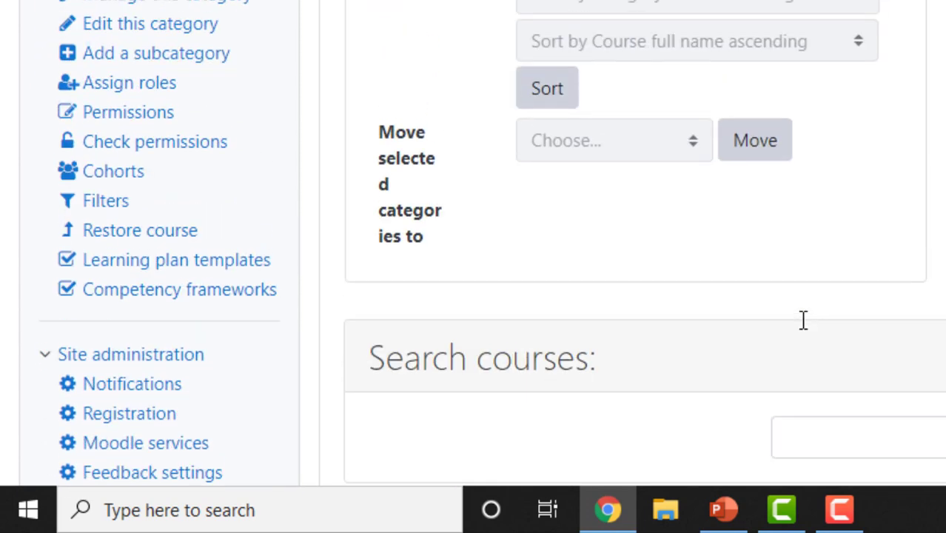
scroll(805, 274, up, 3)
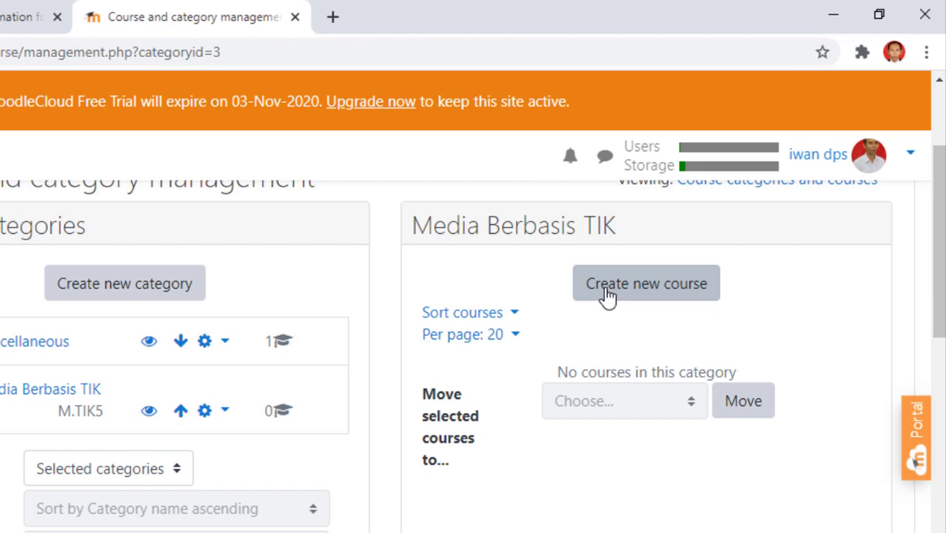
click(667, 293)
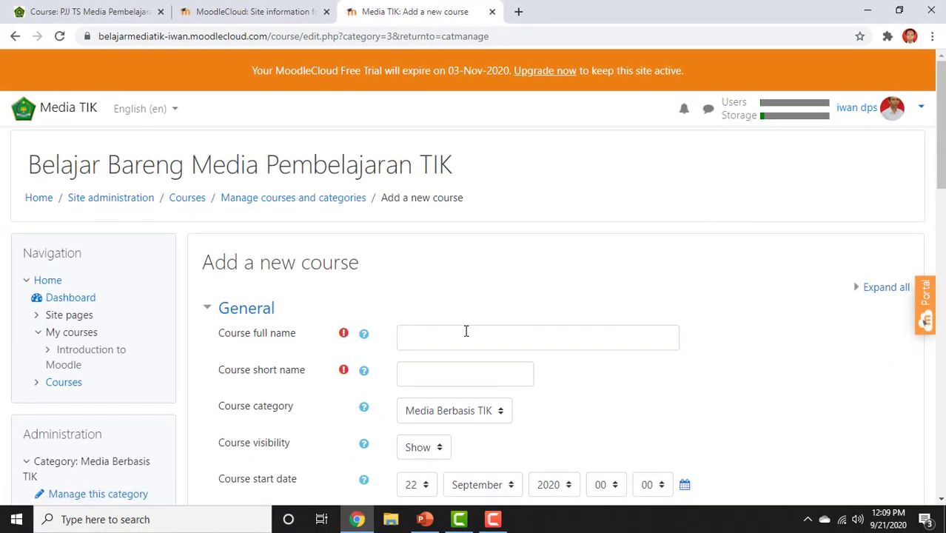
Set the course full name to "Diklat Media Pembelajaran Berbasis TIK" and the short name to "Media TIK".
click(431, 338)
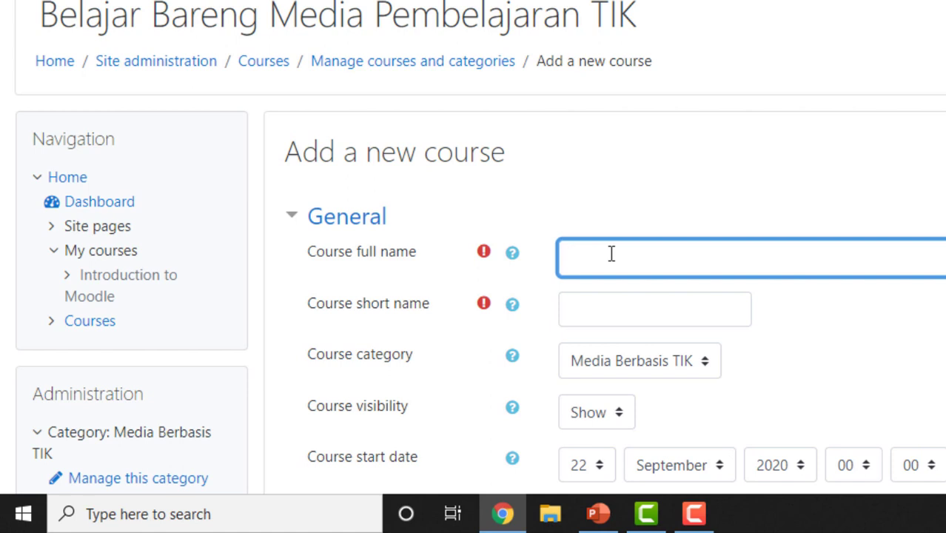
text(Diklat Media Pembe)
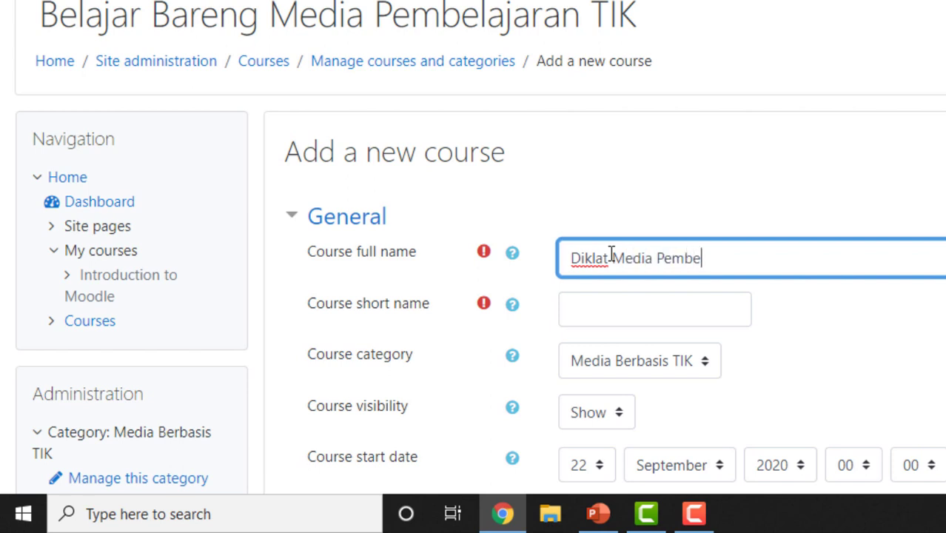
text(lajaran Be)
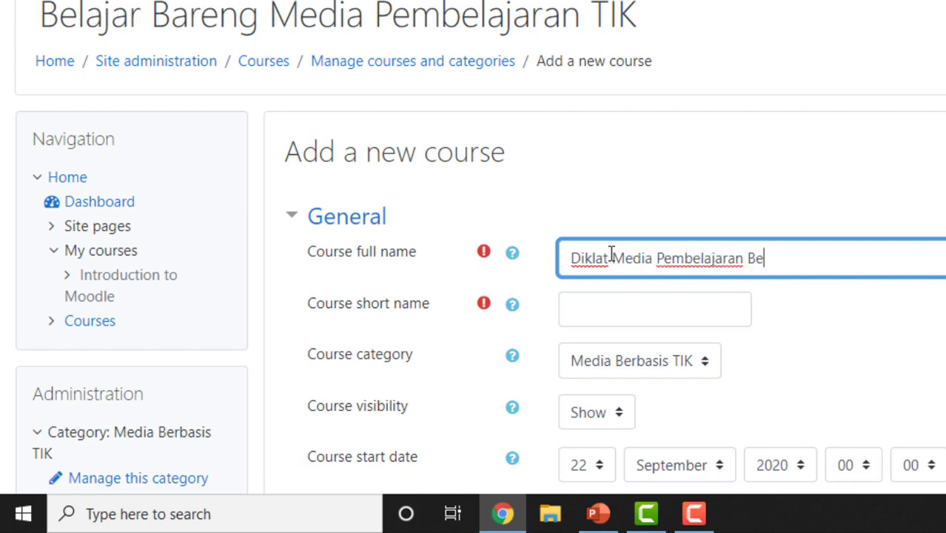
text(rbasis TIK)
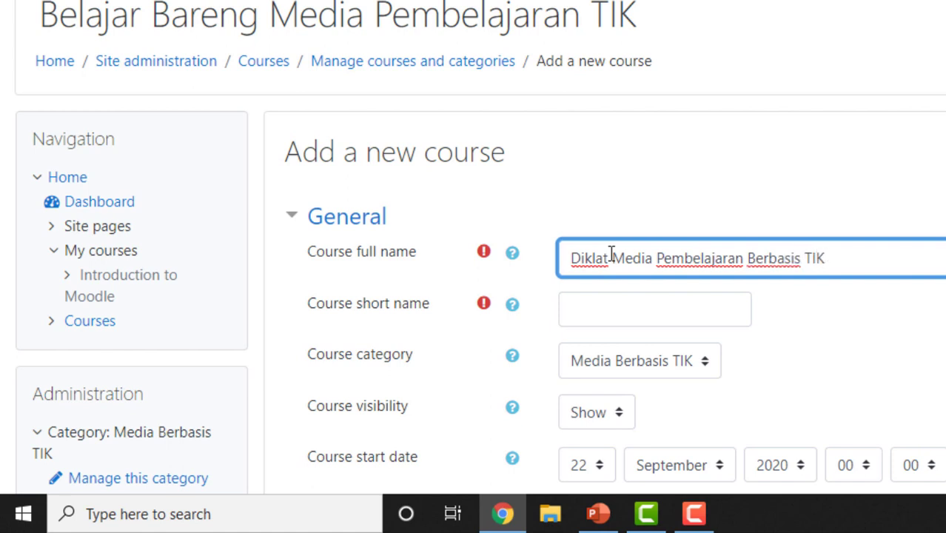
click(597, 314)
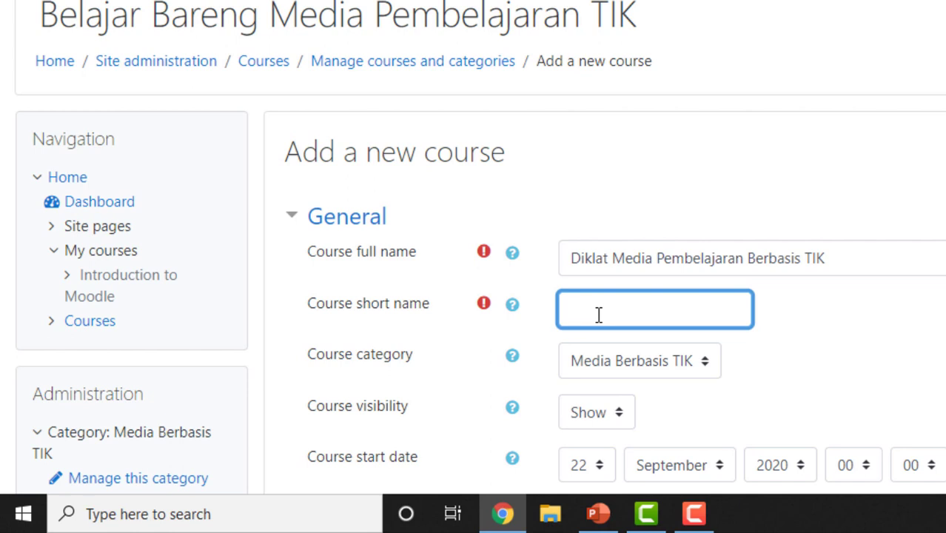
text(Media TIK)
click(851, 346)
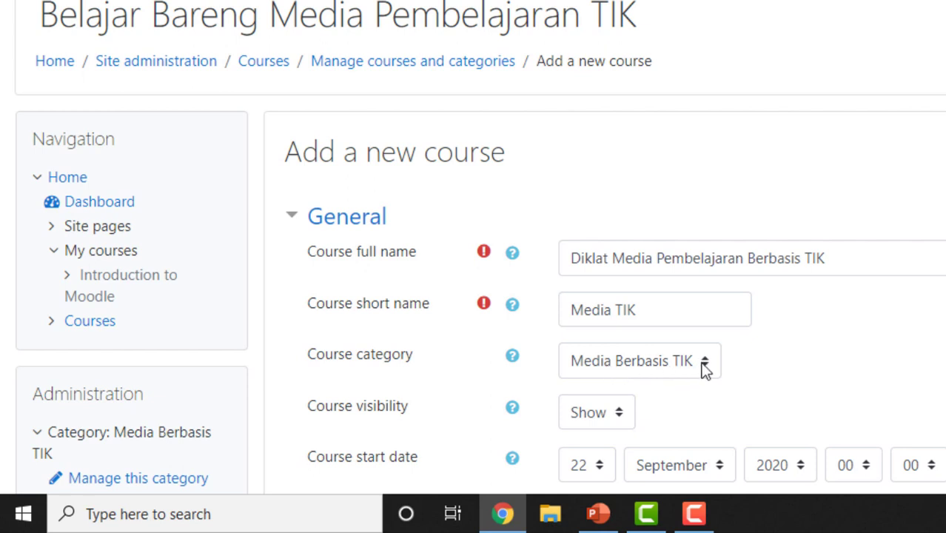
Set the day of the course start date to 21 and the day of the course end date to 28.
scroll(822, 329, down, 1)
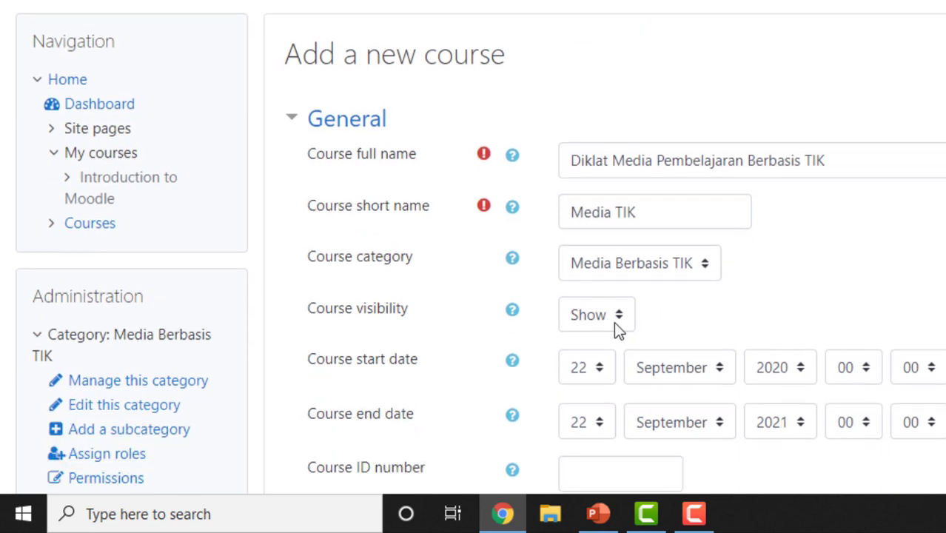
scroll(645, 331, down, 1)
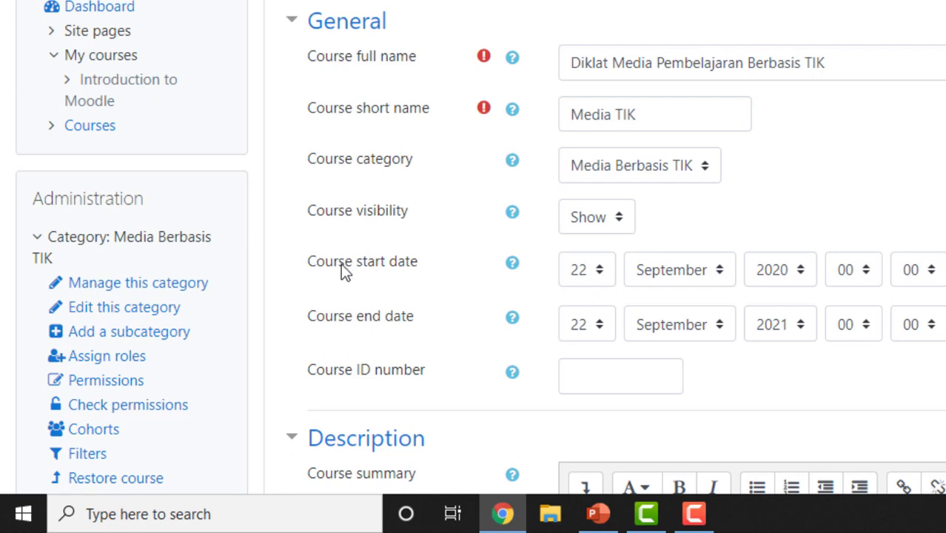
click(598, 271)
click(585, 221)
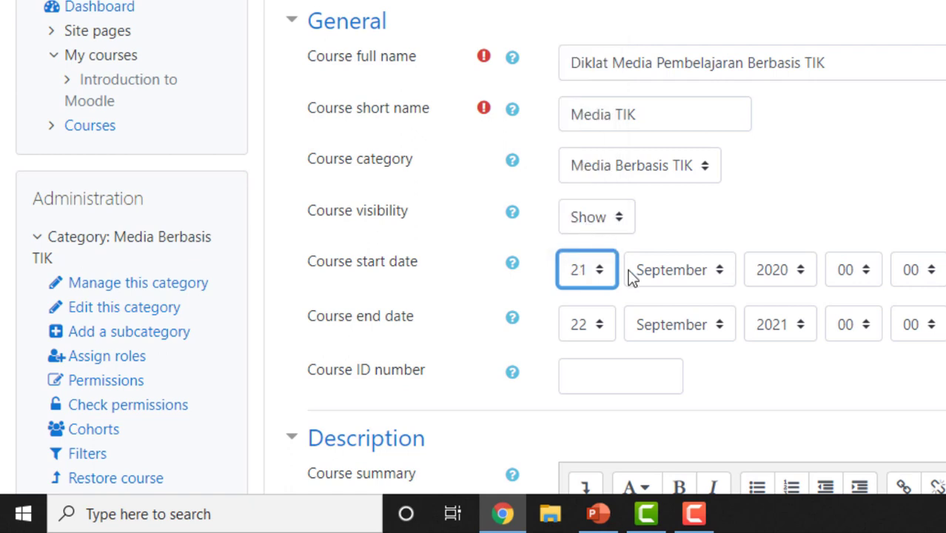
click(603, 331)
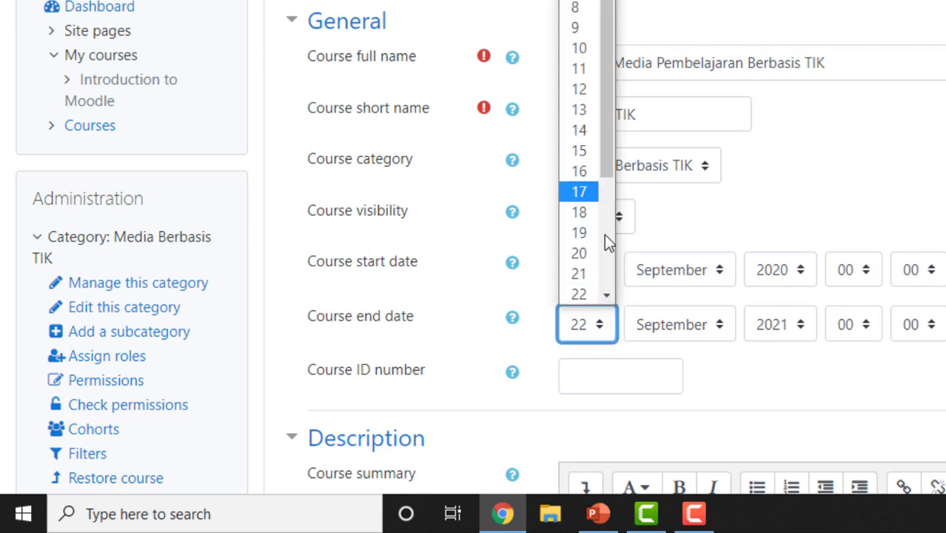
drag(607, 154, 603, 263)
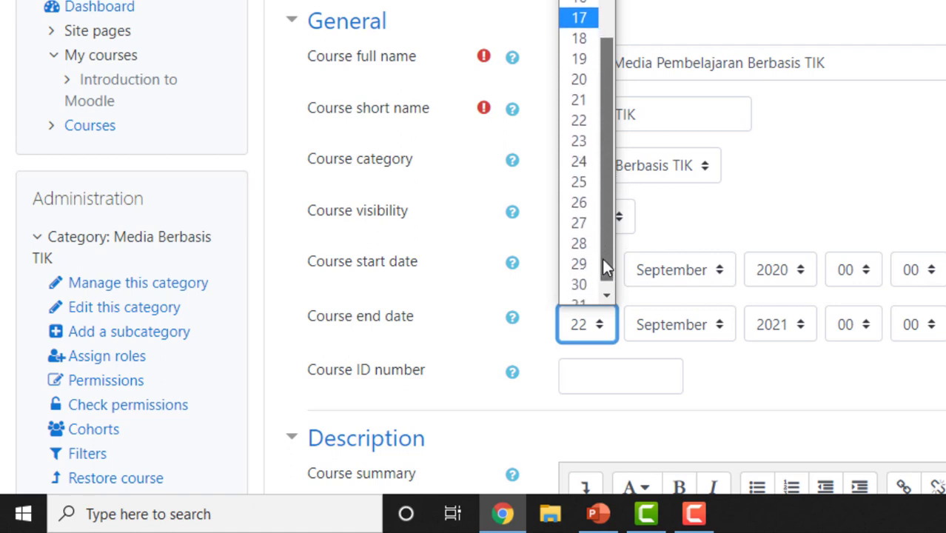
click(578, 243)
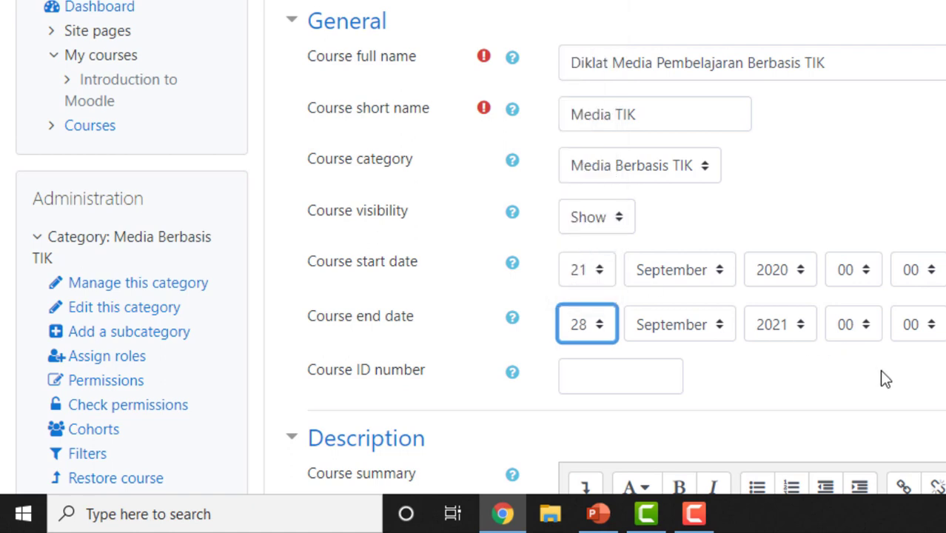
Set the course ID number to M.TIK.5.
scroll(882, 380, down, 1)
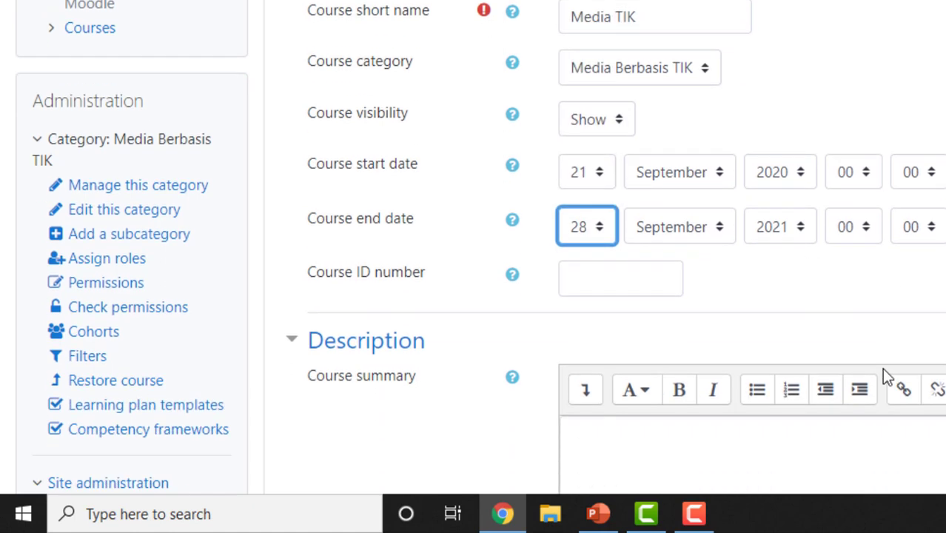
click(622, 272)
scroll(744, 296, up, 1)
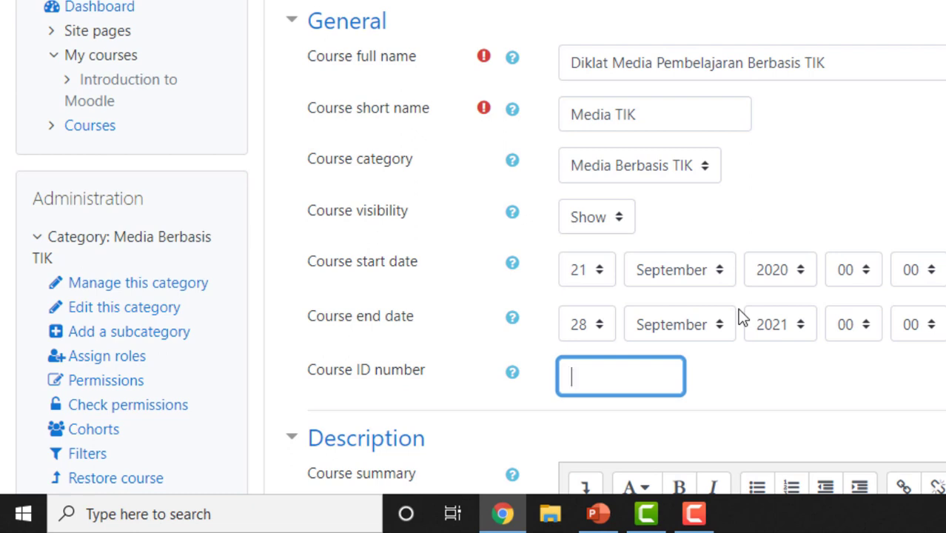
text(M.TIK.5)
click(822, 361)
Enter "Diklat Media Berbasis TIK akan menjelaskan materi" as the opening line of the course summary.
scroll(818, 359, down, 4)
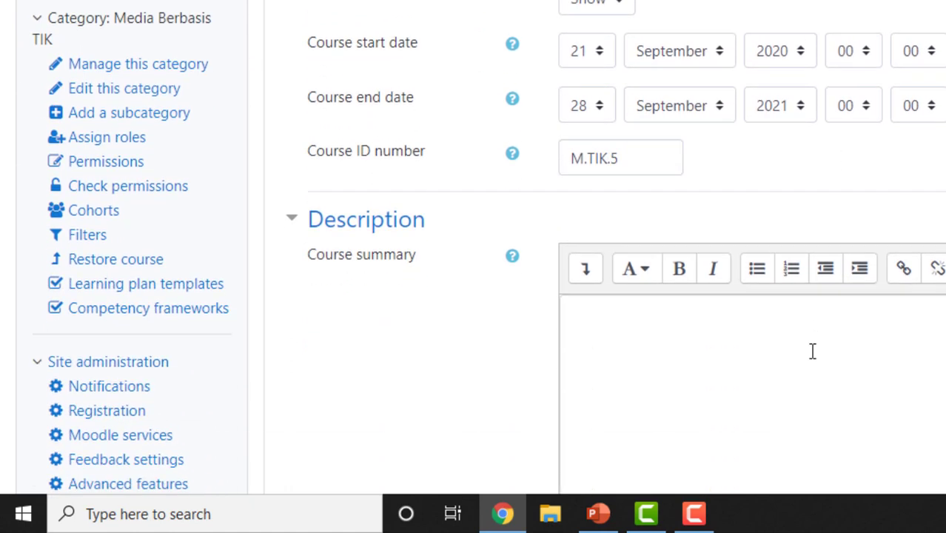
click(630, 274)
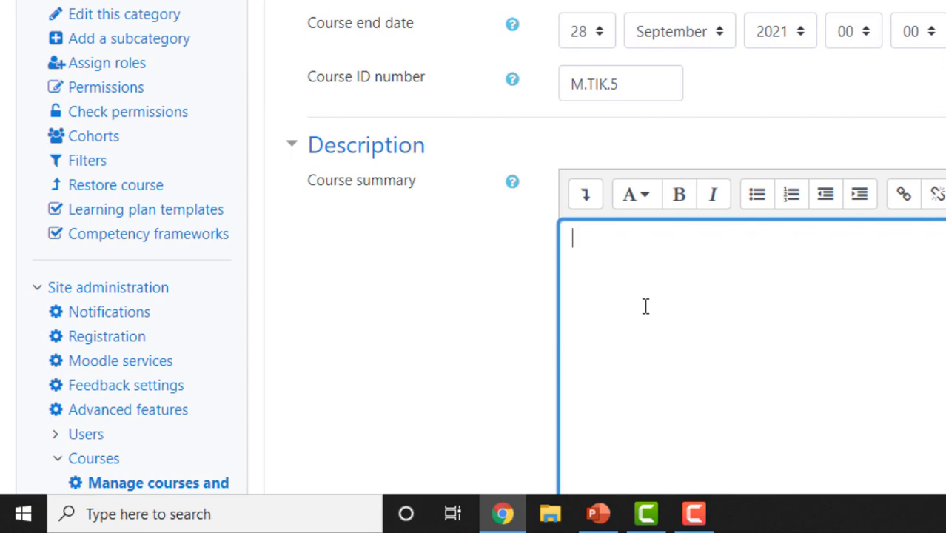
scroll(645, 305, up, 5)
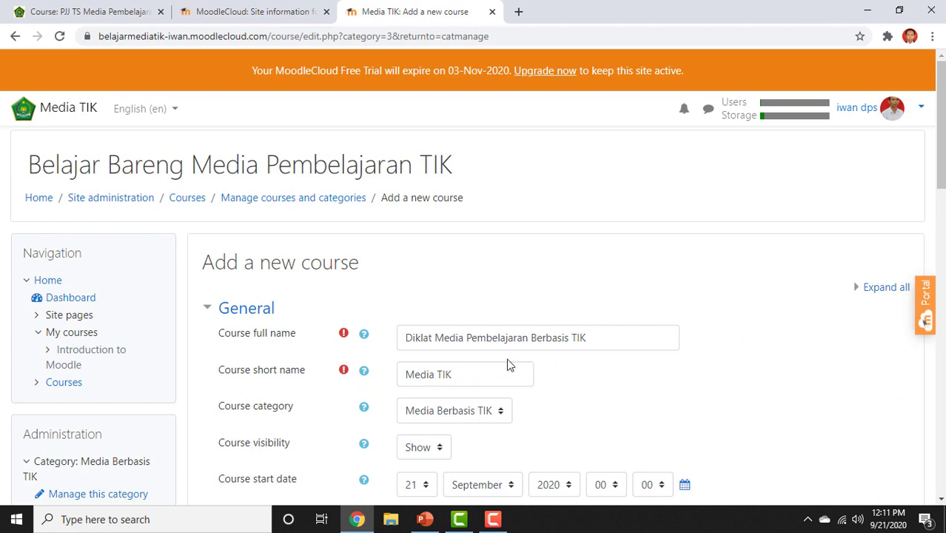
scroll(526, 393, down, 3)
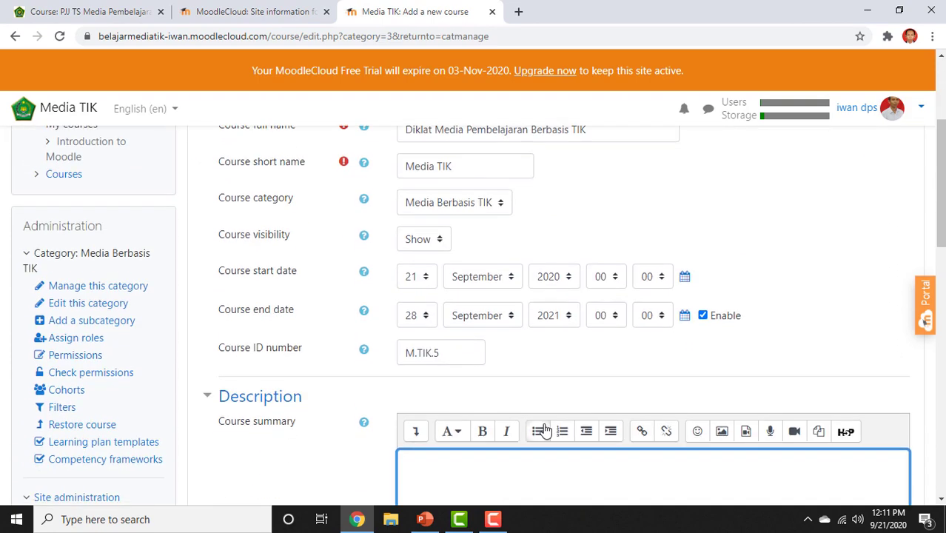
click(485, 437)
text(Diklat Me)
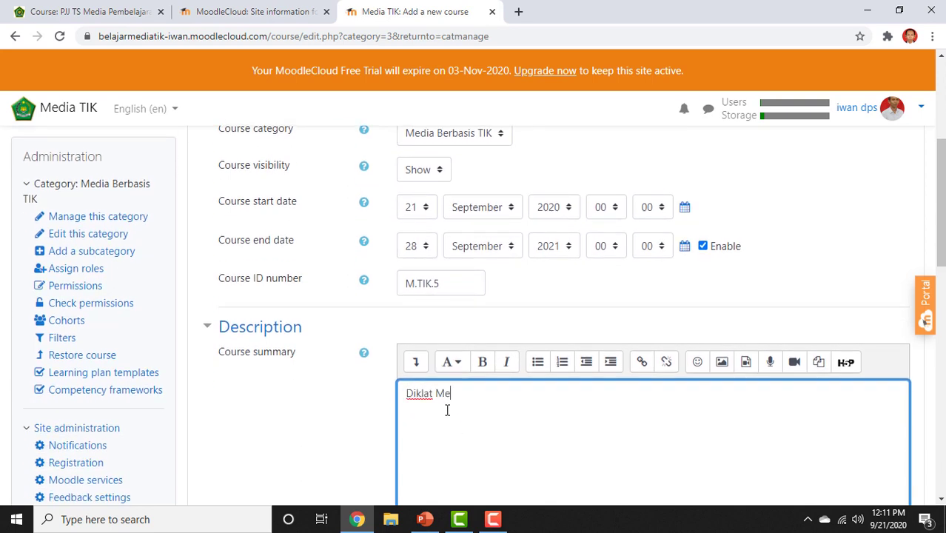
text(dia Berbasis TIK akan menjals)
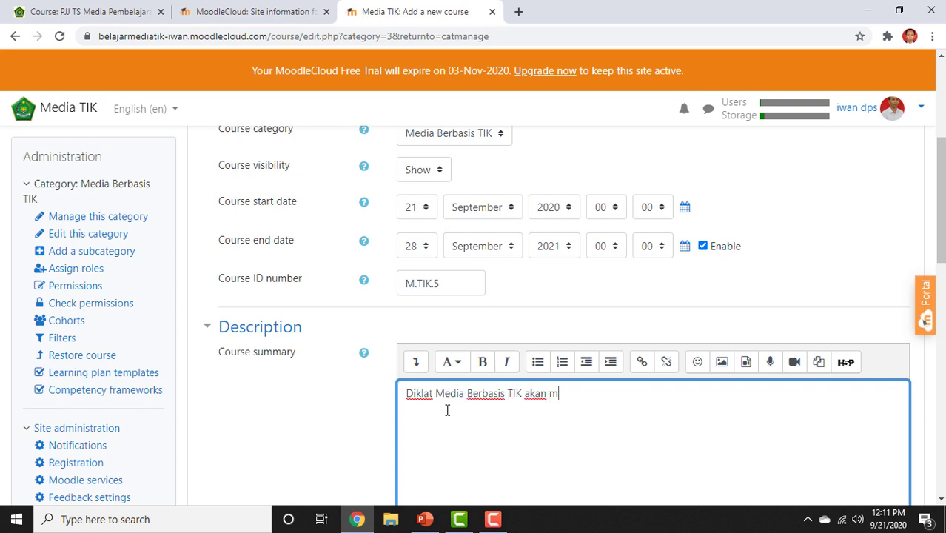
key(BackSpace)
text(as)
key(BackSpace)
key(BackSpace)
key(BackSpace)
key(BackSpace)
text(elaskan materi)
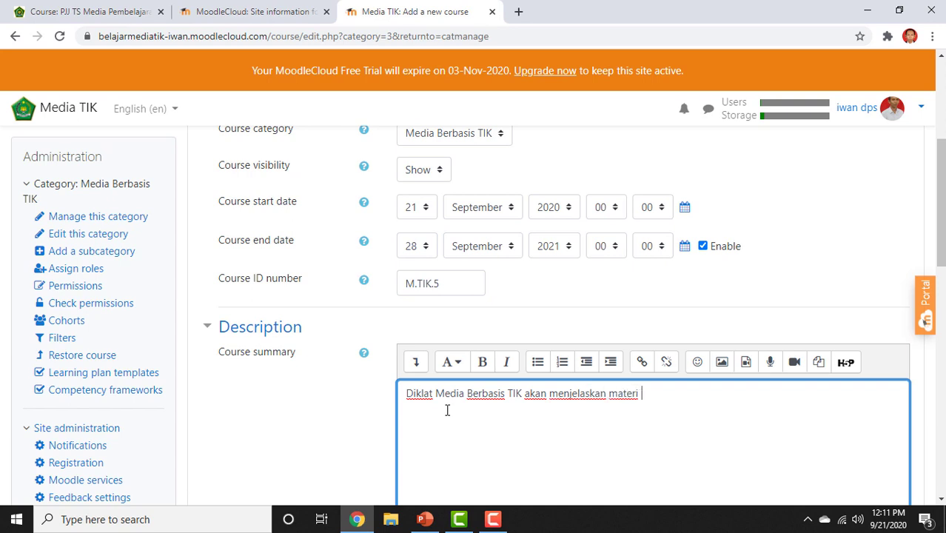
Add numbered summary lines: "Pemanfaatan Google Drive sebagai Media Penyimpanan", "Google Forms dan Examview Tes Generator", "Pembuatan Video Pembelajaran", "Pemanfaatan Moodle sebagai Kelas Maya".
key(Return)
text(1. Pemanfaatan Google Drive sebagai Media Penyimpanan)
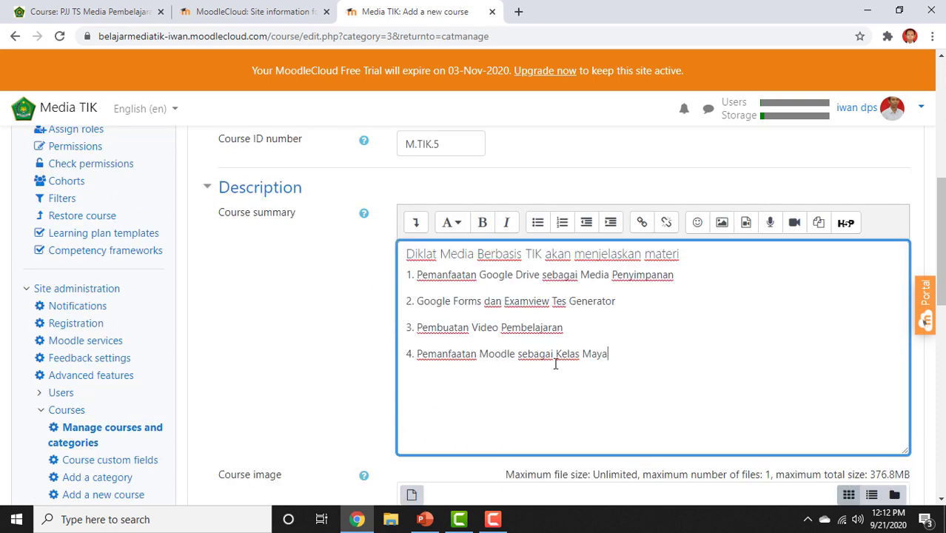
Make the four numbered items and the opening line of the course summary bold.
drag(609, 355, 401, 272)
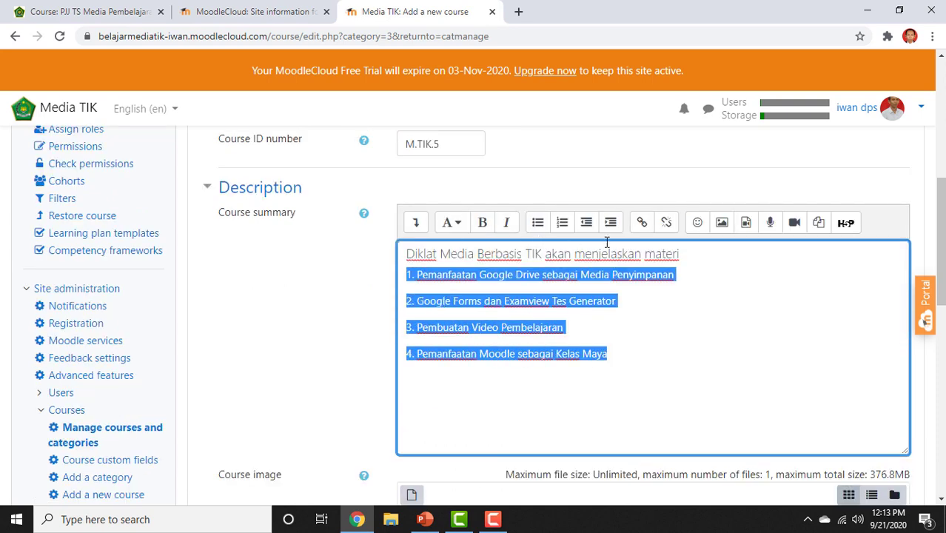
click(480, 228)
click(699, 252)
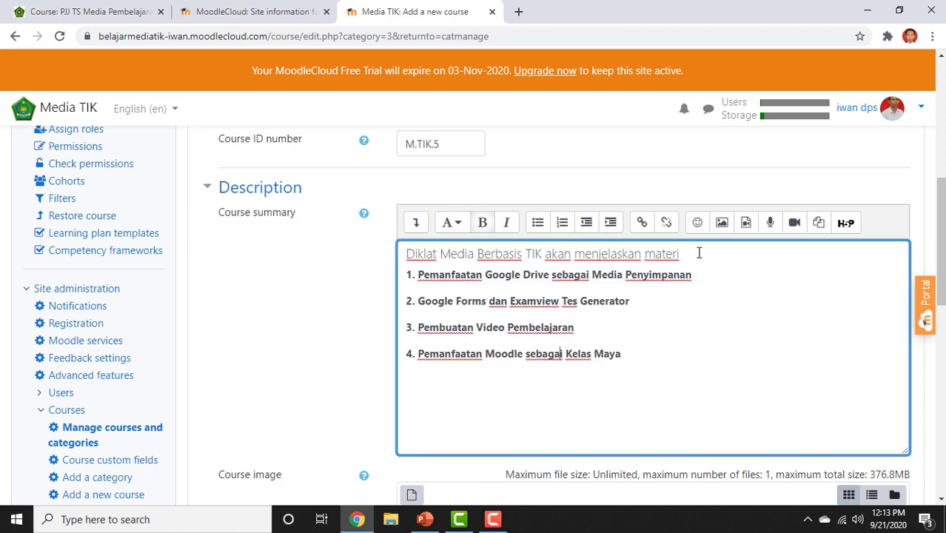
drag(699, 252, 398, 257)
click(486, 226)
click(575, 379)
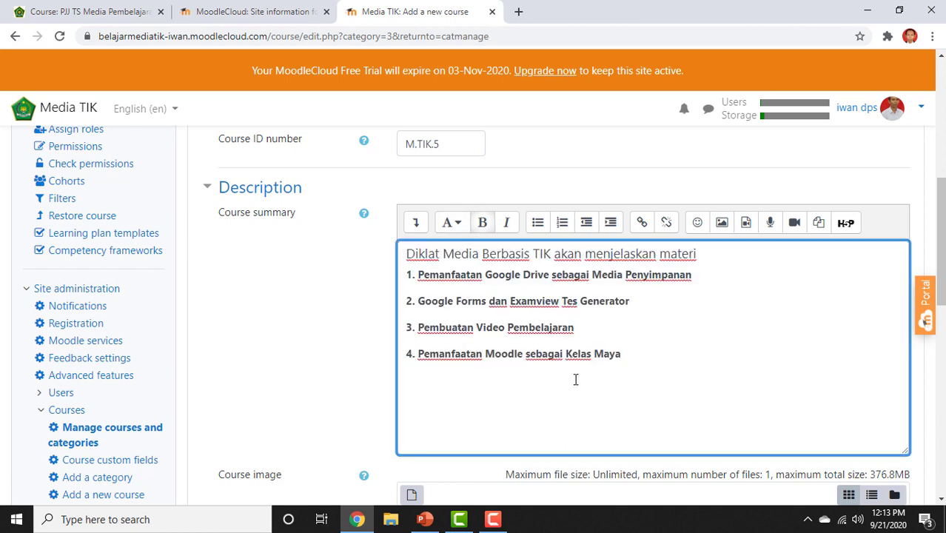
Upload the image "thumbnile Pemanfaatan Moodle sebagai Kelas Maya" from the Moodle training folder on drive D as the course image.
scroll(572, 375, down, 2)
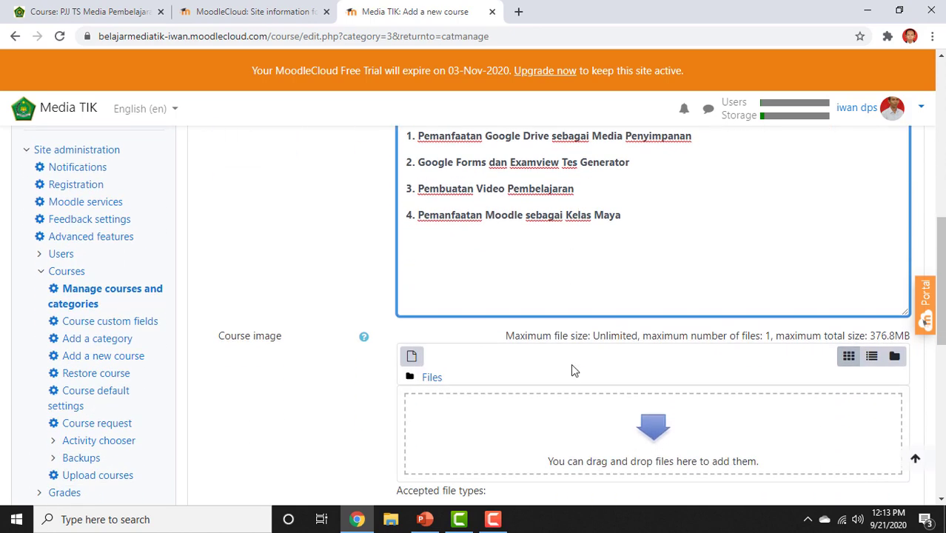
scroll(572, 365, down, 2)
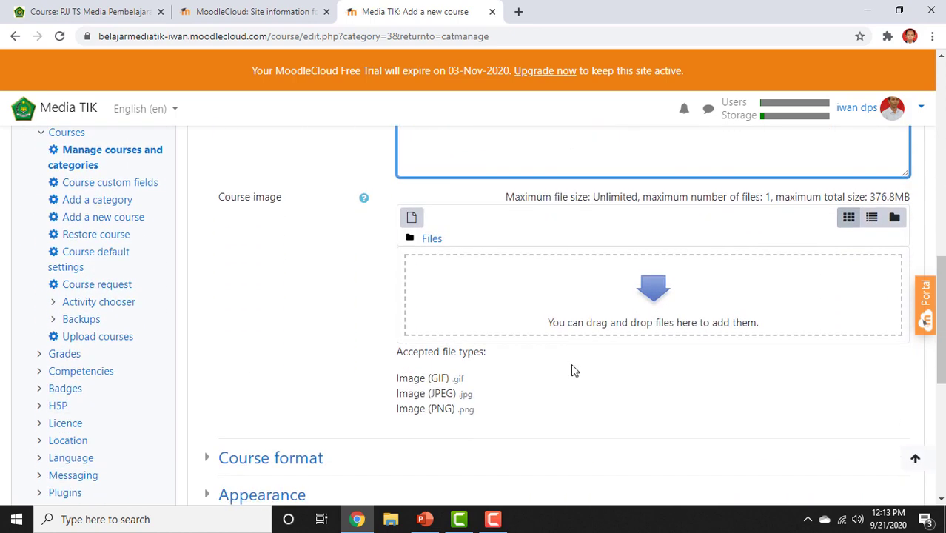
scroll(573, 370, up, 3)
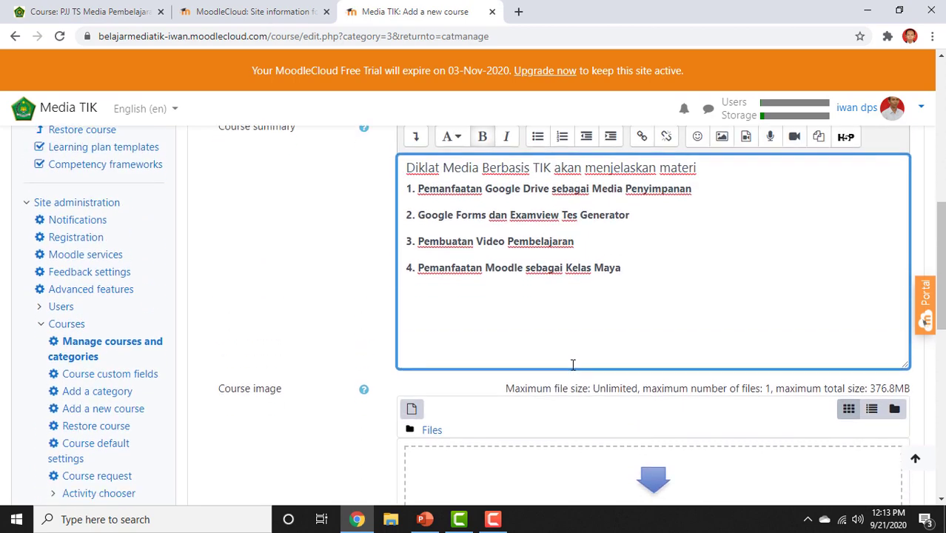
scroll(573, 364, down, 2)
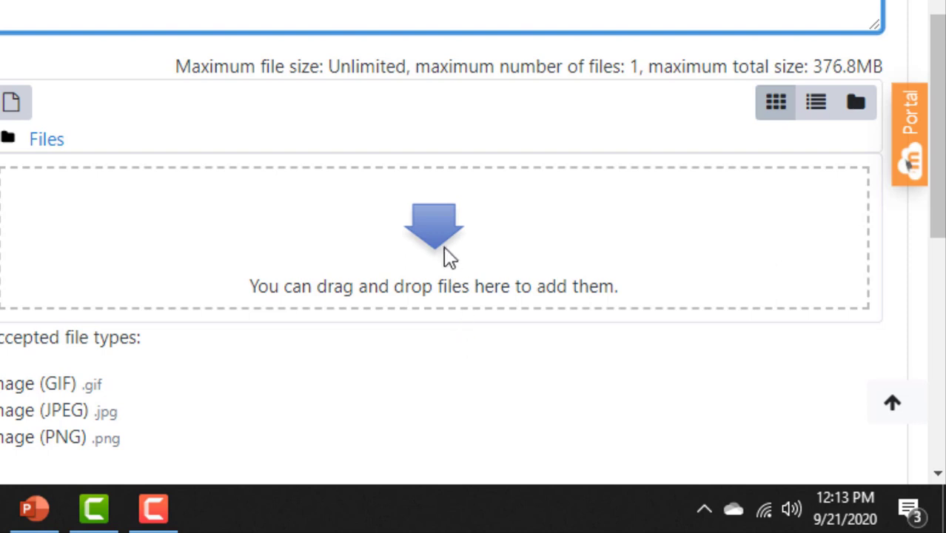
click(440, 239)
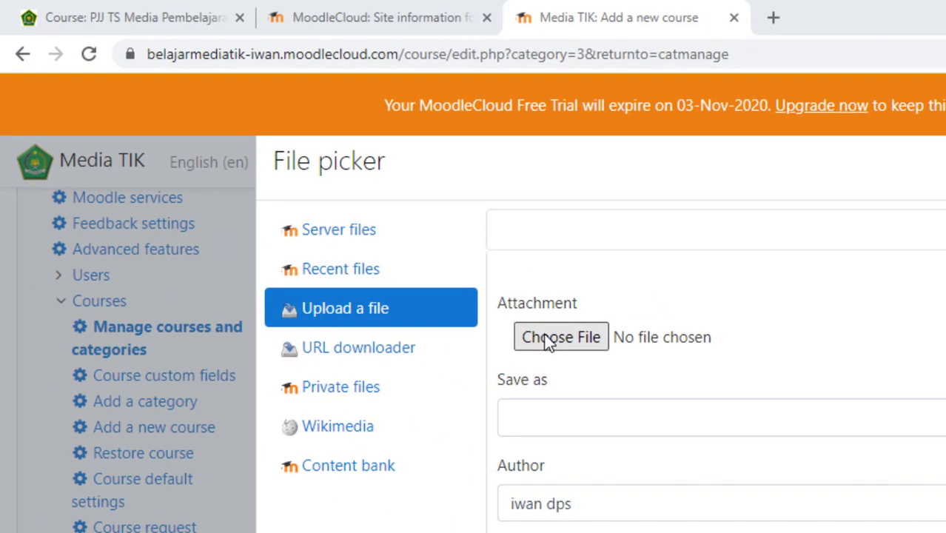
click(562, 338)
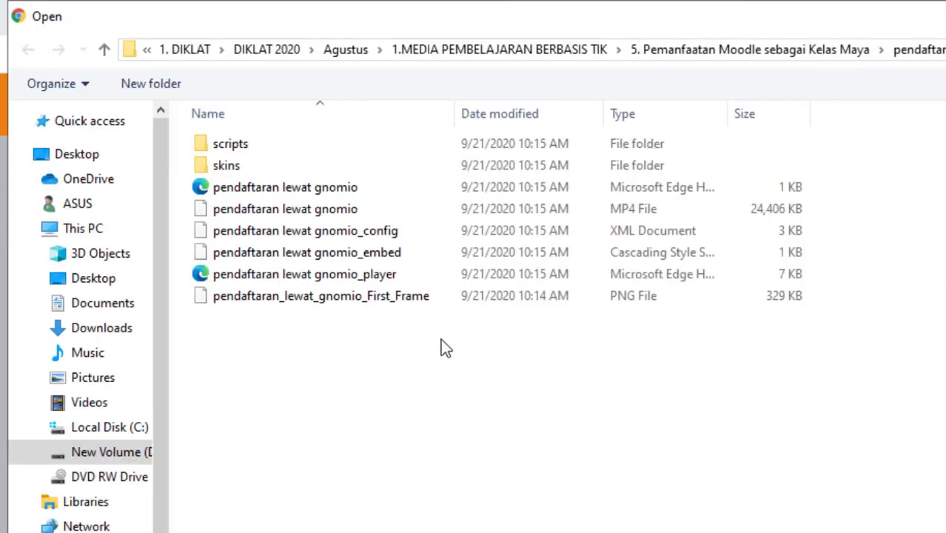
click(129, 464)
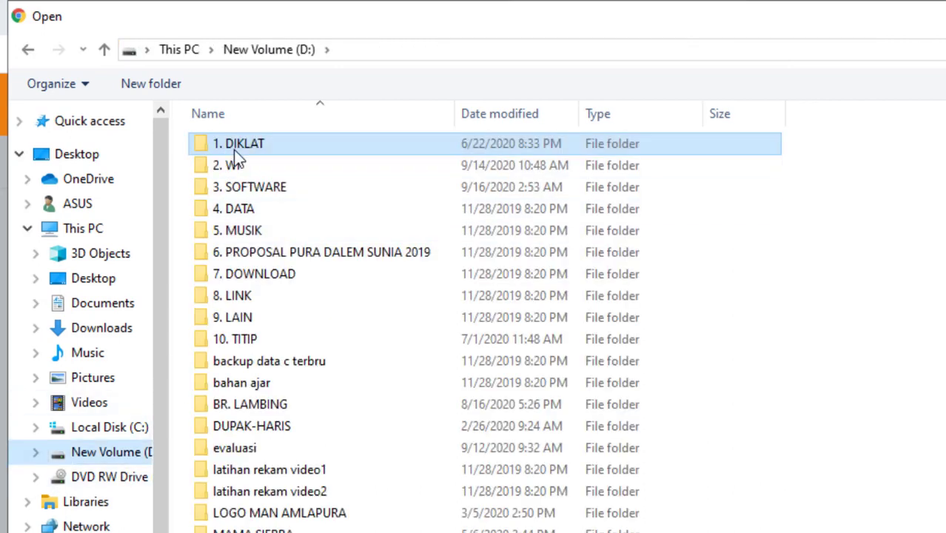
double_click(232, 152)
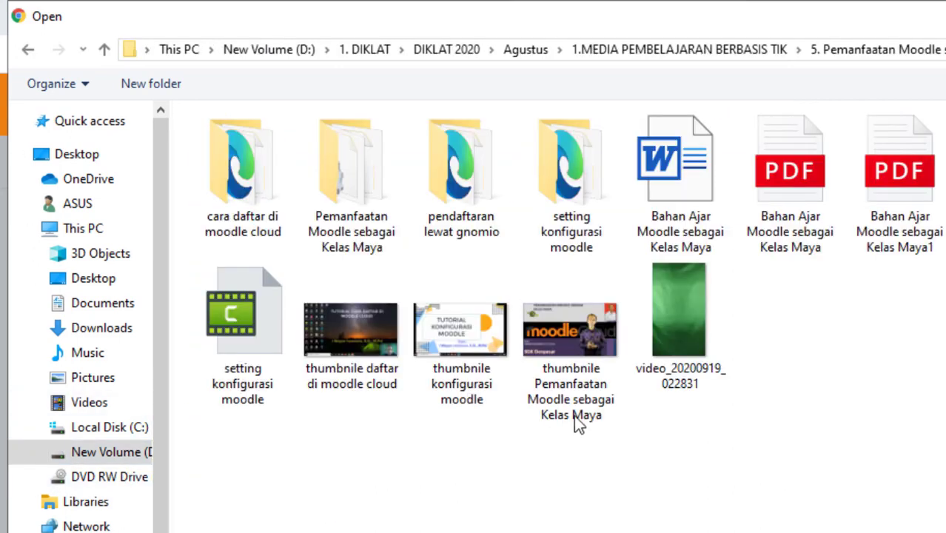
click(577, 421)
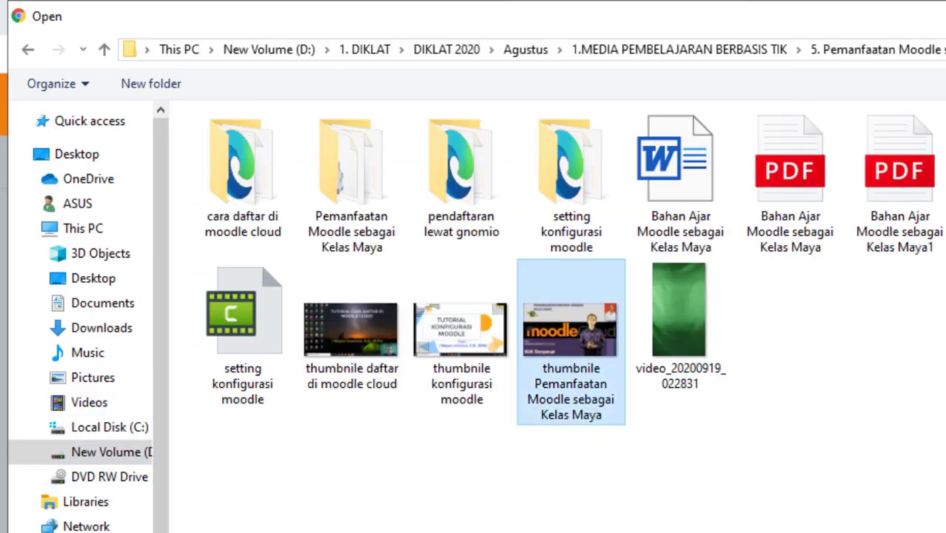
double_click(577, 400)
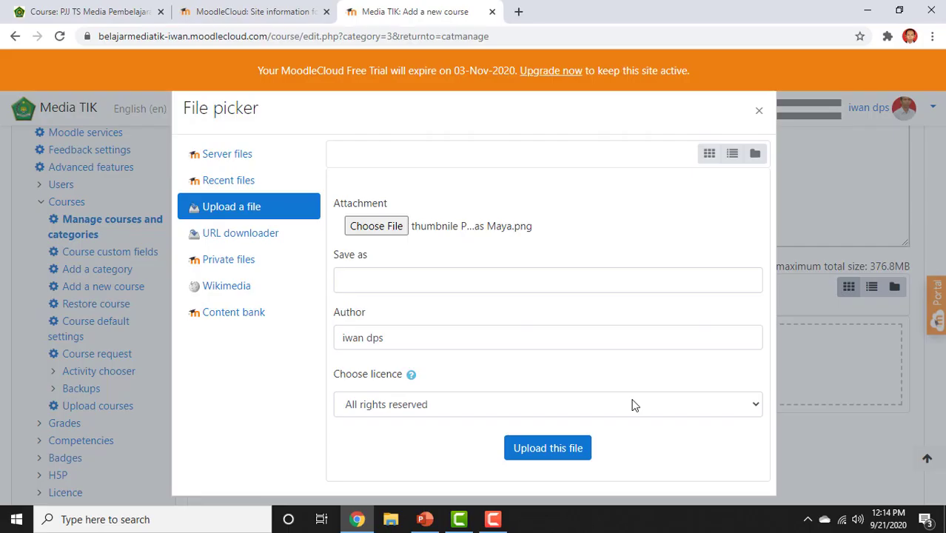
click(567, 461)
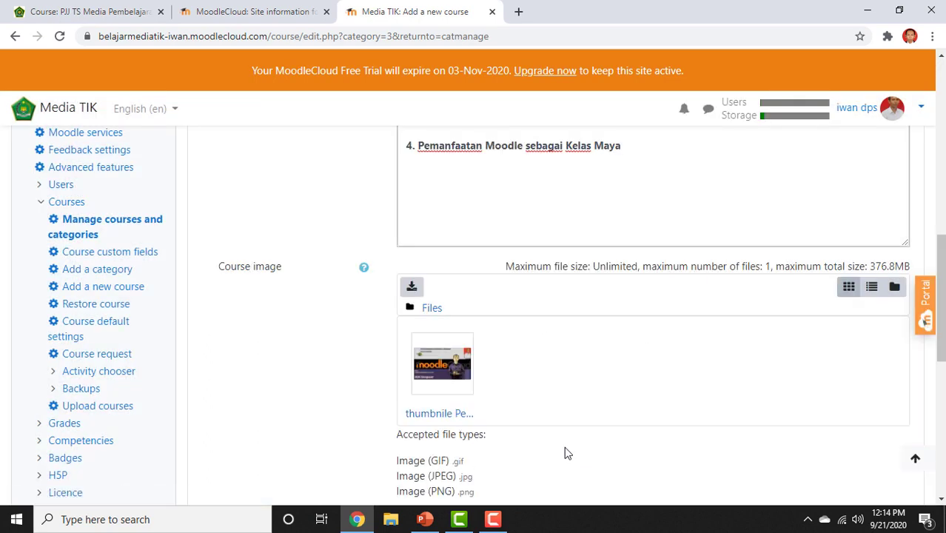
Save the new course and return to the course management list.
scroll(579, 439, down, 2)
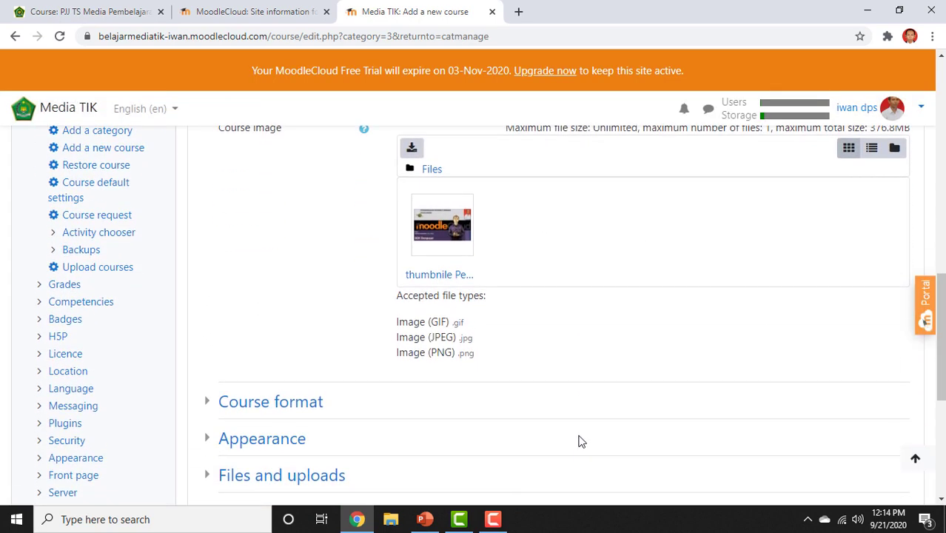
scroll(580, 441, down, 1)
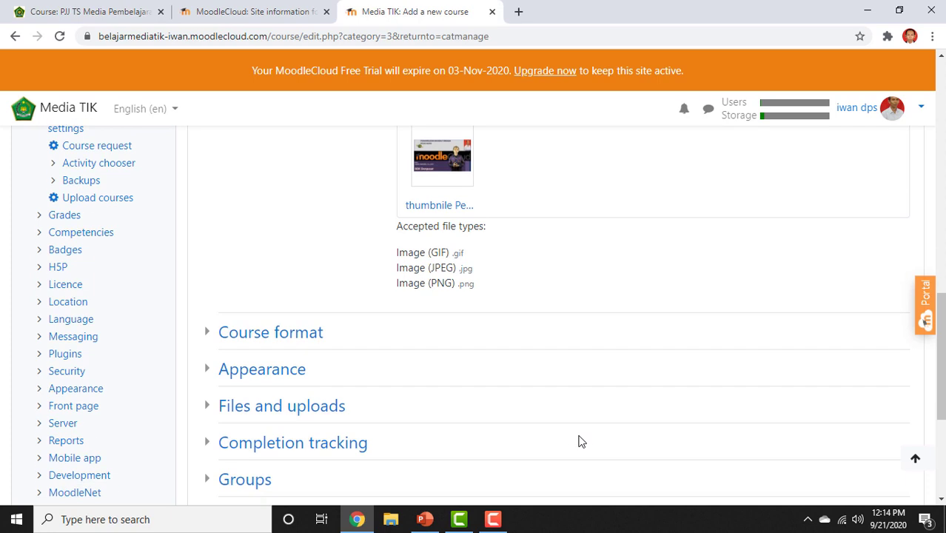
scroll(579, 423, down, 4)
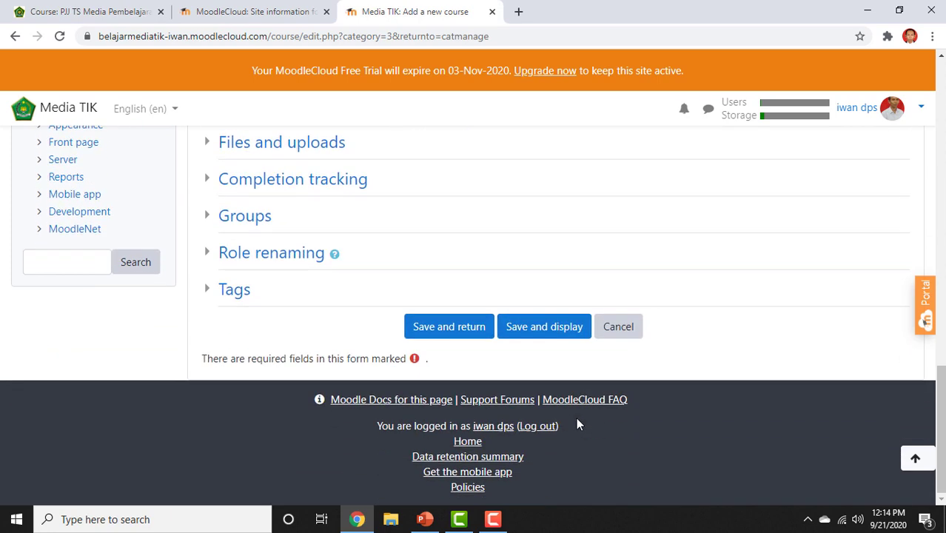
click(474, 335)
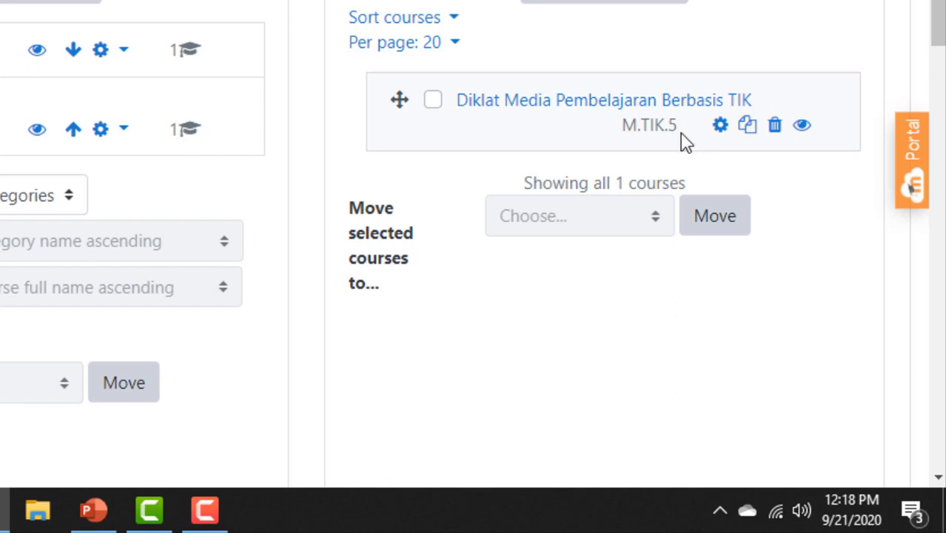
Reopen the settings of "Diklat Media Pembelajaran Berbasis TIK", review the summary, and save and display the course.
click(721, 133)
scroll(476, 194, down, 10)
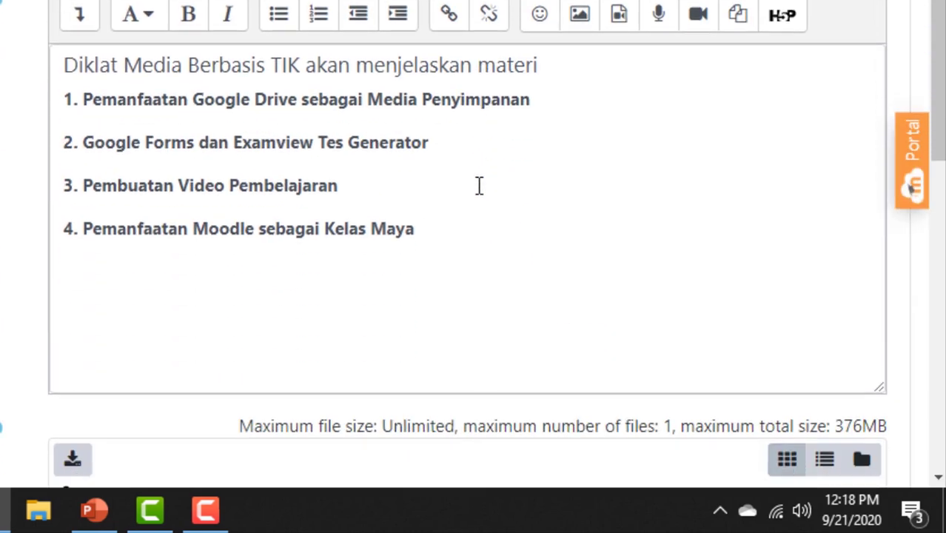
scroll(592, 356, down, 5)
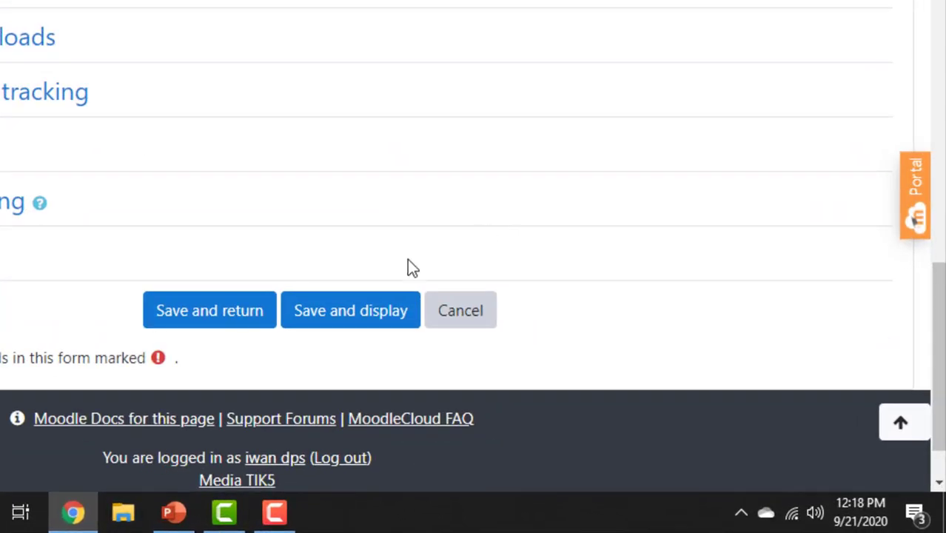
click(361, 320)
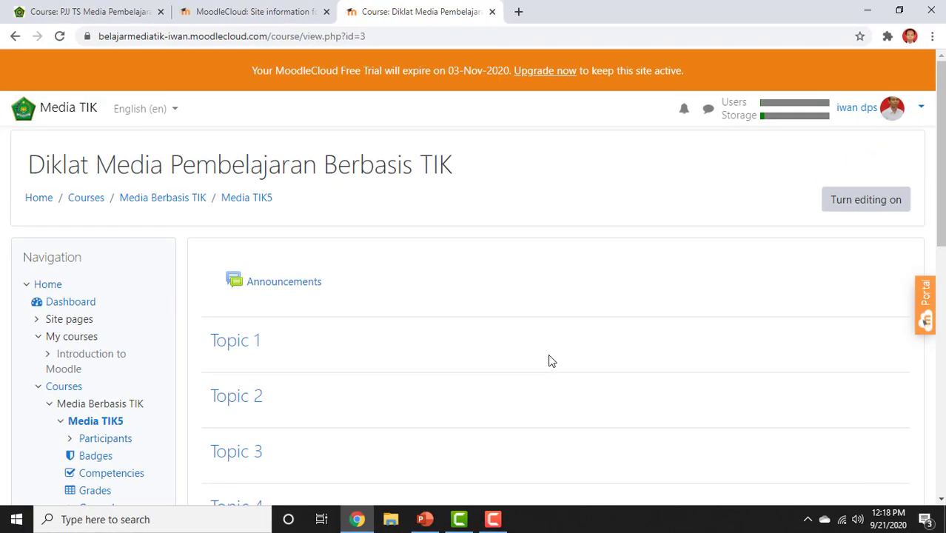
Look over the course page's topics and turn editing on for the course.
scroll(552, 360, down, 1)
scroll(555, 359, up, 1)
scroll(246, 445, down, 1)
scroll(702, 368, up, 1)
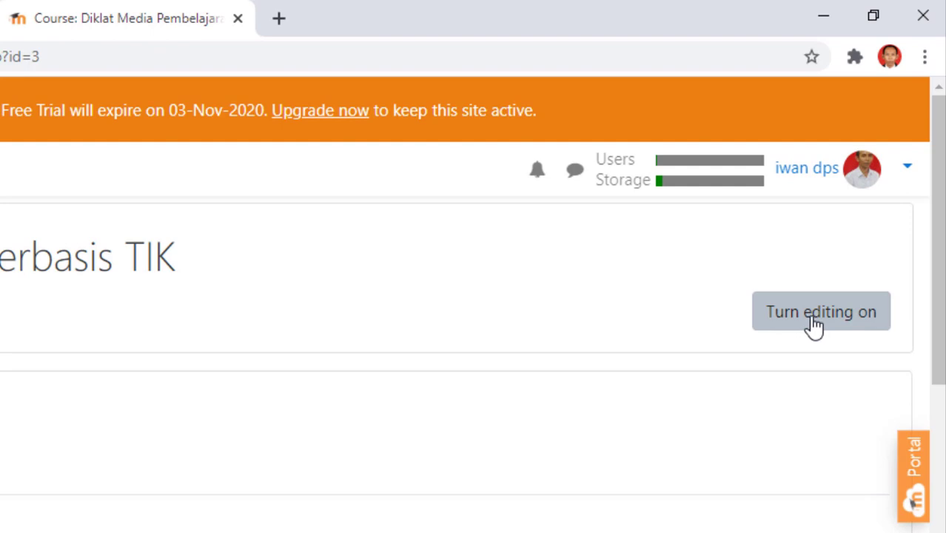
click(814, 324)
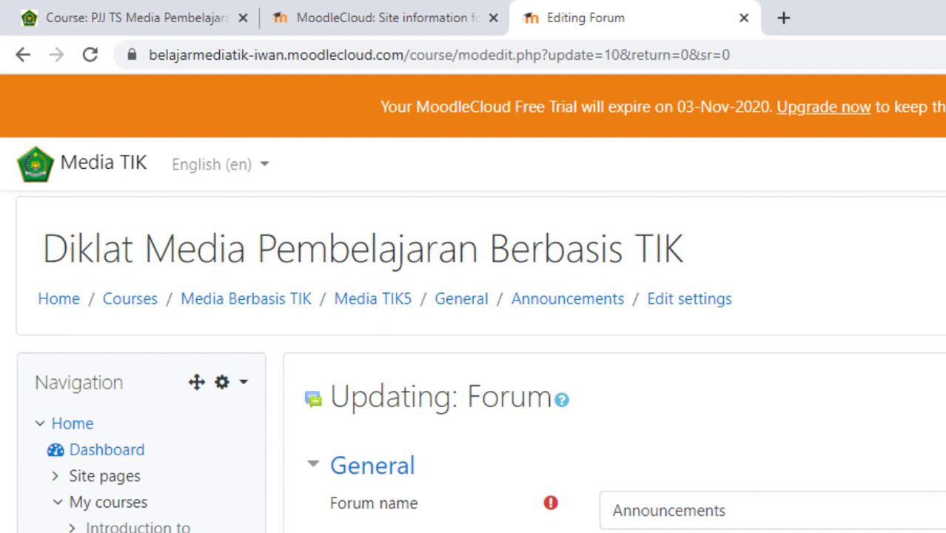
In the Announcements forum settings, enter the description "Silahkan Ikuti mata diklat sesuai jadwal." and format it as a bold small heading.
text(Silahkan)
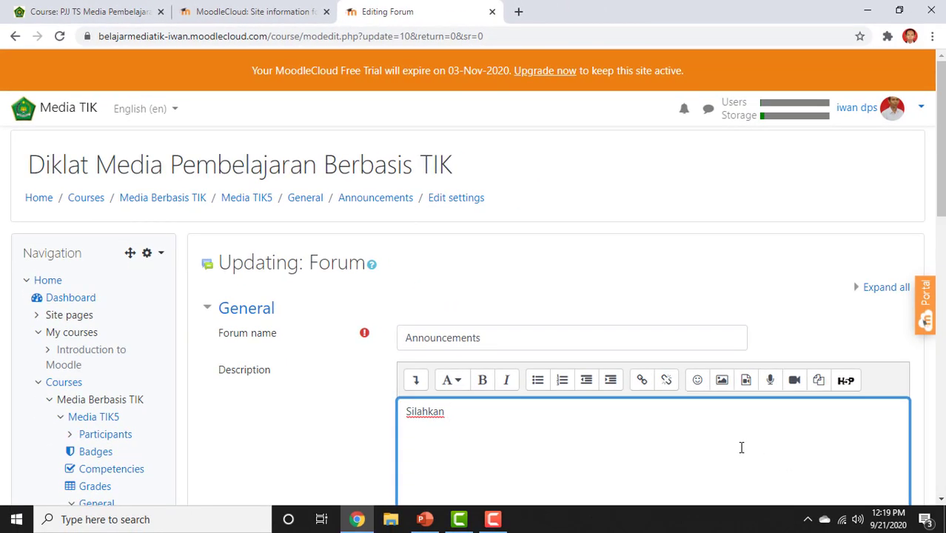
text( Ikuti mata diklat sesuai jadwal.)
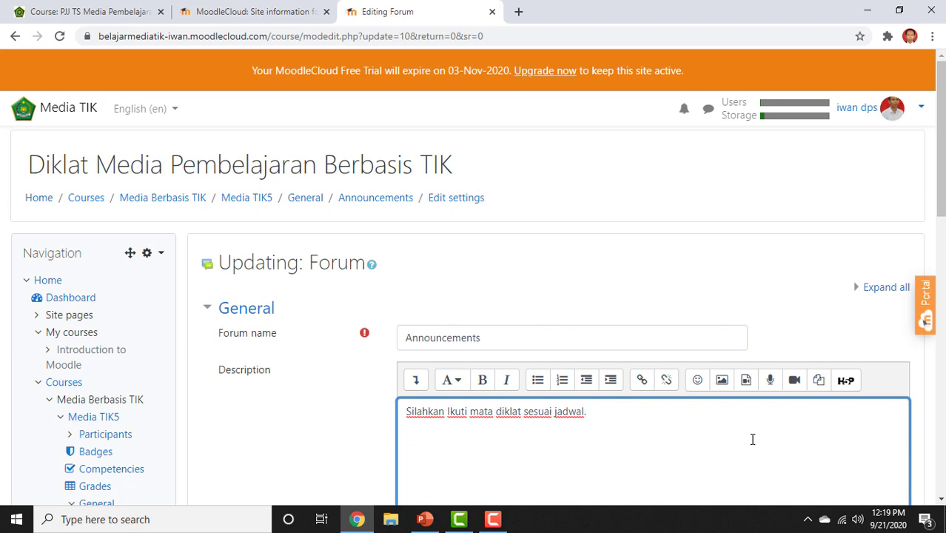
drag(589, 412, 404, 400)
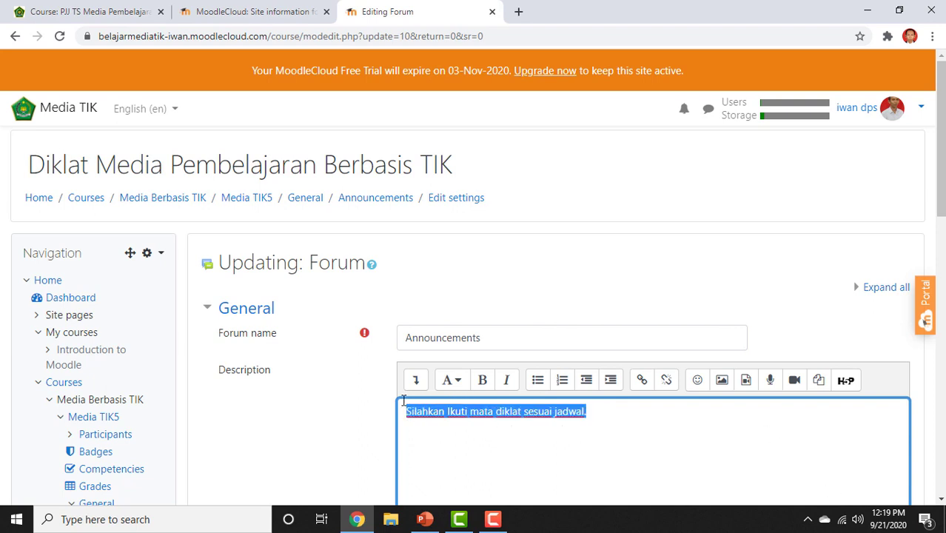
click(482, 380)
click(451, 379)
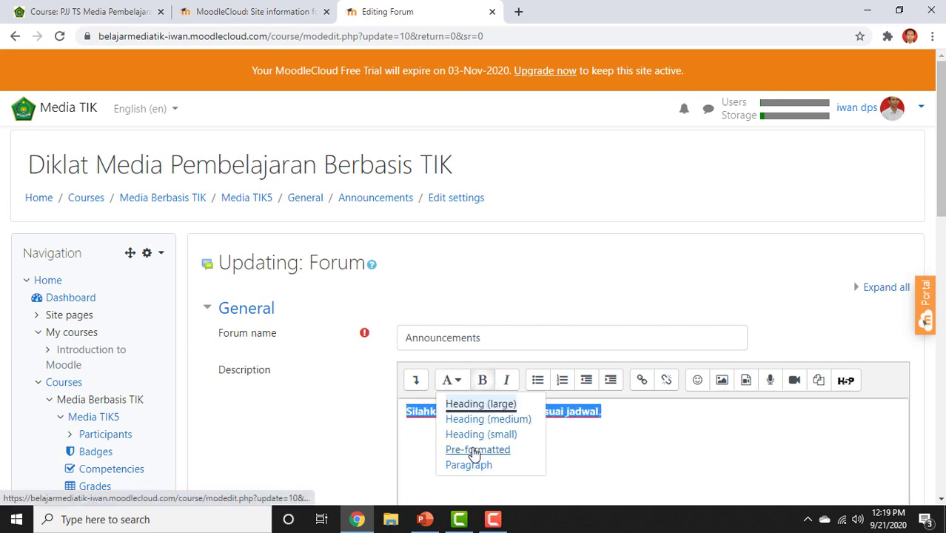
click(483, 434)
click(574, 450)
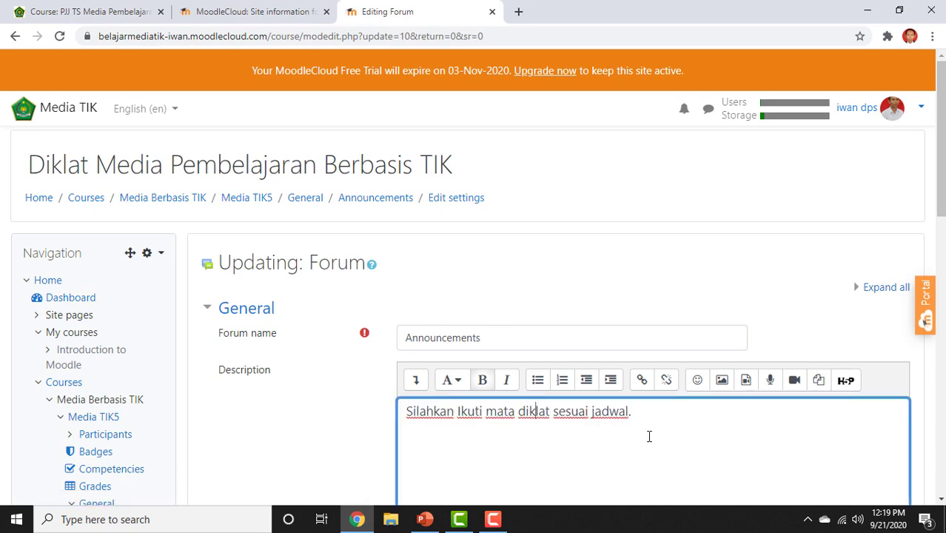
Enable displaying the forum description on the course page and save the forum, returning to the course.
scroll(652, 435, down, 5)
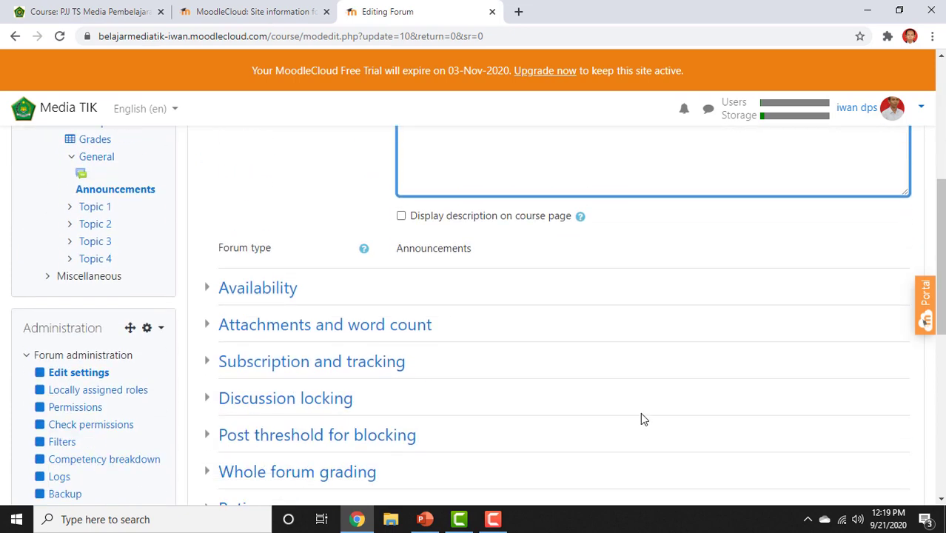
click(400, 216)
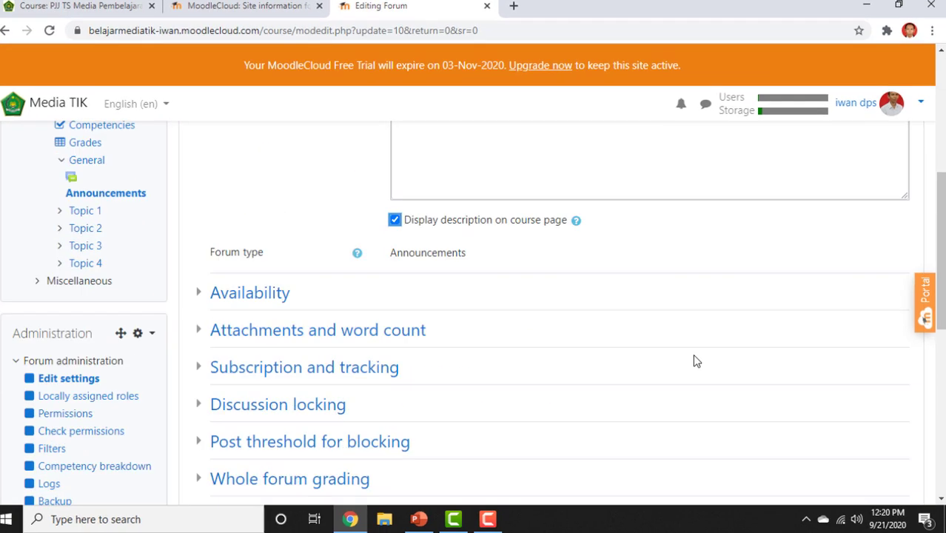
scroll(696, 361, down, 10)
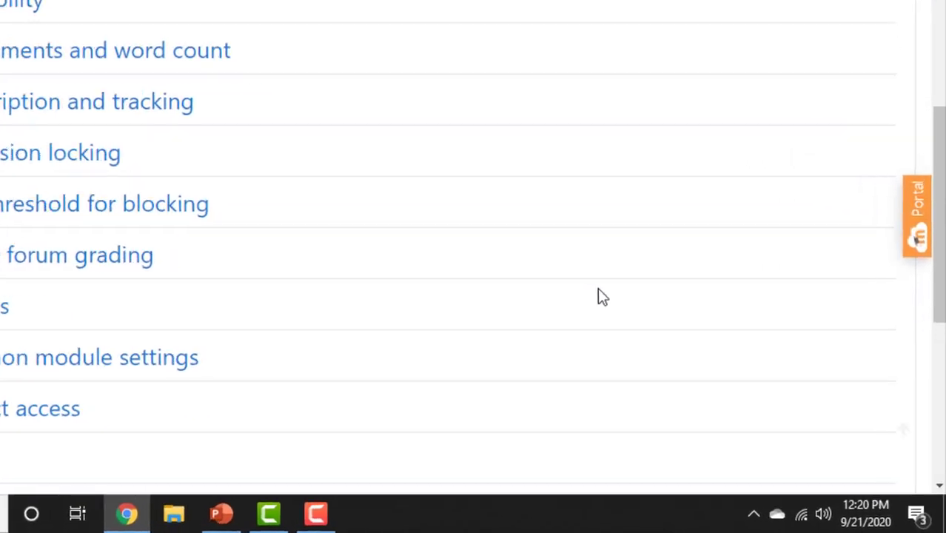
click(220, 140)
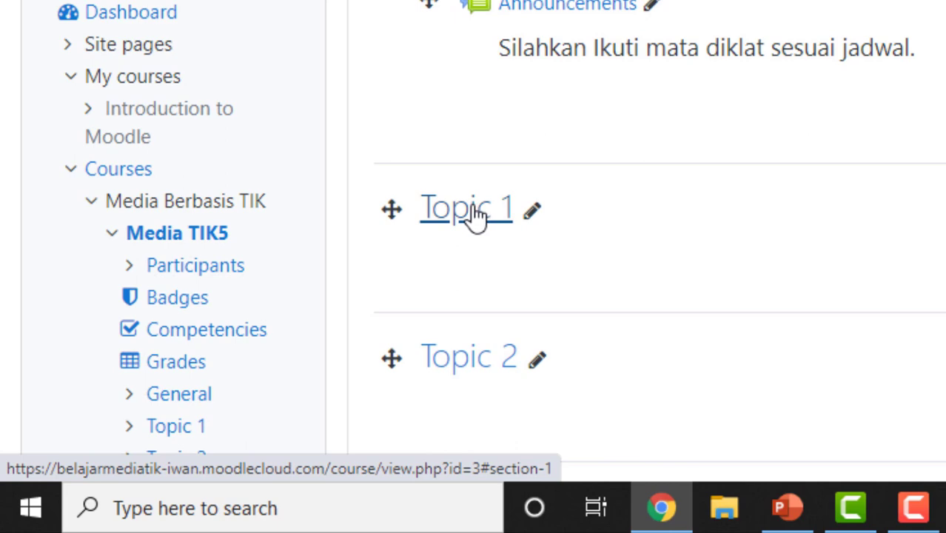
Rename Topic 1 as "Pemannfaaan Google Drive sebagai Media Penyimpanan".
scroll(474, 214, down, 5)
scroll(857, 148, up, 5)
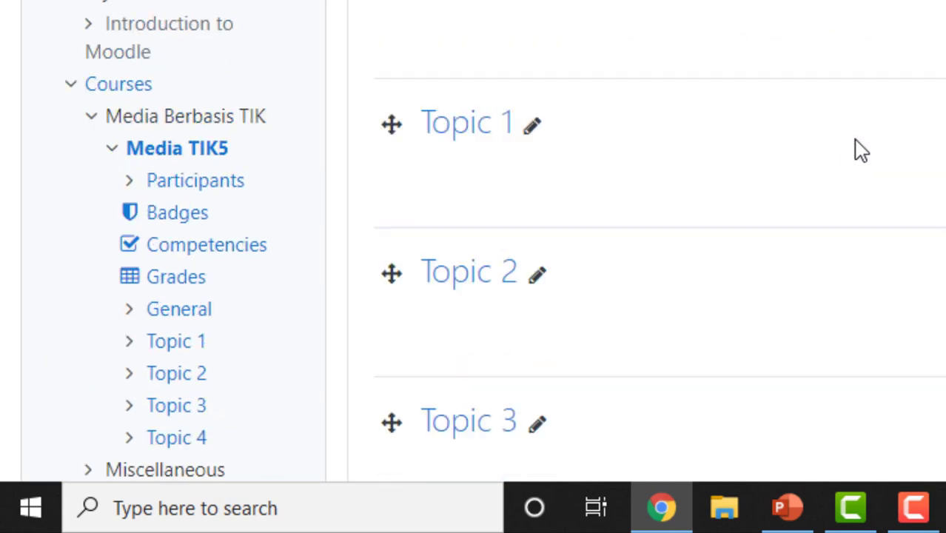
click(535, 131)
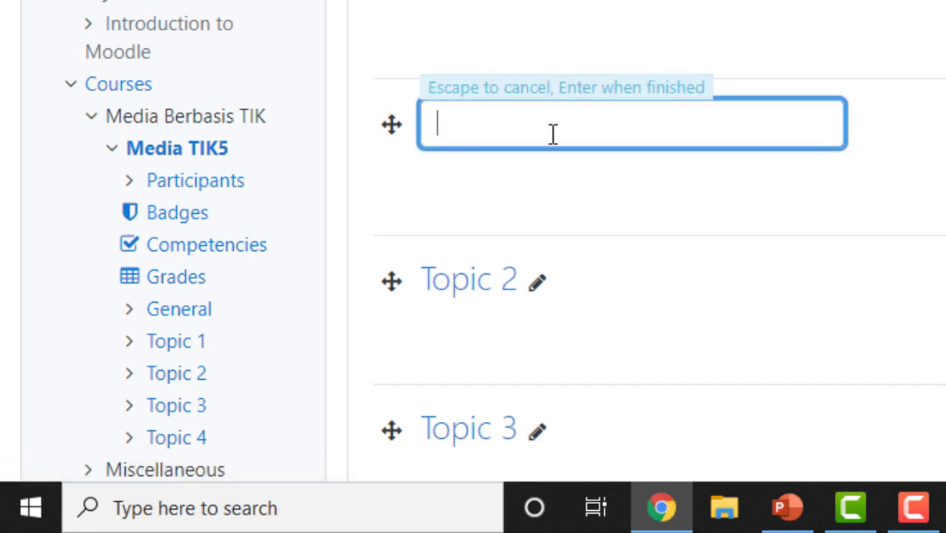
text(Pema)
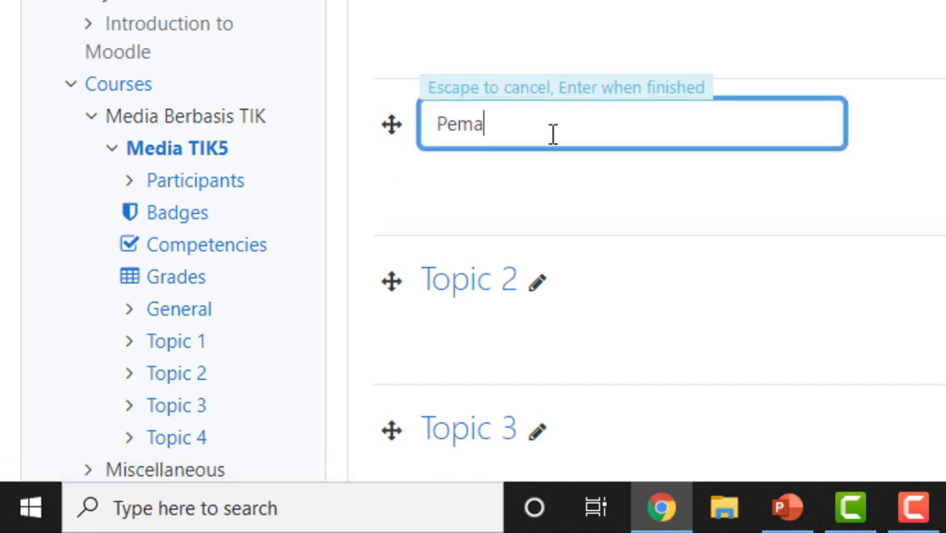
text(nnfaa)
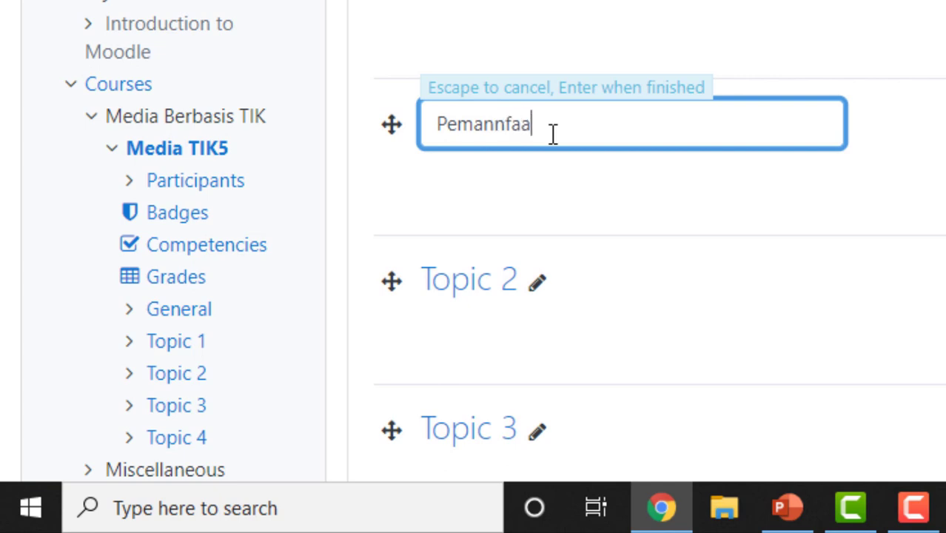
text(an Goog)
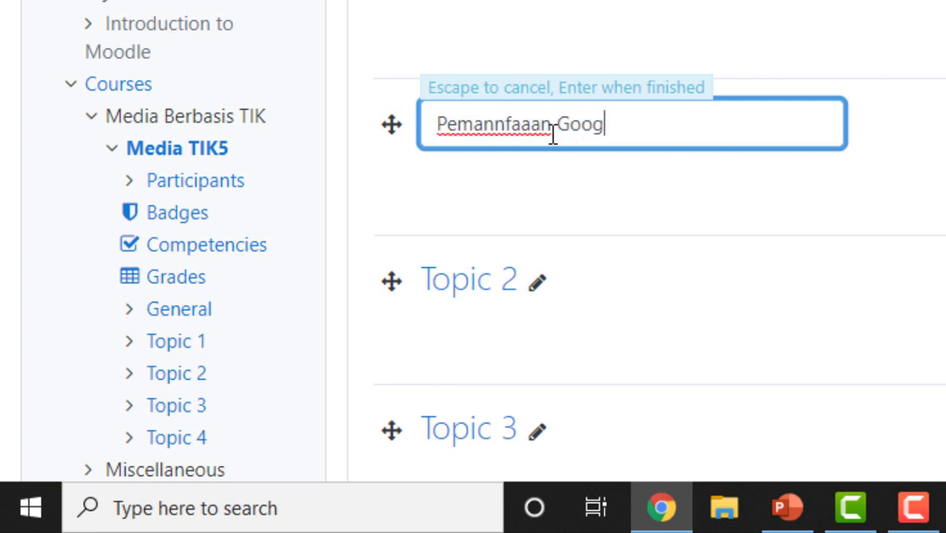
text(le Drive )
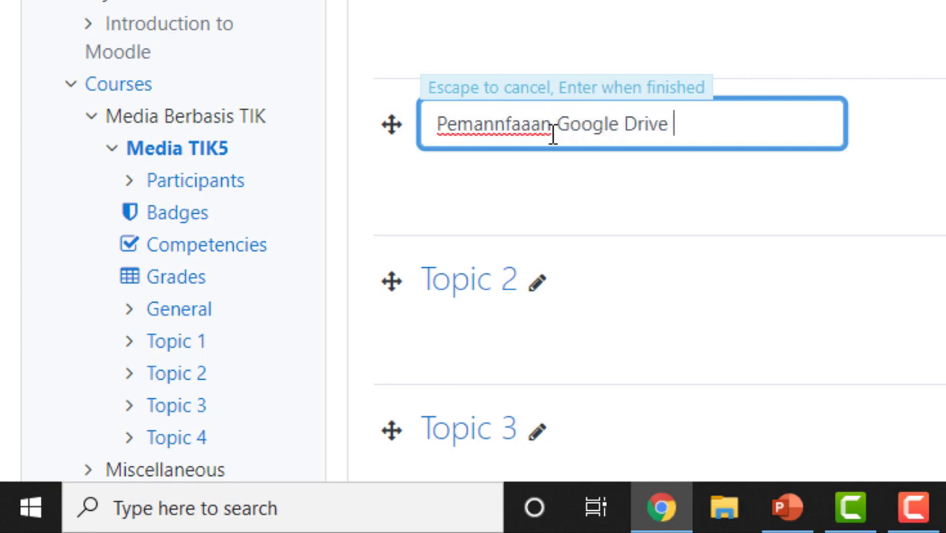
text(sebagai )
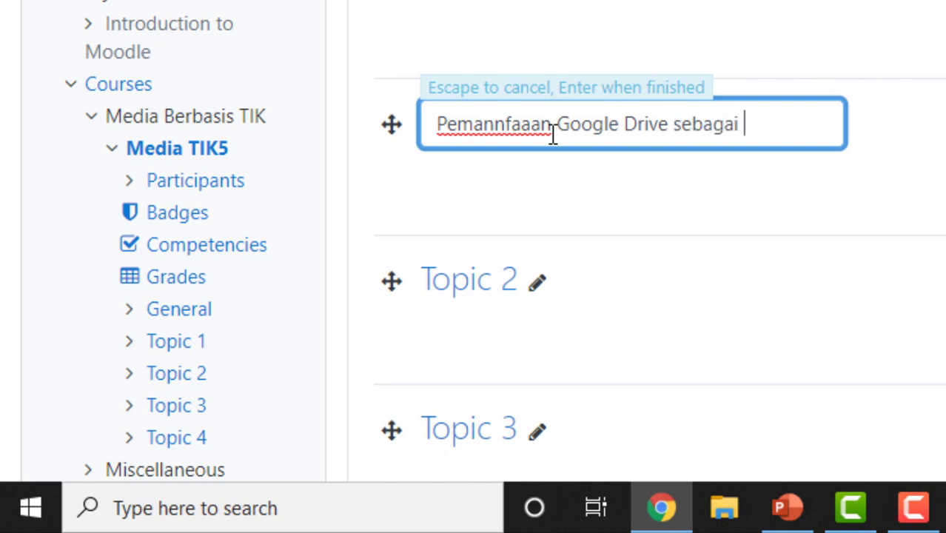
text(Media Pen)
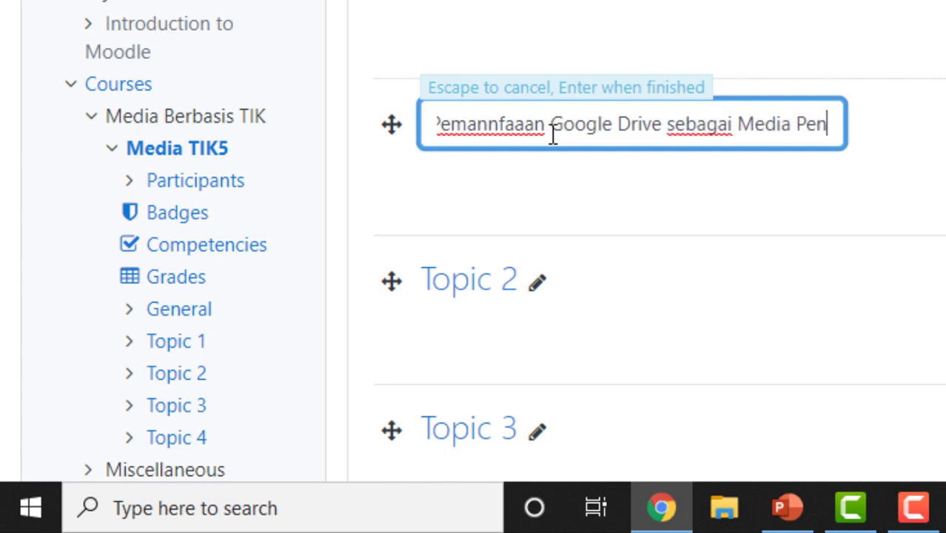
text(yimpanan)
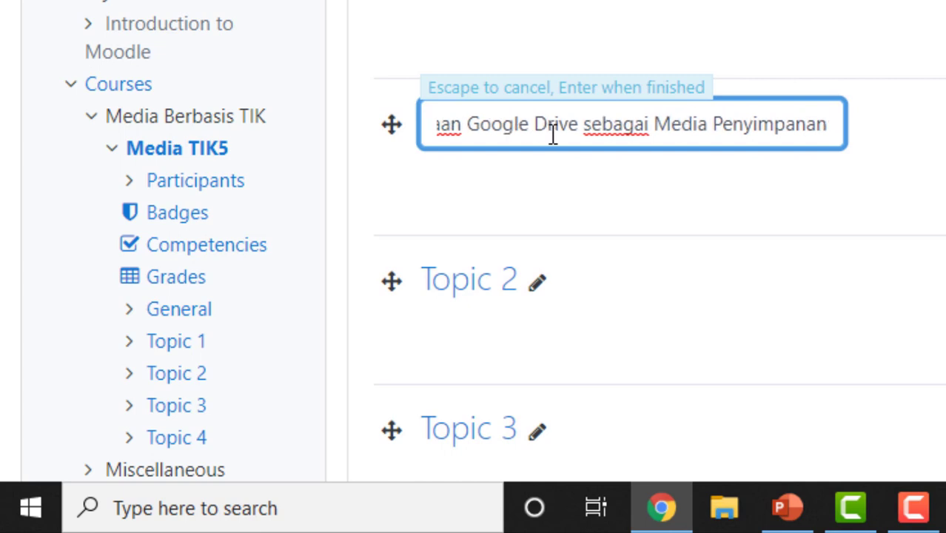
key(Return)
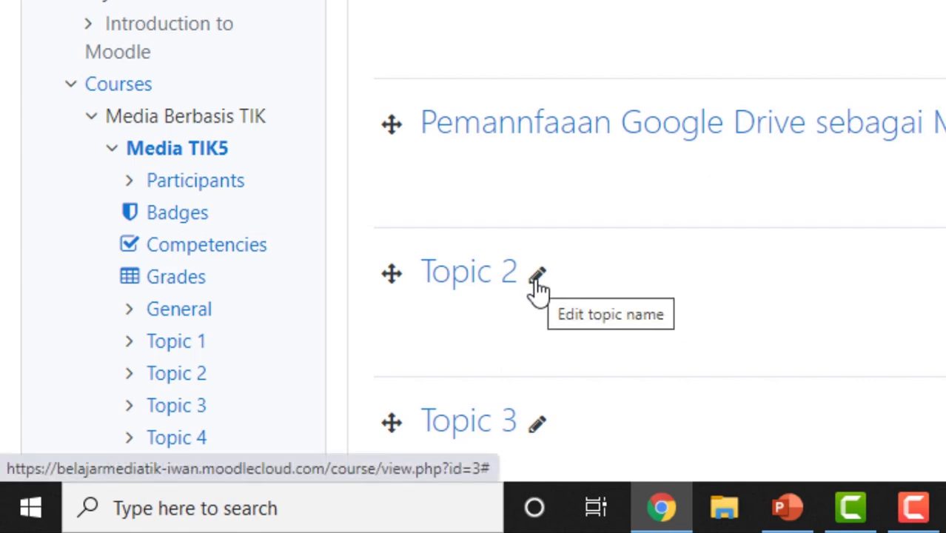
Rename Topic 2 as "Desain Formulir Online dengan Google Forms dan Examview Test Generator".
scroll(538, 289, down, 2)
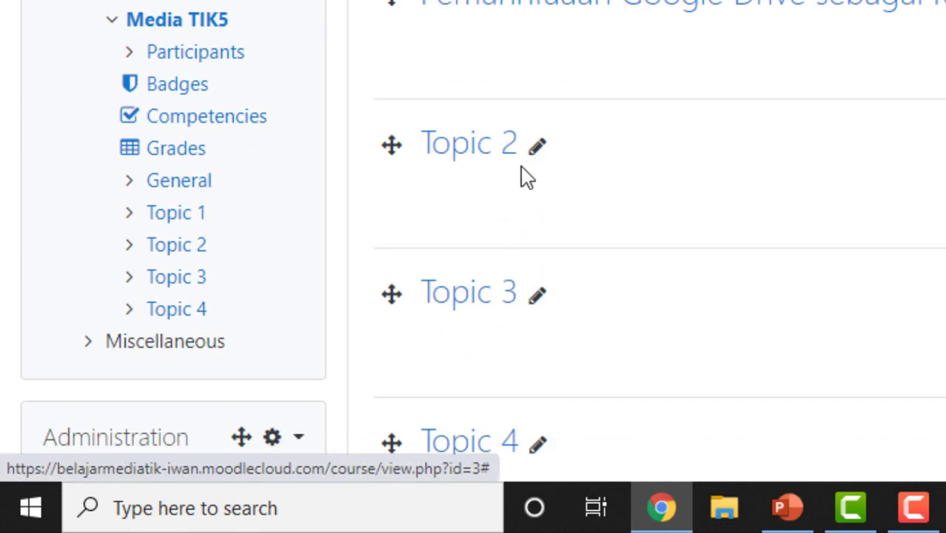
click(539, 150)
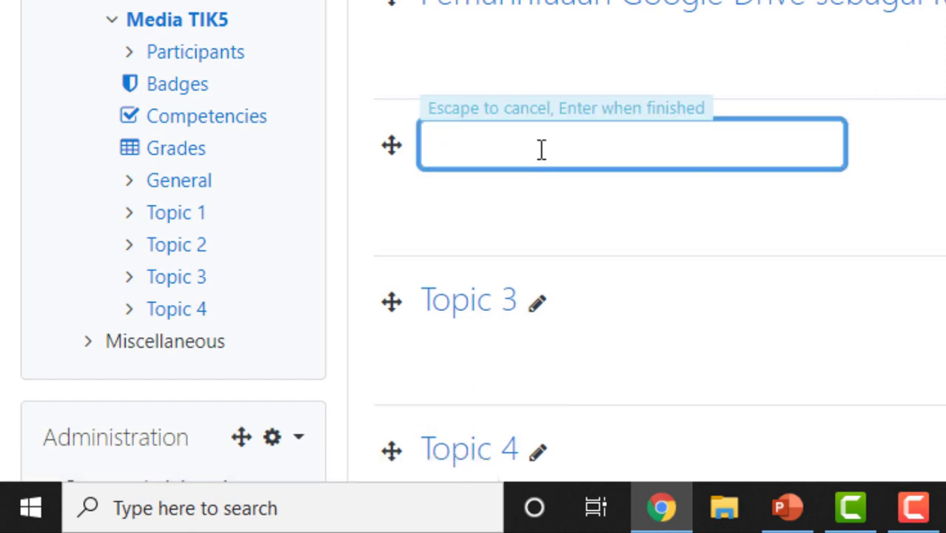
text(Desain)
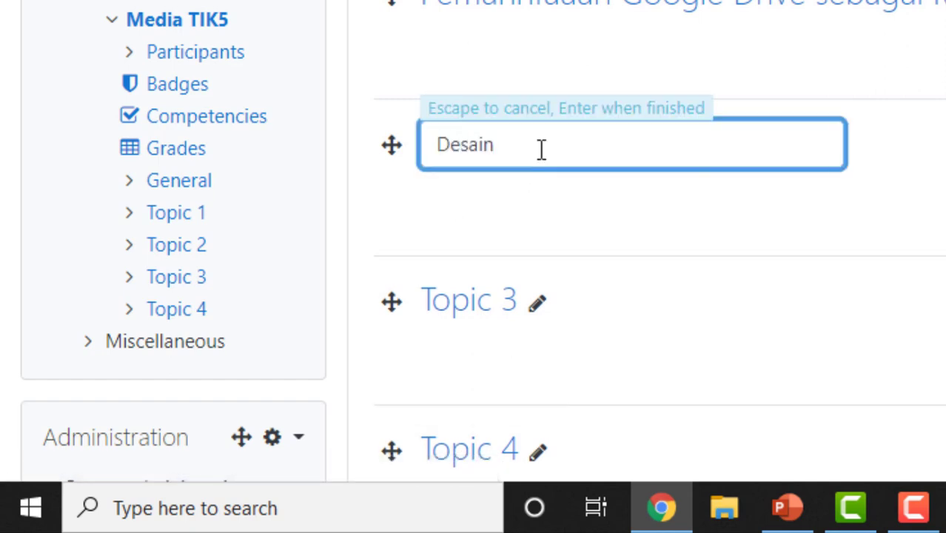
text( Formulir )
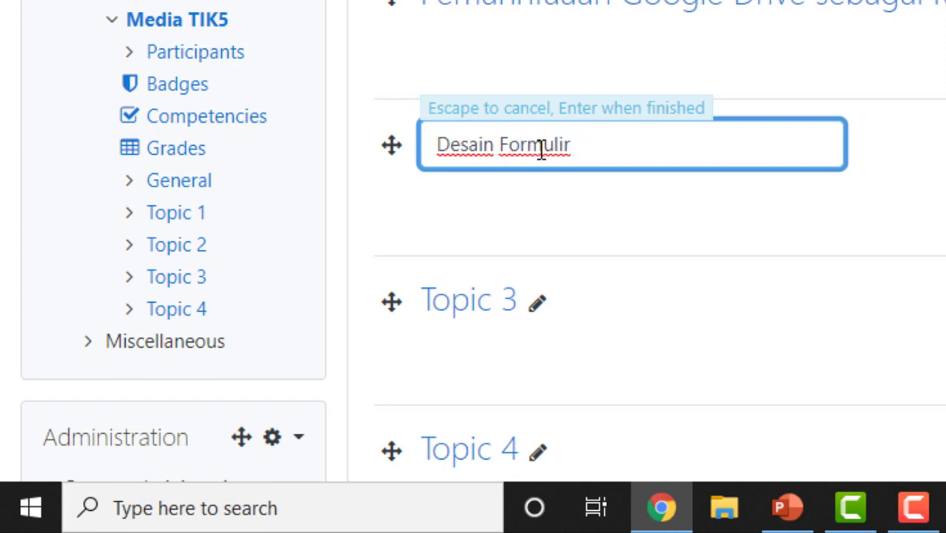
text(Online de)
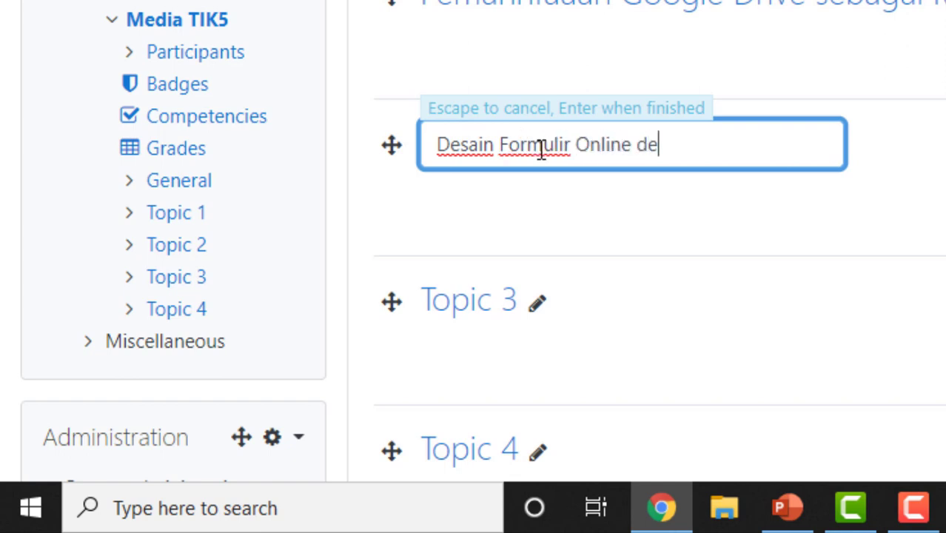
text(ngan Goo)
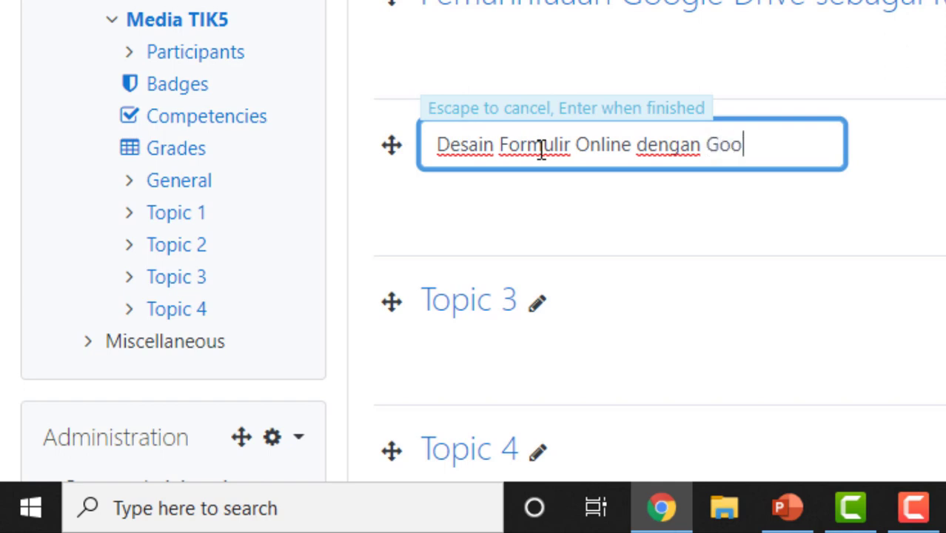
text(gle For)
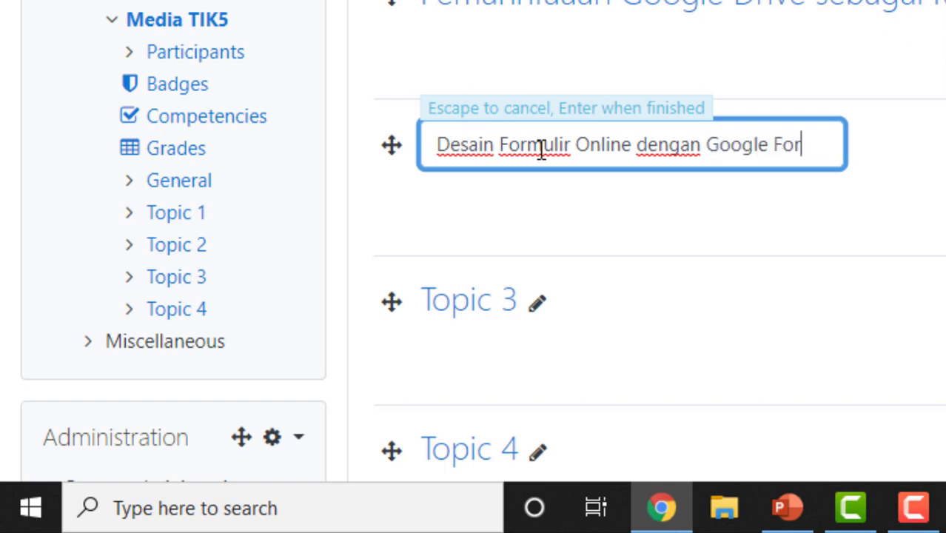
text(ms dan )
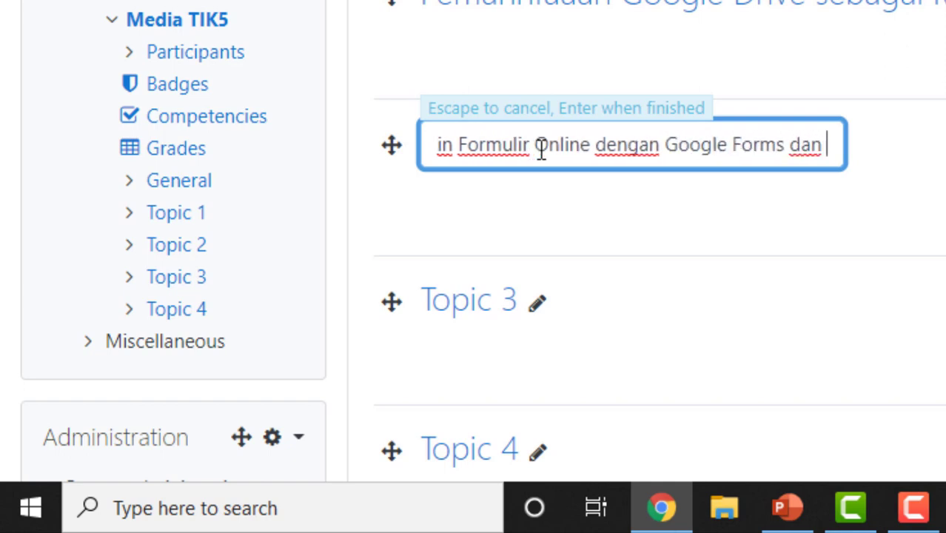
text(Examvi)
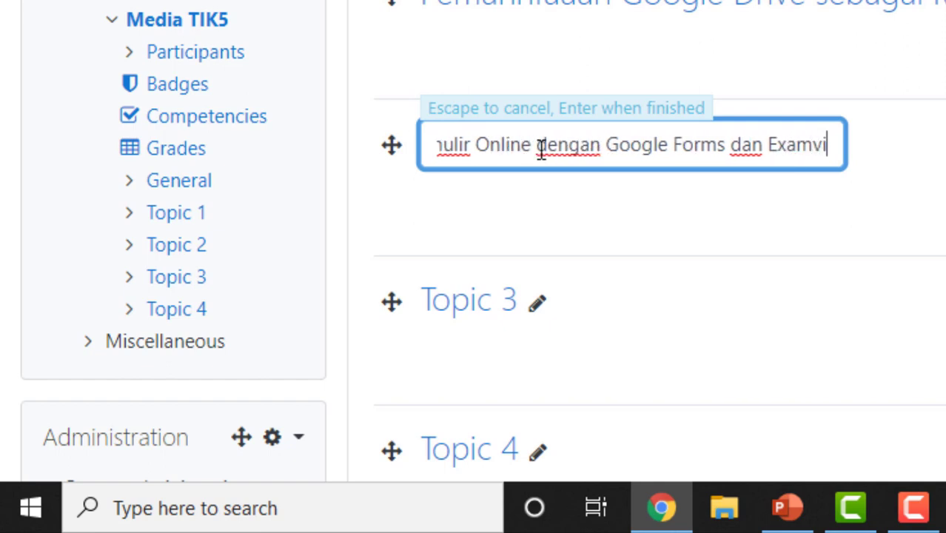
text(ew Test )
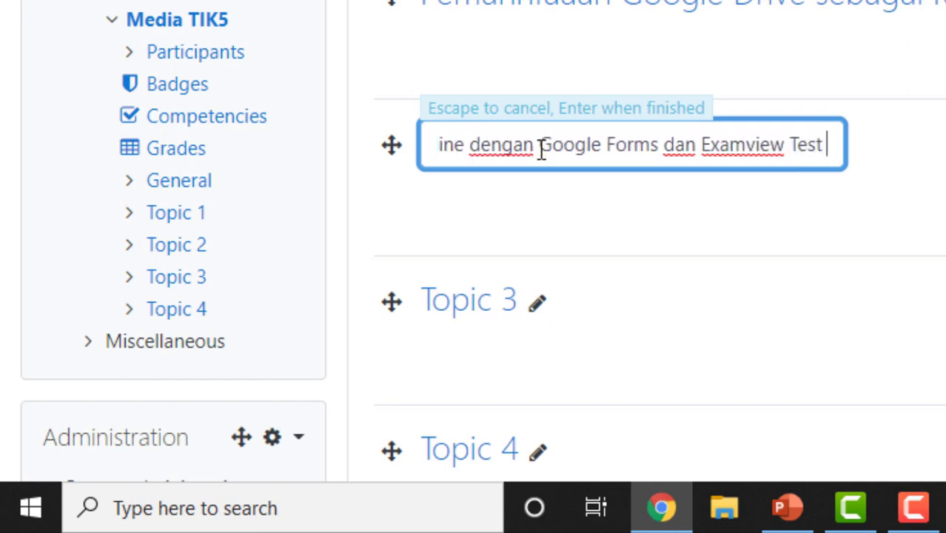
text(H)
key(BackSpace)
text(Gene)
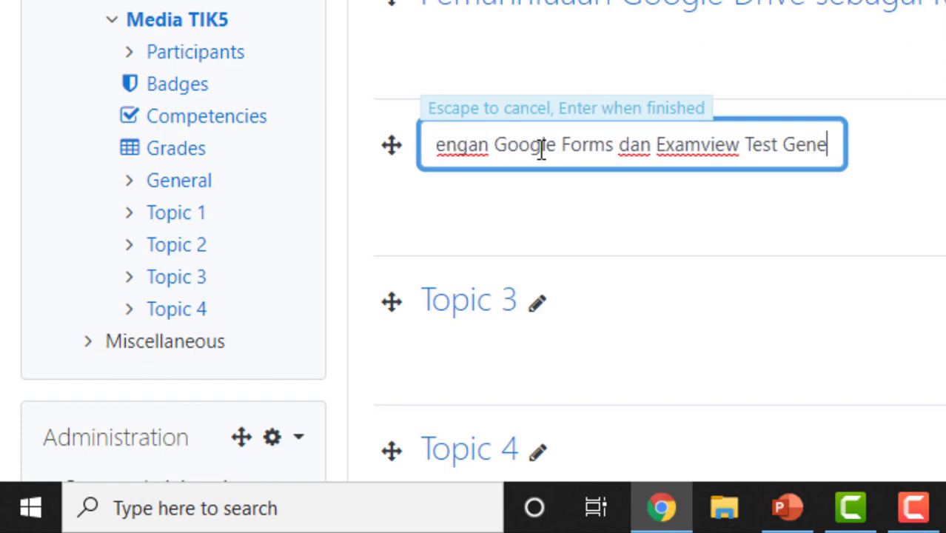
text(rator)
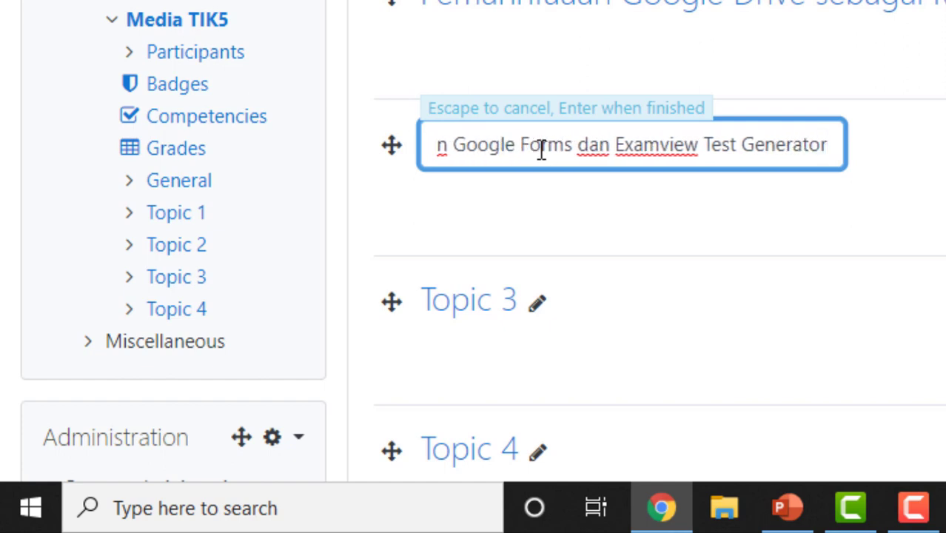
key(Return)
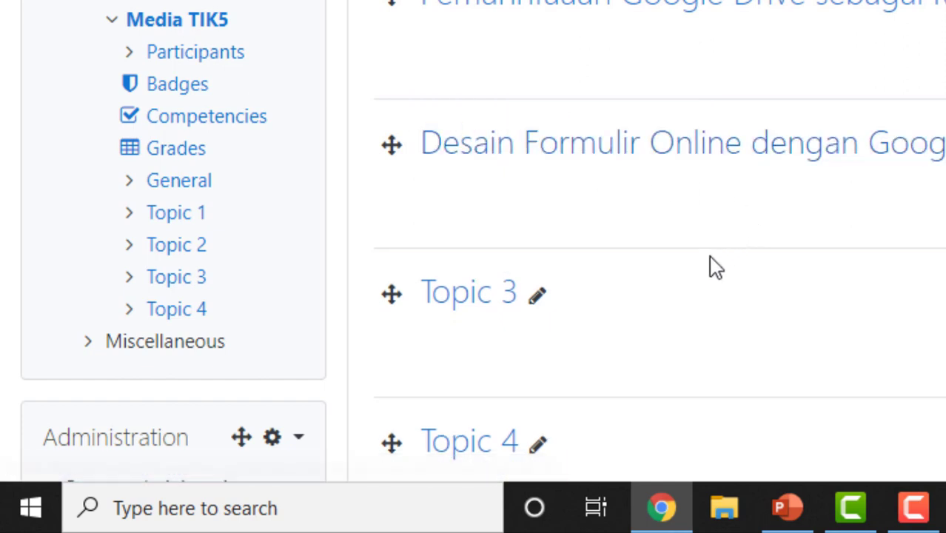
Rename Topic 3 as "Pembuatan Video Pembelajaran".
scroll(713, 268, down, 2)
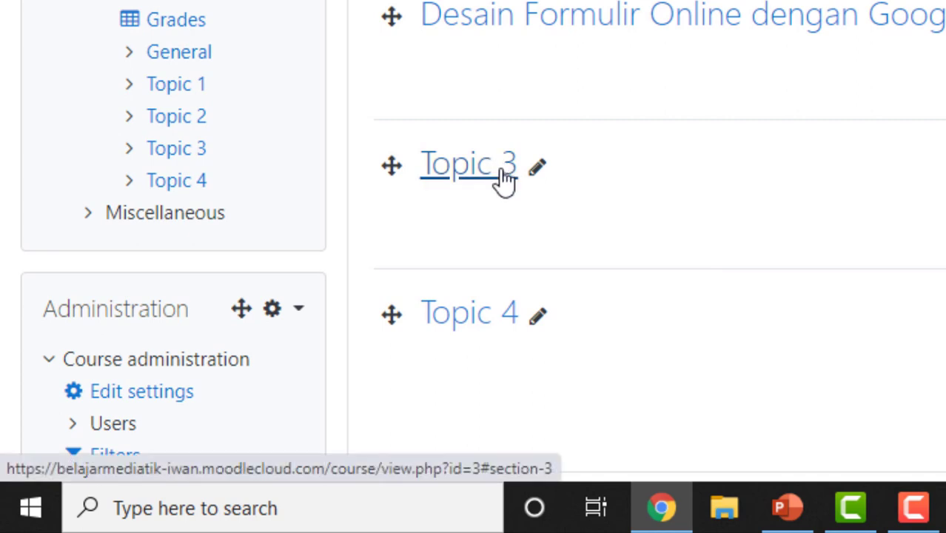
scroll(504, 179, down, 6)
scroll(603, 210, up, 4)
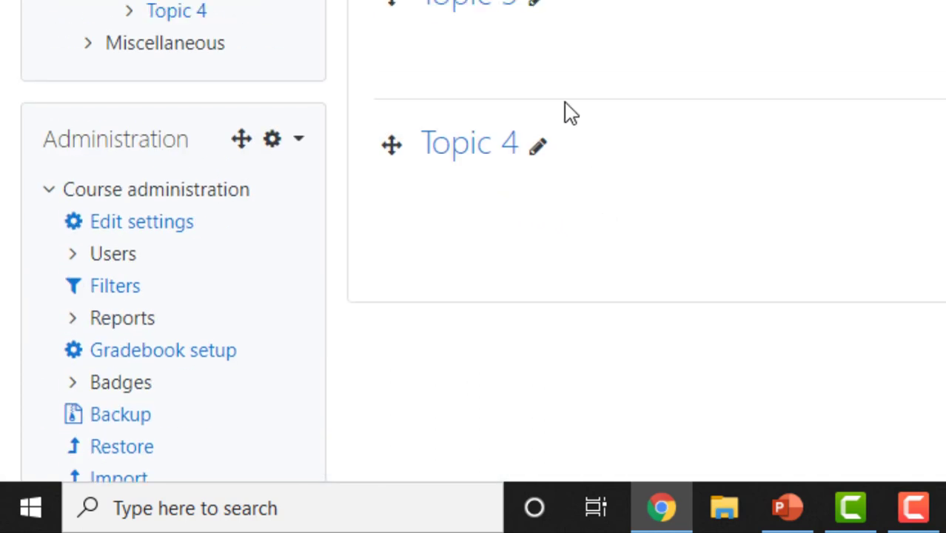
click(536, 3)
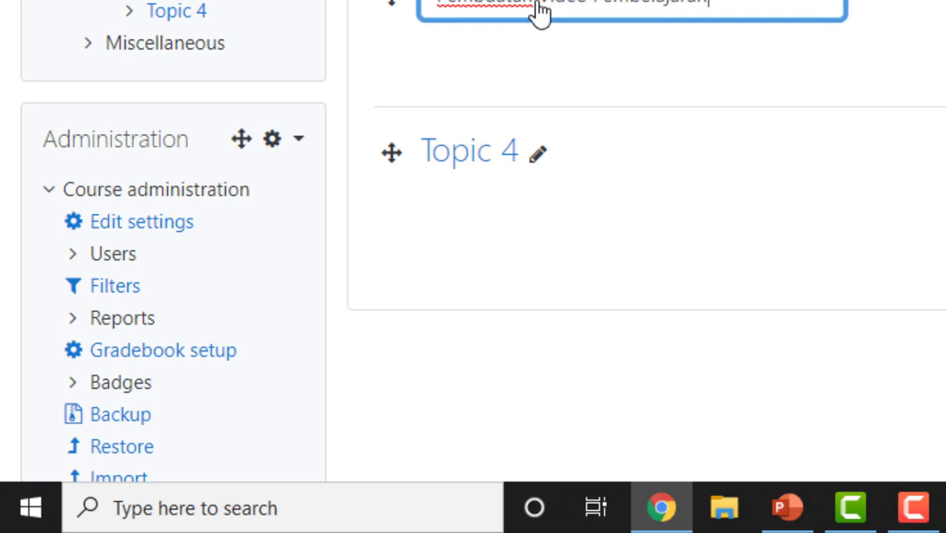
key(Return)
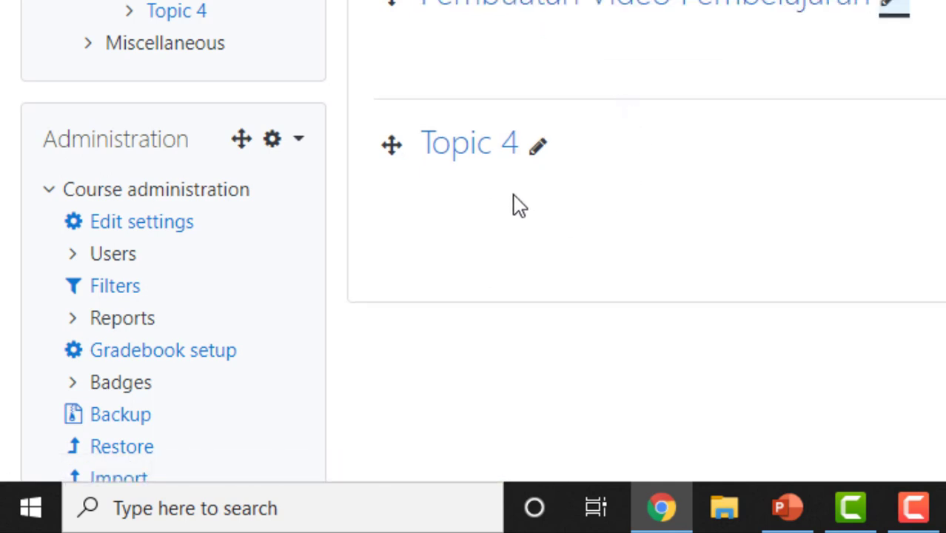
Rename Topic 4 as "Pemanfaatan Moodle sebagai Kelas Maya" and look over the course's topic list.
click(518, 158)
scroll(615, 203, up, 9)
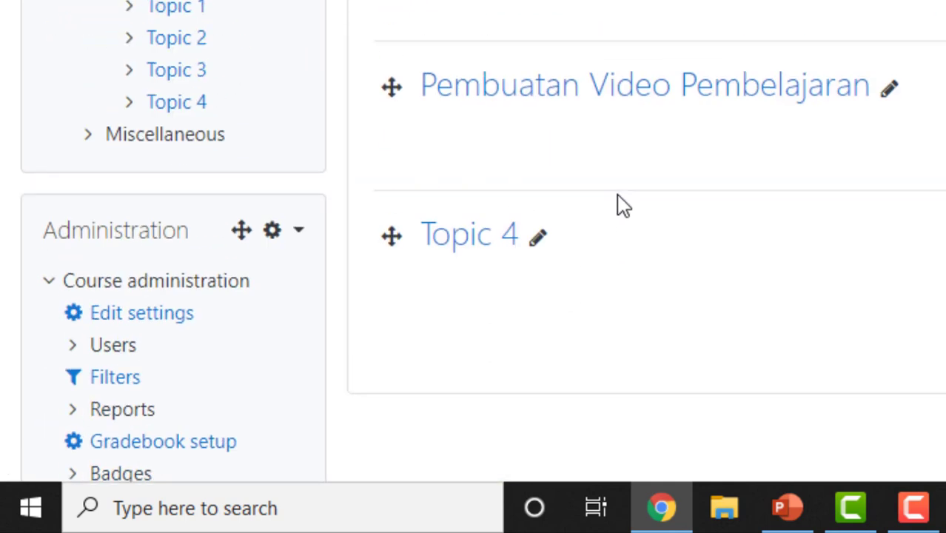
click(538, 398)
text(Peman)
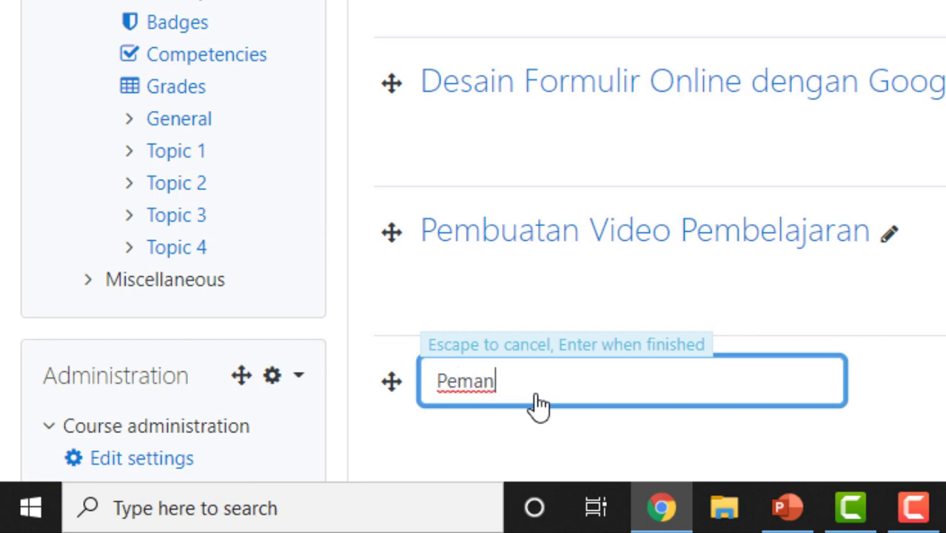
text(faatan Mo)
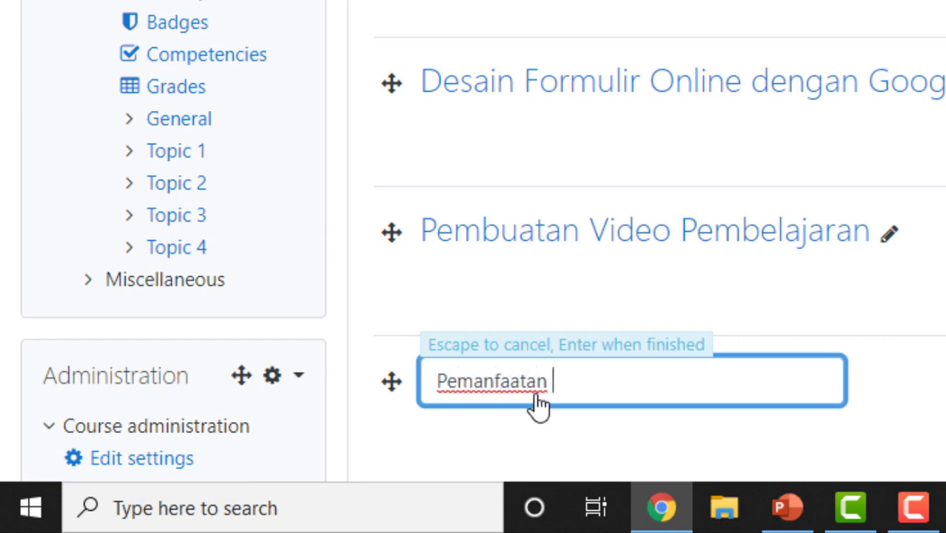
text(d)
key(BackSpace)
text(o)
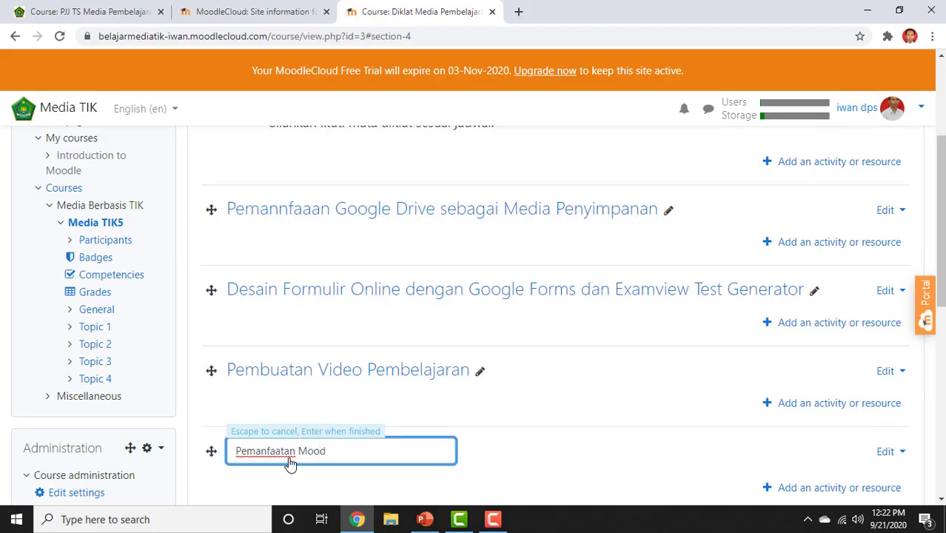
text(agai Kelas M)
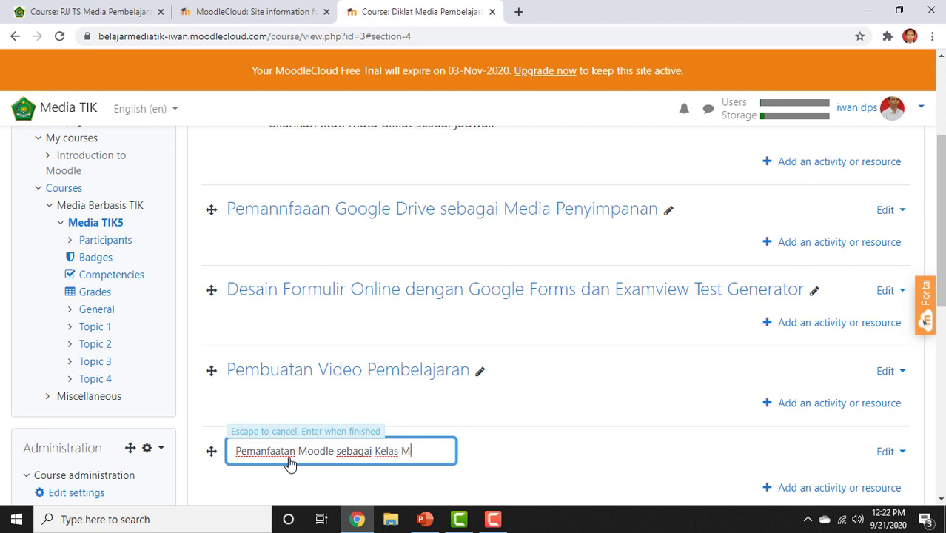
text(aya)
key(Return)
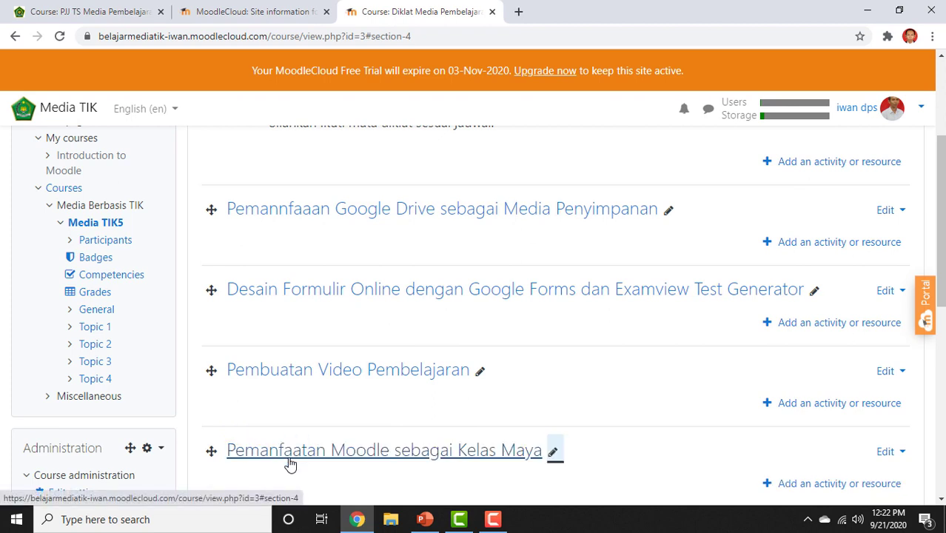
scroll(414, 437, up, 2)
scroll(429, 415, down, 2)
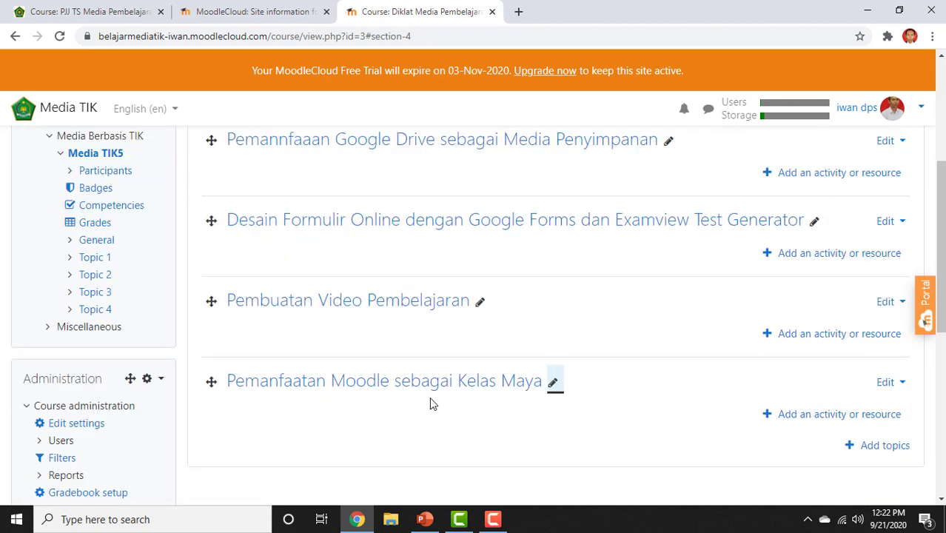
scroll(429, 399, up, 3)
scroll(426, 397, down, 3)
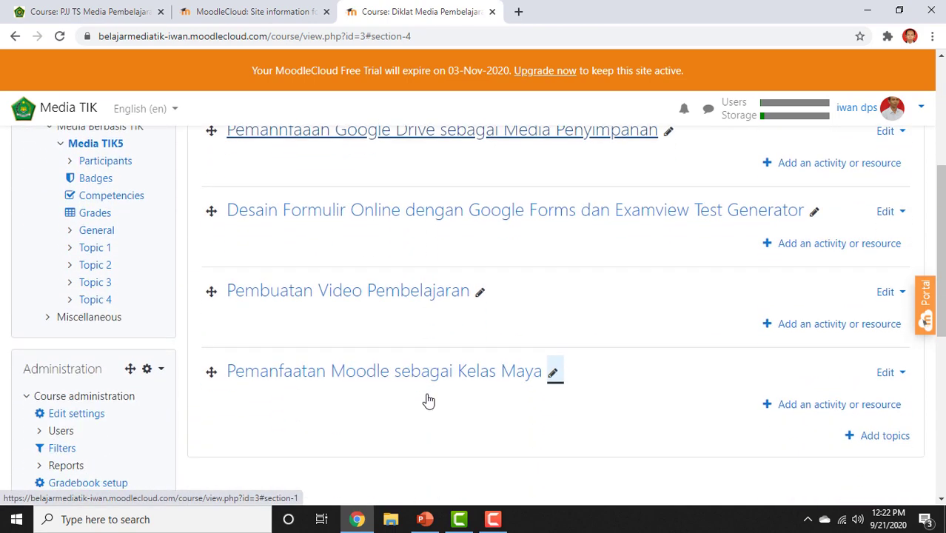
Start a new File resource in the topic "Pemanfaaan Google Drive sebagai Media Penyimpanan" and name it Bahan Ajar "Google Drive".
scroll(429, 400, up, 3)
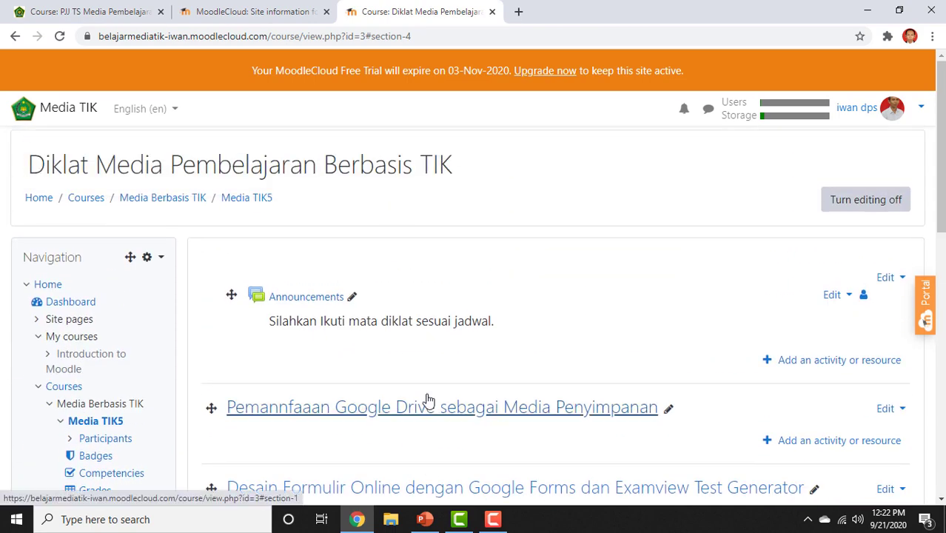
scroll(428, 400, down, 2)
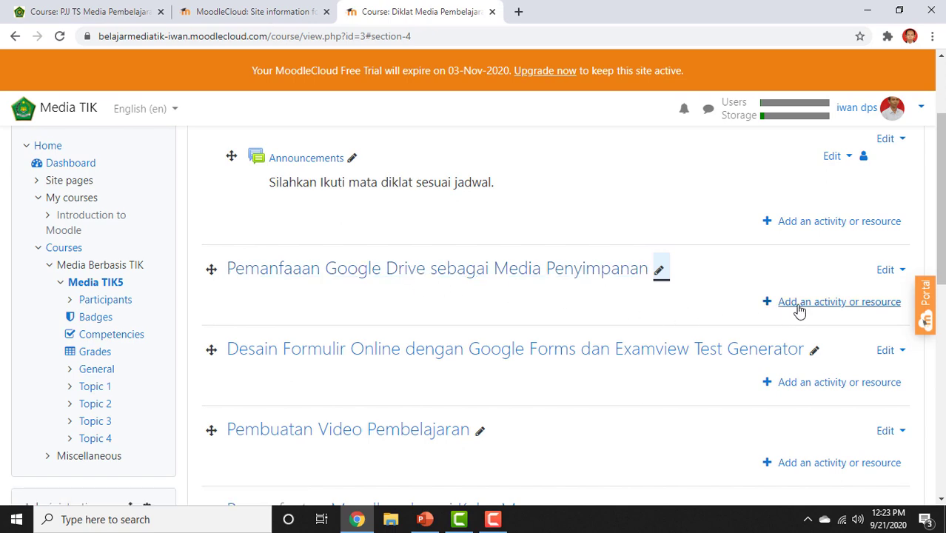
click(798, 309)
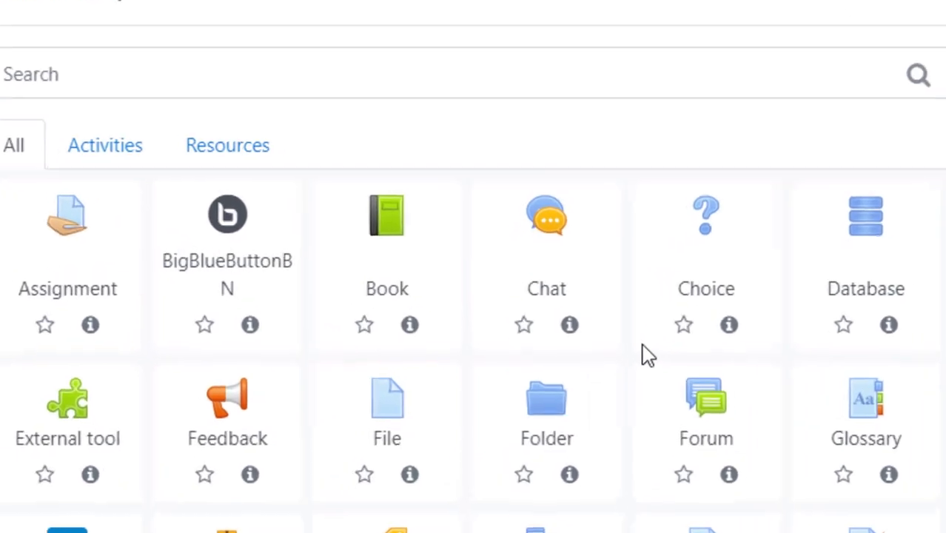
click(388, 407)
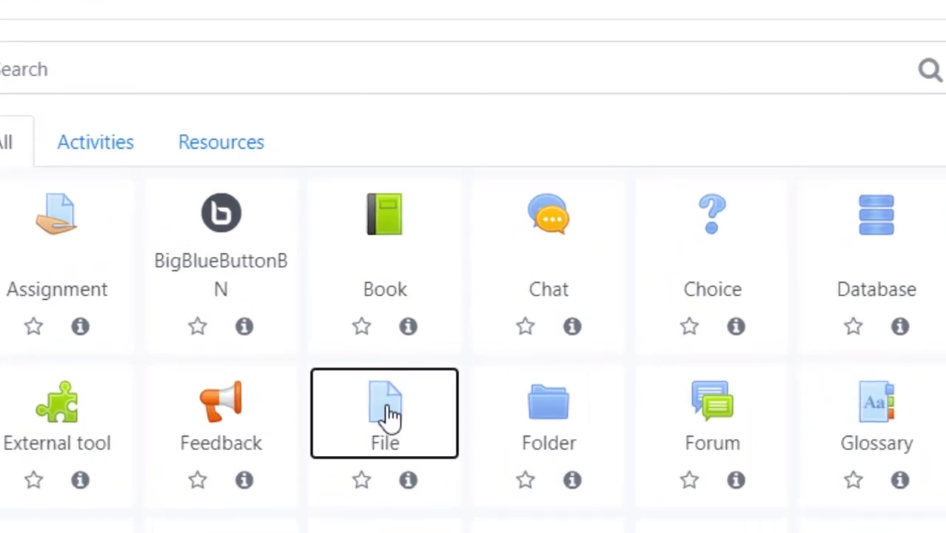
scroll(686, 408, down, 2)
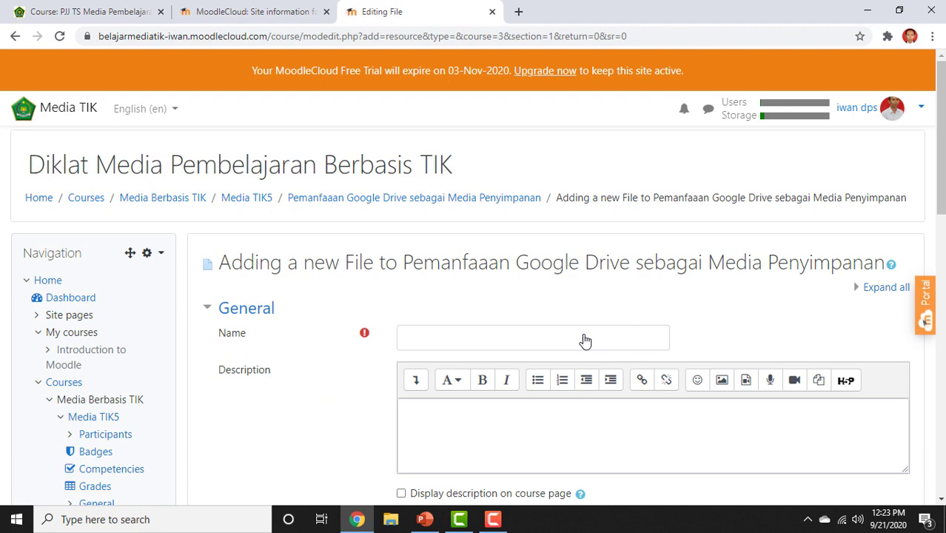
click(485, 393)
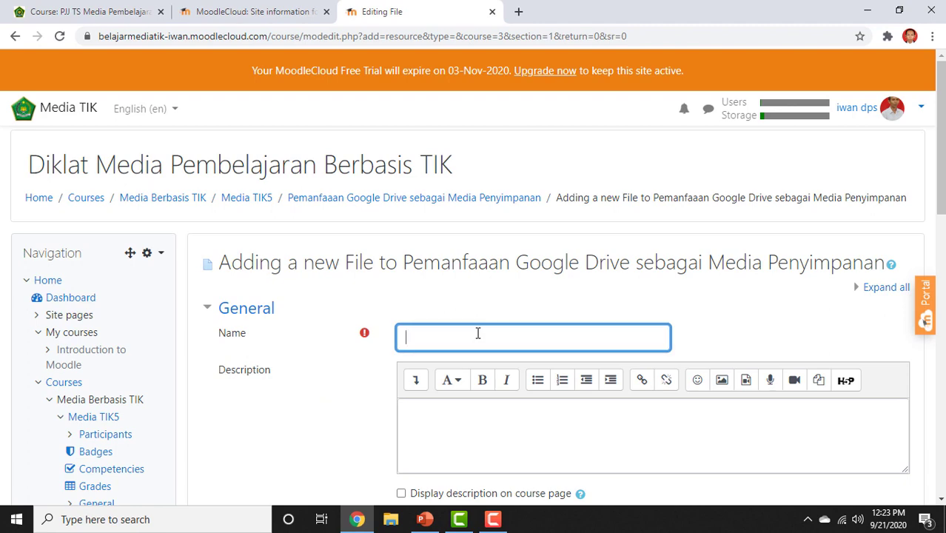
text(B)
text(ahan Ah)
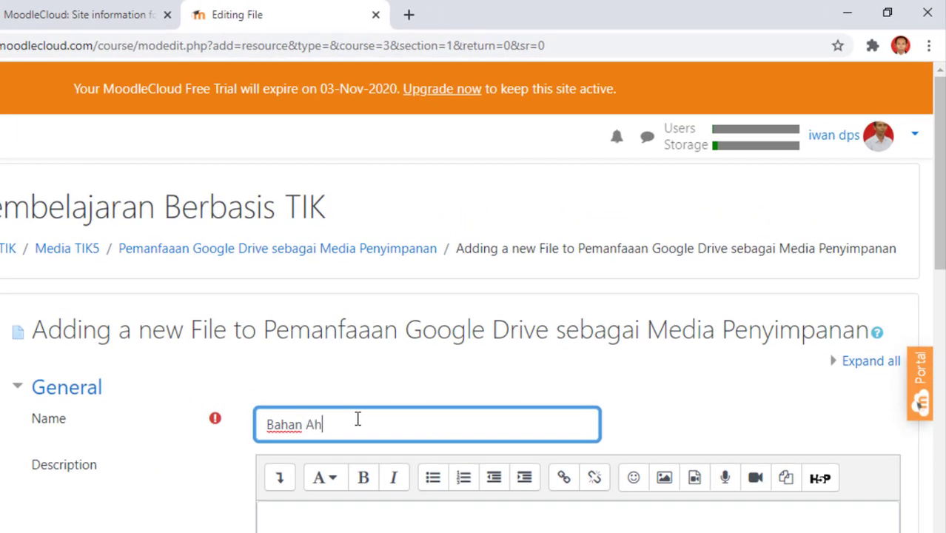
text(ar "Google Drive")
key(Tab)
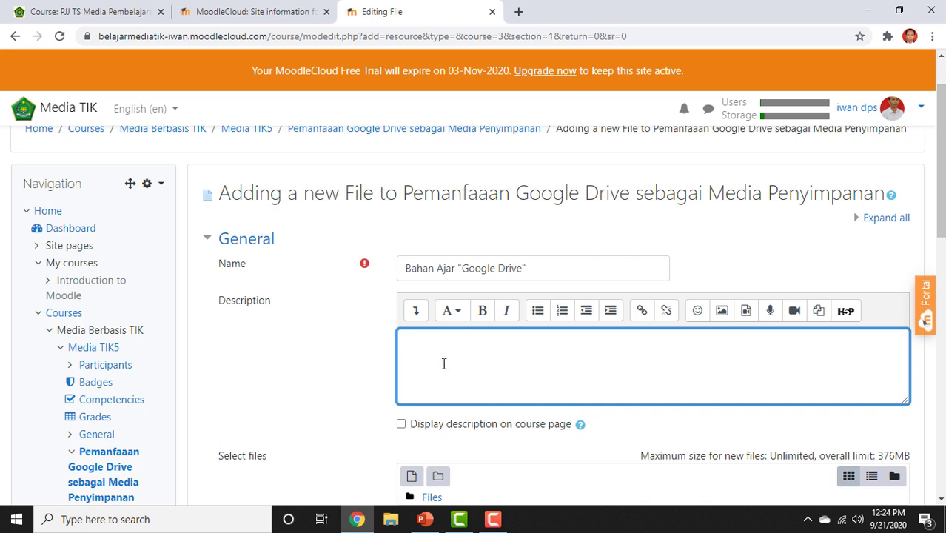
click(401, 425)
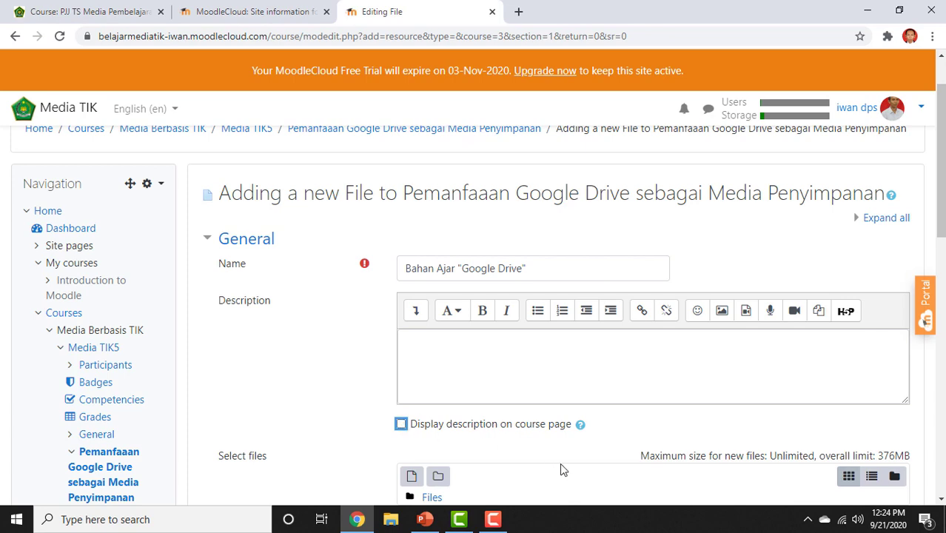
Upload the PDF "Bahan Ajar Google Drive-OK" from the "2. GOOGLE DRIVE" folder to the File resource.
scroll(643, 359, down, 2)
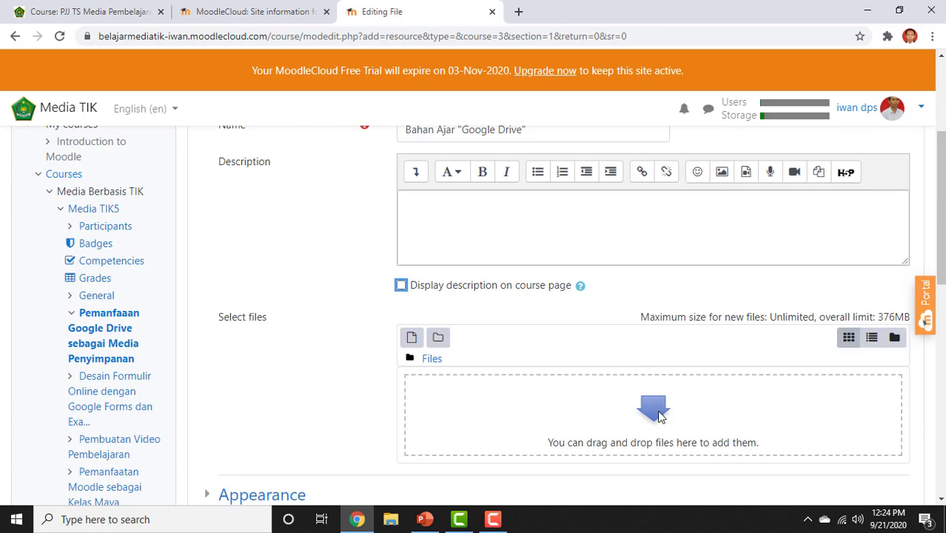
scroll(659, 416, up, 2)
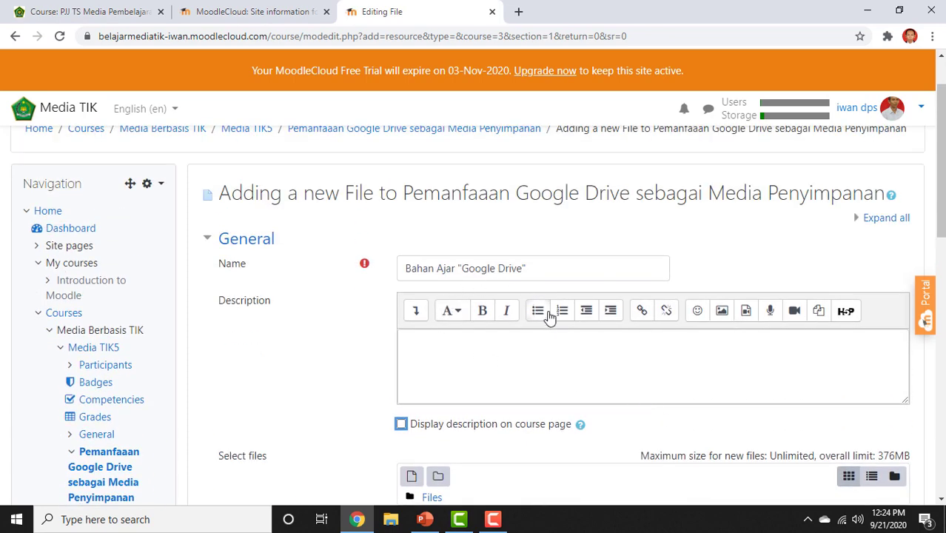
scroll(548, 317, down, 2)
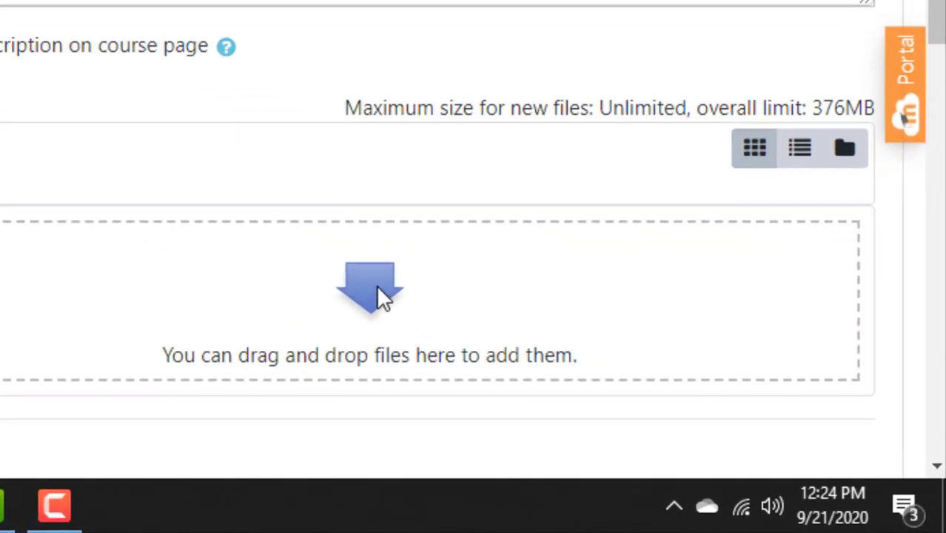
click(377, 289)
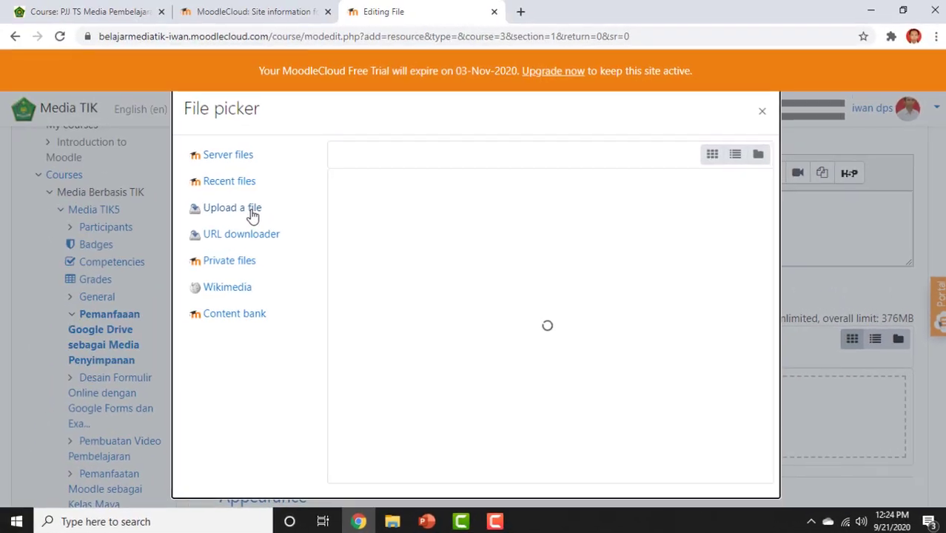
click(252, 215)
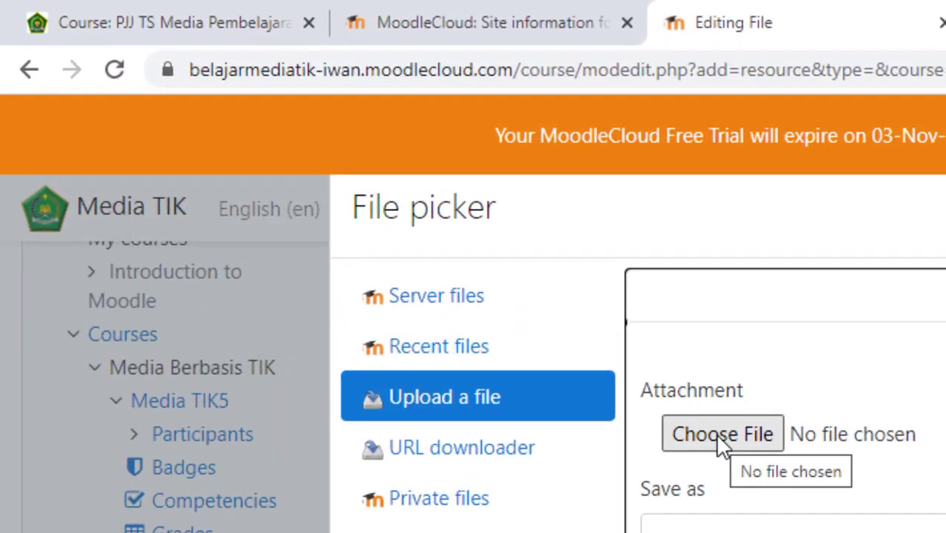
click(742, 437)
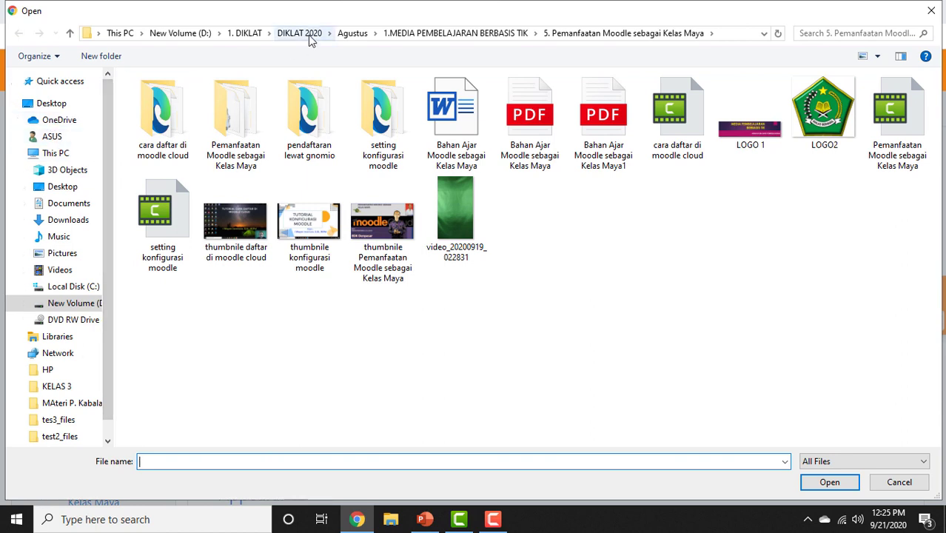
click(415, 33)
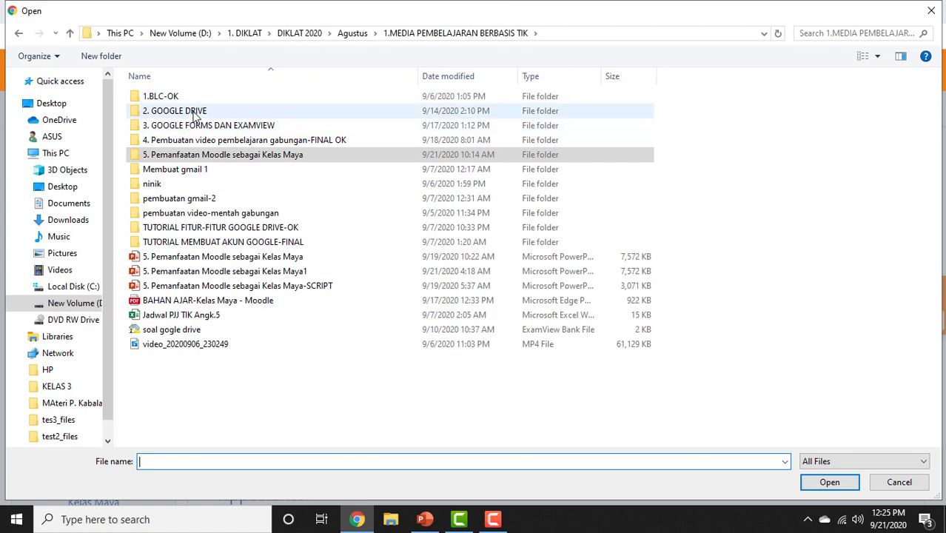
double_click(194, 111)
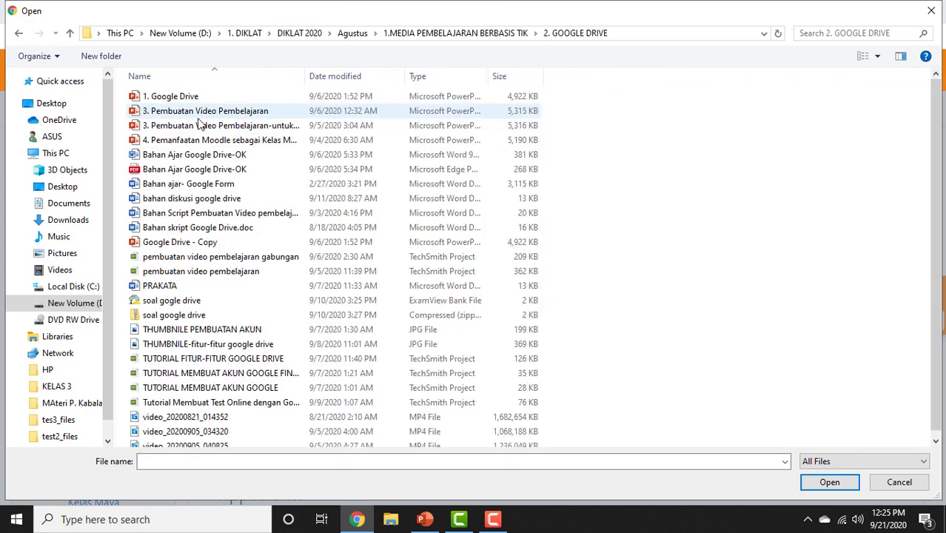
click(227, 170)
click(829, 482)
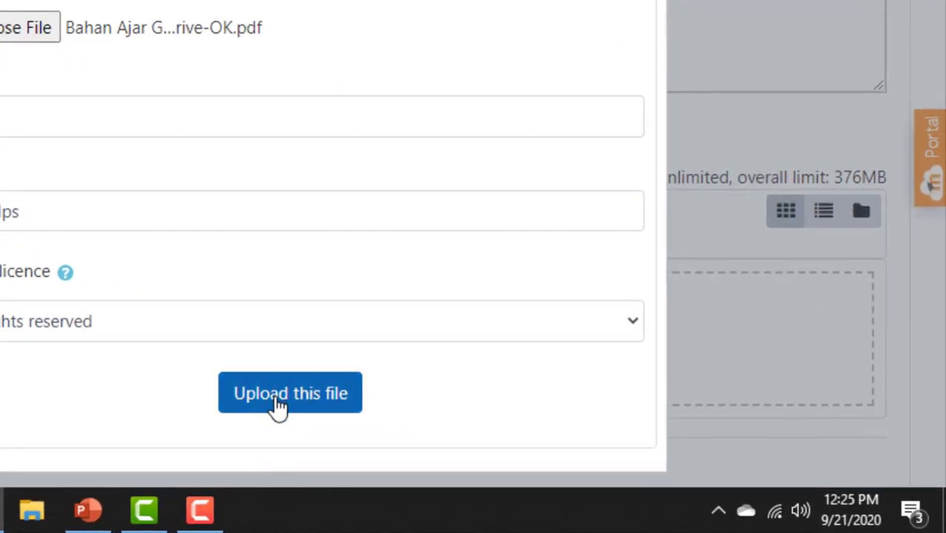
click(278, 400)
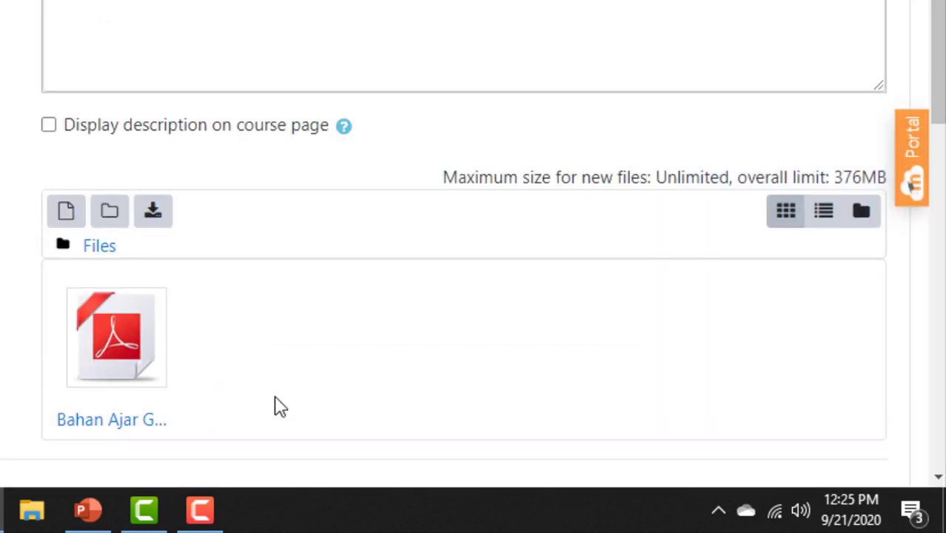
Save the Bahan Ajar "Google Drive" file resource and return to the course page.
scroll(282, 278, down, 1)
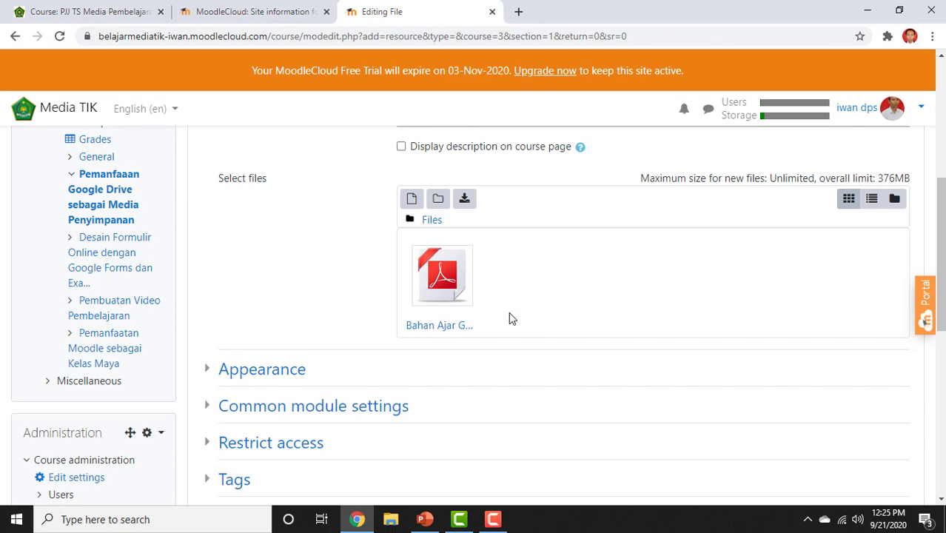
scroll(510, 313, down, 2)
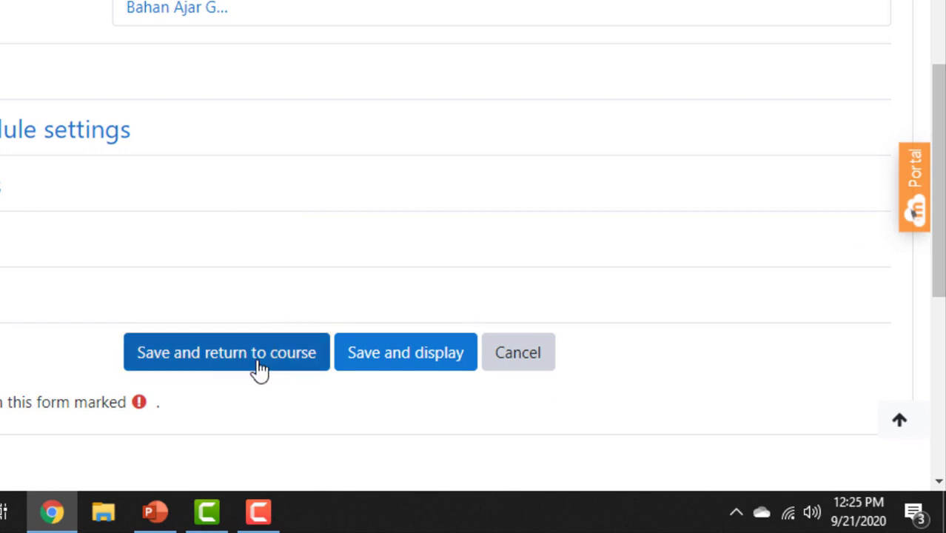
click(259, 369)
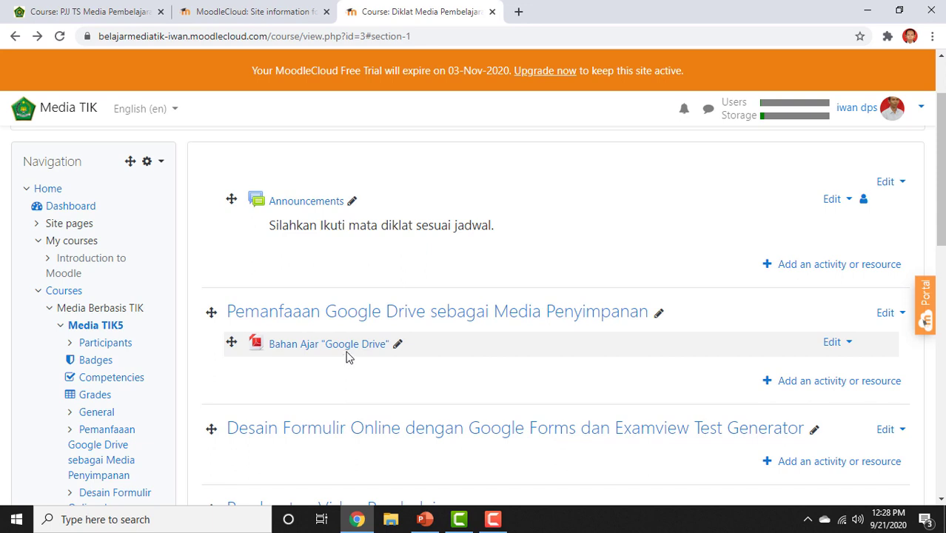
Open YouTube in a new browser tab and open the "GOOGLE DRIVE" video from the channel's own videos.
click(519, 11)
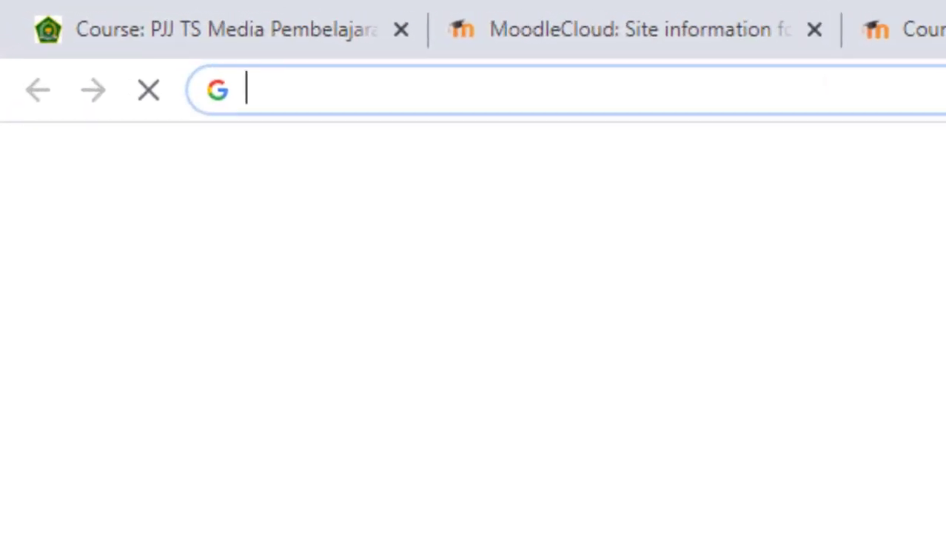
text(you)
key(Return)
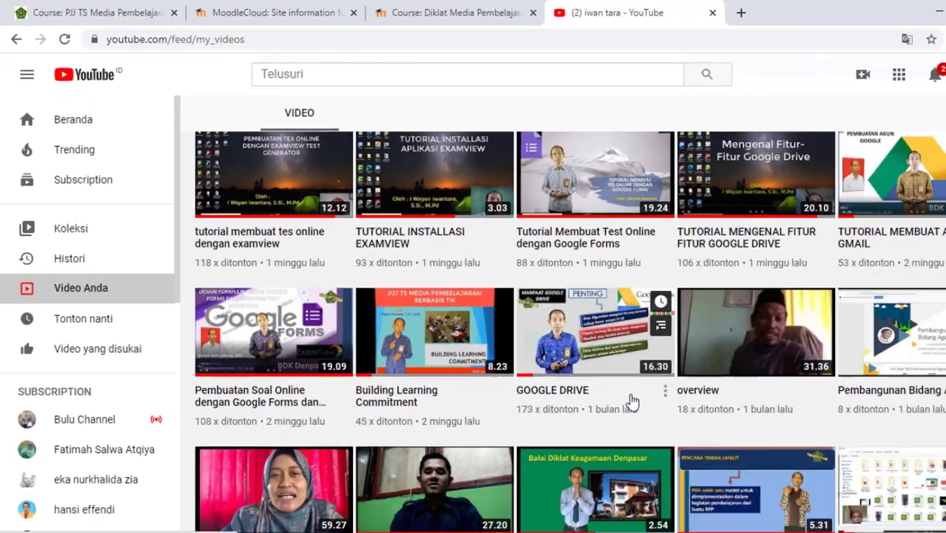
scroll(630, 400, up, 2)
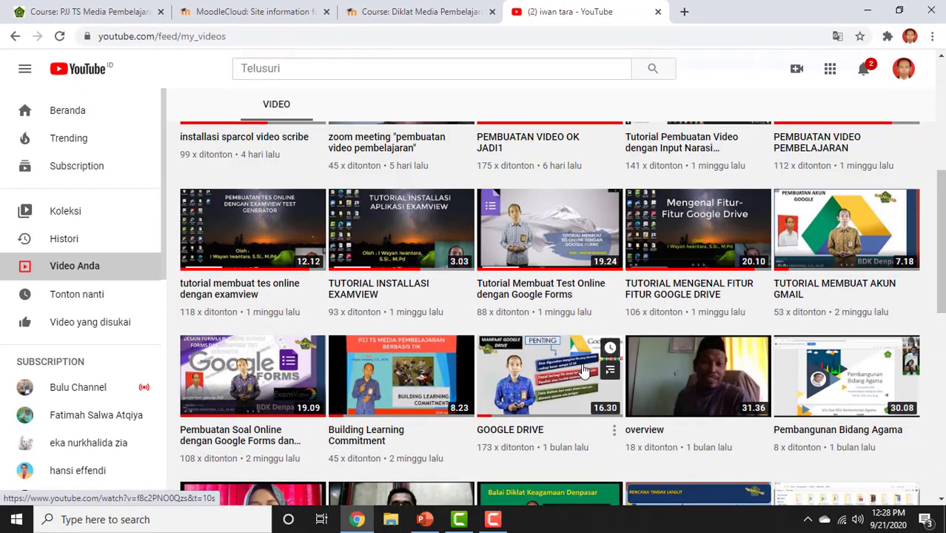
click(560, 390)
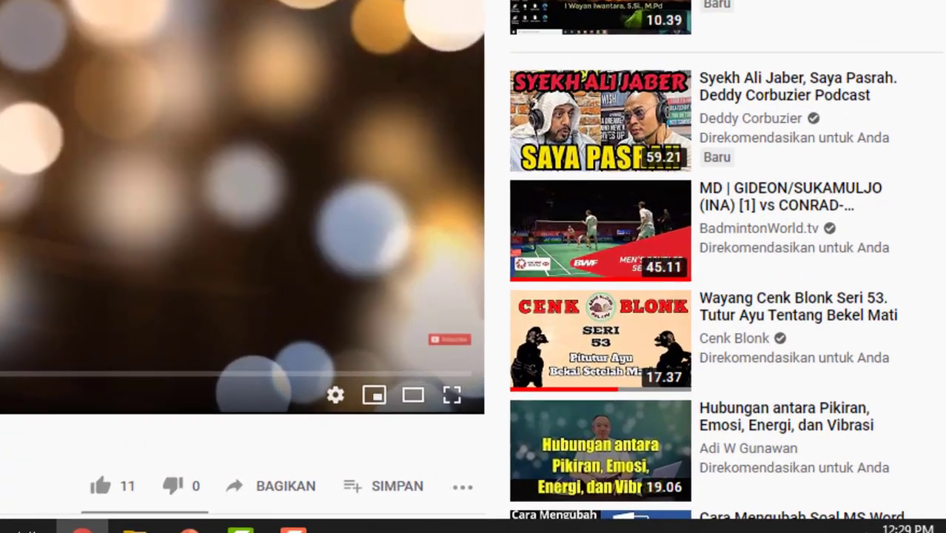
Copy the embed code of the "GOOGLE DRIVE" video from its sharing options.
scroll(233, 191, down, 5)
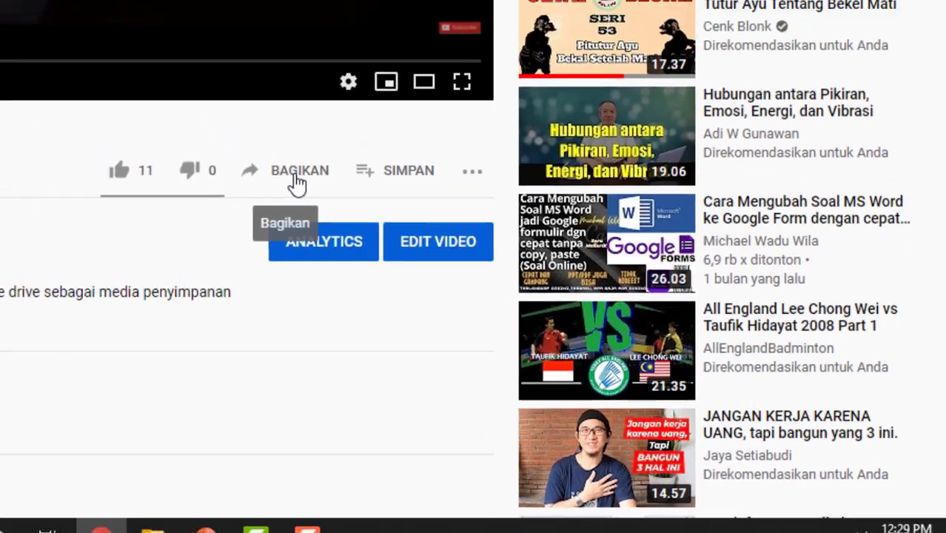
click(207, 132)
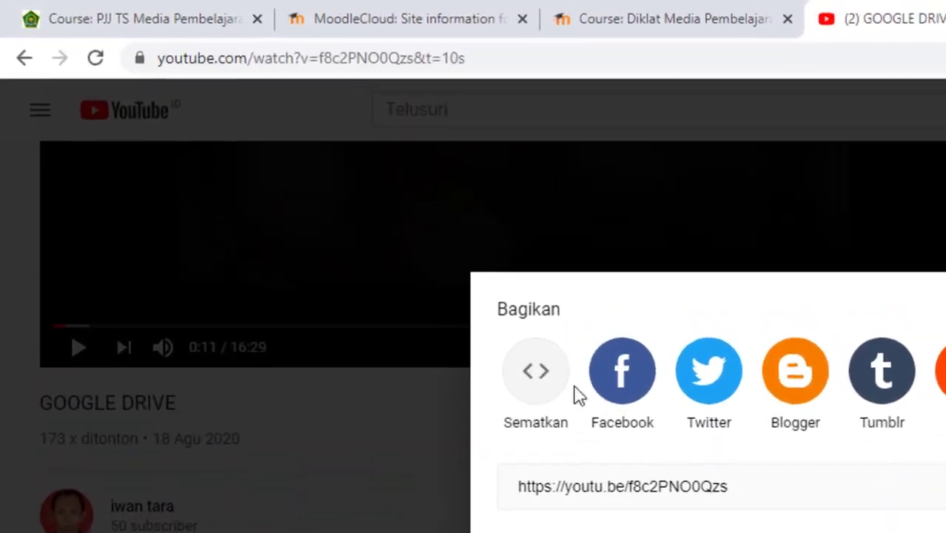
click(541, 373)
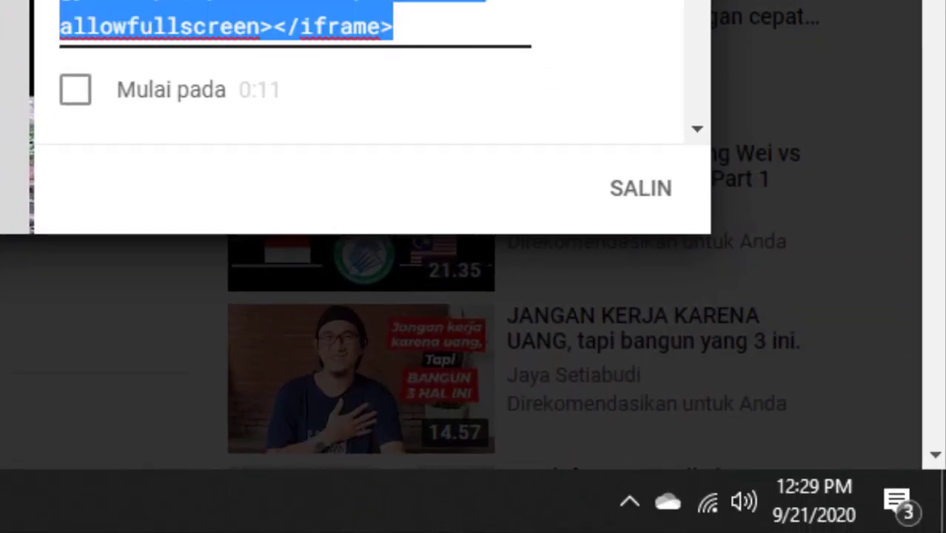
click(643, 199)
click(643, 198)
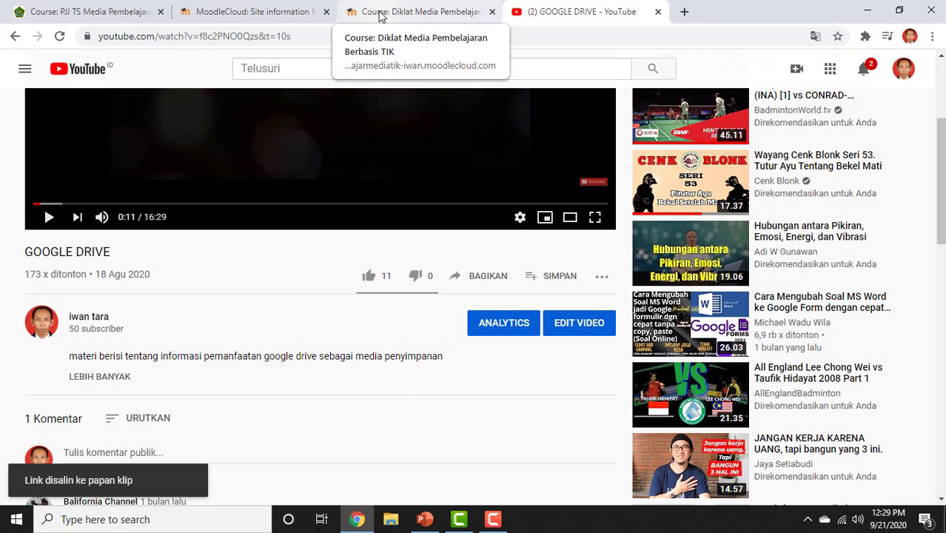
Return to the Moodle course and start a Label in the Google Drive topic with the text "Video Pemanfaatan Google Drive Sebagai Media Penyimpanan".
click(379, 14)
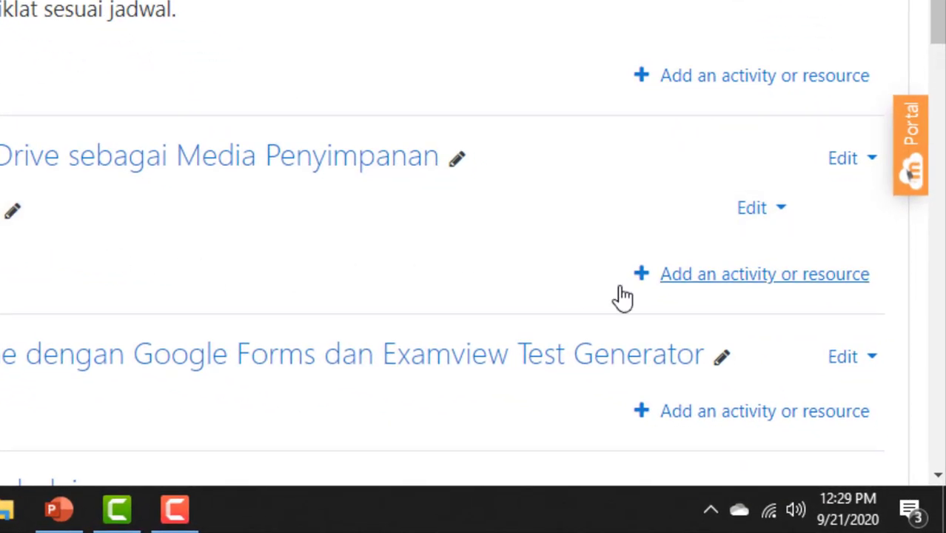
click(700, 282)
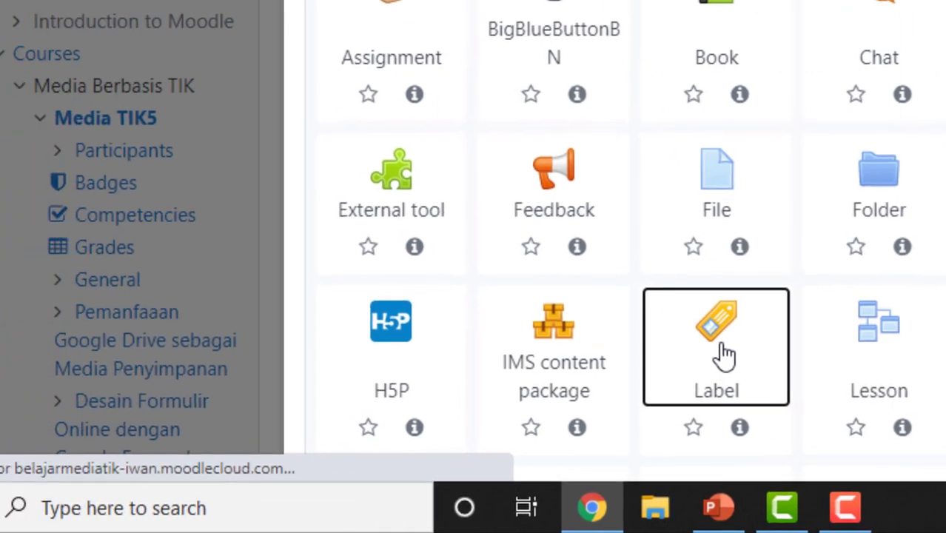
click(57, 346)
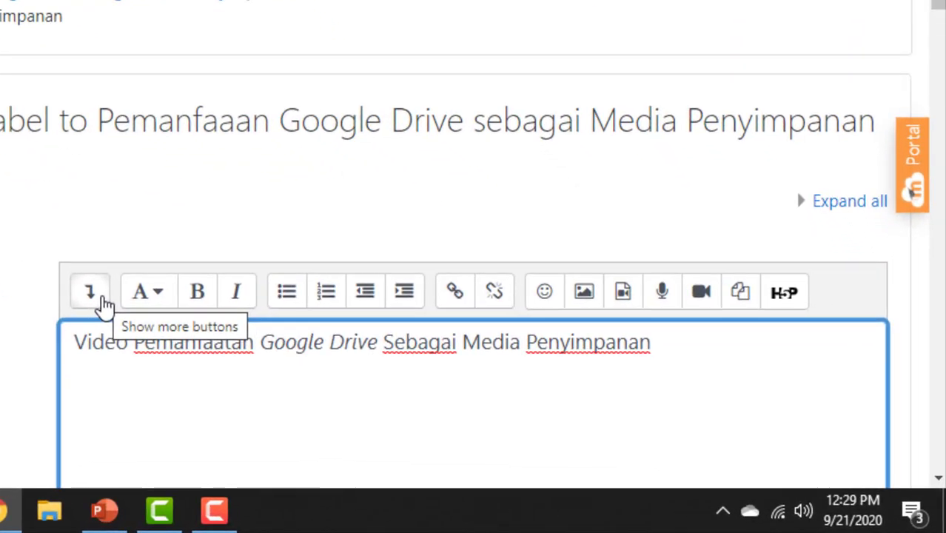
Paste the copied YouTube embed code at the end of the label's HTML source and save the label, returning to the course.
click(425, 390)
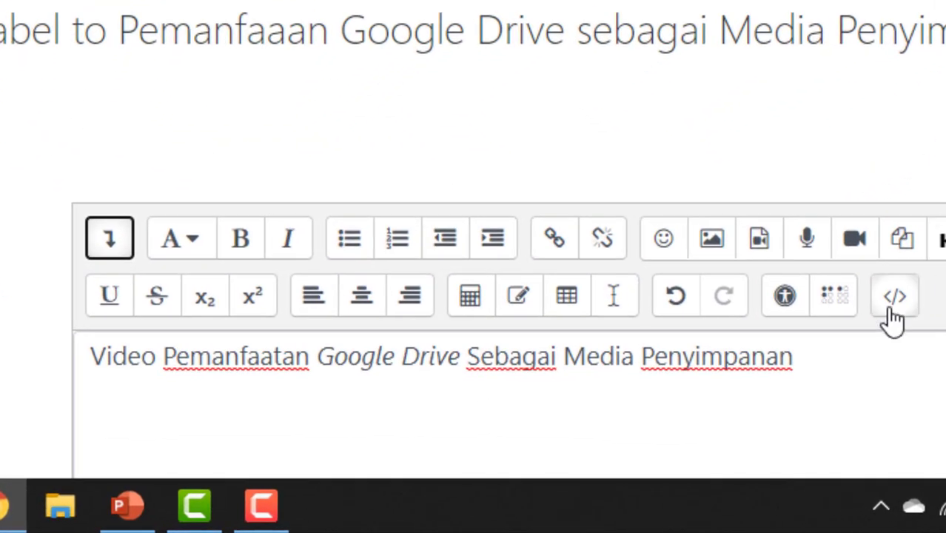
click(893, 296)
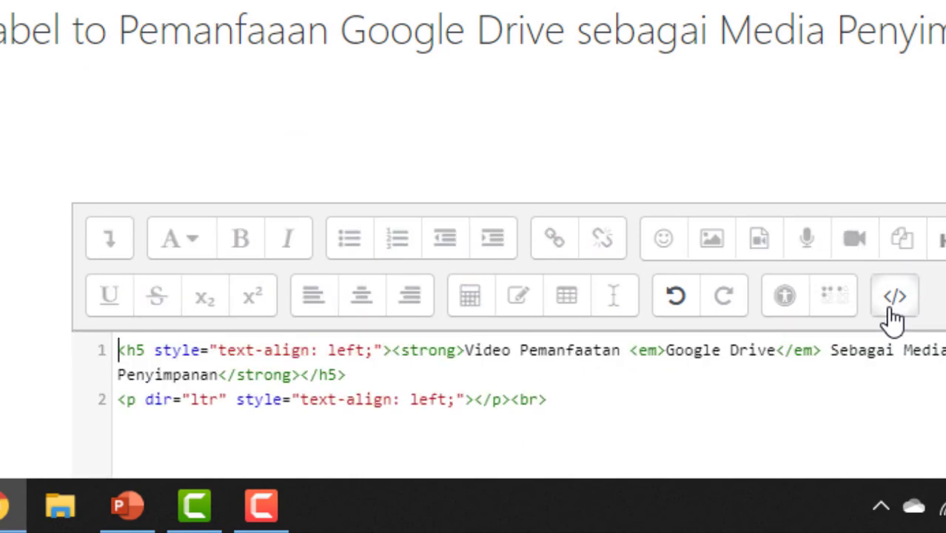
scroll(829, 407, down, 3)
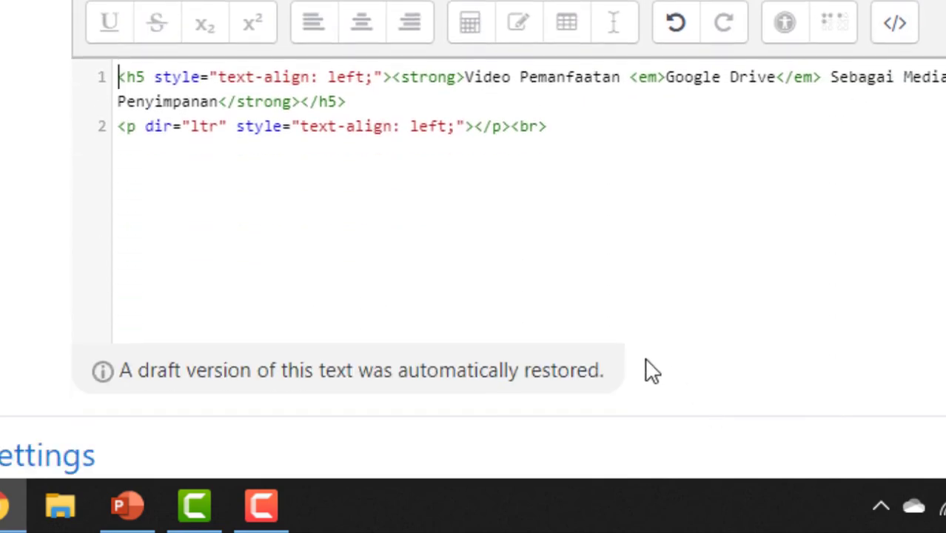
click(581, 126)
right_click(573, 125)
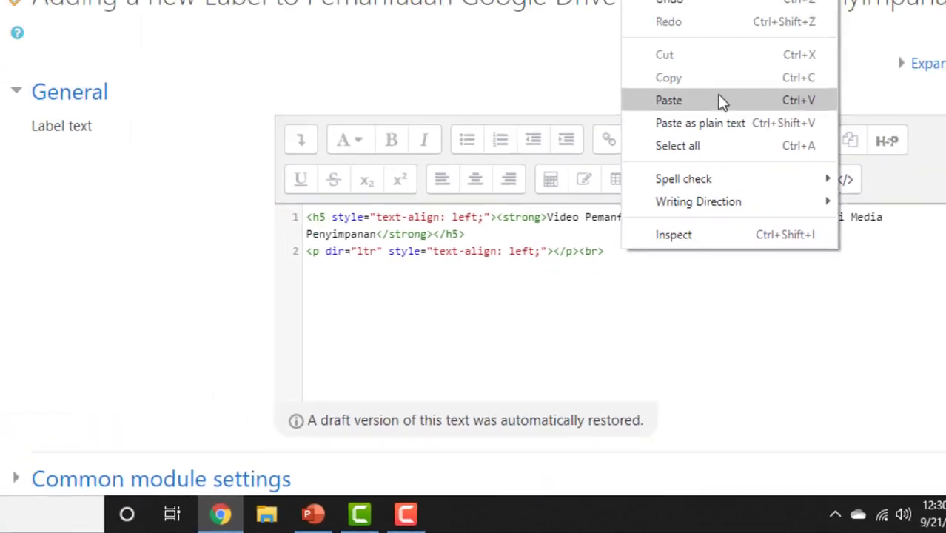
click(717, 100)
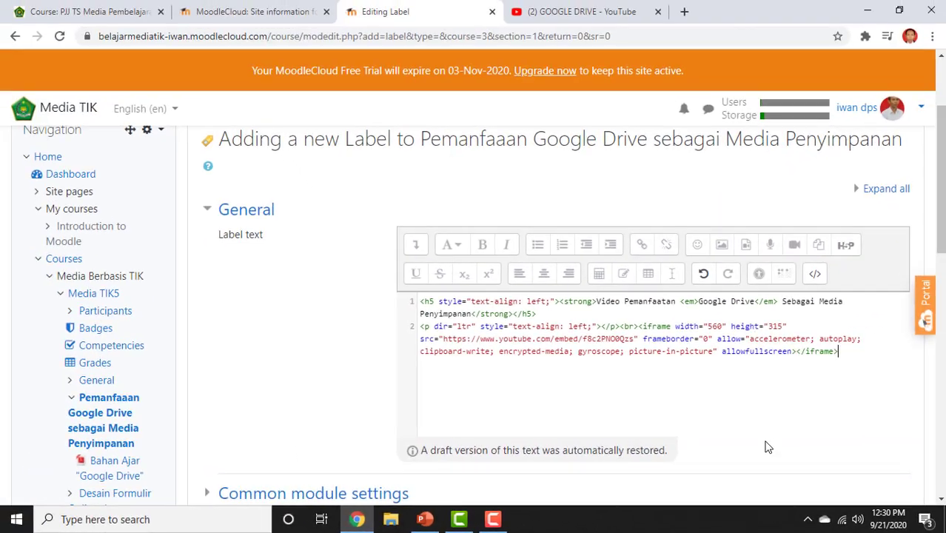
scroll(762, 411, down, 5)
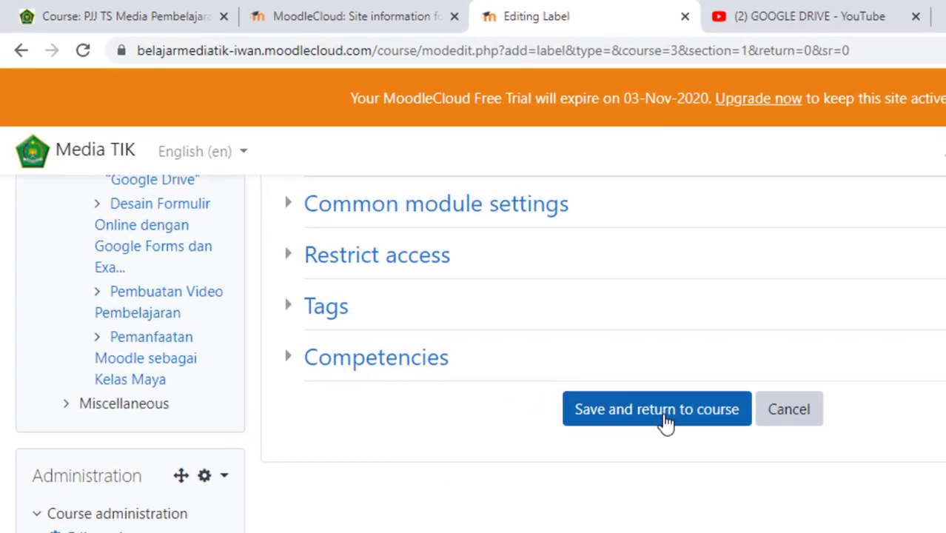
click(501, 314)
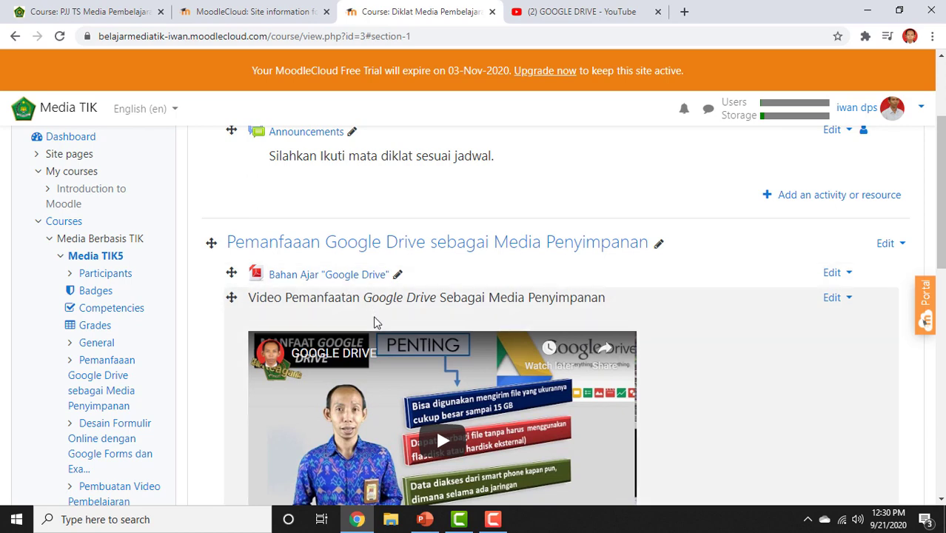
Edit the saved Google Drive video label to remove the blank space between its title and the embedded video, and save it.
scroll(408, 385, down, 1)
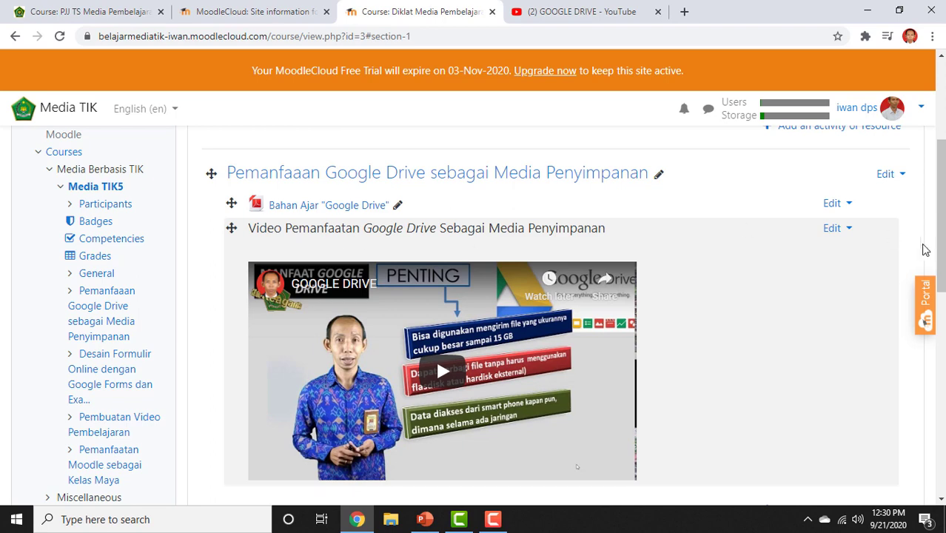
click(845, 231)
click(796, 254)
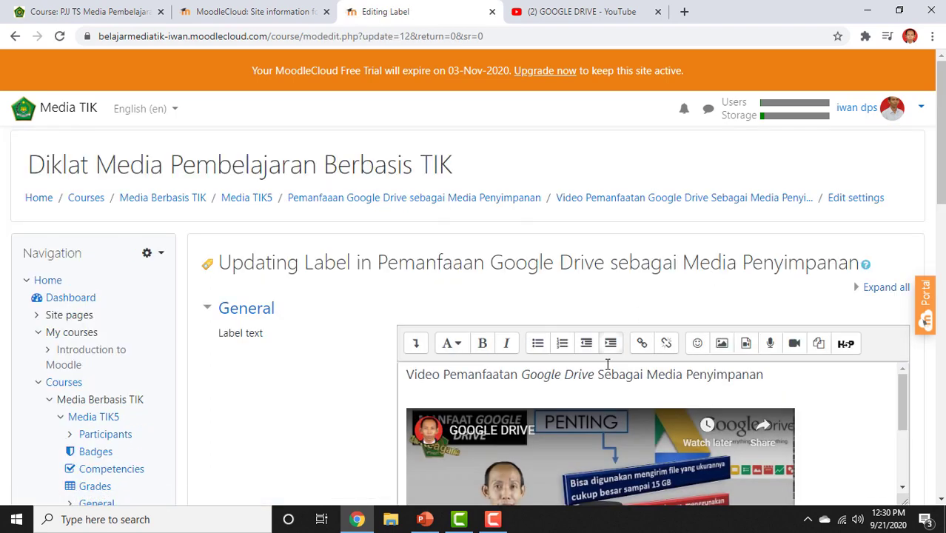
click(504, 394)
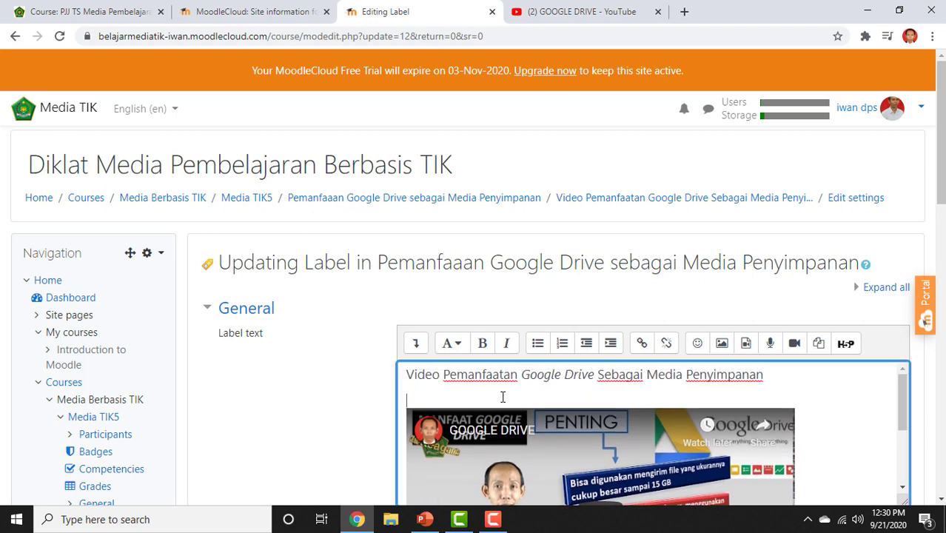
scroll(593, 458, down, 1)
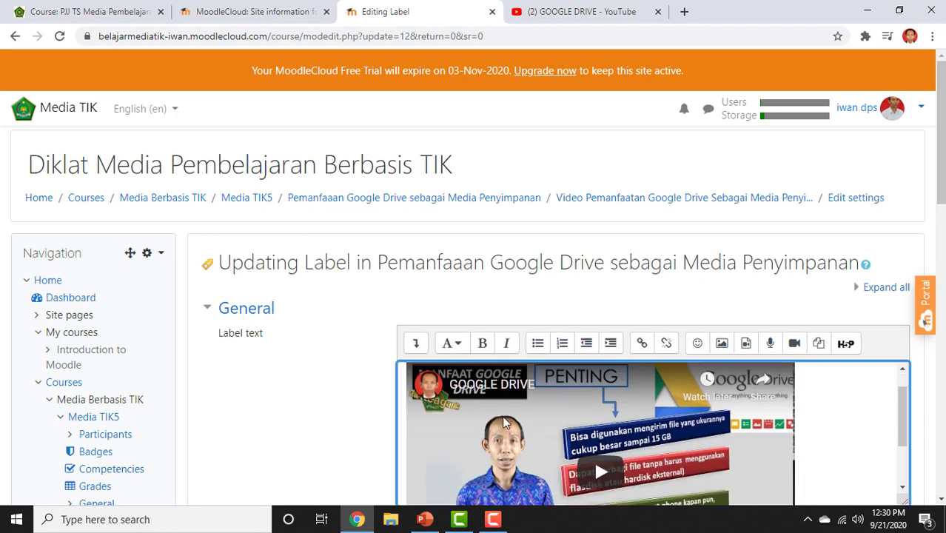
scroll(747, 453, down, 2)
scroll(748, 453, down, 5)
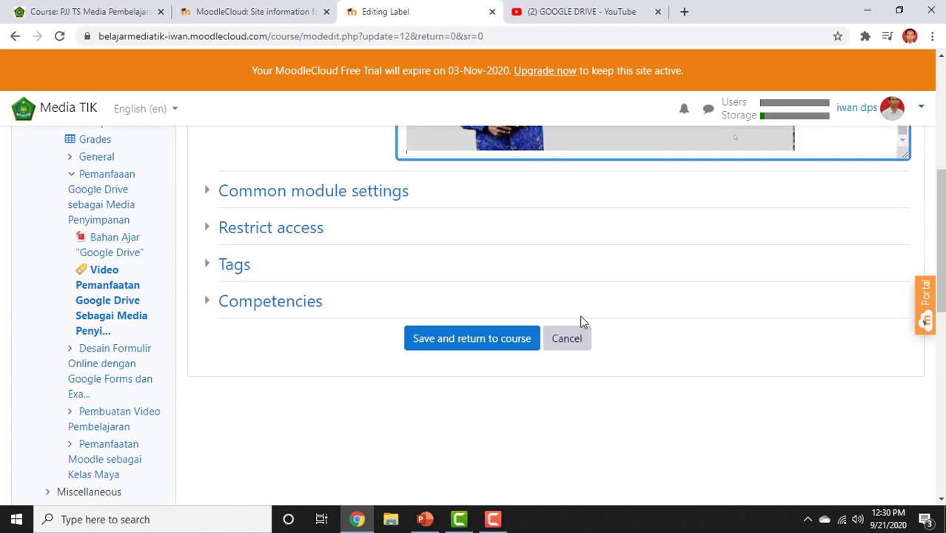
click(481, 340)
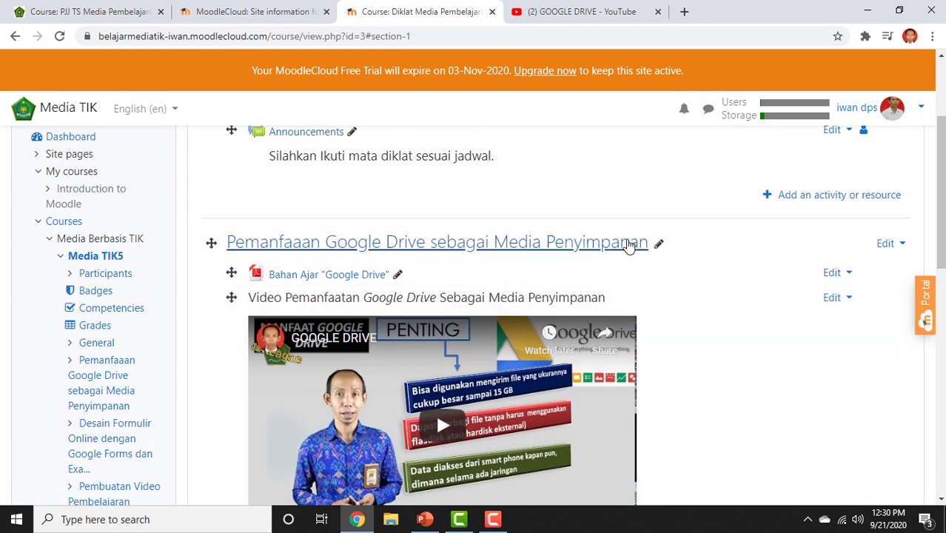
Add an Assignment to the topic "Pemanfaaan Google Drive sebagai Media Penyimpanan" and name it Tugas "Google Drive".
scroll(628, 244, down, 1)
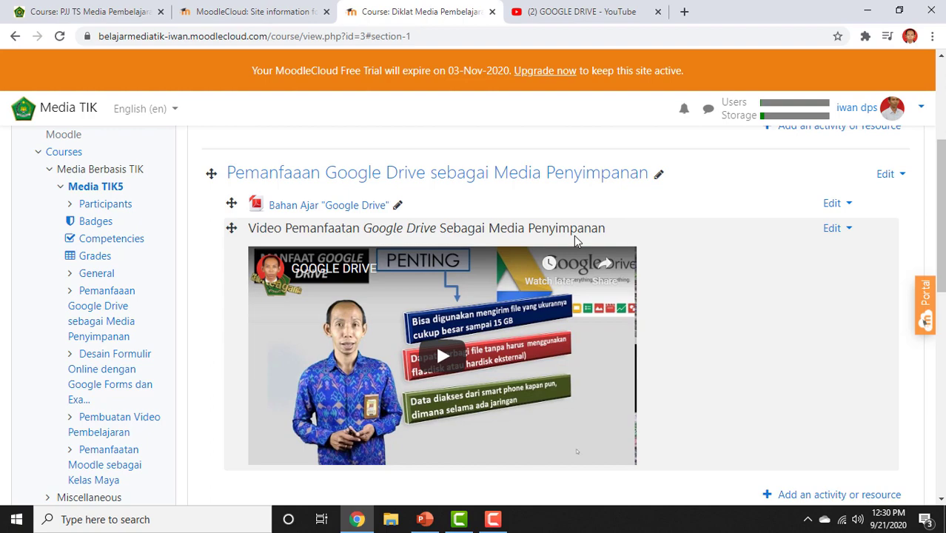
scroll(702, 266, down, 5)
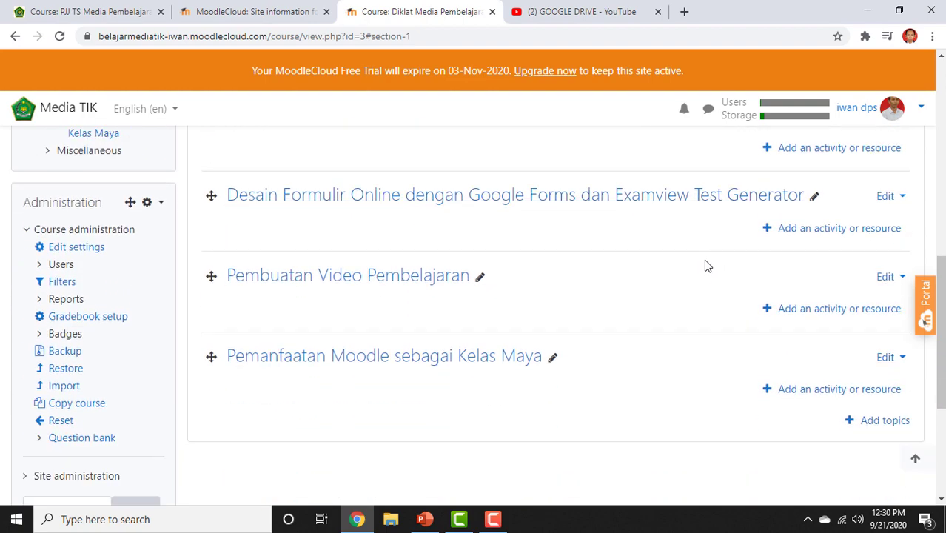
scroll(707, 266, up, 10)
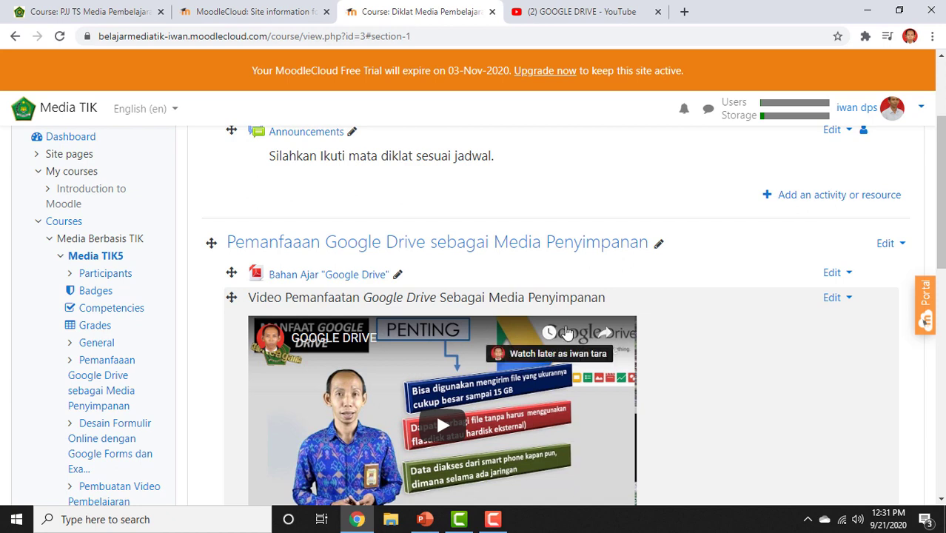
scroll(572, 335, down, 1)
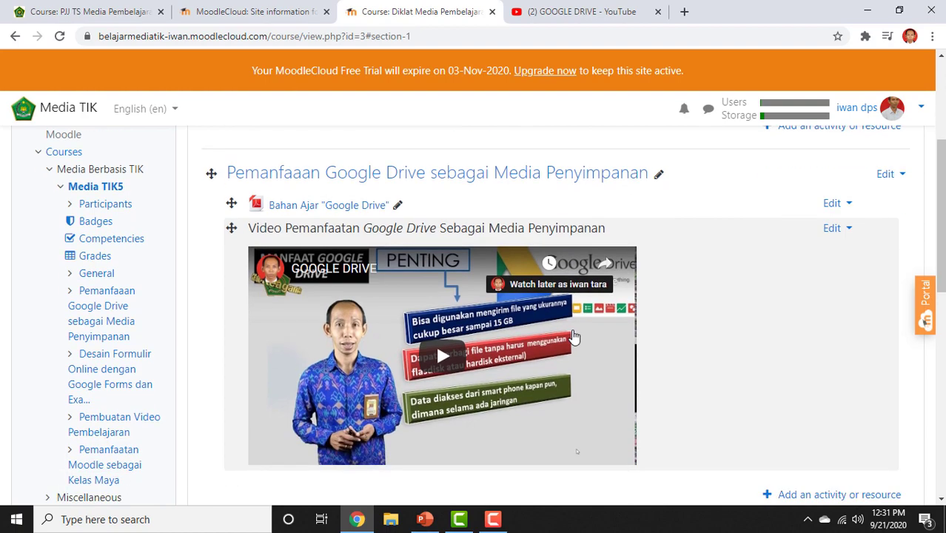
scroll(570, 389, down, 1)
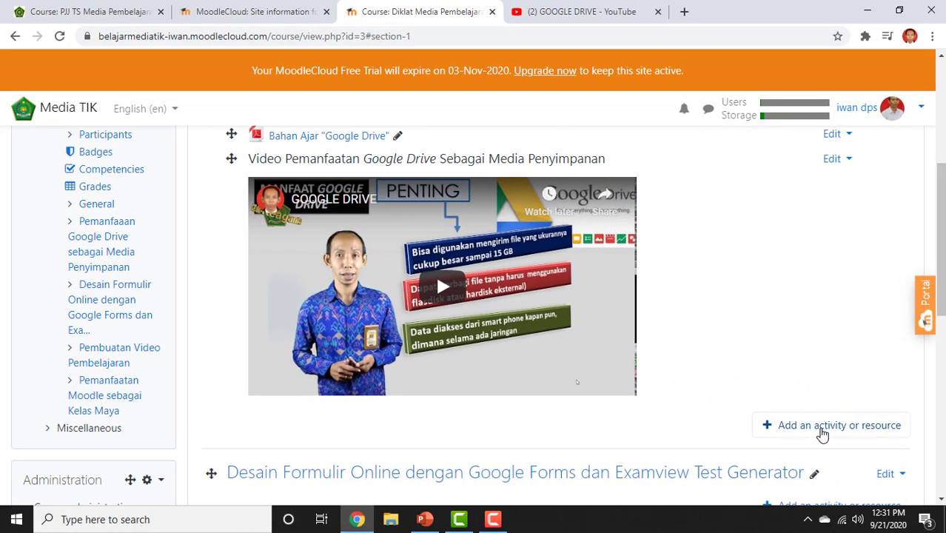
click(822, 433)
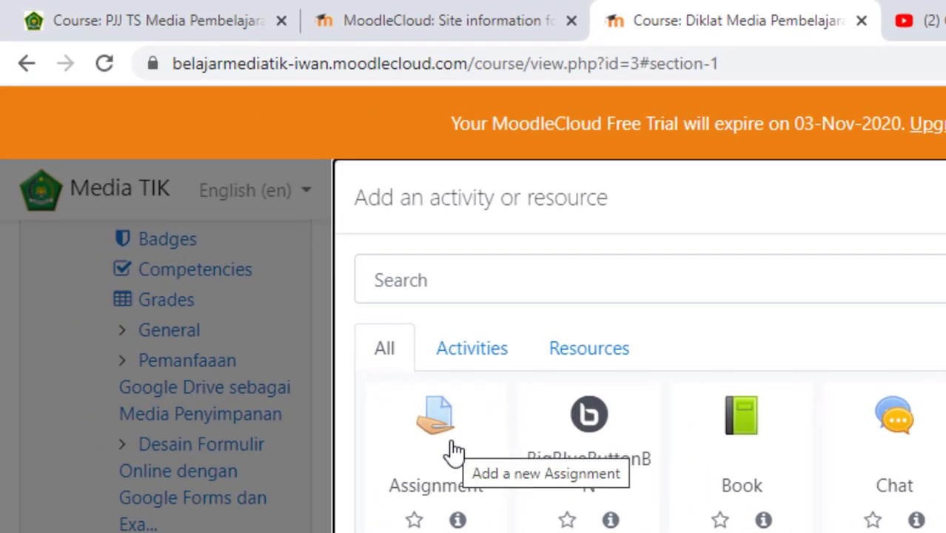
click(454, 450)
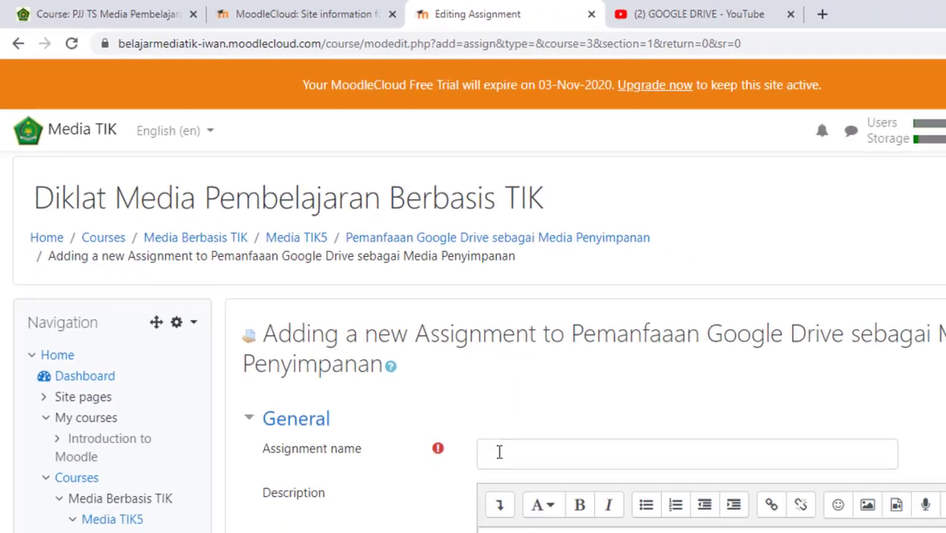
click(428, 382)
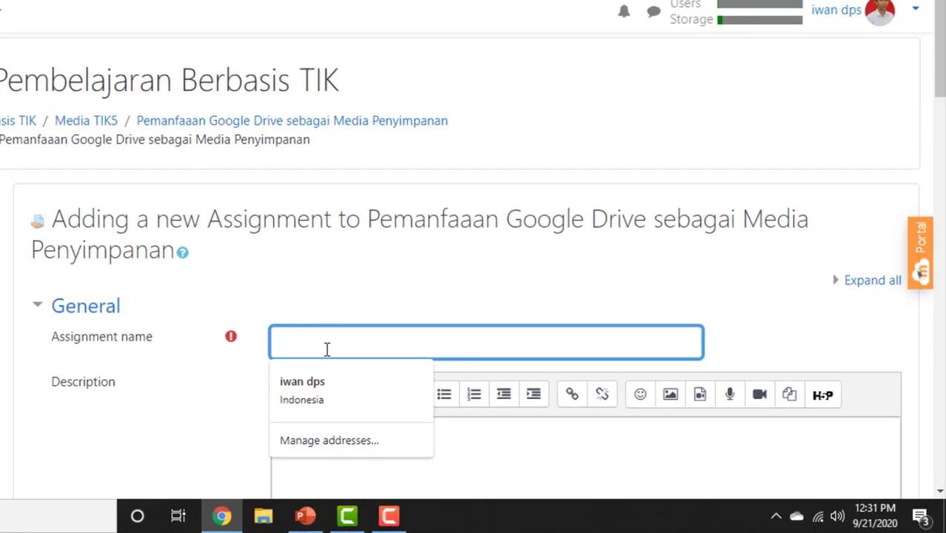
text(Tugas )
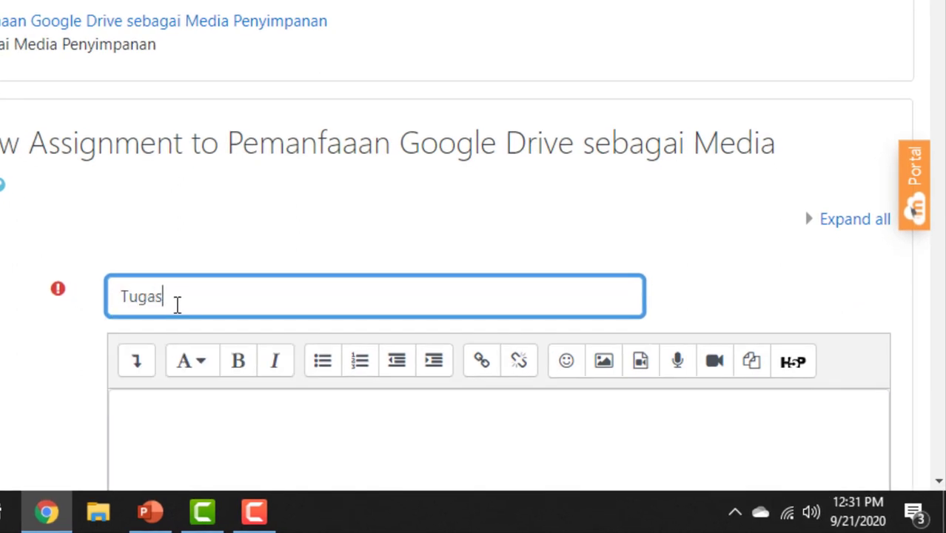
text("Googl)
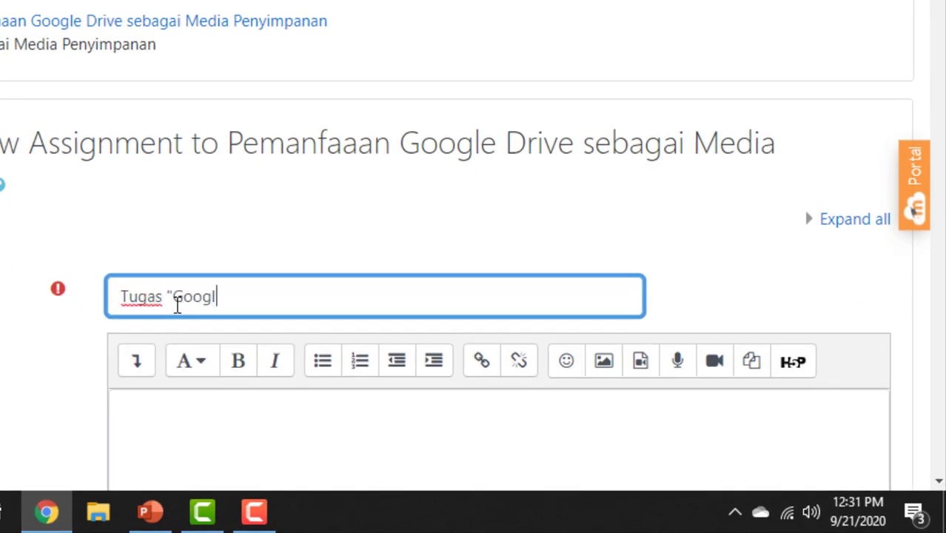
text(r)
text(e Drive)
Enter "Petunjuk:" in the assignment description and format it in bold as Heading (medium).
click(167, 401)
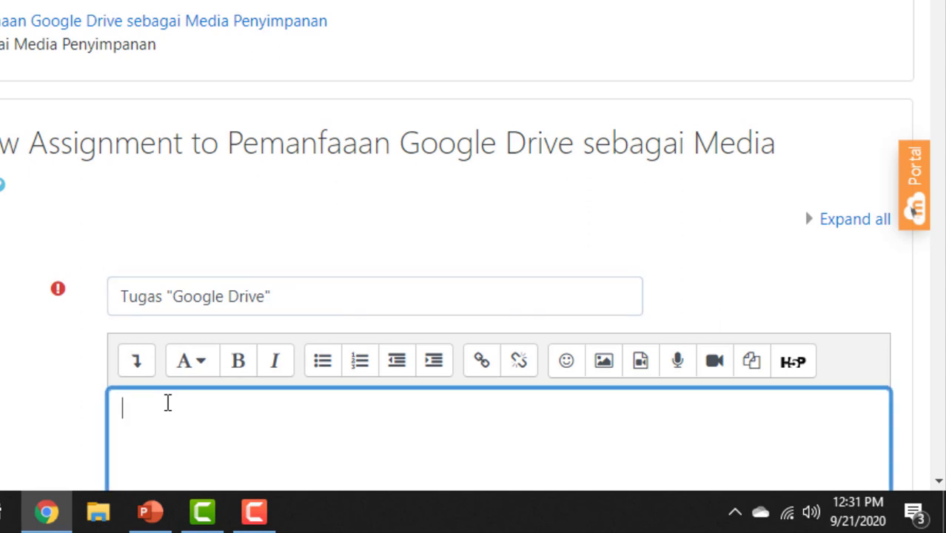
scroll(168, 402, down, 3)
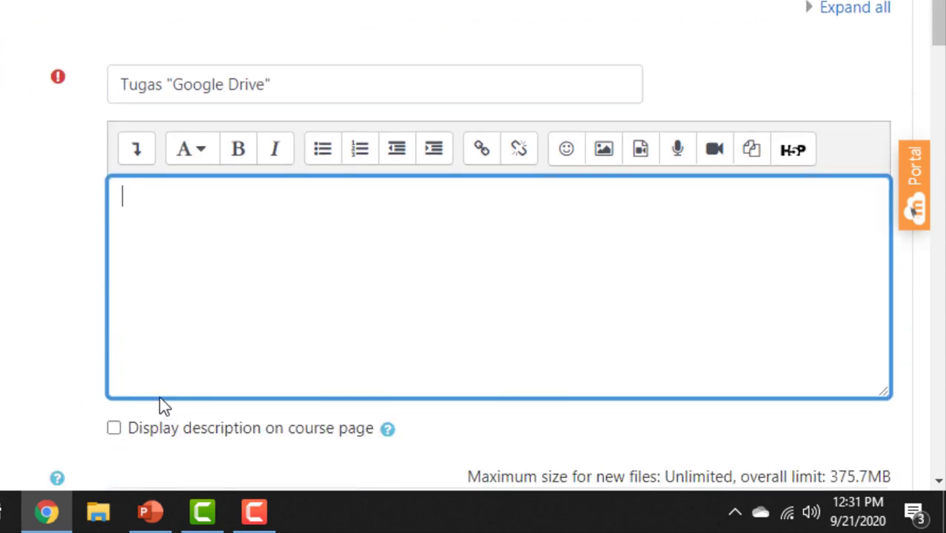
text(Petunjuk:)
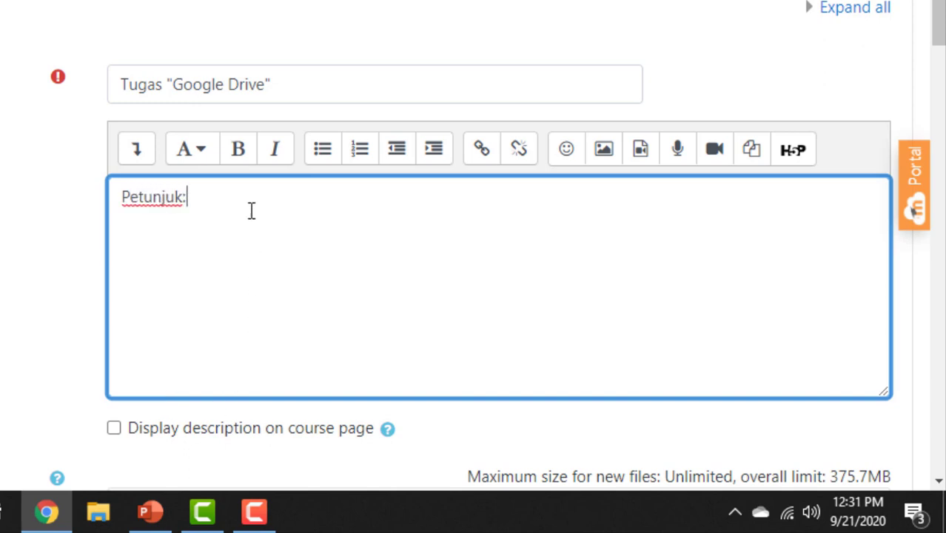
drag(251, 211, 87, 201)
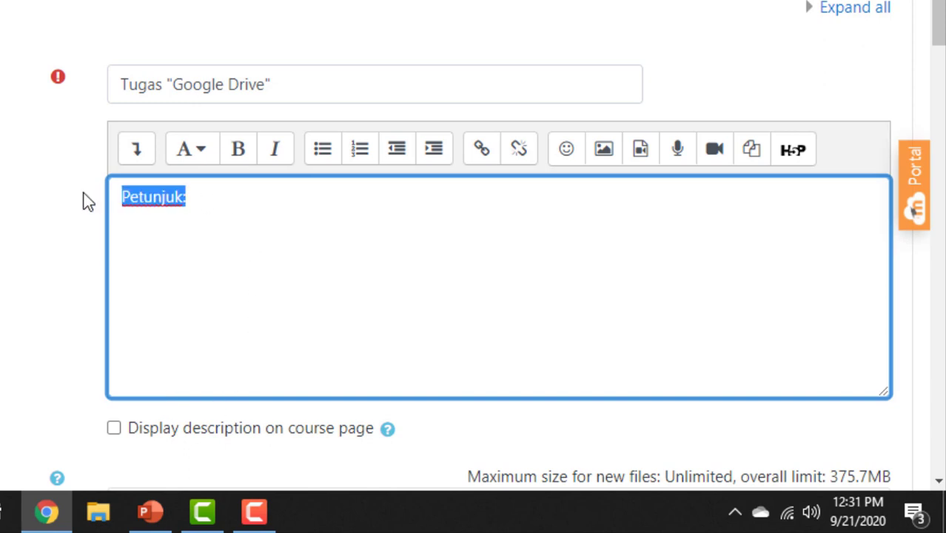
click(240, 149)
click(202, 153)
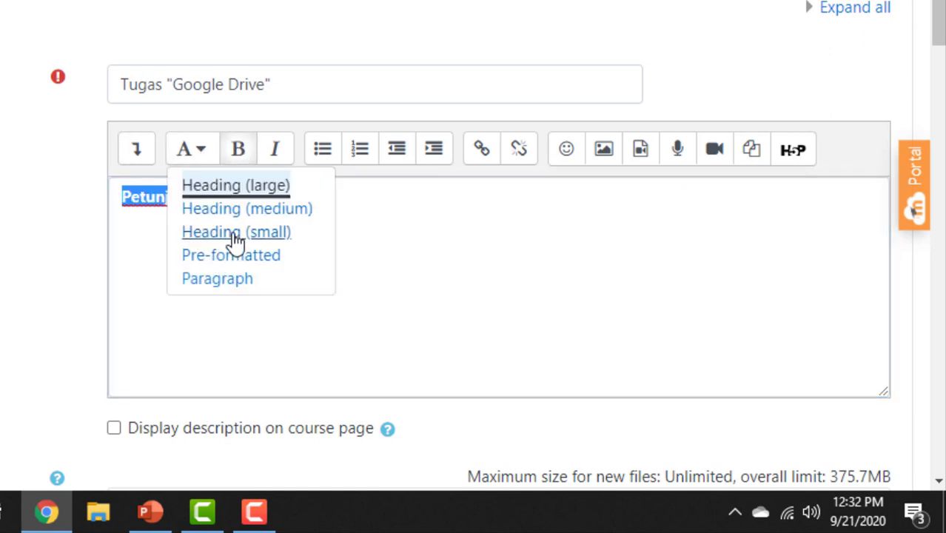
click(237, 215)
Start a numbered list under the "Petunjuk:" heading with the first item "Download LK yang sudah disiapkan".
key(Return)
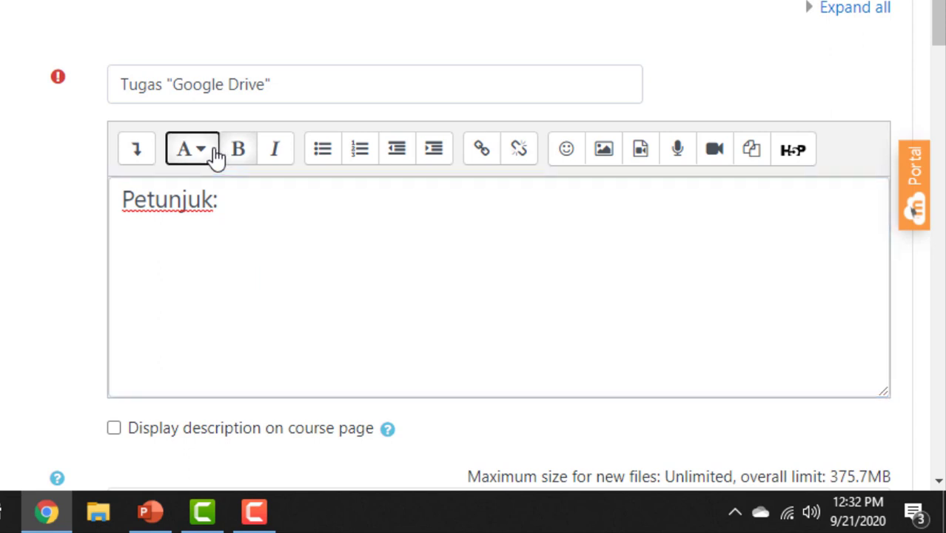
click(211, 152)
click(235, 239)
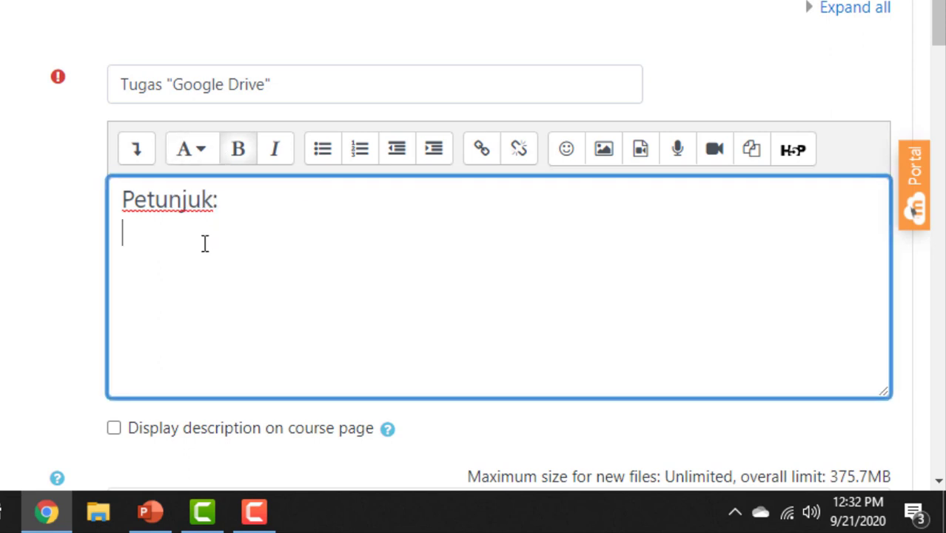
click(360, 150)
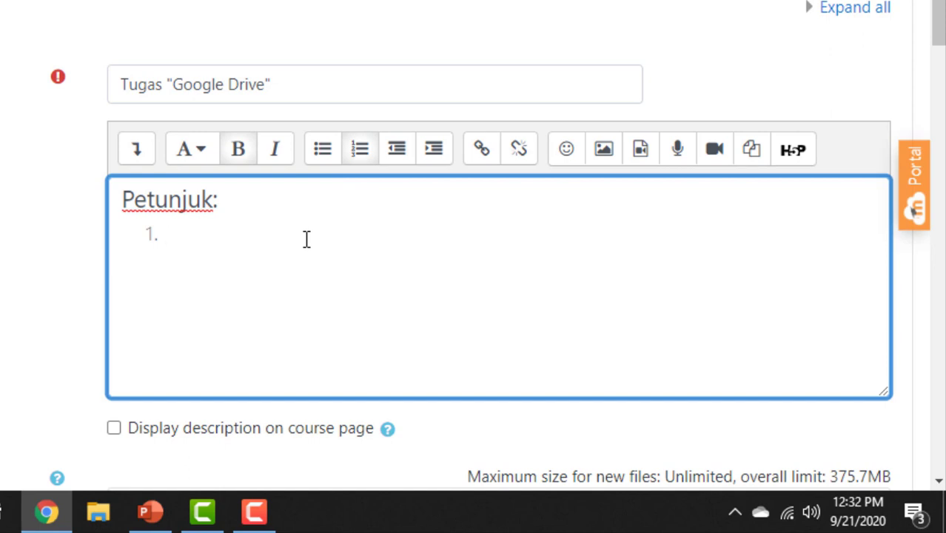
text(Download)
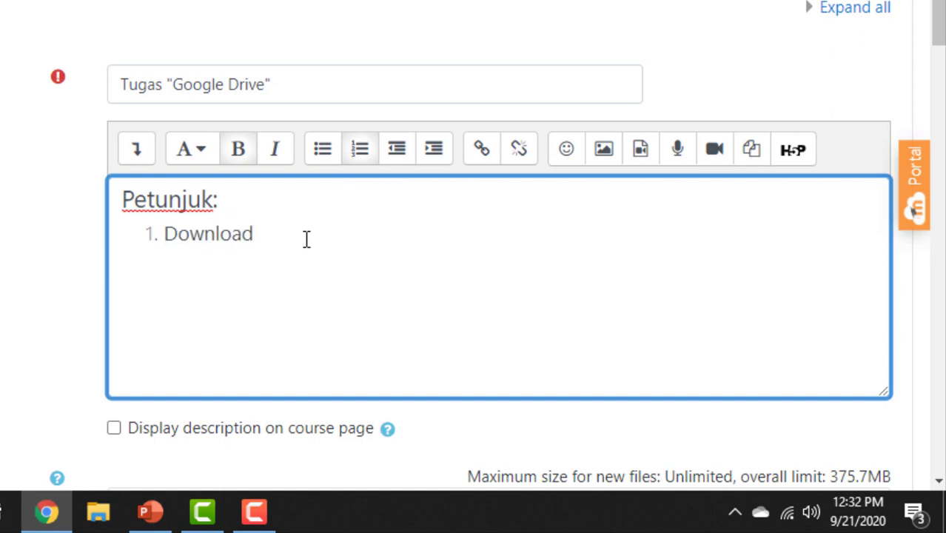
text( LK yang sudah di)
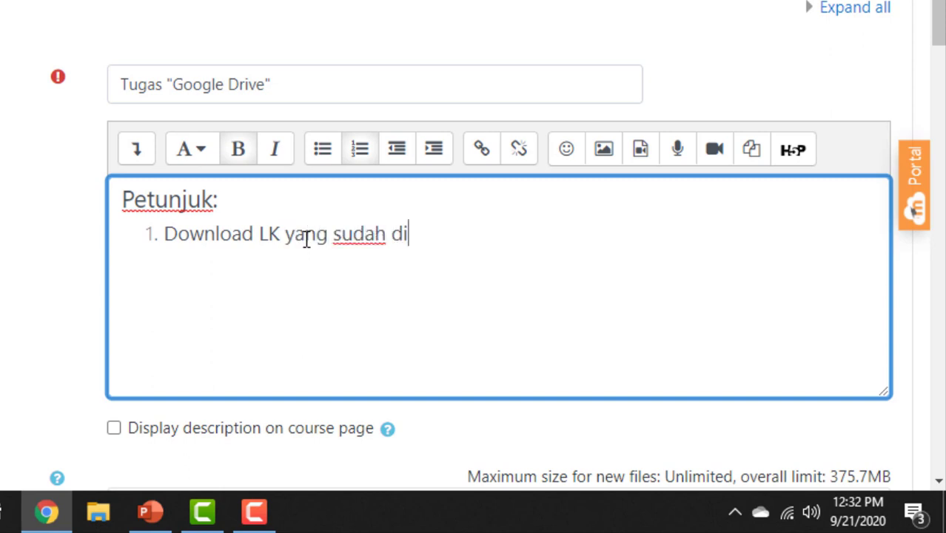
text(siapkan)
key(Return)
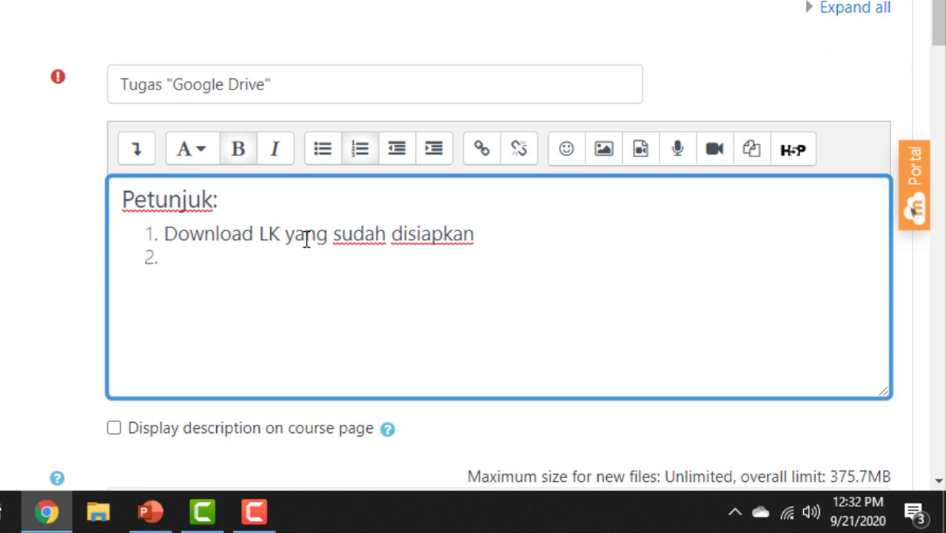
Enter "Kerjakan tugas pada LK" as the second item of the numbered instructions.
text(L)
key(BackSpace)
text(Kerjakan)
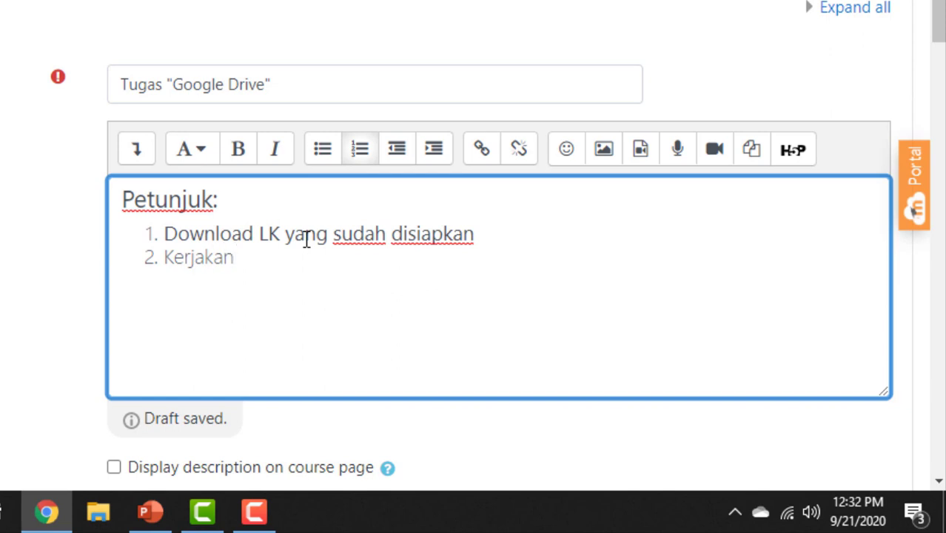
text( tugas )
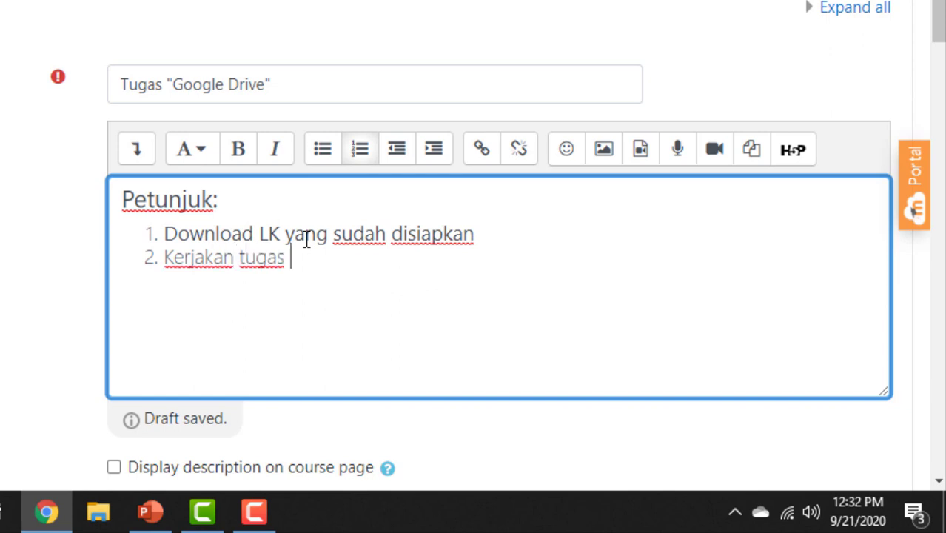
text(pada L)
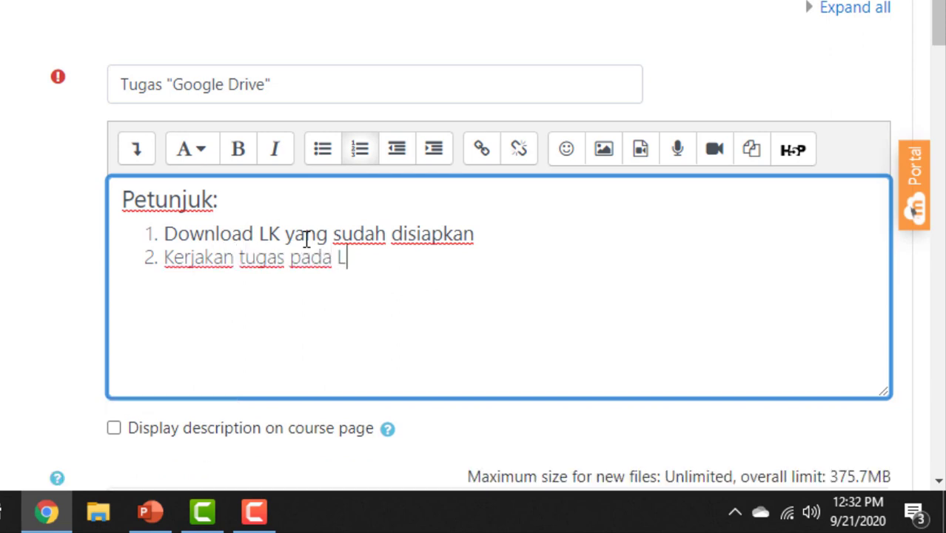
text(K)
key(Return)
Enter "Kirim tugas pada halaman web yang tersedia" as the third item of the numbered instructions.
text(Kiri)
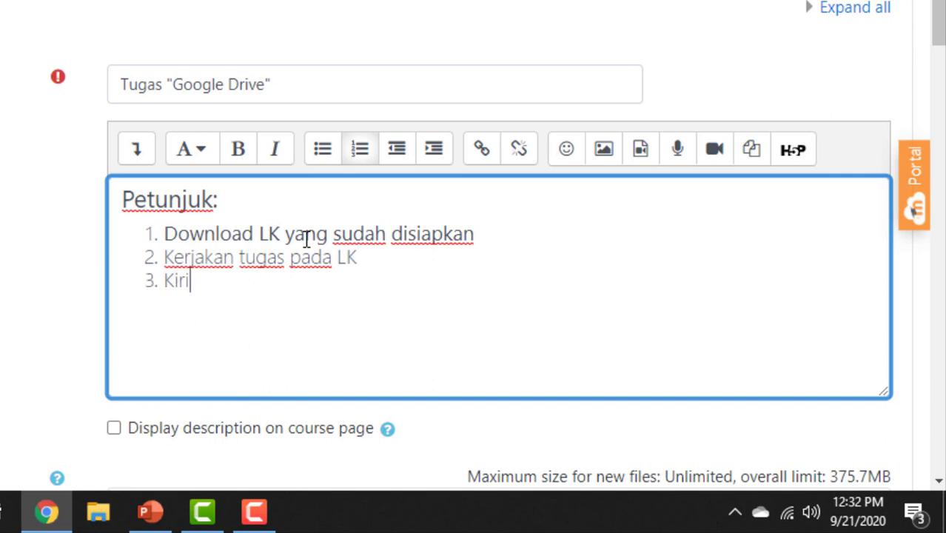
text(m tugas )
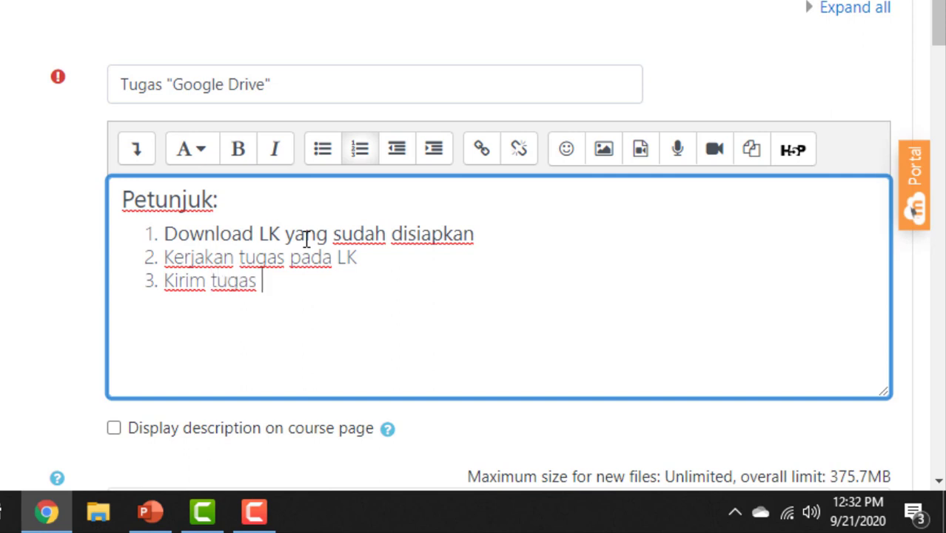
text(pada ha)
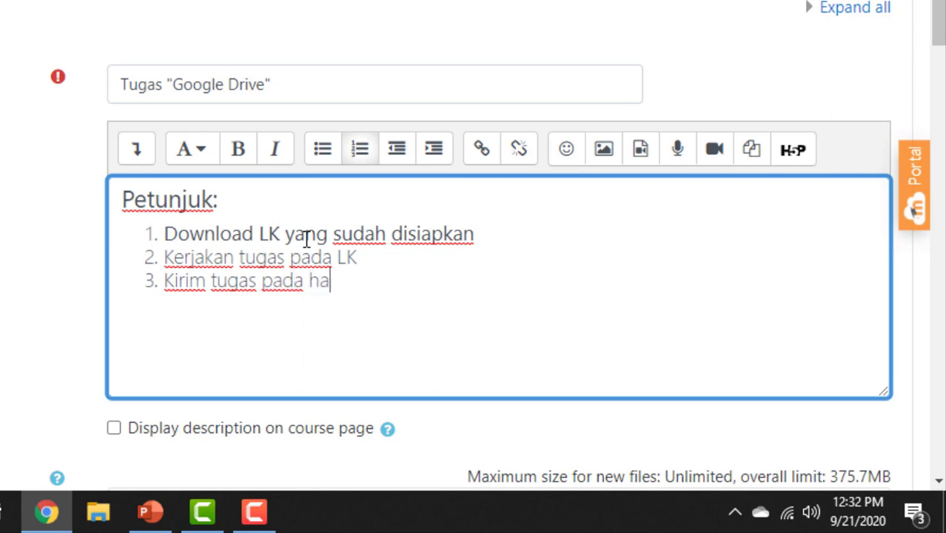
text(laman)
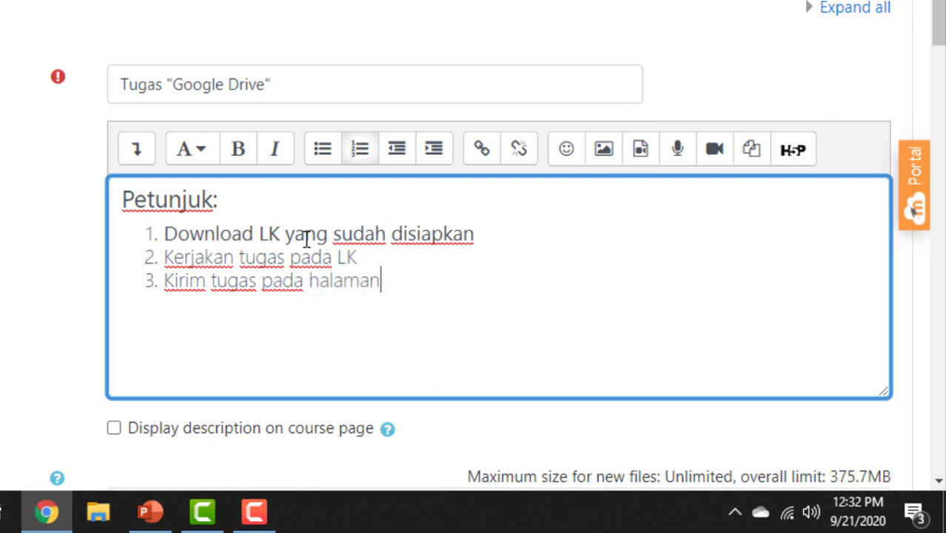
text( web ya)
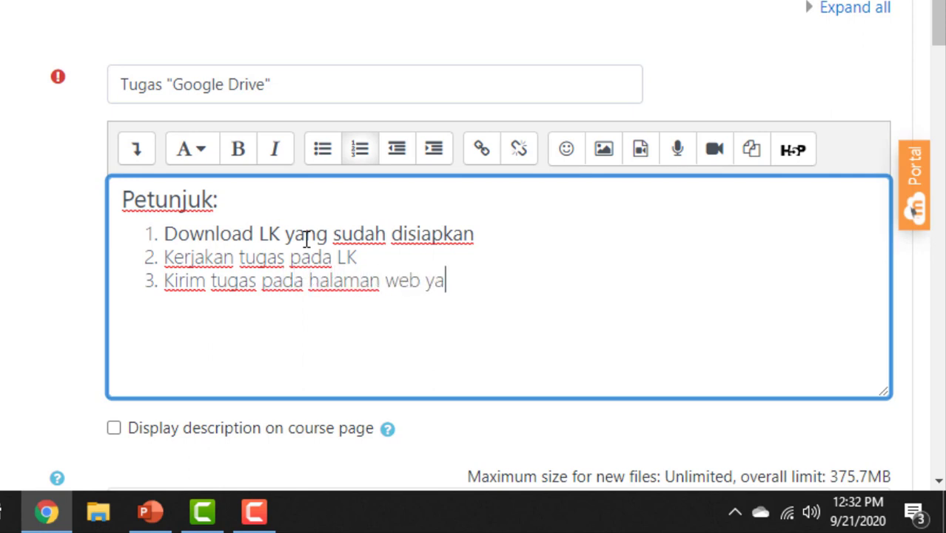
text(ng tersed)
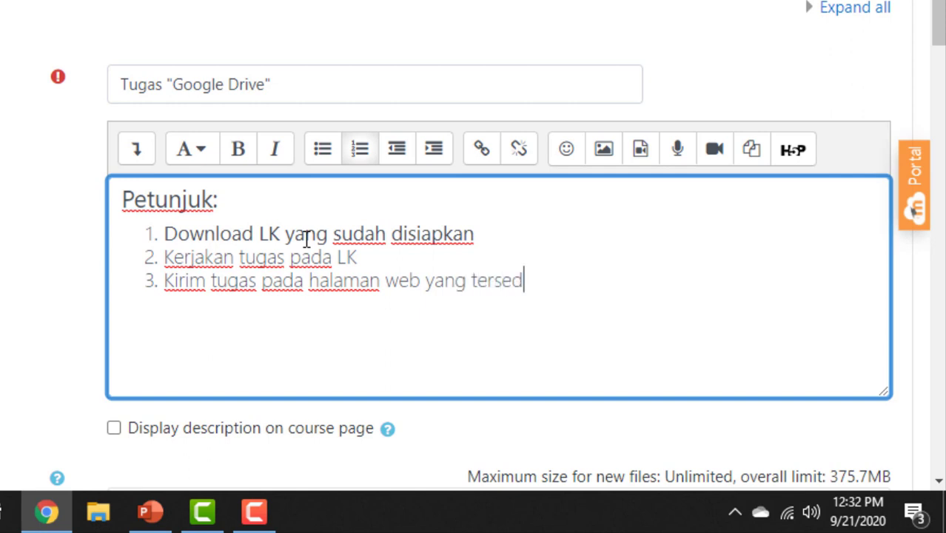
text(ia)
key(Return)
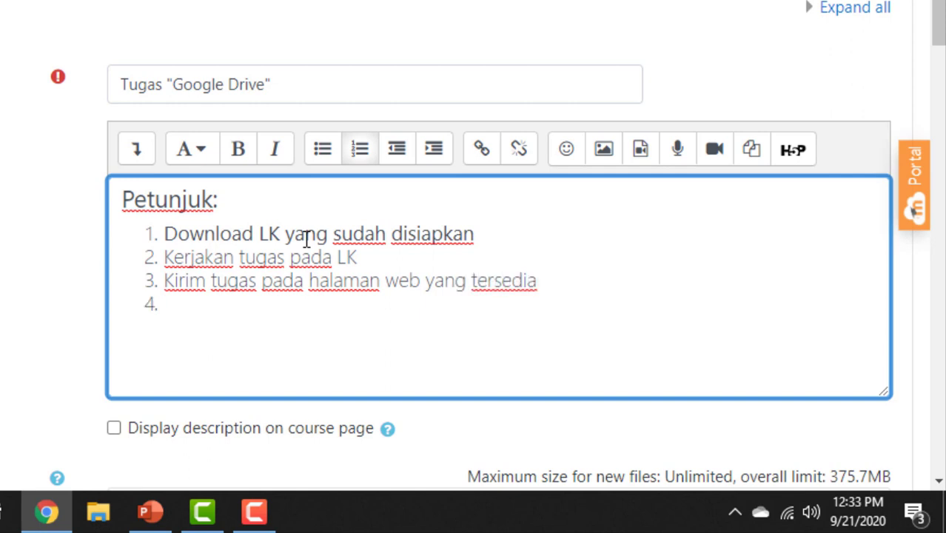
Enter "Batas pengumpulan tugas yaitu tanggal 24 September 2020" as the fourth item of the numbered instructions.
text(Batas peng)
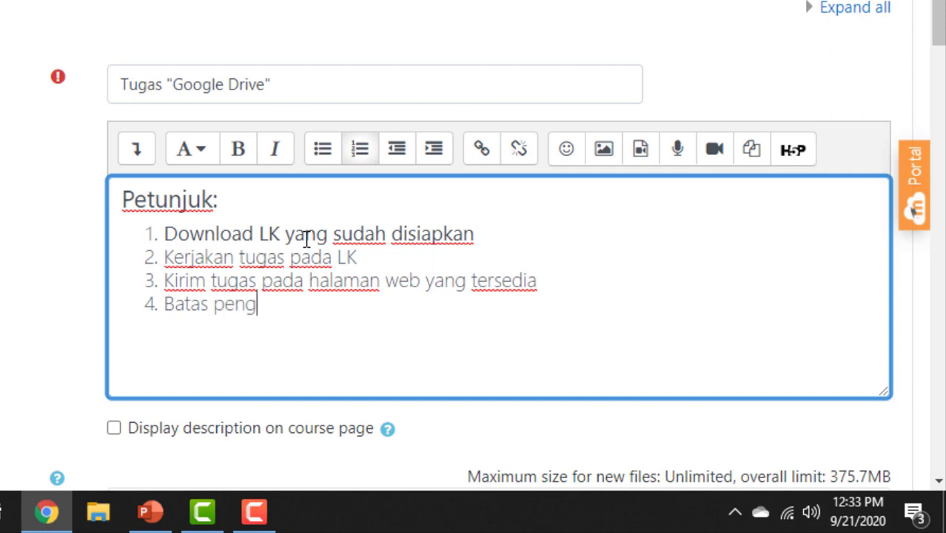
text(umpulan tugas)
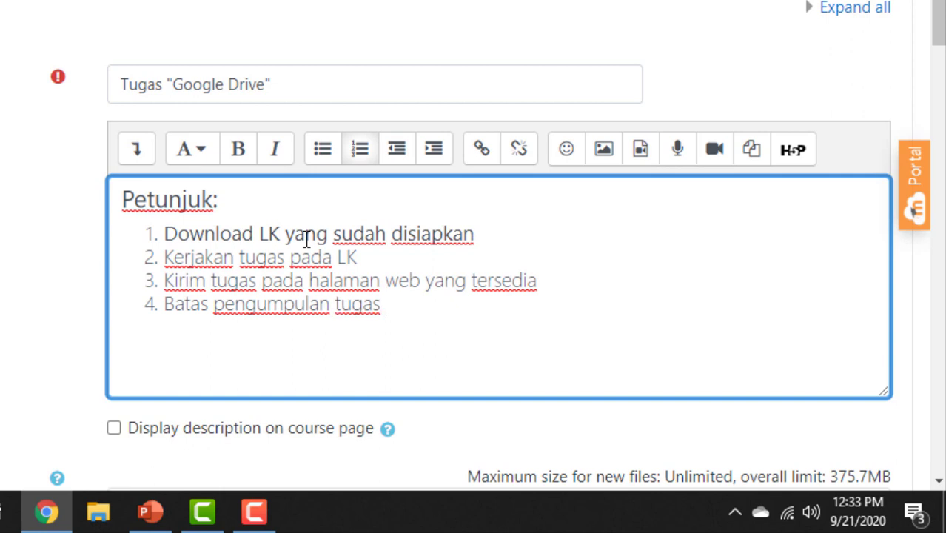
text( yaitu tang)
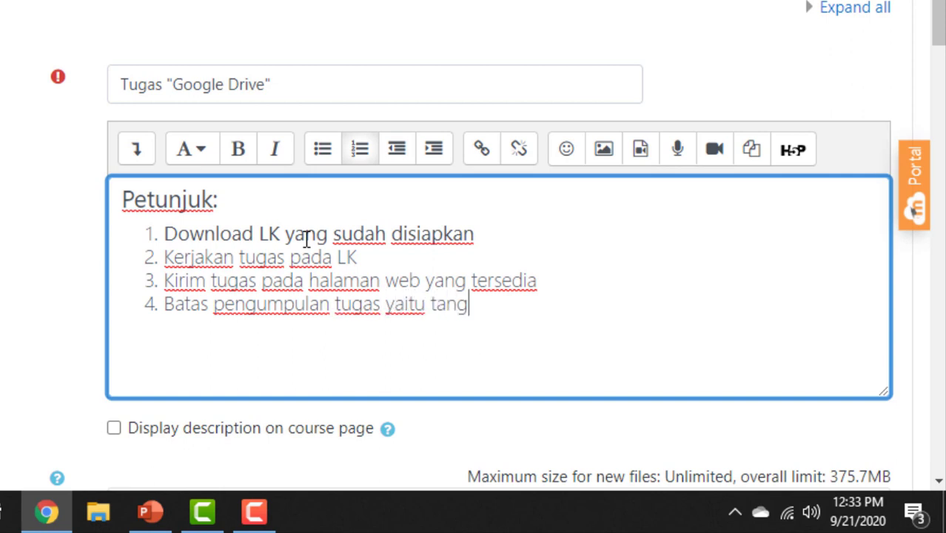
text(gal )
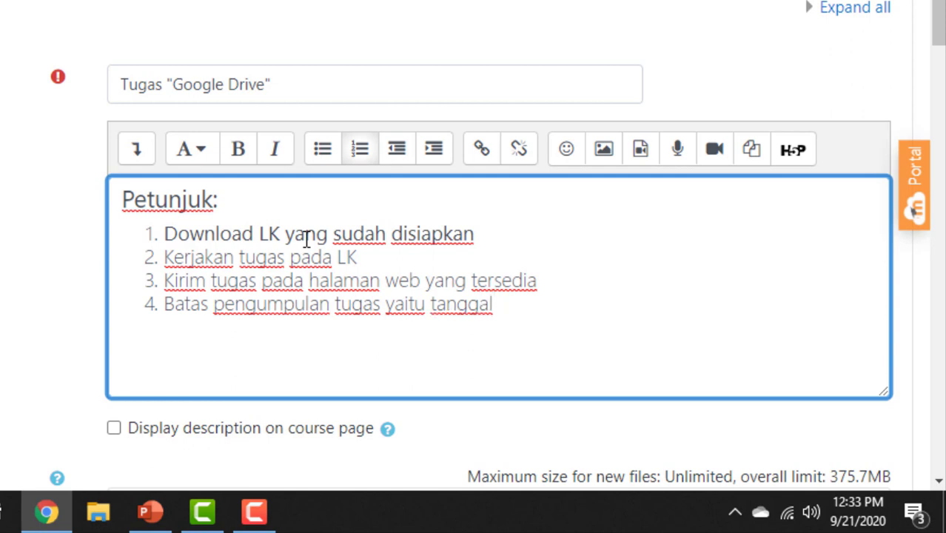
text(24 Septe)
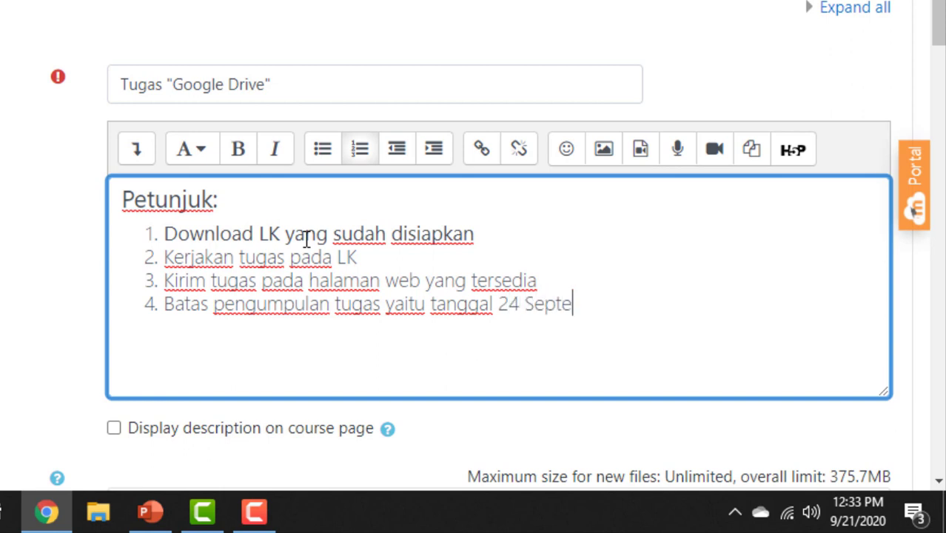
text(mber 2020)
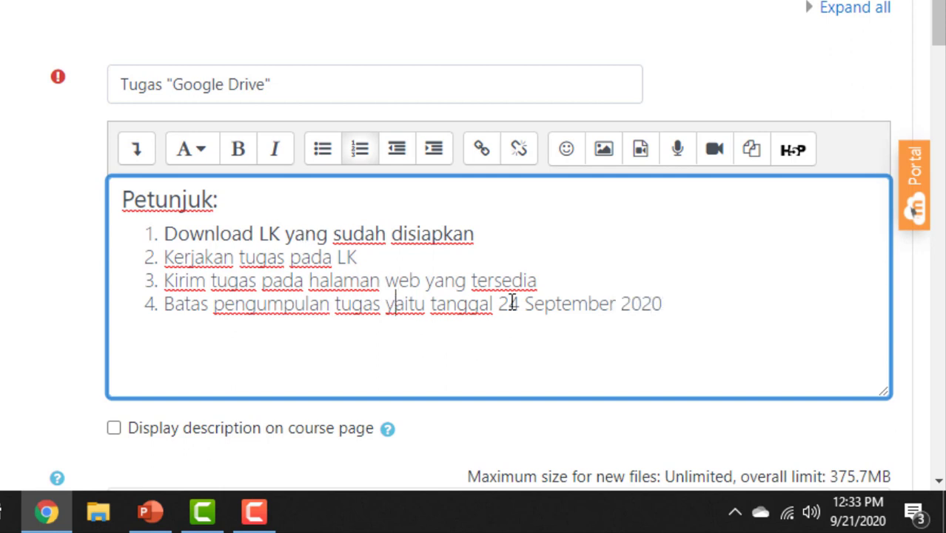
Apply bold formatting to all four items of the numbered instructions.
drag(688, 304, 154, 238)
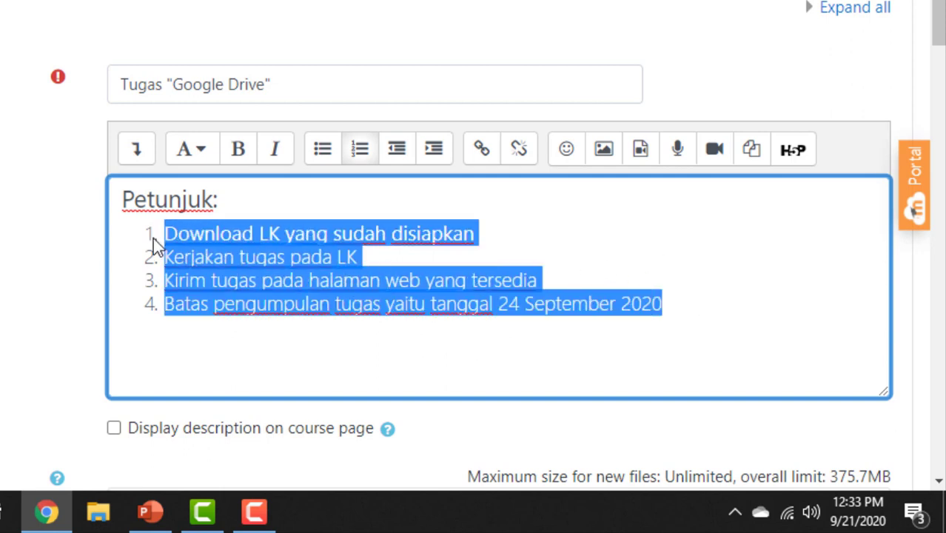
click(239, 152)
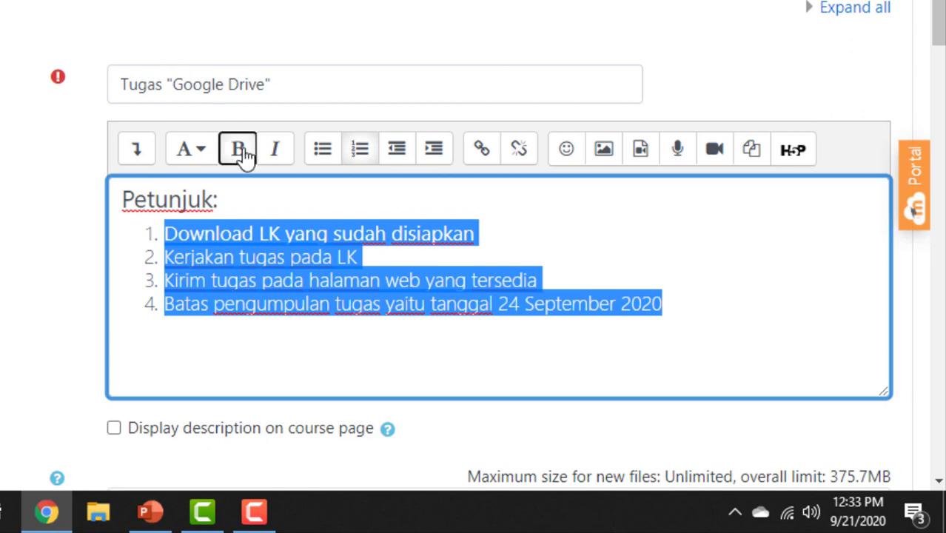
click(238, 352)
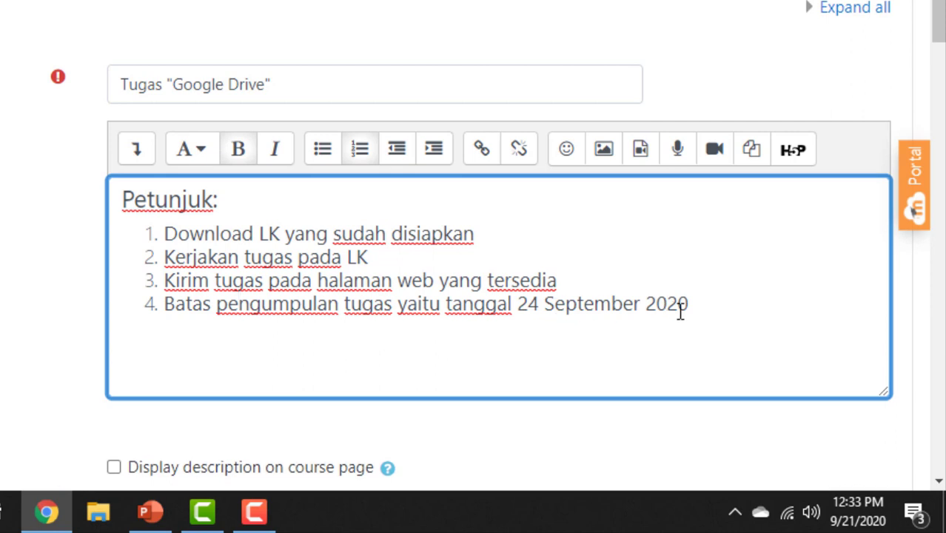
Try the Pre-formatted and Heading (small) styles on the four list items and undo these style changes.
drag(717, 304, 165, 233)
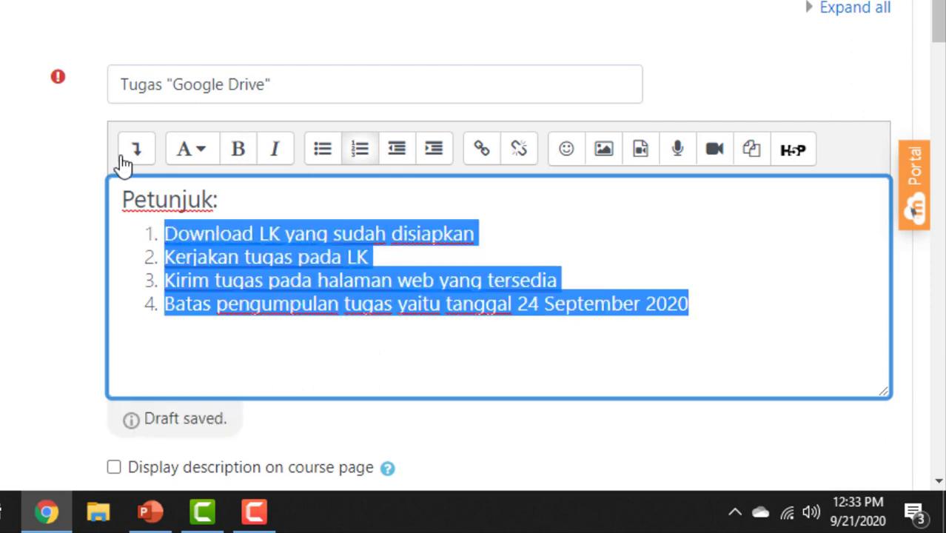
click(210, 154)
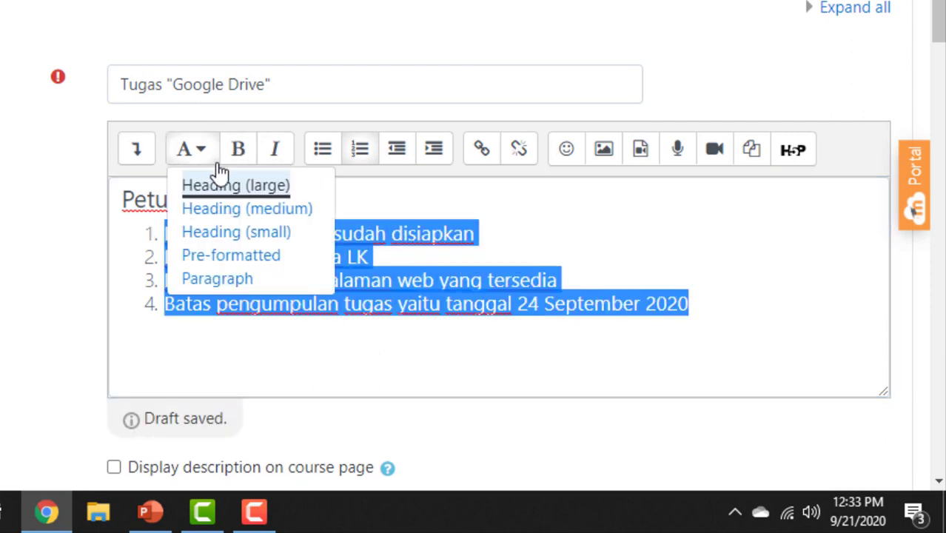
click(247, 255)
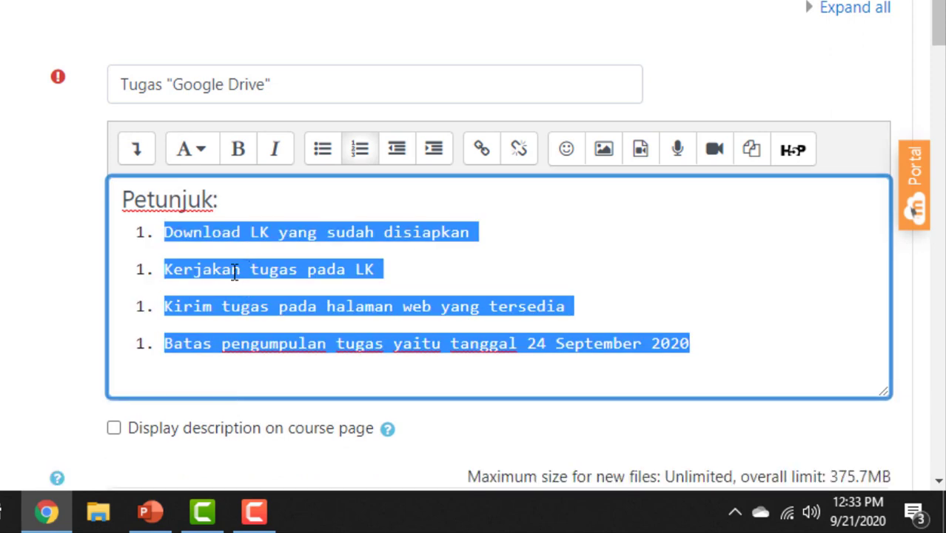
click(203, 153)
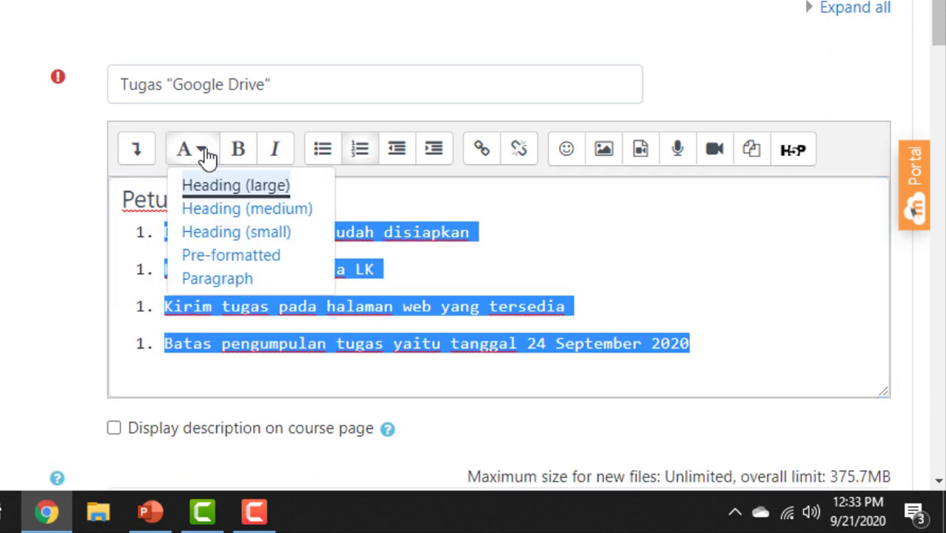
click(260, 238)
key(ctrl+z)
key(ctrl+z)
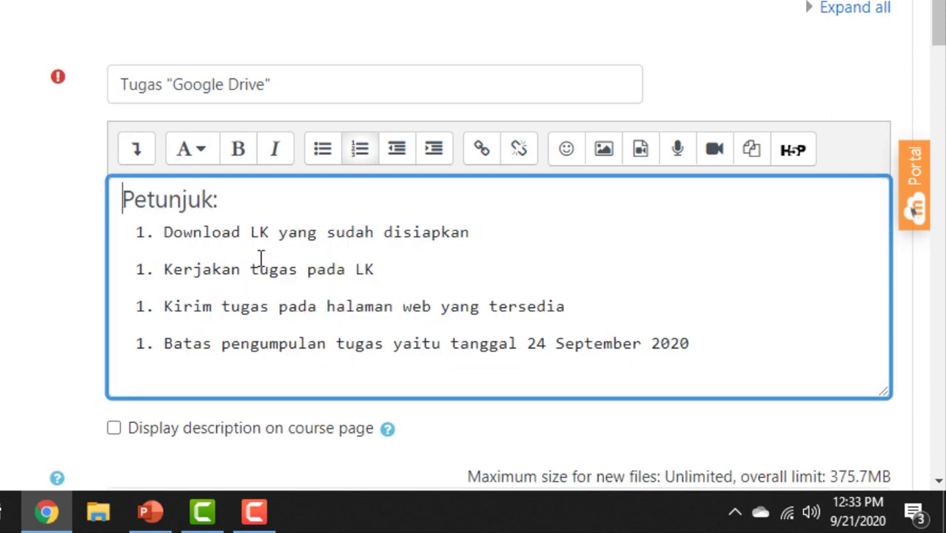
click(311, 364)
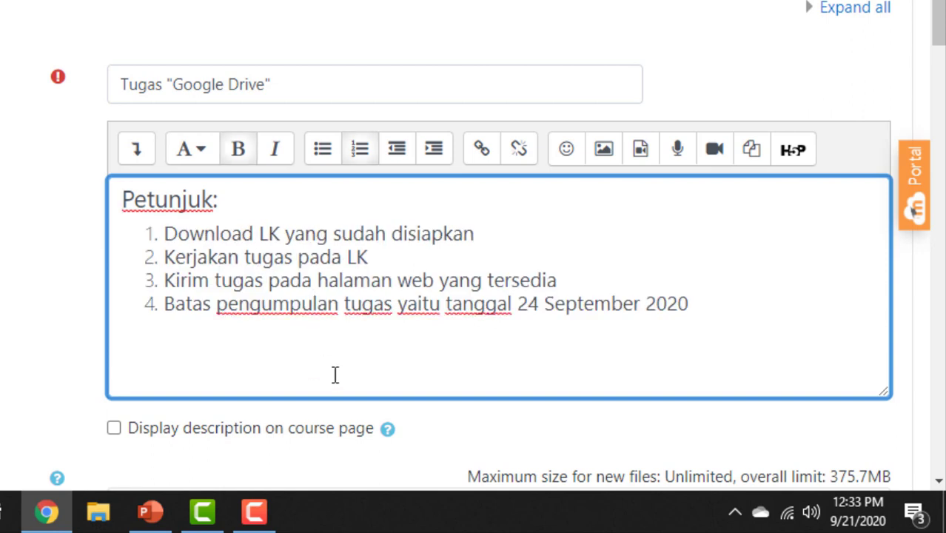
Enable displaying the assignment description on the course page.
scroll(290, 318, down, 1)
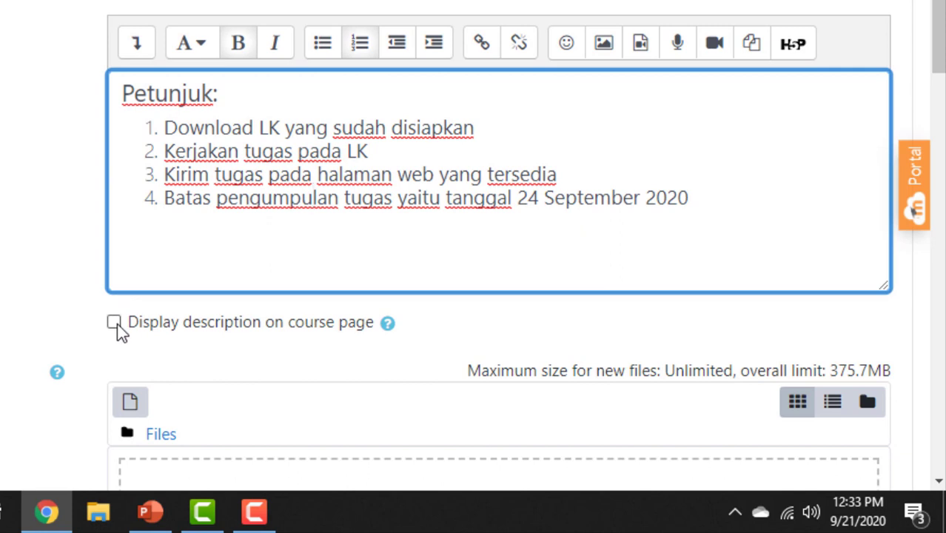
click(115, 323)
scroll(655, 265, down, 1)
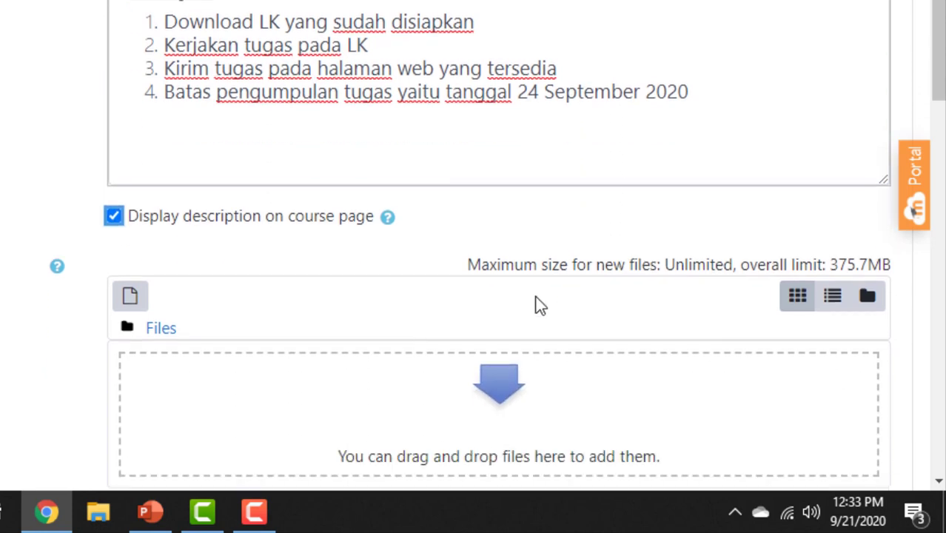
scroll(536, 299, up, 2)
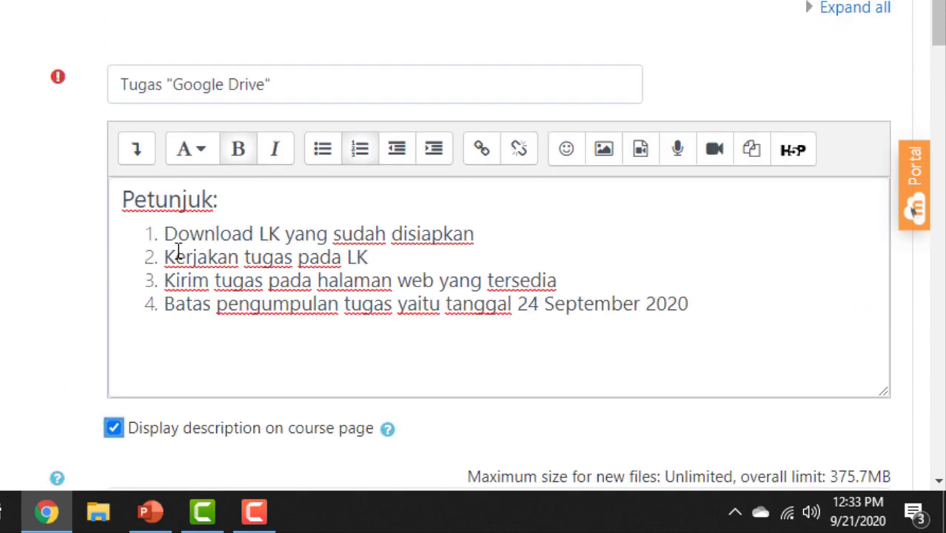
scroll(303, 267, down, 1)
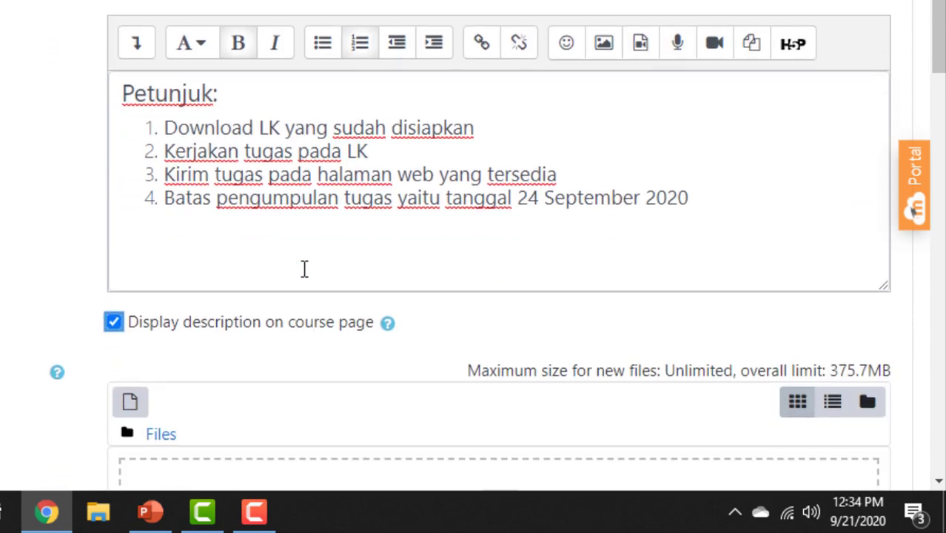
Upload the Word document "Bahan ajar- Google Form" as an additional file of the assignment.
scroll(304, 268, down, 3)
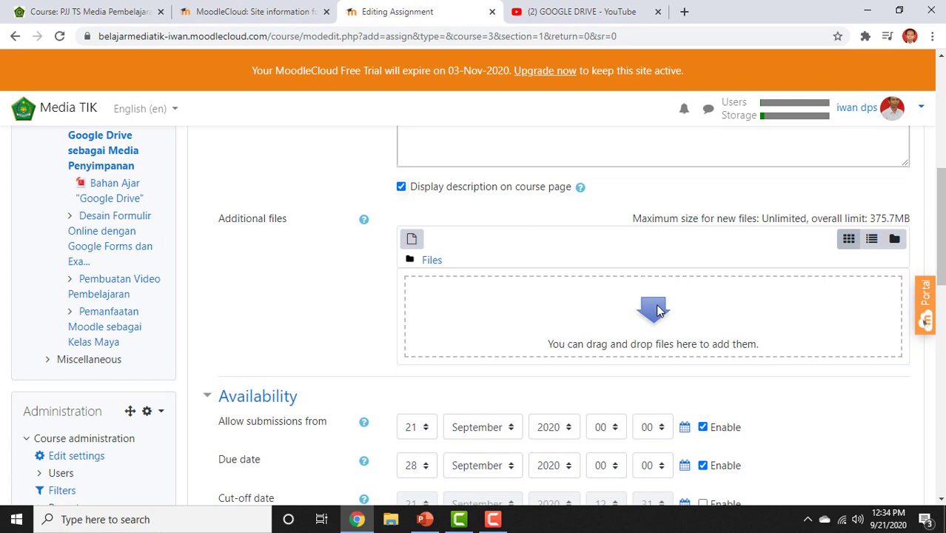
click(656, 311)
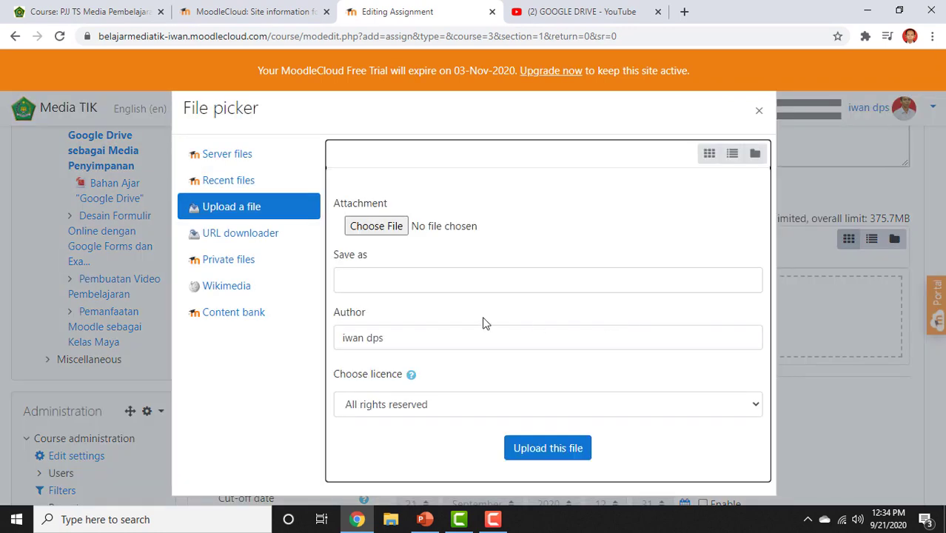
click(396, 225)
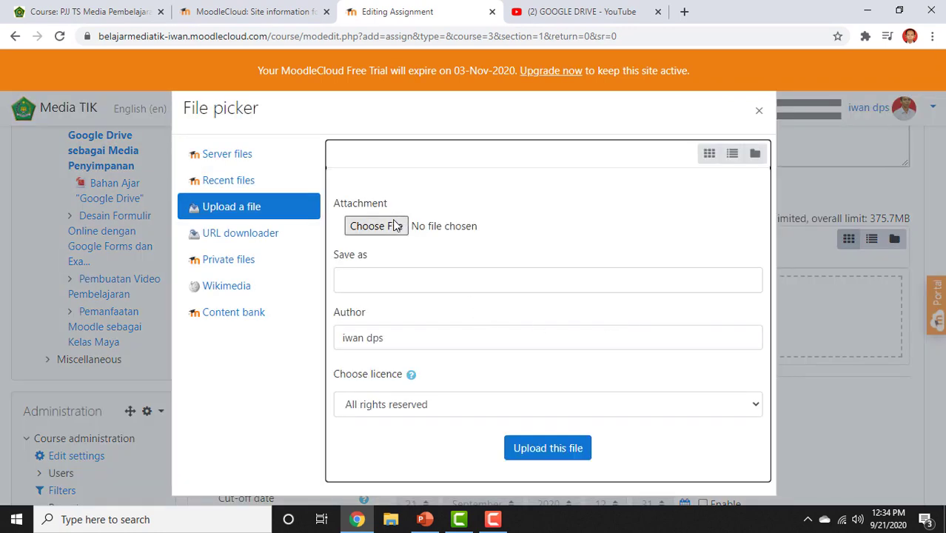
click(396, 226)
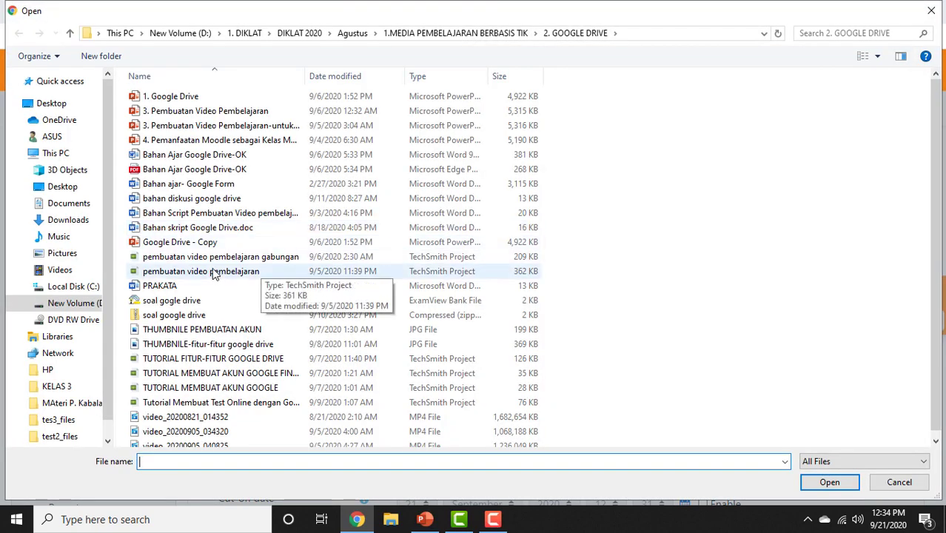
click(198, 185)
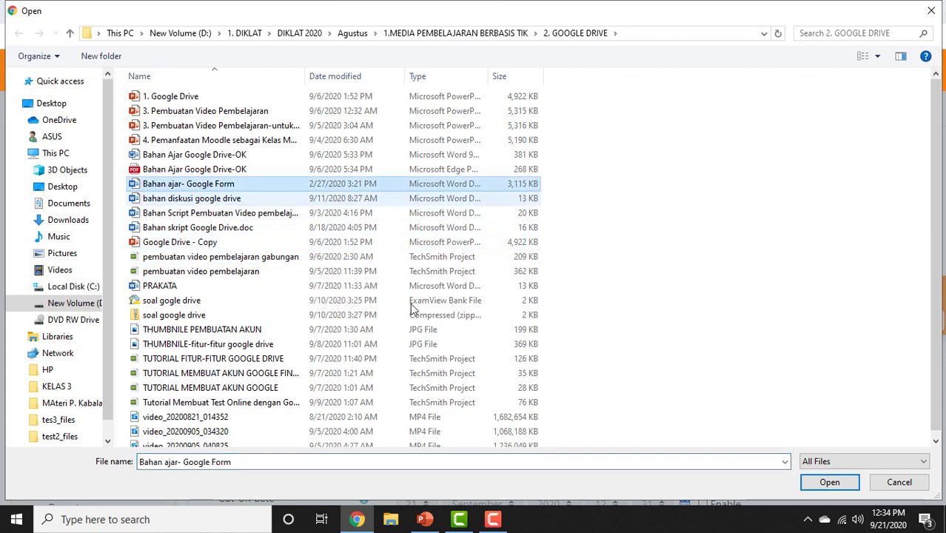
click(828, 482)
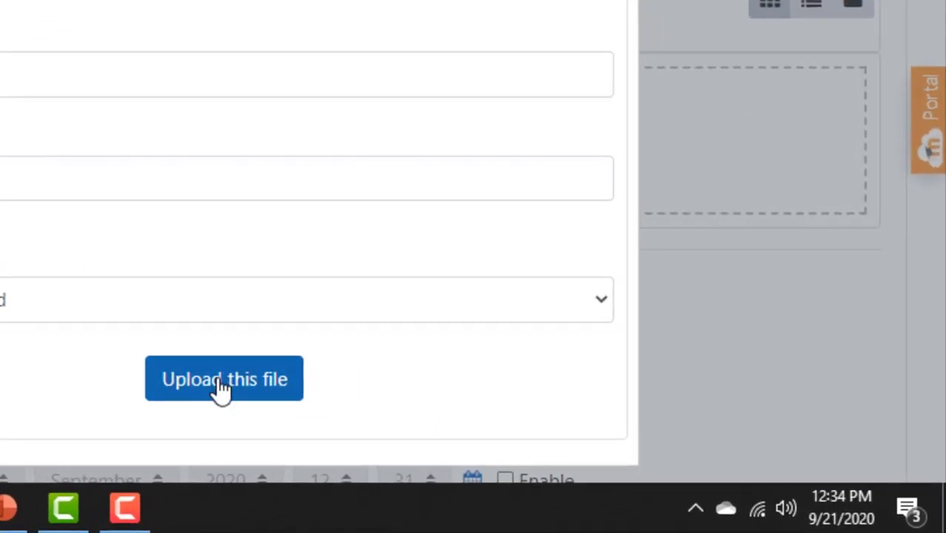
click(547, 450)
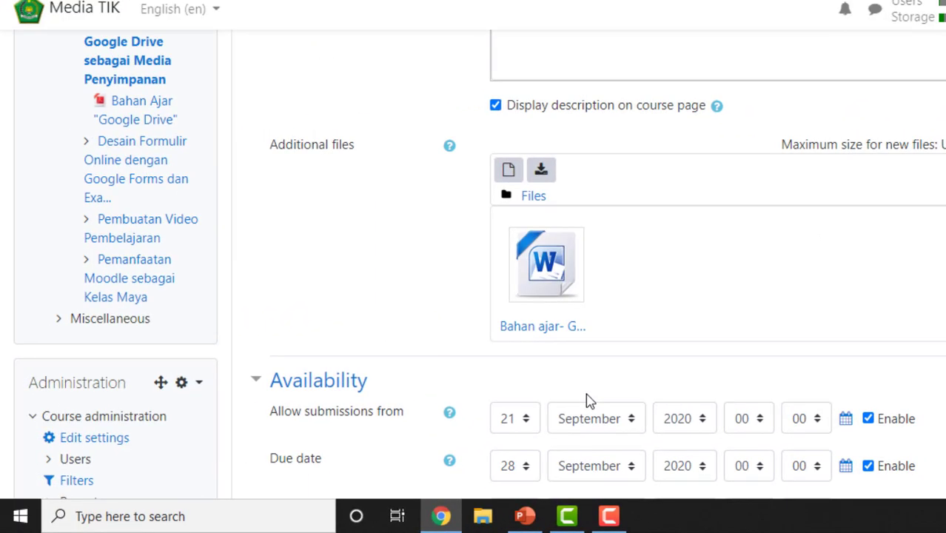
Set the date from which submissions are allowed to 23 September 2020.
scroll(661, 357, down, 3)
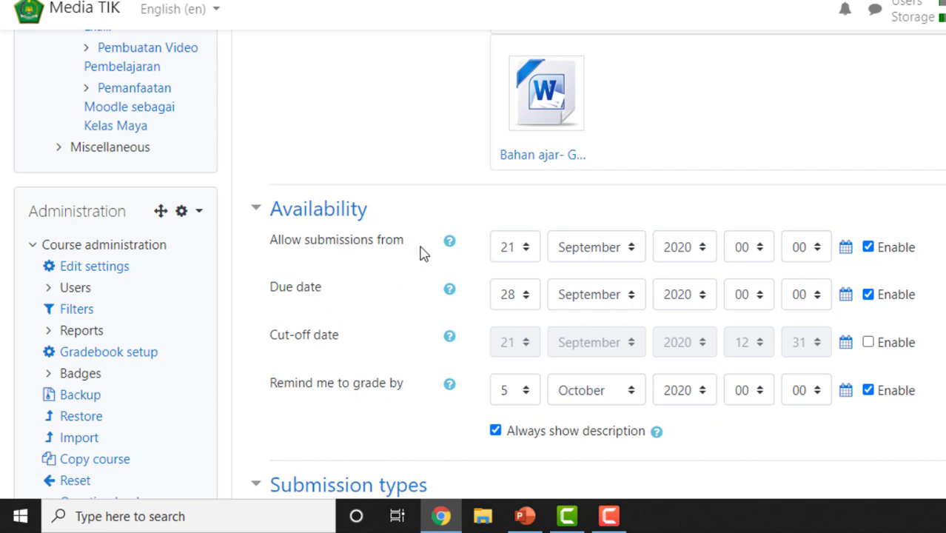
scroll(661, 203, up, 5)
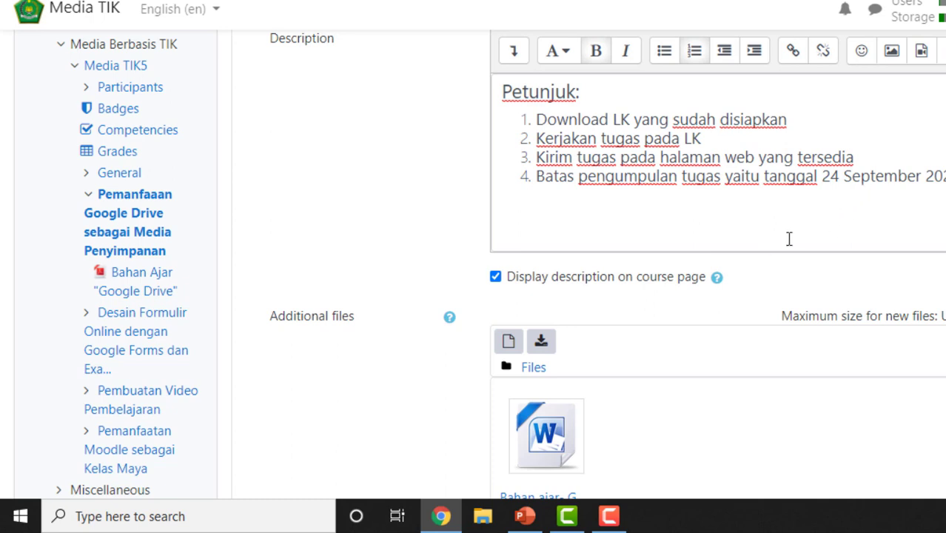
scroll(789, 239, down, 5)
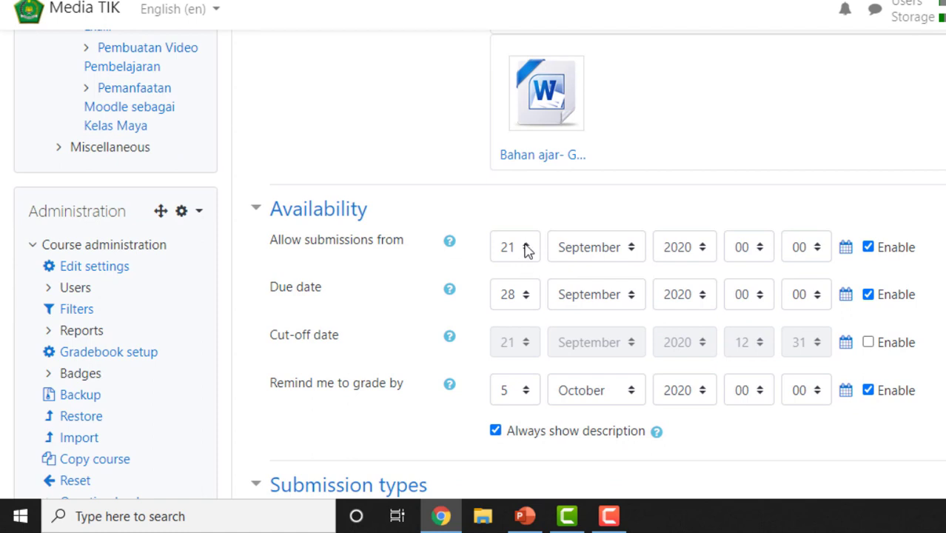
click(527, 247)
key(Down)
key(Down)
scroll(533, 219, down, 1)
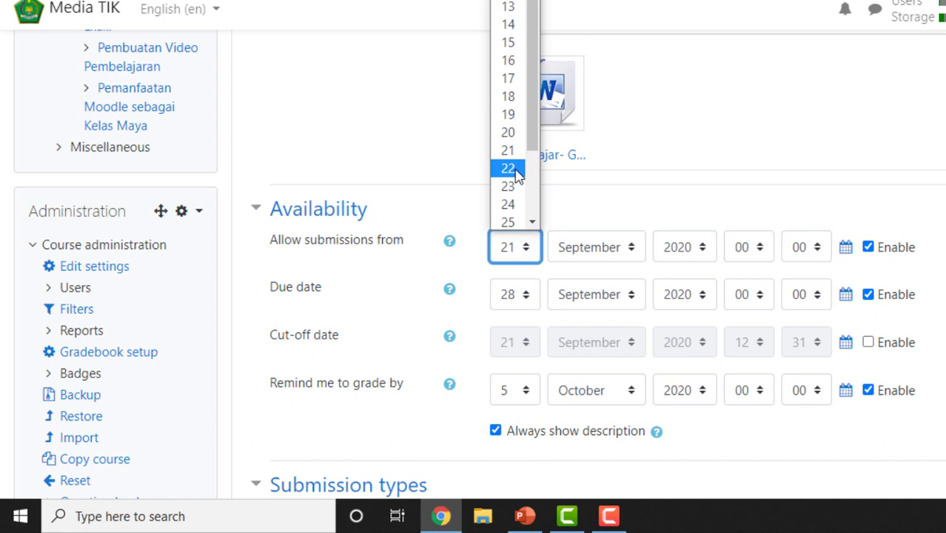
click(517, 187)
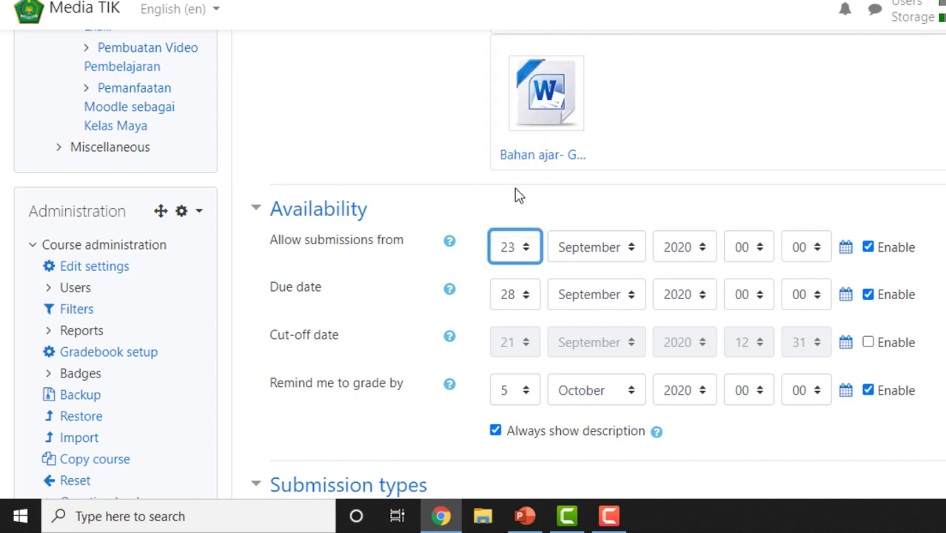
Set the assignment's due date to 24 September 2020 and disable the grading reminder date.
click(528, 296)
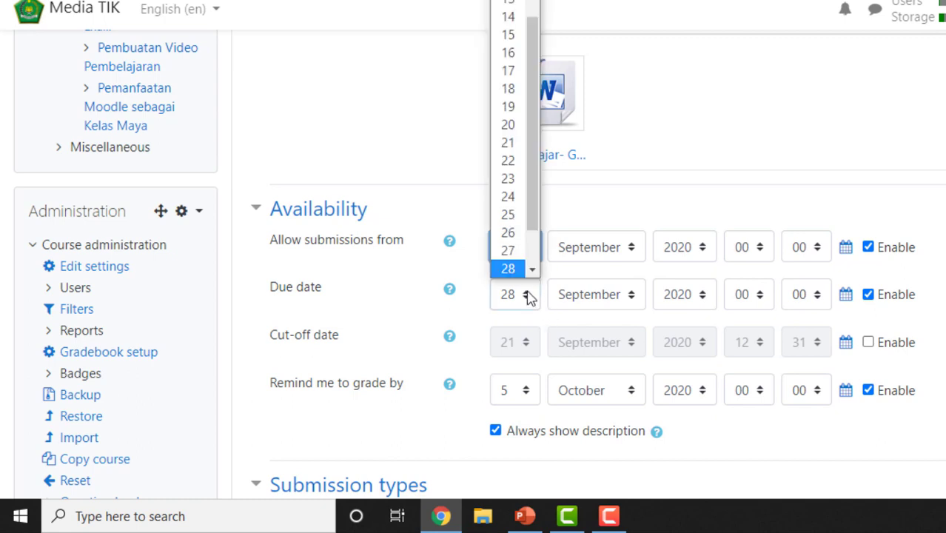
click(524, 206)
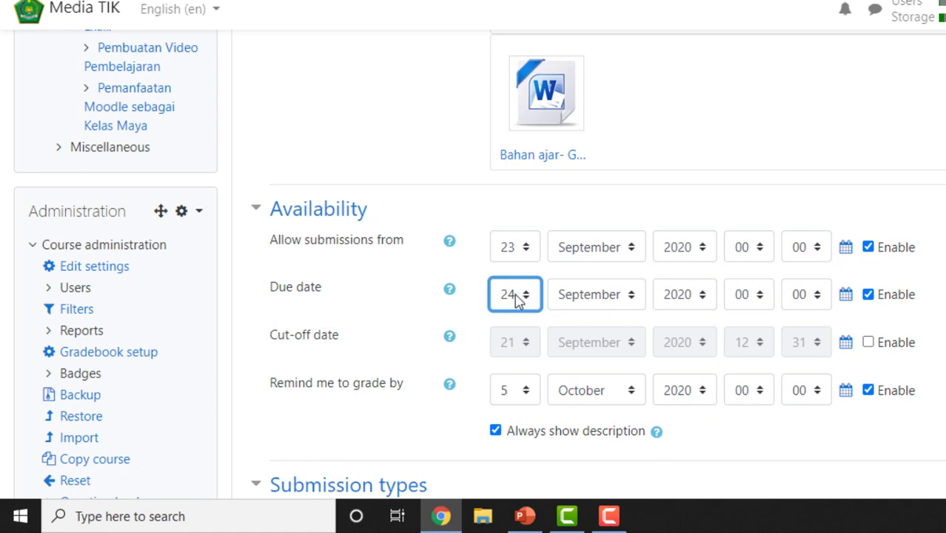
scroll(756, 294, down, 1)
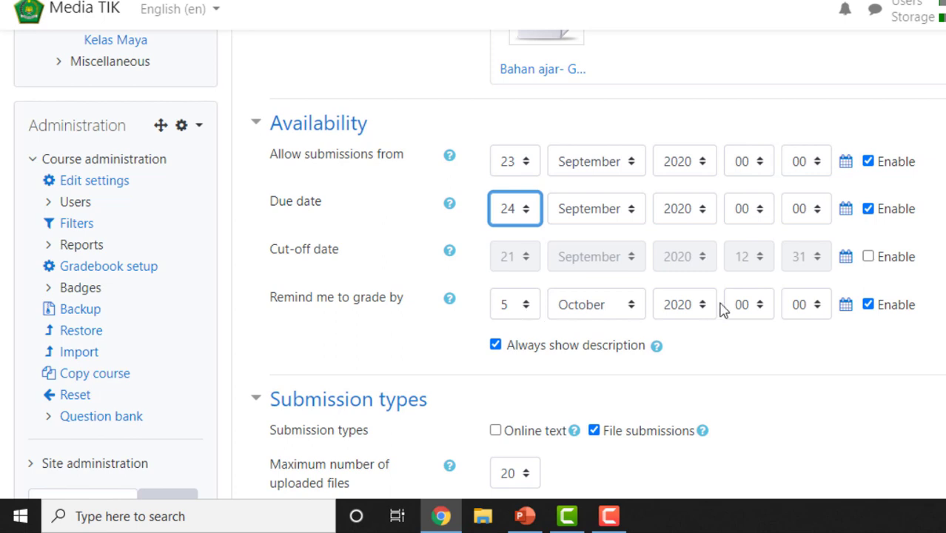
click(868, 306)
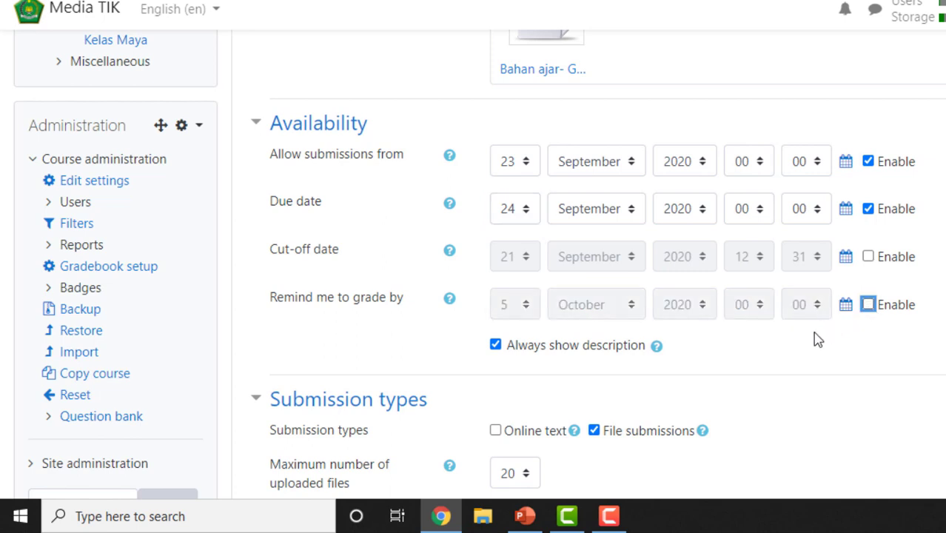
Set the accepted file types for the assignment's file submissions to all file types.
scroll(856, 358, down, 3)
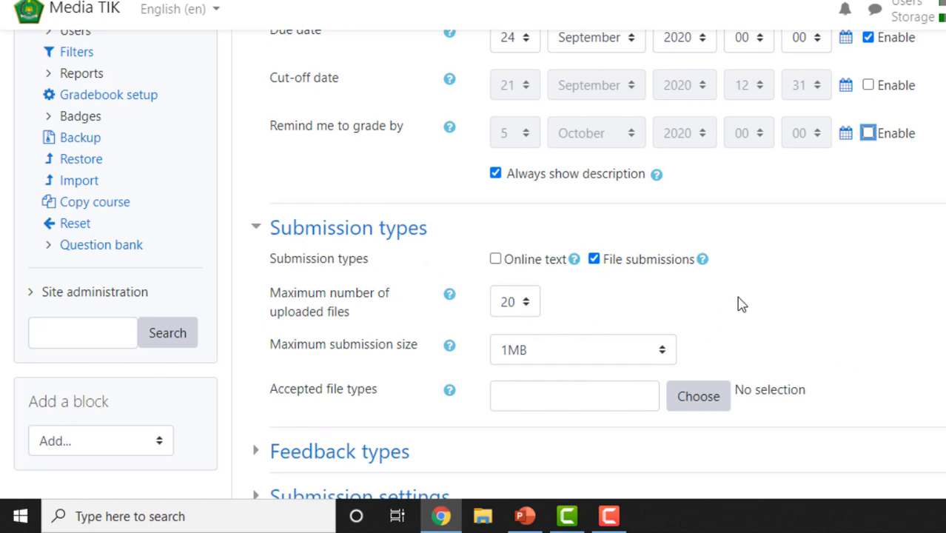
scroll(741, 305, up, 1)
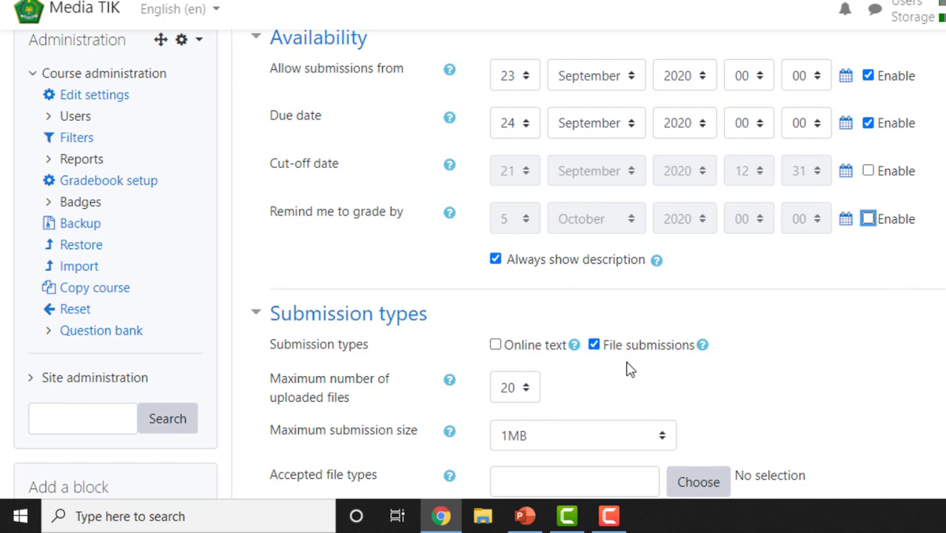
scroll(630, 368, down, 3)
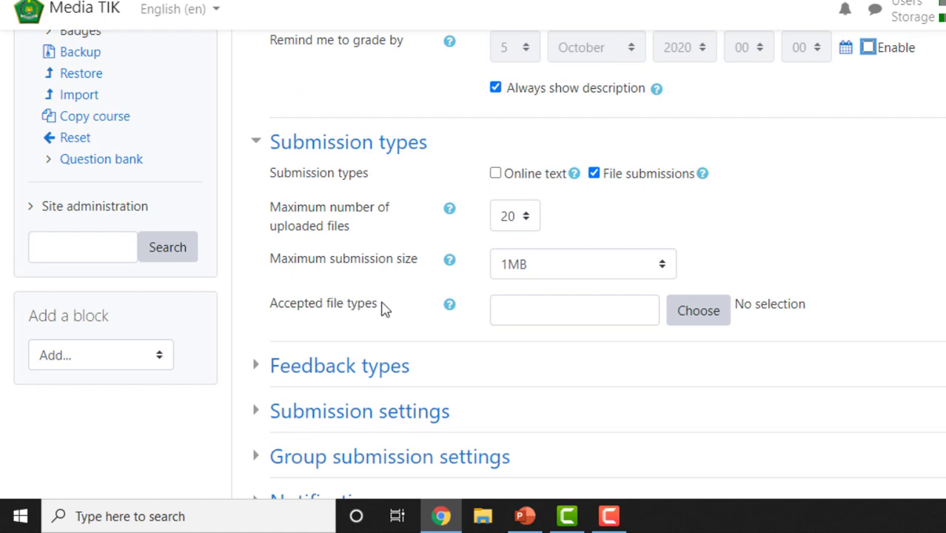
click(696, 326)
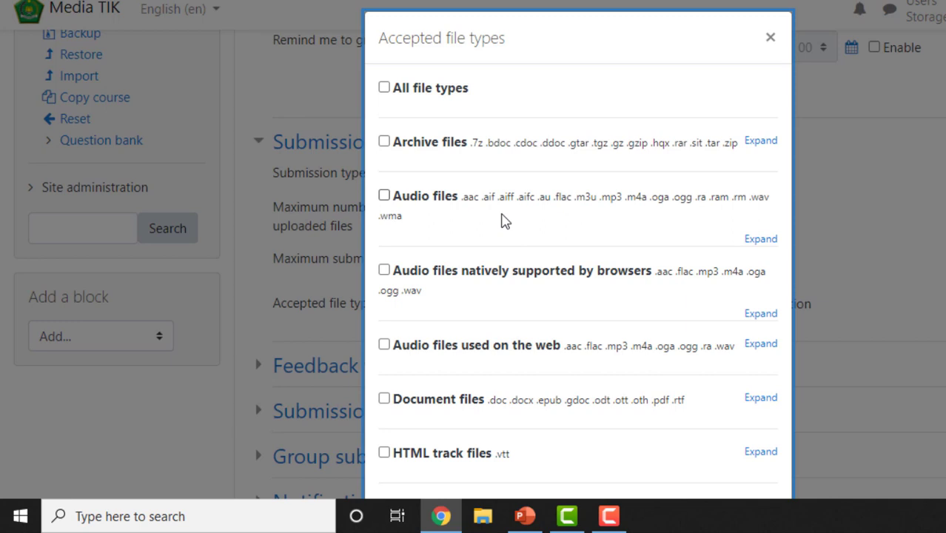
click(384, 88)
click(664, 182)
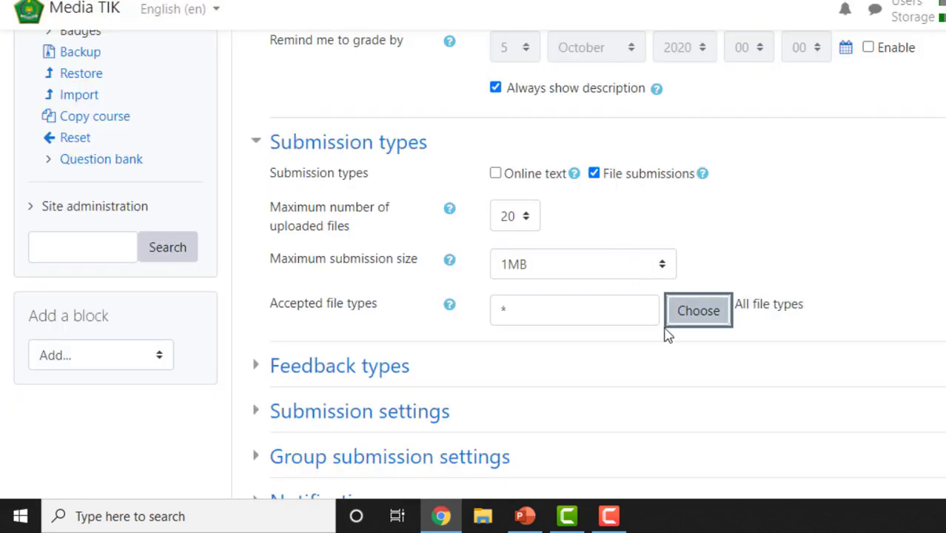
Save the assignment with the remaining settings at their defaults and return to the course page.
scroll(682, 378, down, 3)
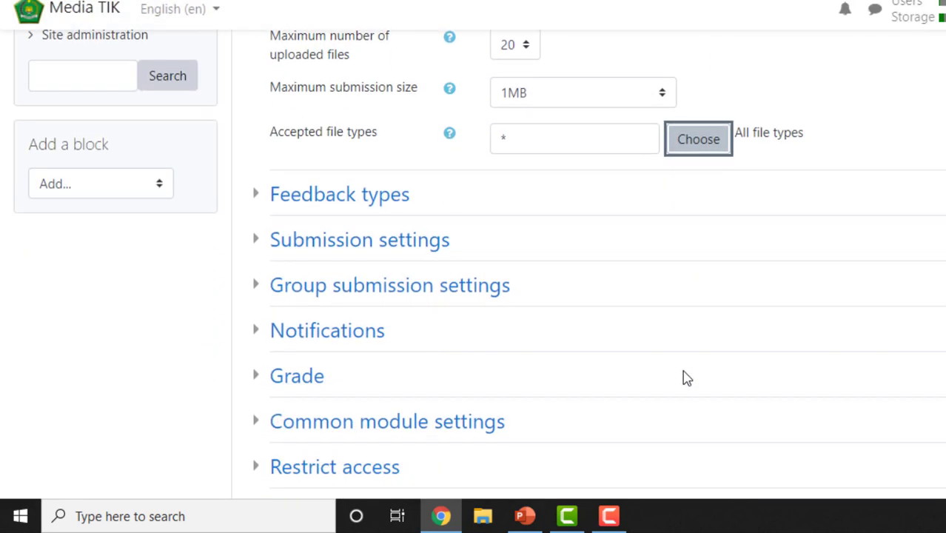
scroll(683, 374, down, 3)
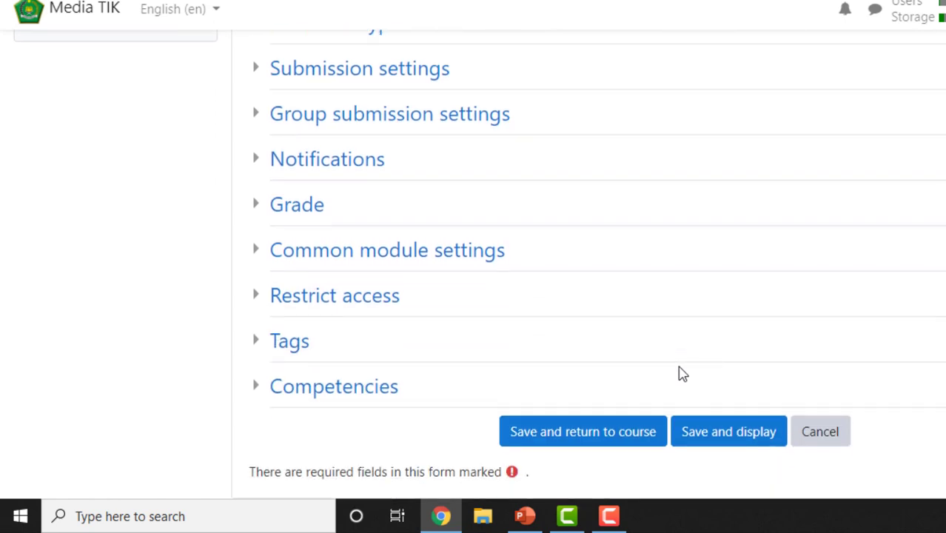
scroll(683, 374, down, 2)
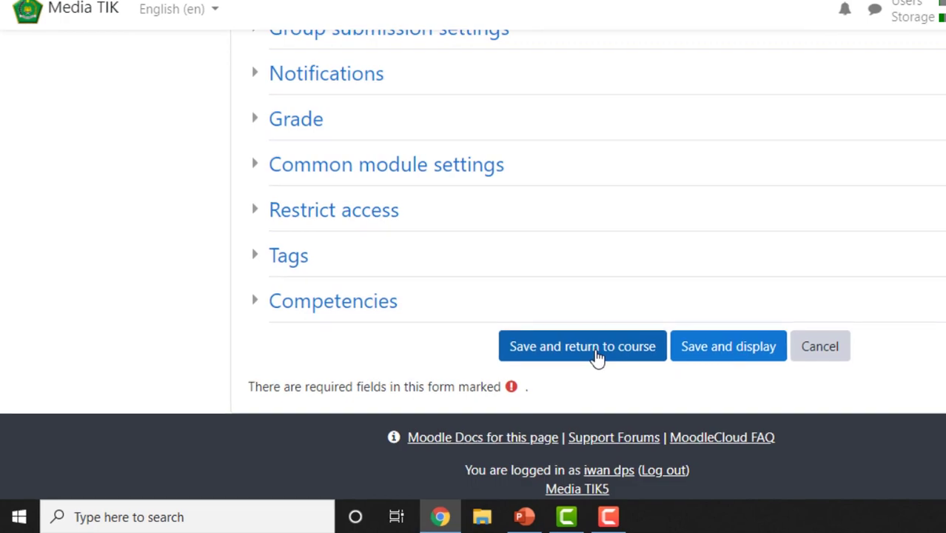
click(598, 357)
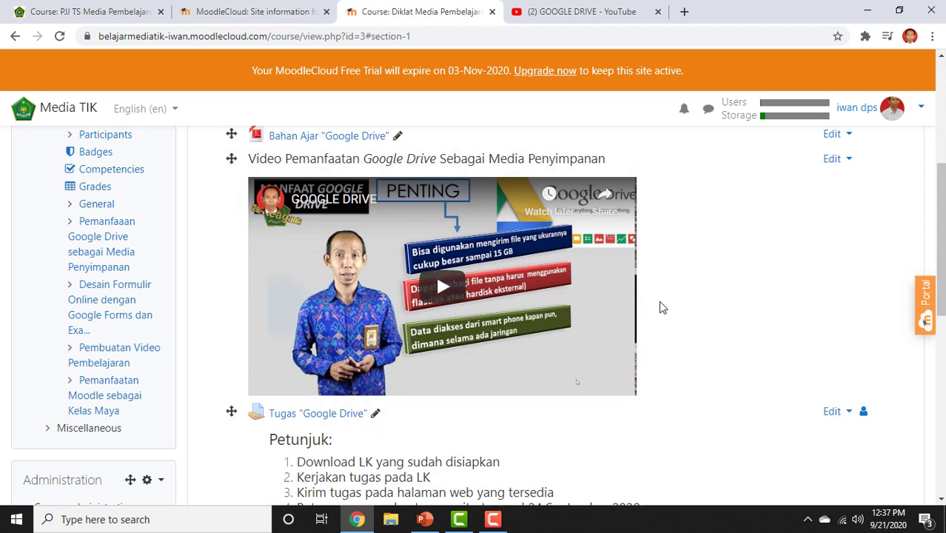
Review the Tugas "Google Drive" assignment and its instructions together with the other contents of the first topic.
scroll(641, 283, down, 2)
scroll(642, 288, down, 1)
scroll(641, 288, up, 1)
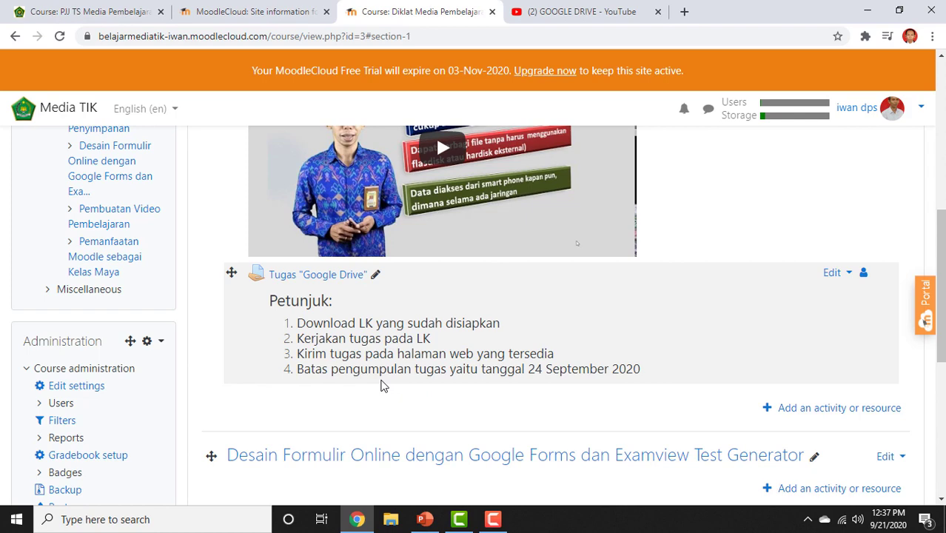
scroll(515, 363, down, 1)
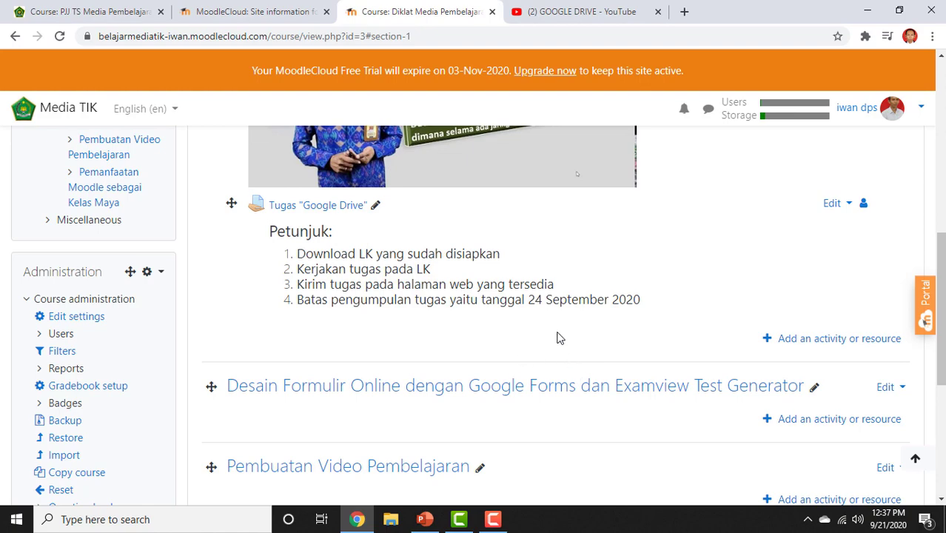
scroll(557, 336, up, 4)
scroll(559, 337, up, 1)
scroll(548, 333, down, 4)
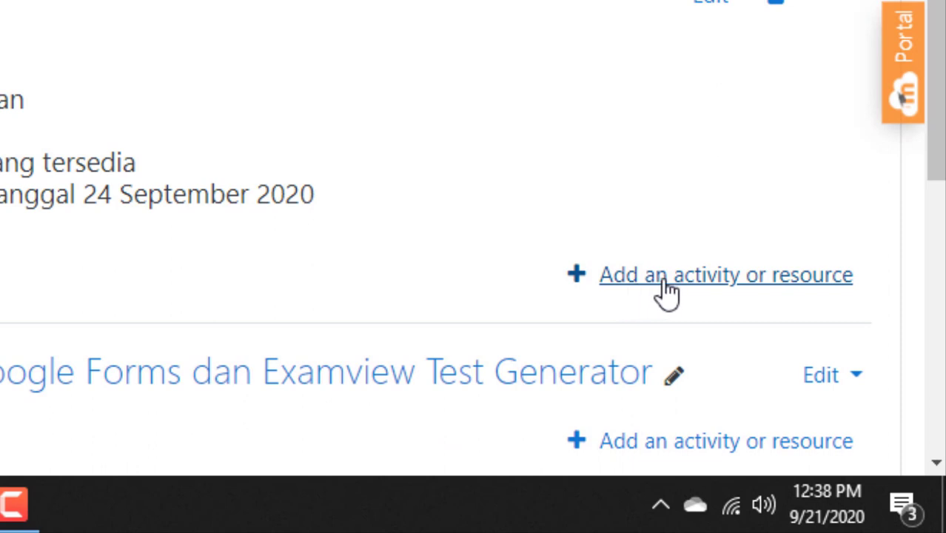
Add a Quiz activity to the "Pemanfaaan Google Drive sebagai Media Penyimpanan" section and start on its name.
click(691, 279)
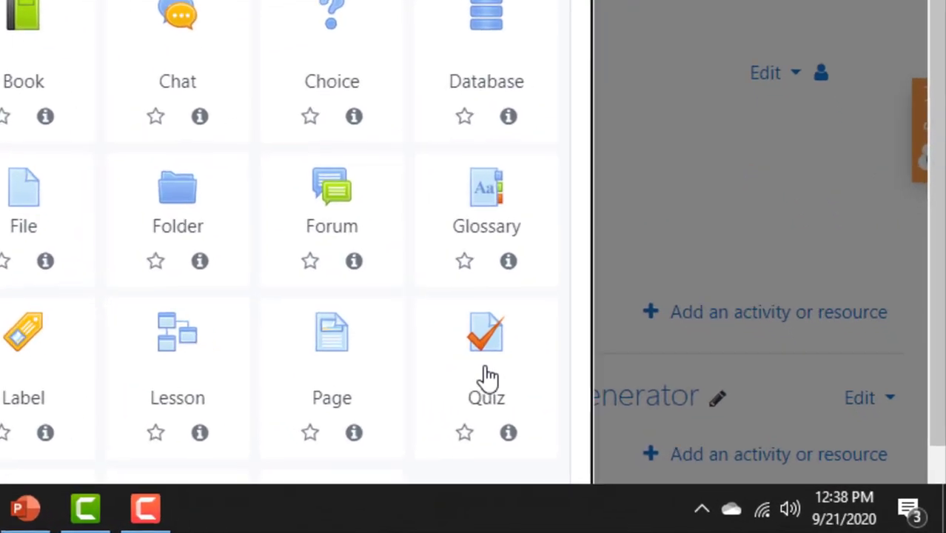
click(687, 444)
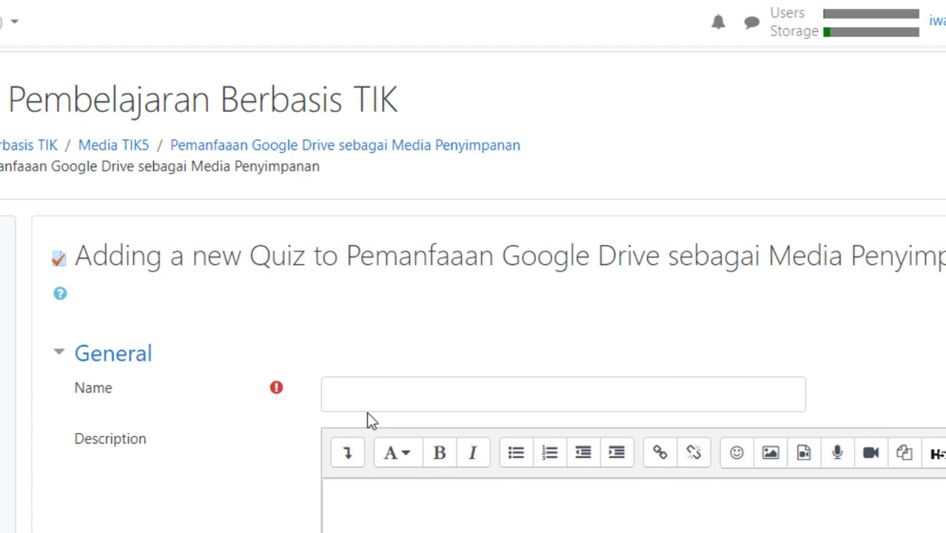
click(522, 448)
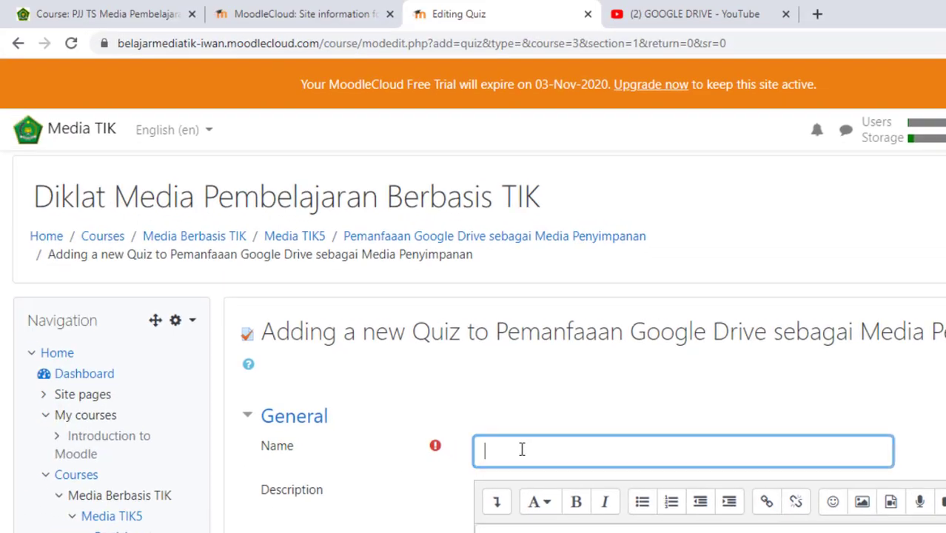
text(kuis)
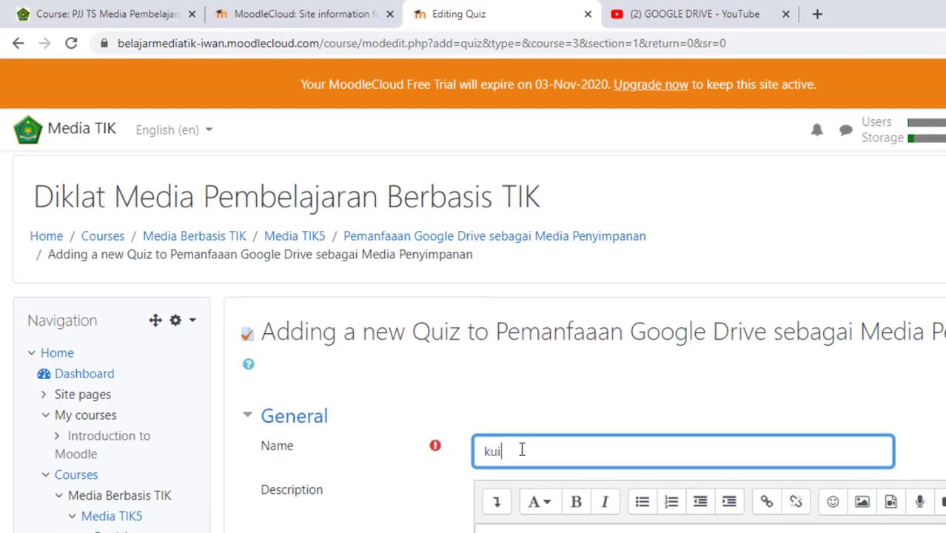
key(BackSpace)
key(BackSpace)
key(BackSpace)
key(BackSpace)
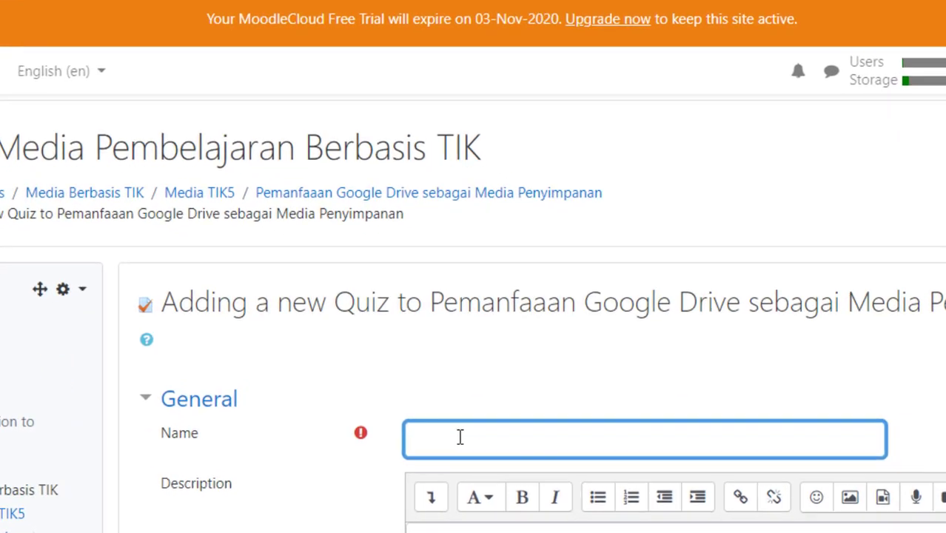
Name the quiz UJIAN "Google Drive".
text(ujia)
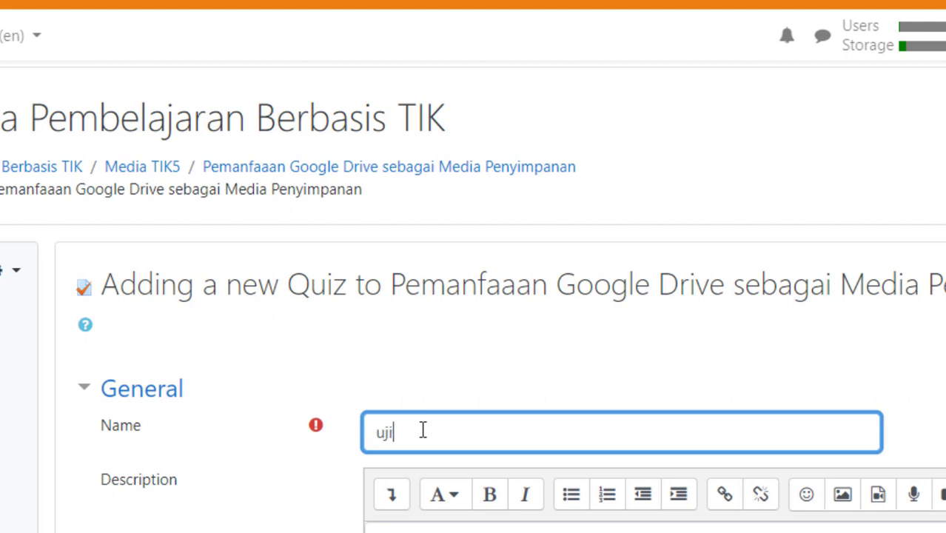
key(BackSpace)
key(BackSpace)
key(BackSpace)
text(JIAN "Google Dri)
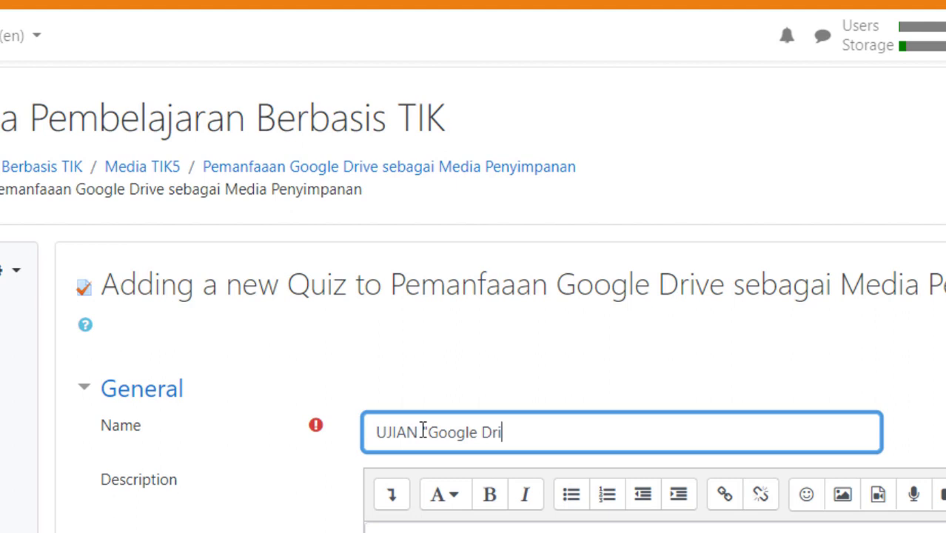
text(ve")
click(424, 431)
text(")
Enter "Petunjuk" in the quiz description, applying bold, italic and a heading style to it.
scroll(585, 524, down, 3)
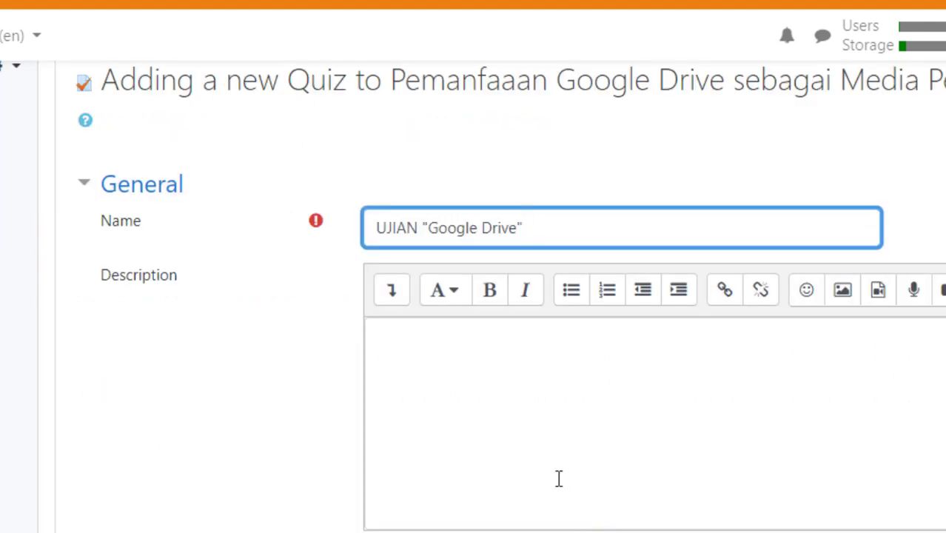
click(449, 350)
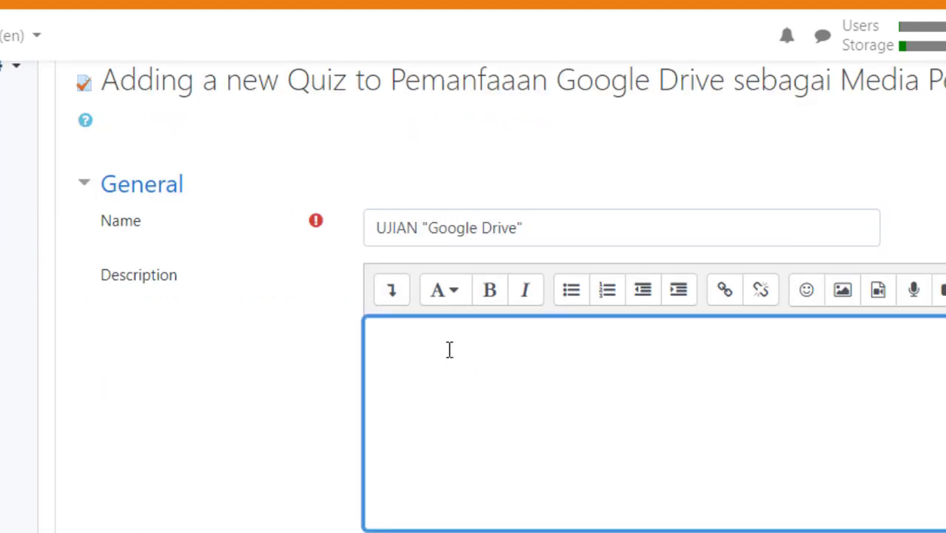
text(P)
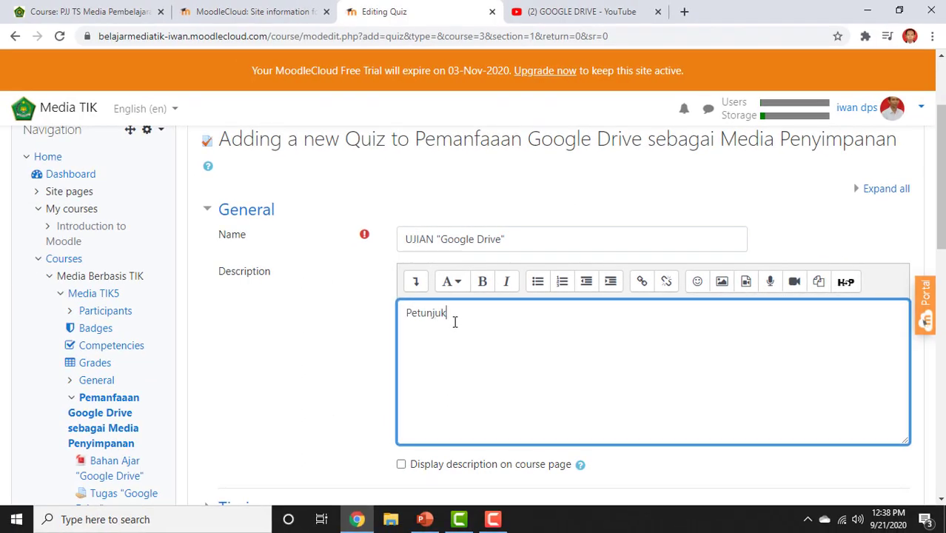
text(etunjuk)
drag(476, 318, 403, 313)
click(482, 282)
click(363, 210)
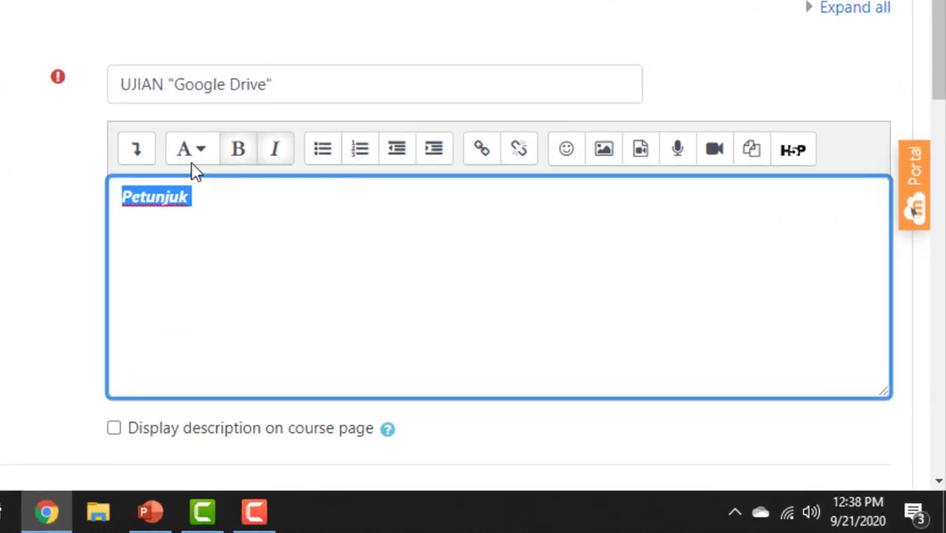
click(295, 202)
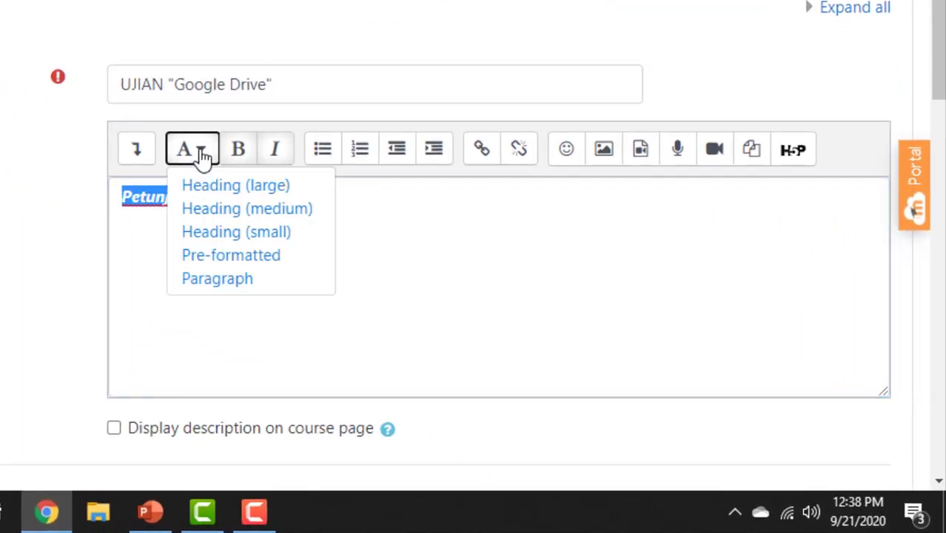
click(221, 235)
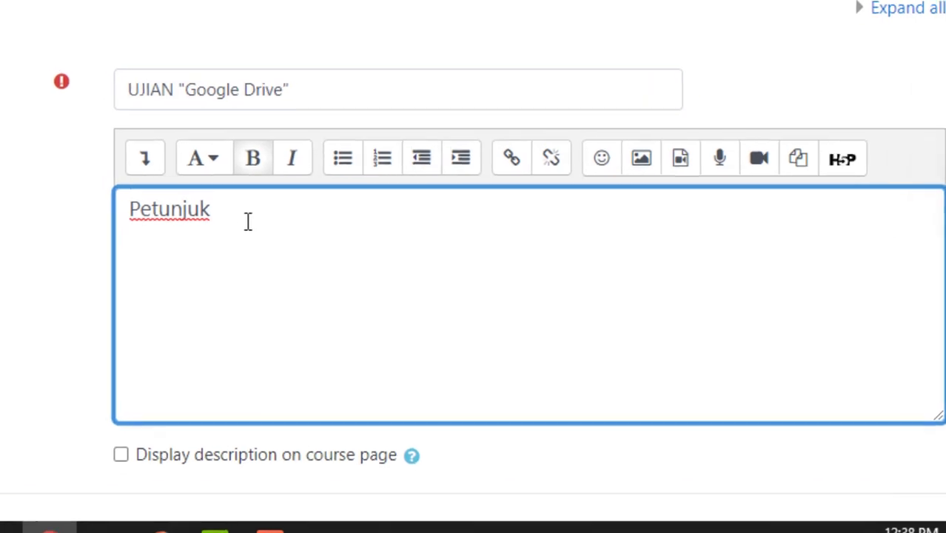
Start a numbered list under the "Petunjuk" heading with the first item "Pilihlah salah satu jawaban yang benar!".
click(359, 152)
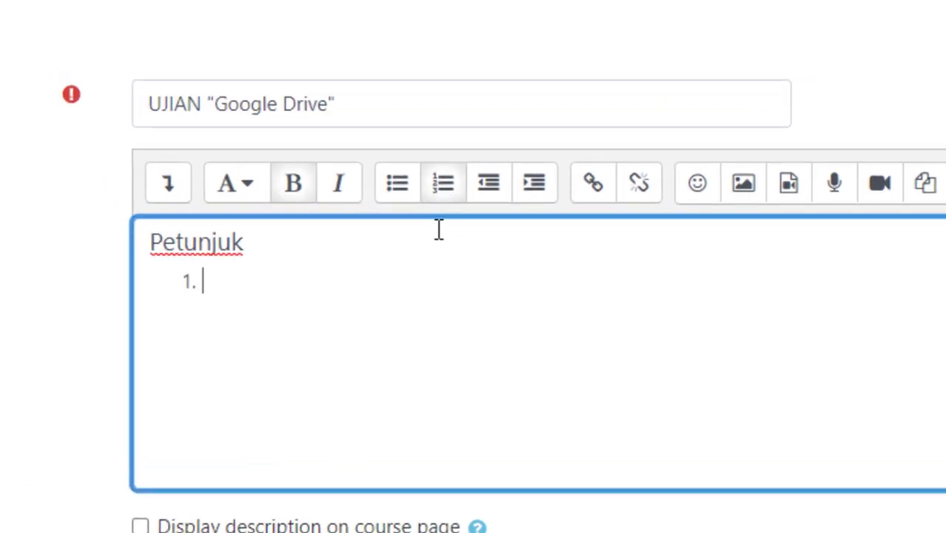
text(Pili)
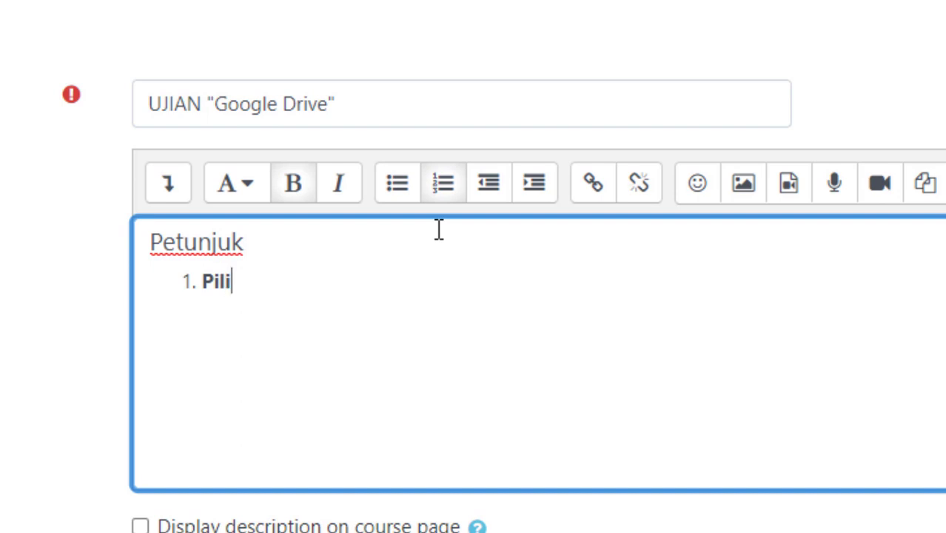
text(hlah salah )
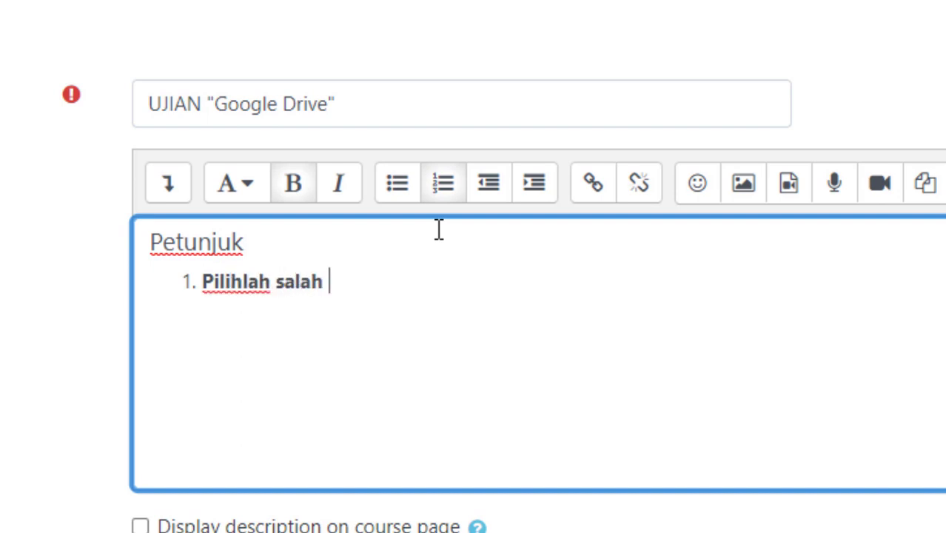
text(satu)
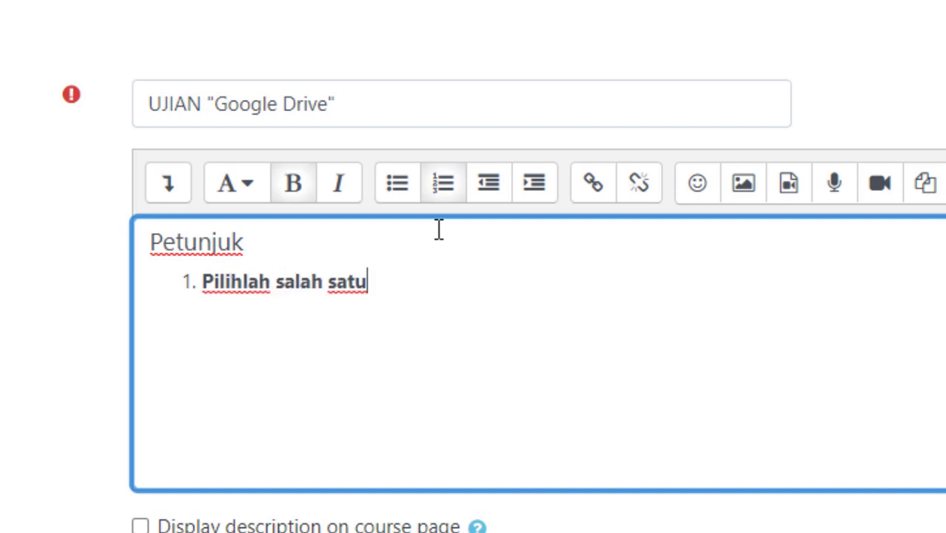
text( jawaban)
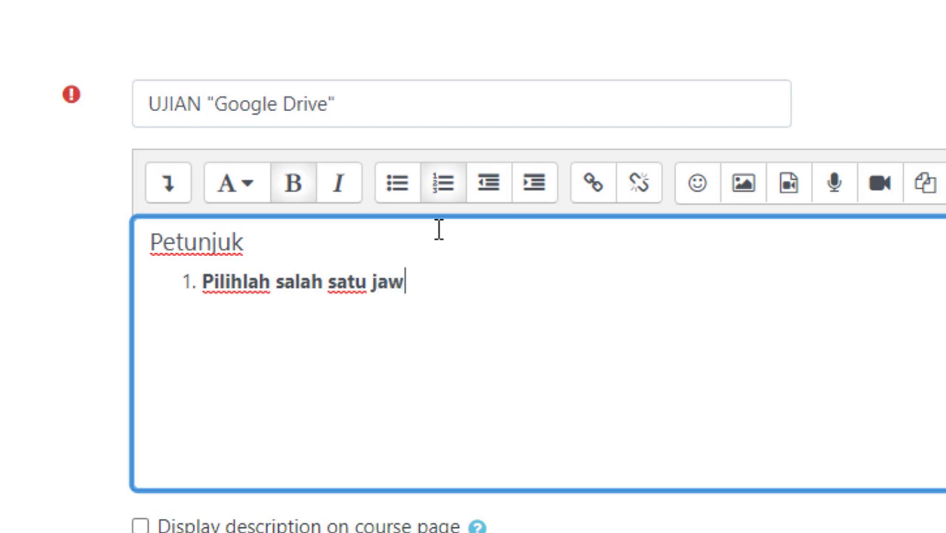
key(BackSpace)
key(BackSpace)
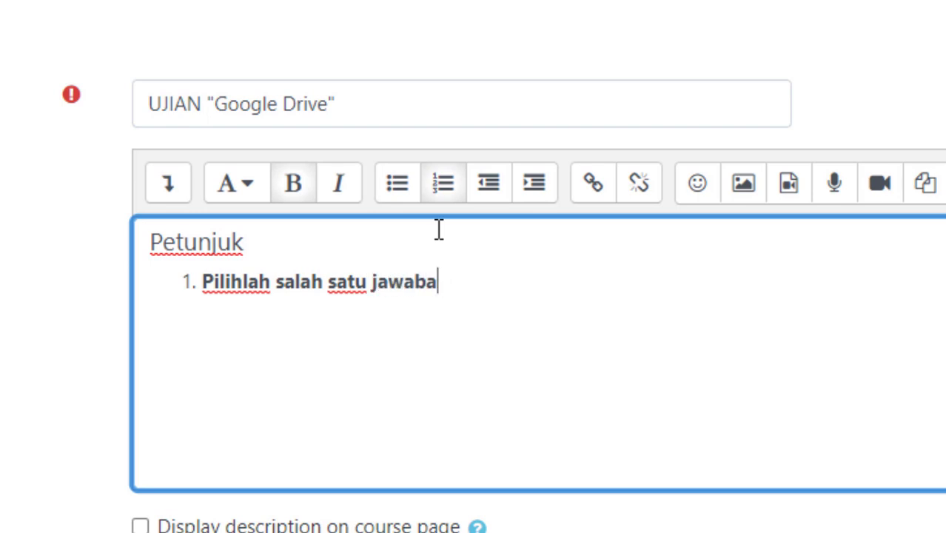
text(n yang b)
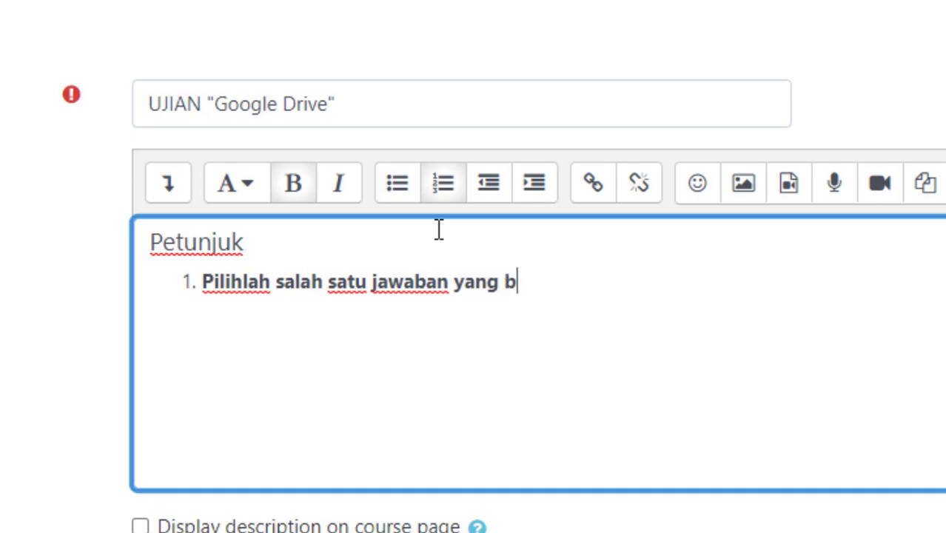
text(enar)
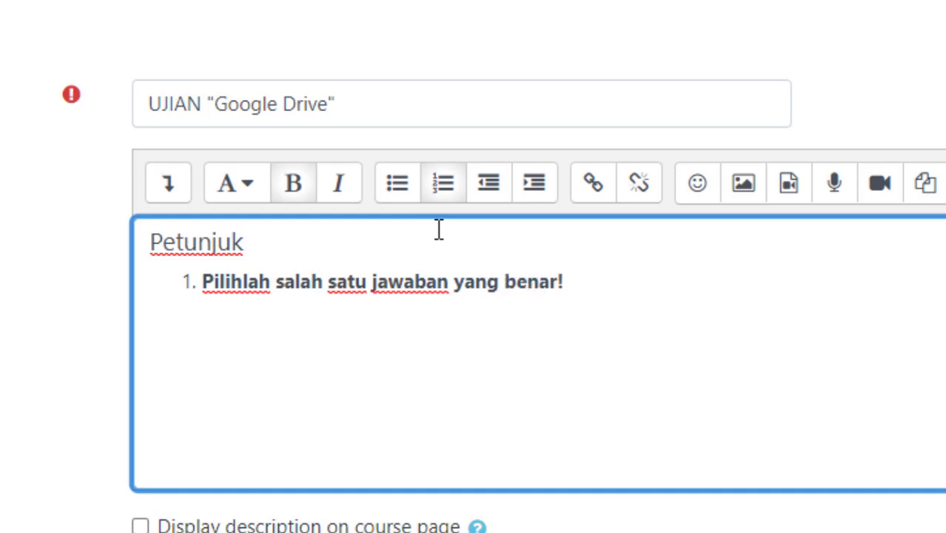
text(!)
Add a second list item to the instructions reading "Waktu Mengerjakan kuis sebanyak 60 menit".
key(Return)
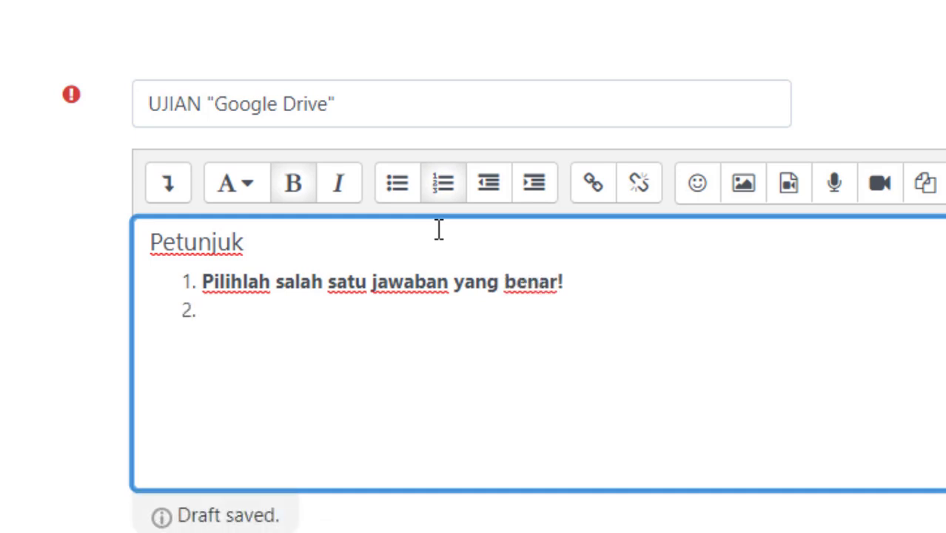
text(Waktu)
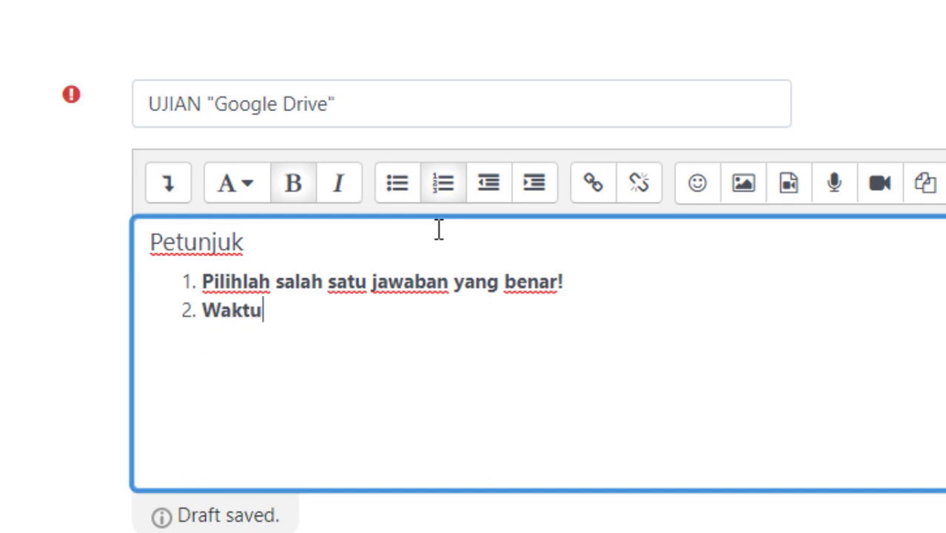
text( Mengerjaka)
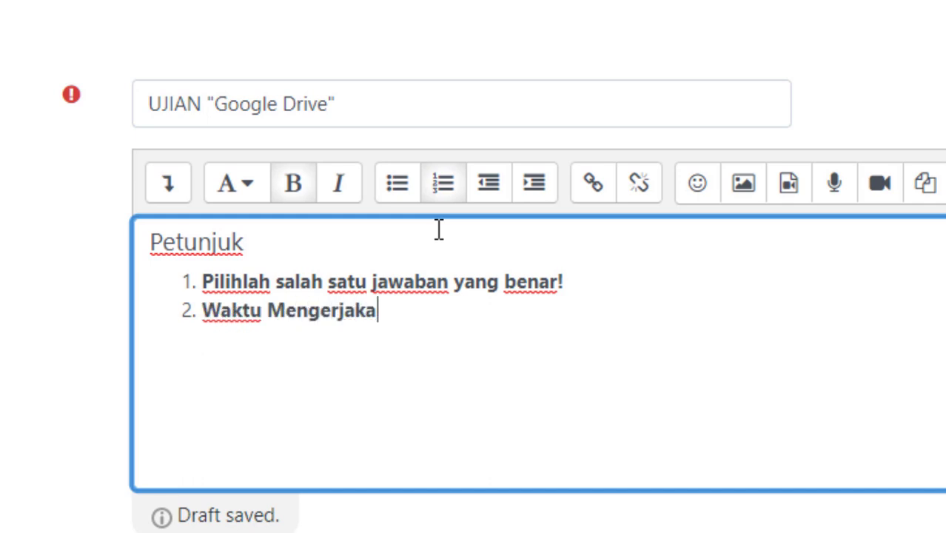
text(n kuis )
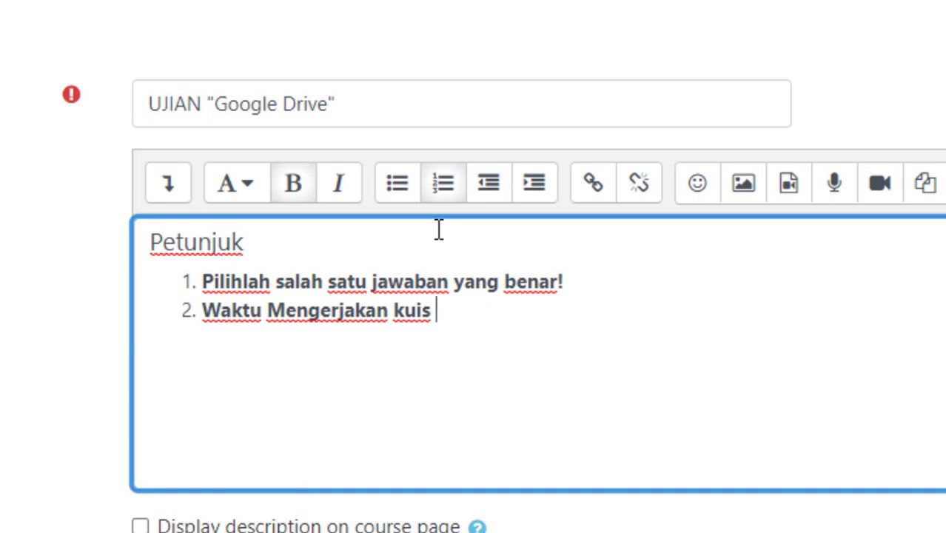
text(sebanyak )
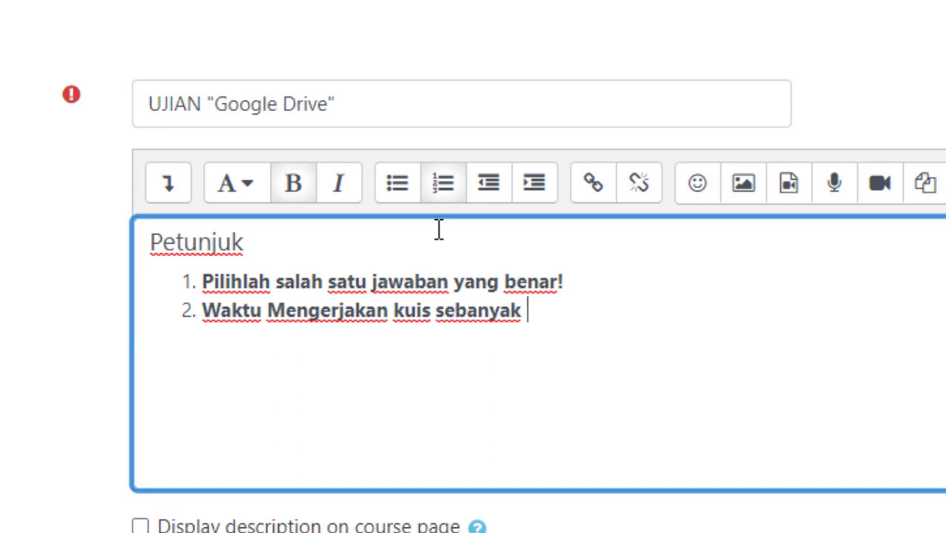
text(60 menit)
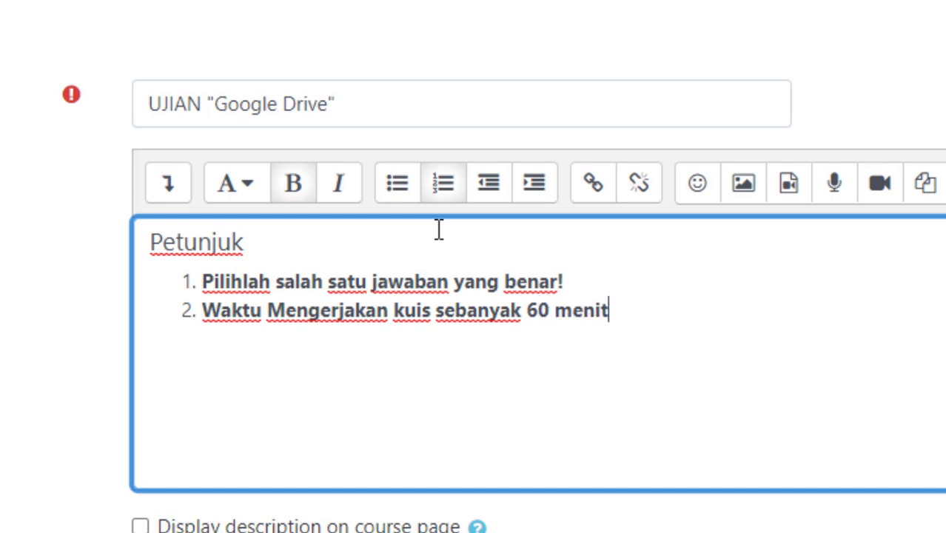
key(Return)
key(BackSpace)
key(BackSpace)
Extend the second list item with ", terhitung dari start. Lewat dari 60 menit kuis".
text(, terhitung)
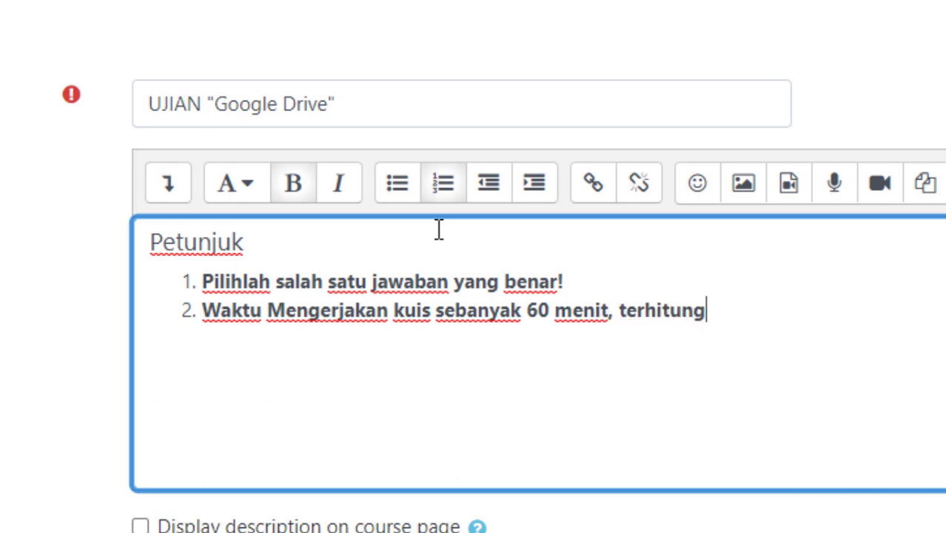
text( dari )
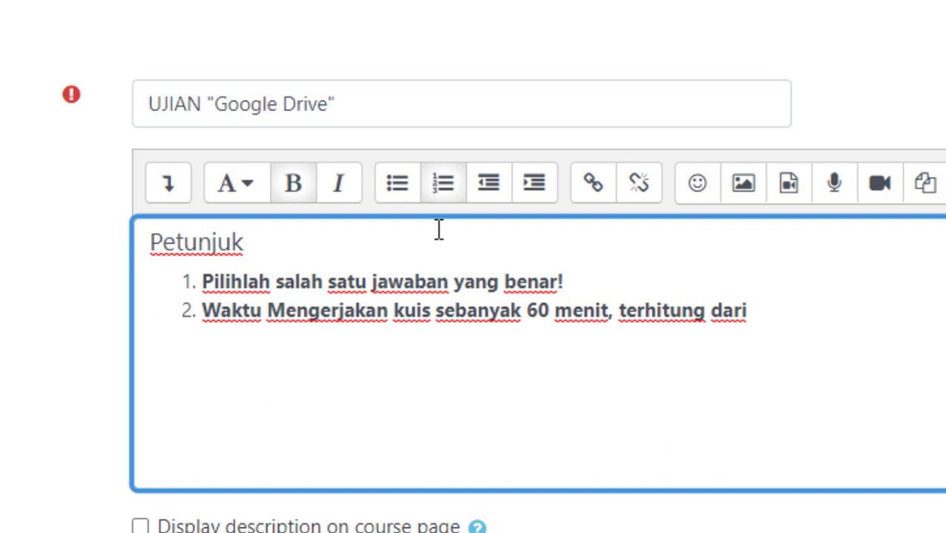
text(star)
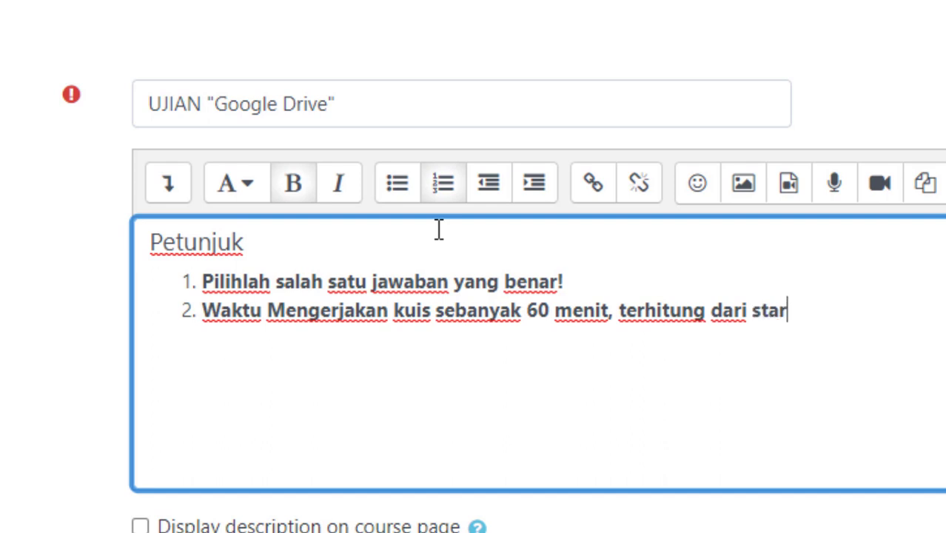
text(t. Lw)
key(BackSpace)
text(ewat )
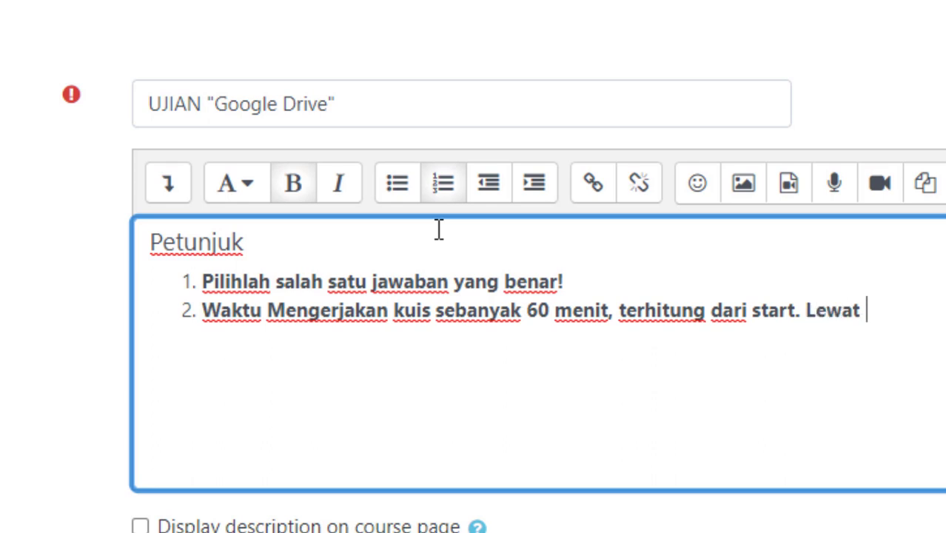
text(dari )
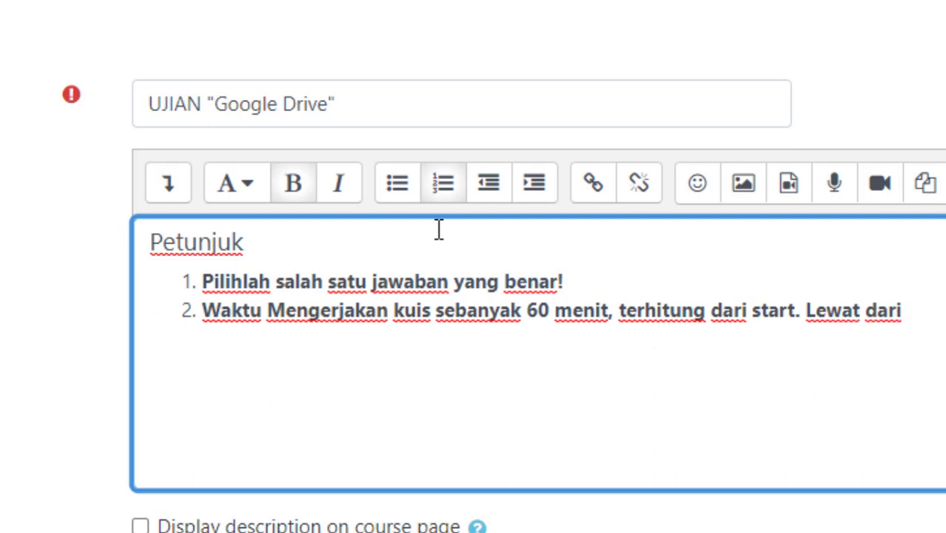
text(60 m)
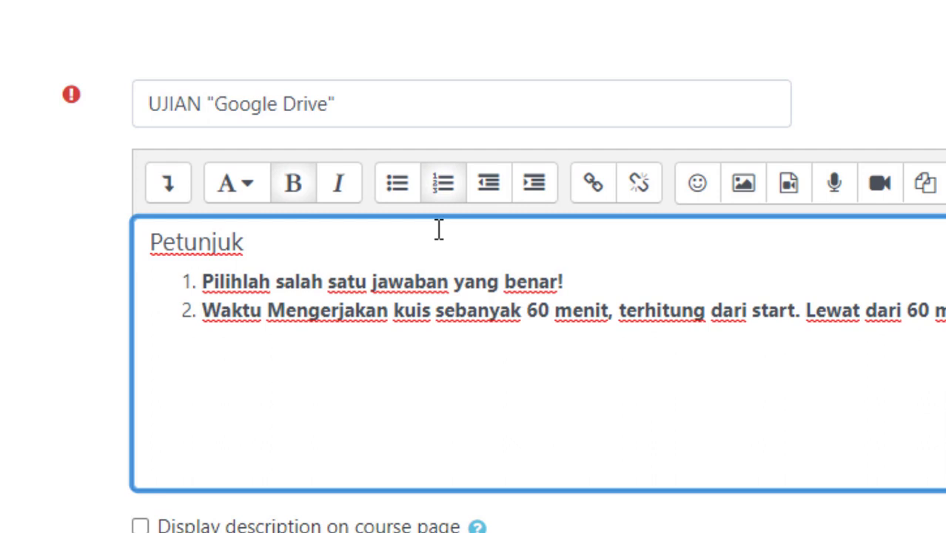
Complete the second list item with "akan ditutup dan dianggap sudah selesai mengerjakan kuis".
text(akan ditutu)
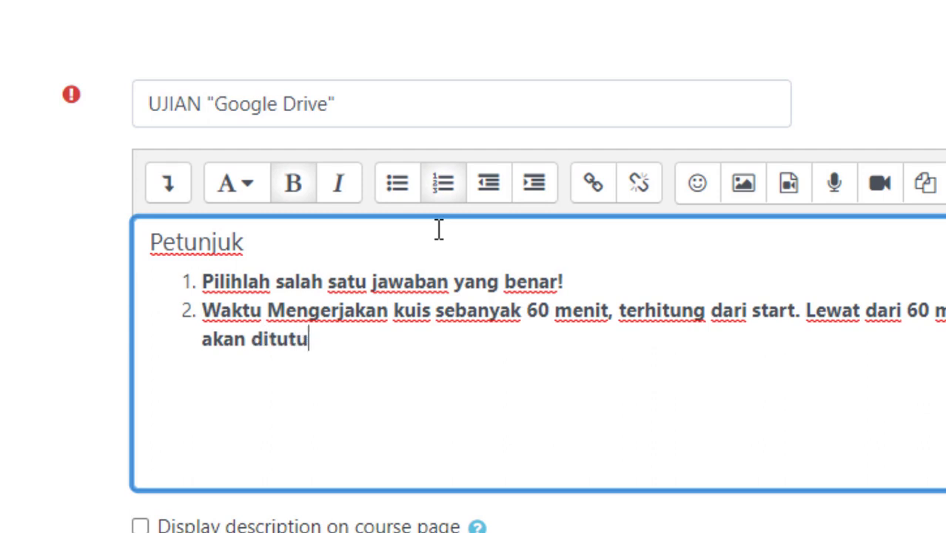
text(p dan d)
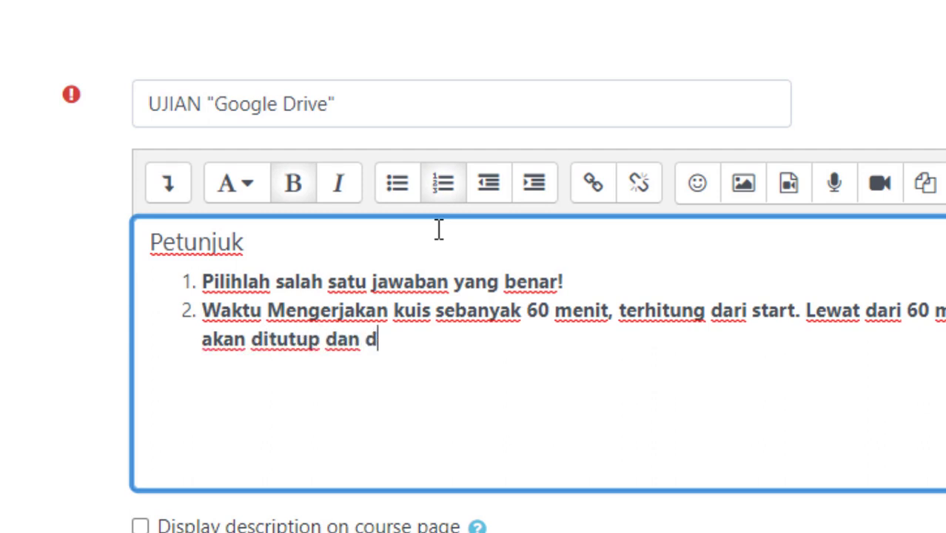
text(ianggap )
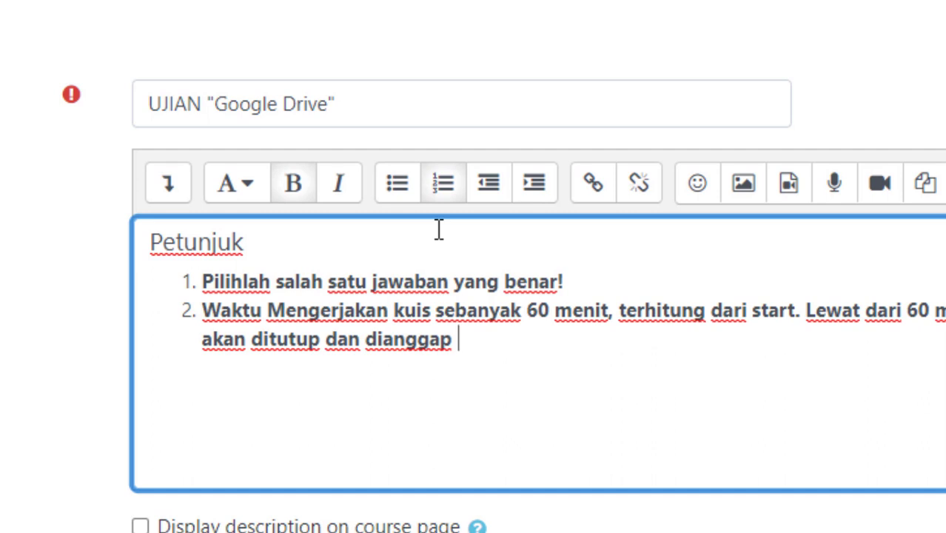
text(sudah sel)
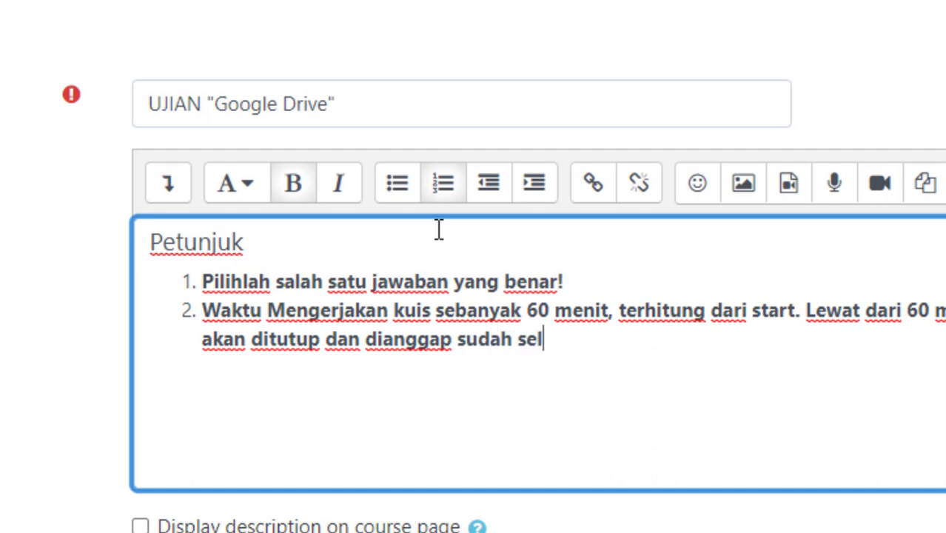
text(esai m)
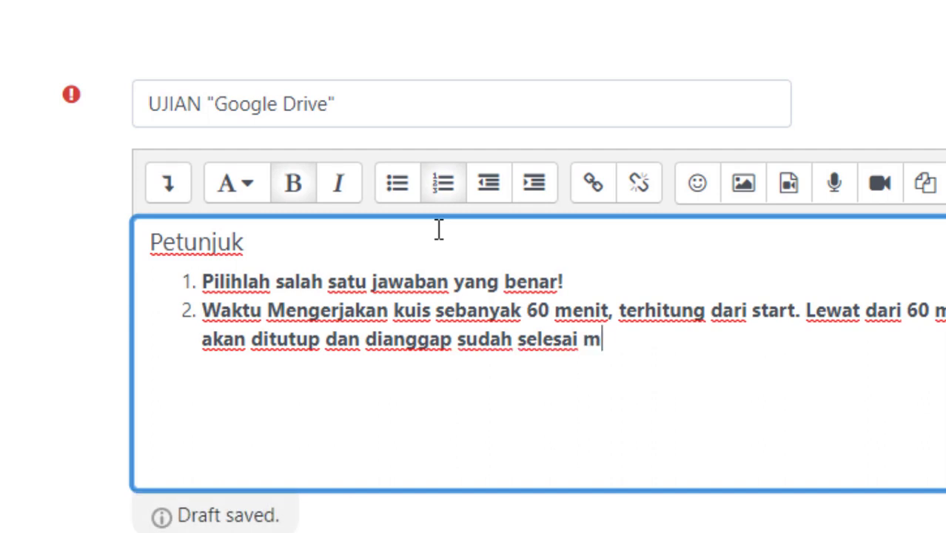
text(engerjakan )
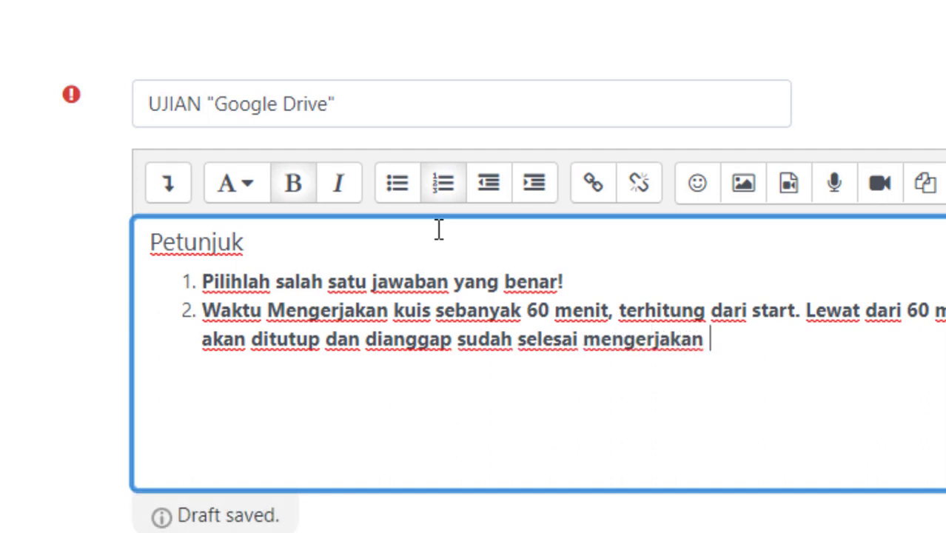
text(kuis)
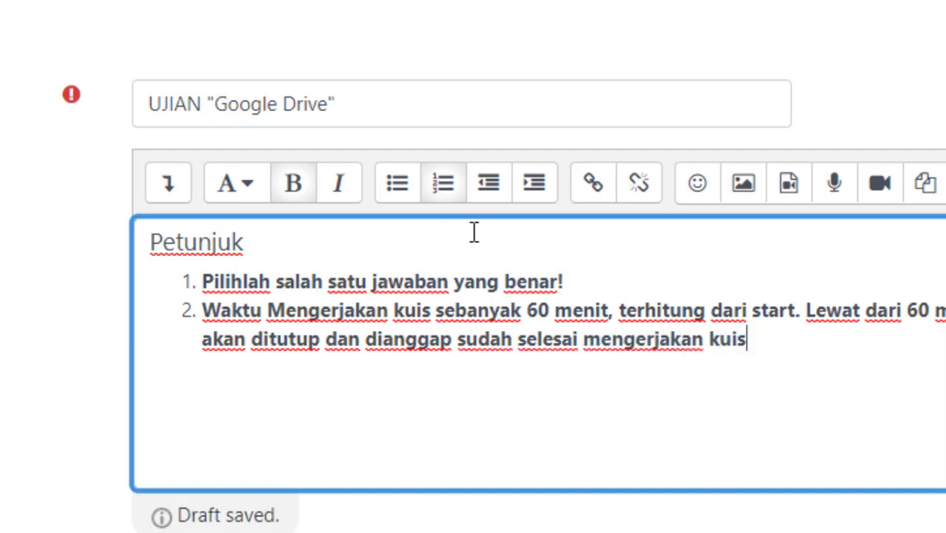
Turn on the option to display the quiz description on the course page.
scroll(492, 367, down, 2)
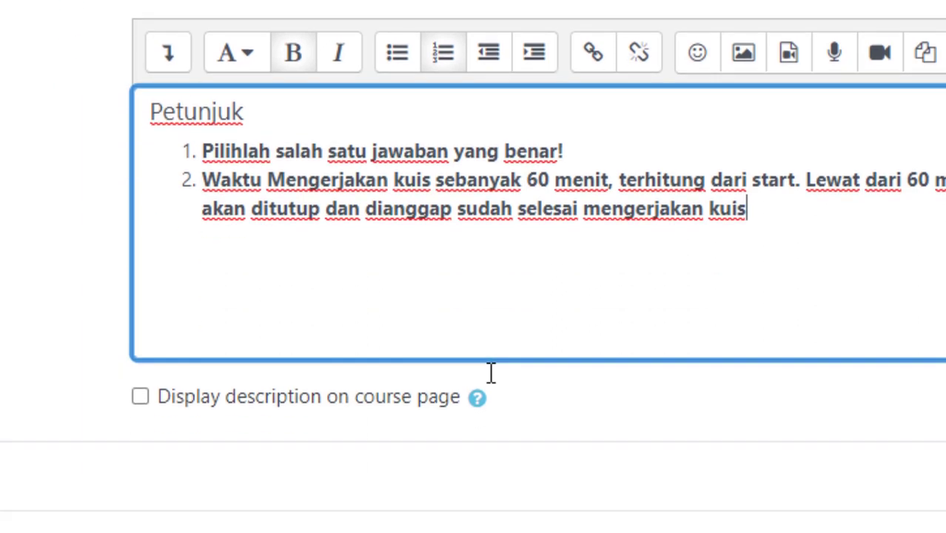
click(143, 399)
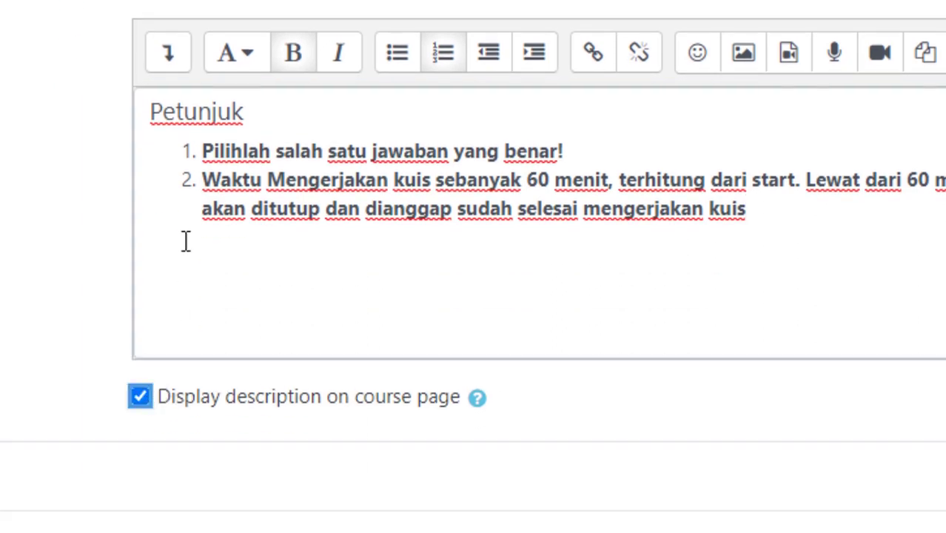
drag(250, 111, 140, 116)
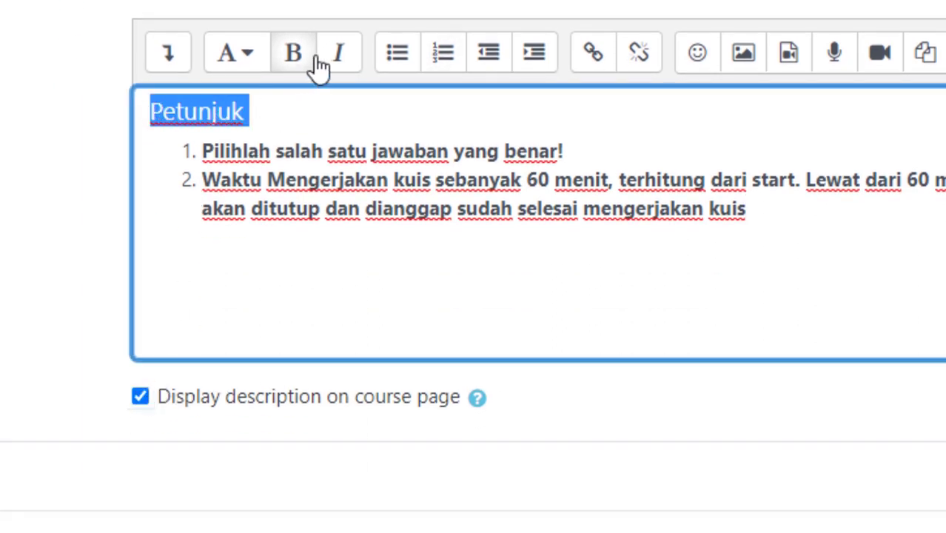
click(327, 319)
scroll(326, 320, down, 5)
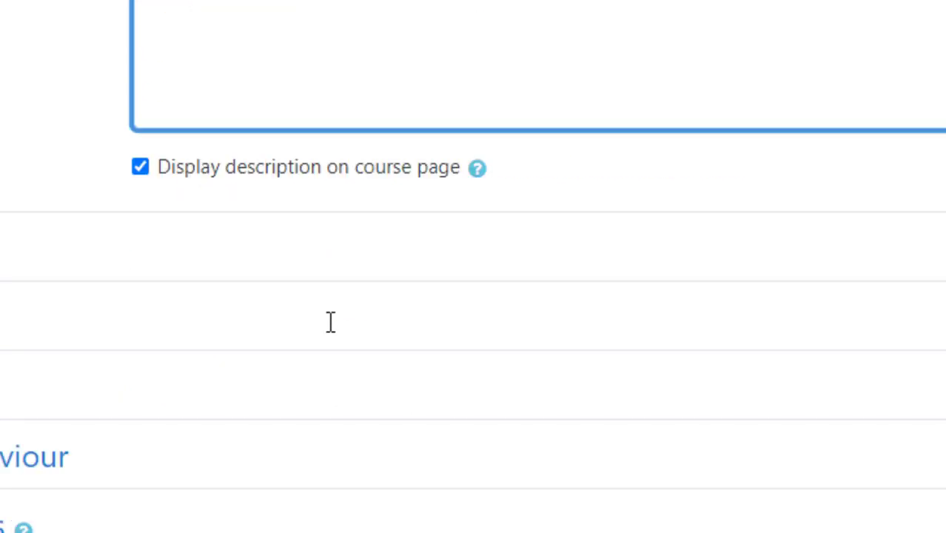
scroll(329, 322, up, 3)
scroll(331, 333, up, 3)
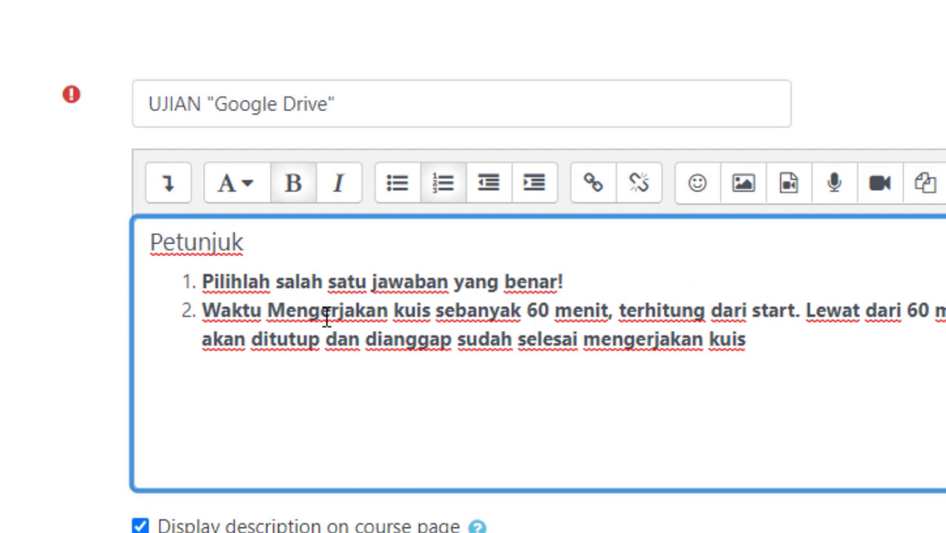
Expand the Timing settings, enable the quiz opening date and set its day to 23 September 2020.
scroll(327, 311, down, 3)
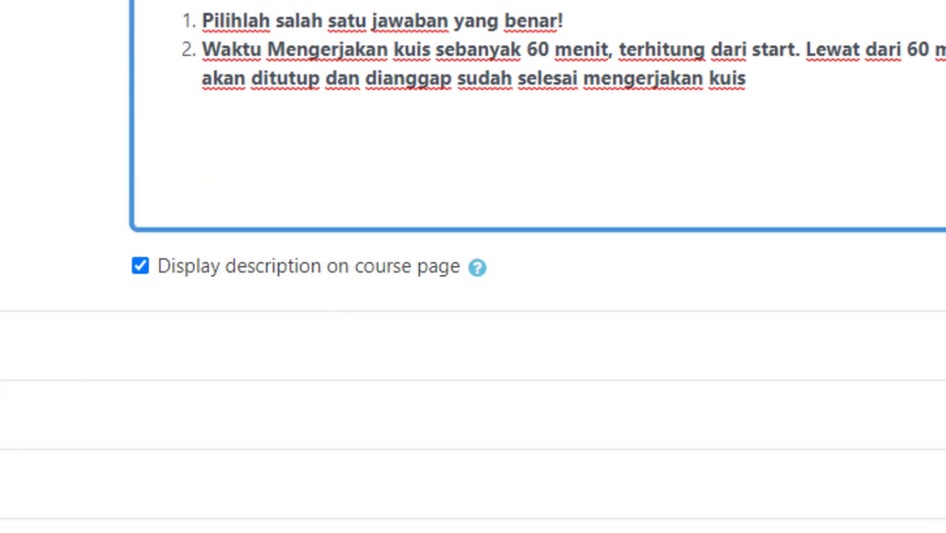
click(1, 346)
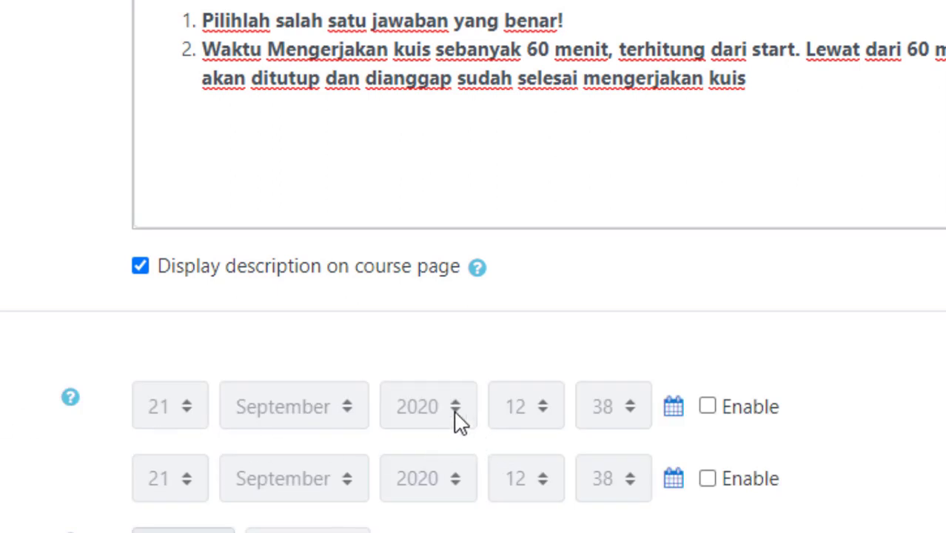
click(708, 407)
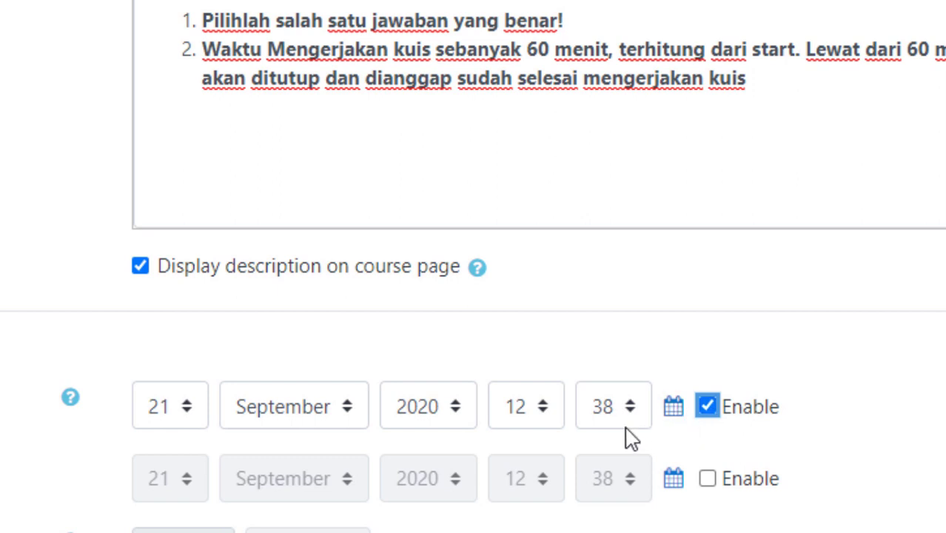
scroll(628, 439, up, 2)
scroll(627, 438, down, 2)
click(189, 414)
click(200, 368)
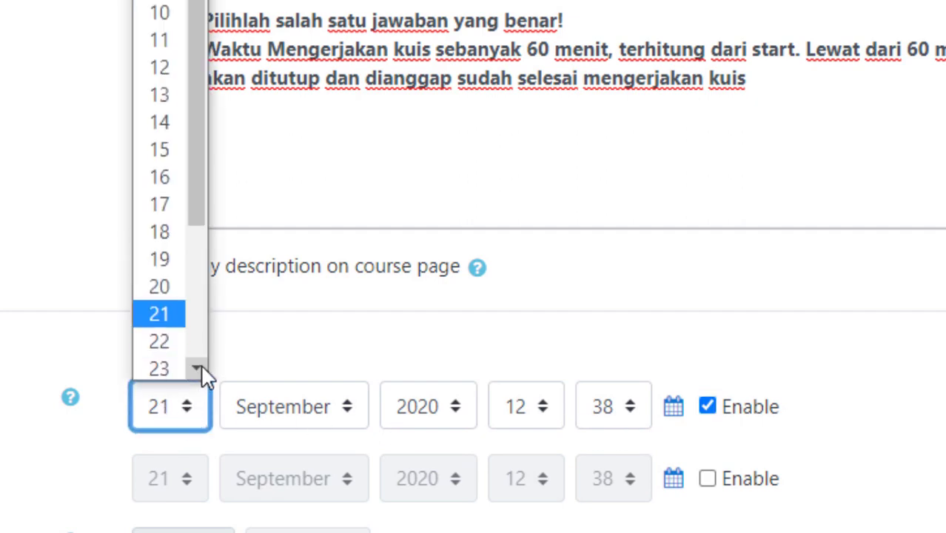
click(164, 365)
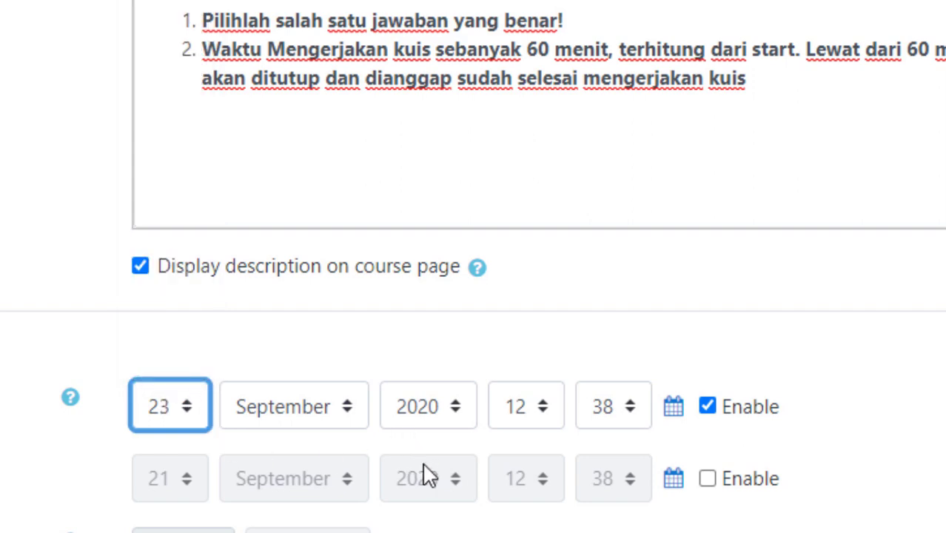
Enable the quiz closing date and set its day to 23 September 2020.
click(707, 478)
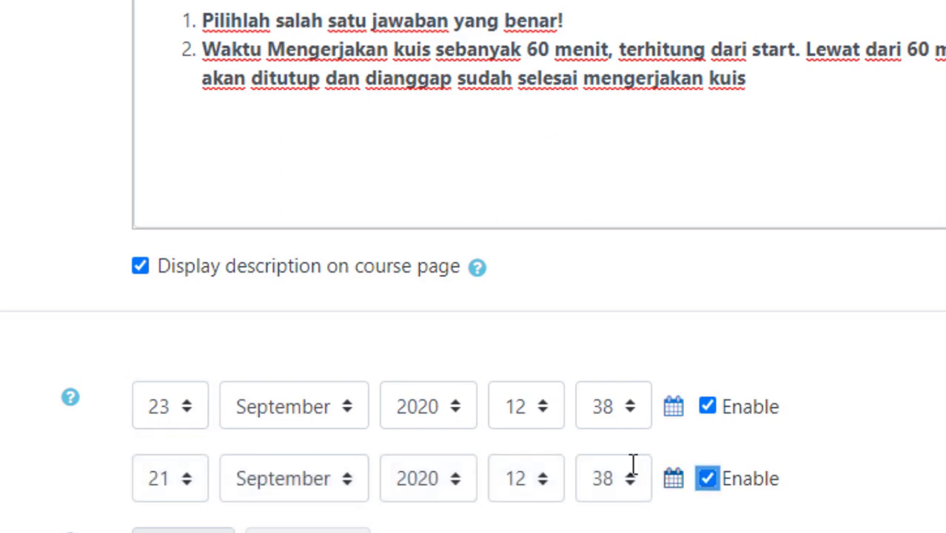
click(189, 479)
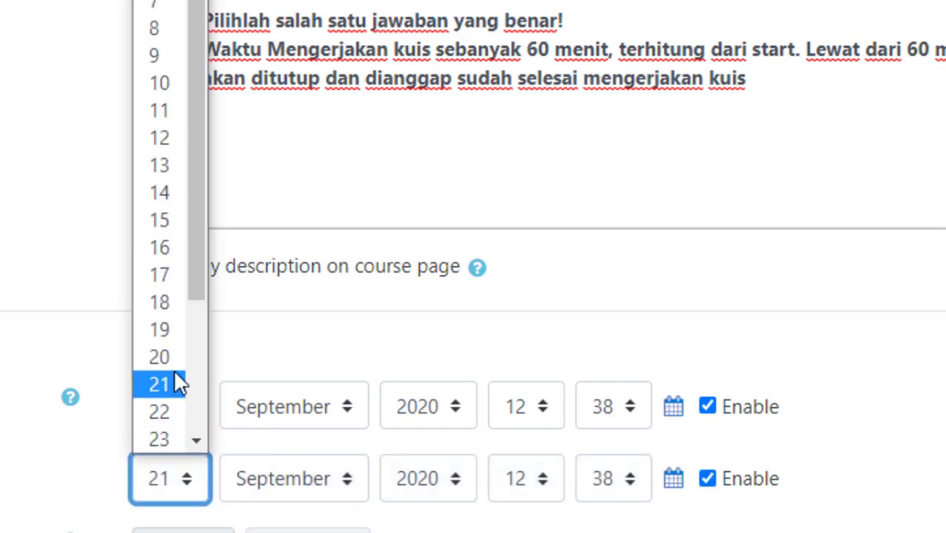
click(164, 437)
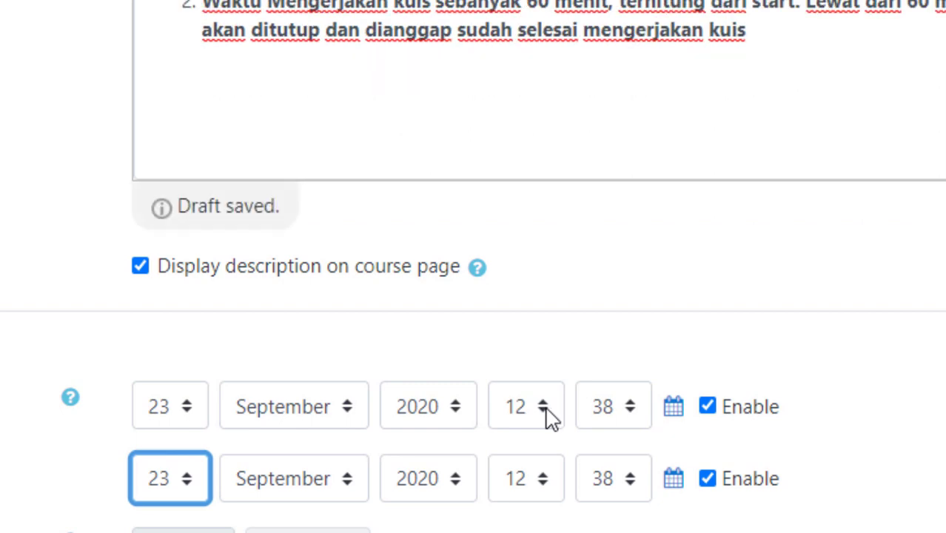
Set the quiz opening time to 10:00.
click(548, 412)
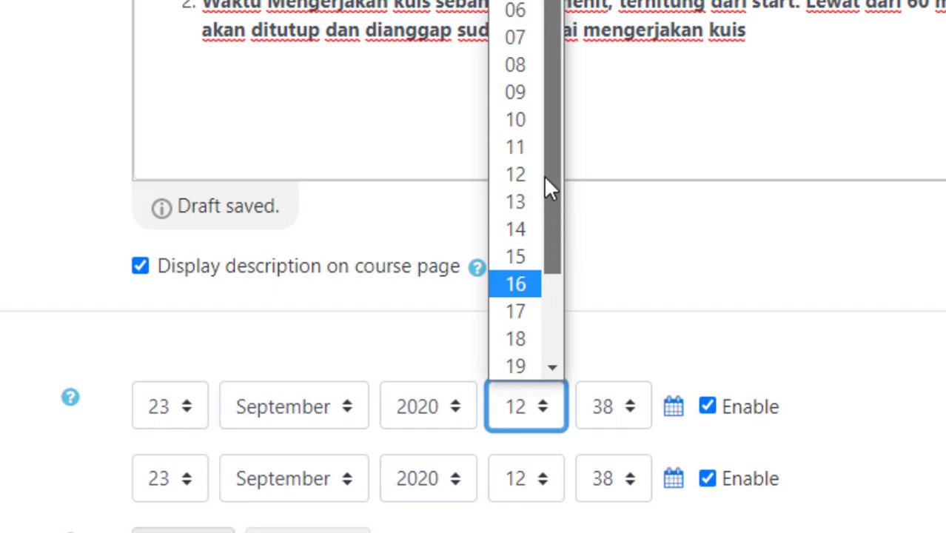
click(519, 119)
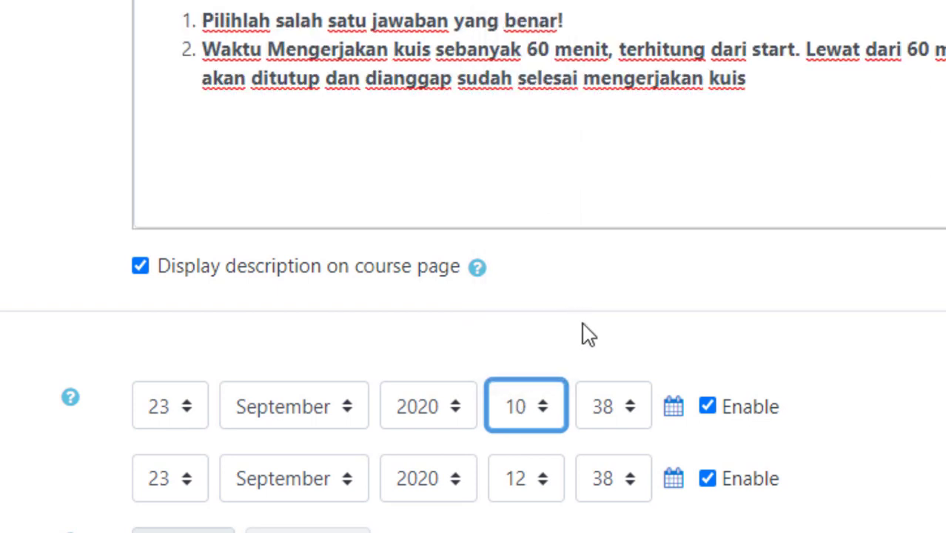
click(630, 412)
drag(633, 153, 638, 6)
click(603, 2)
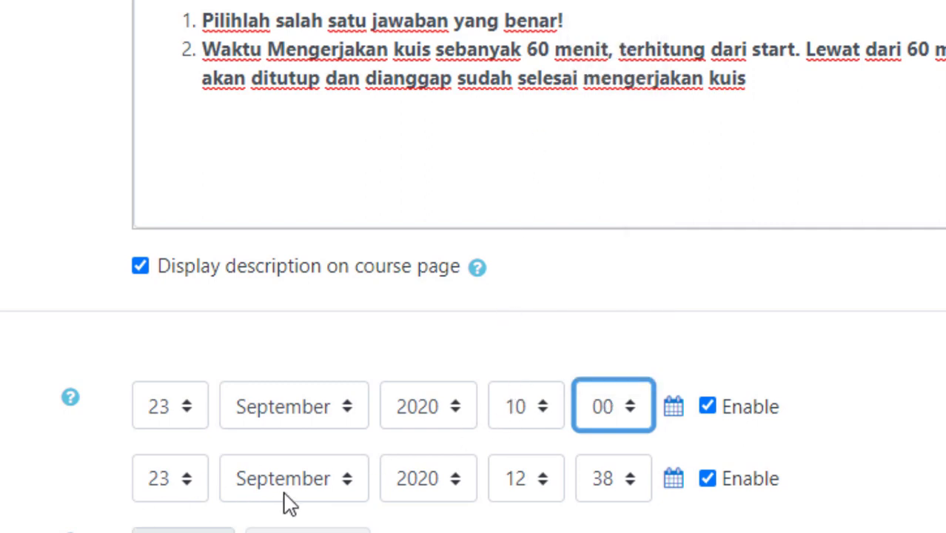
Set the quiz closing time to 11:00.
click(543, 495)
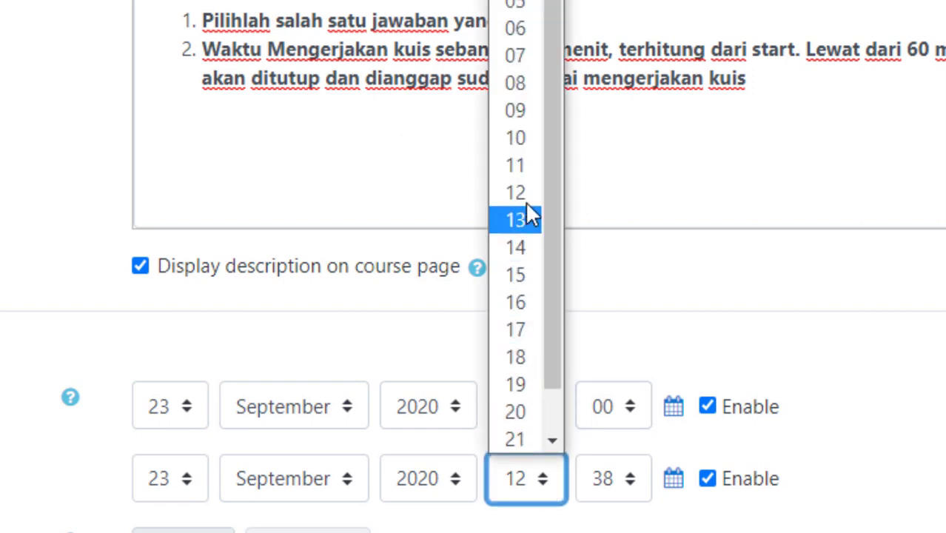
click(521, 176)
click(627, 482)
key(Down)
key(Down)
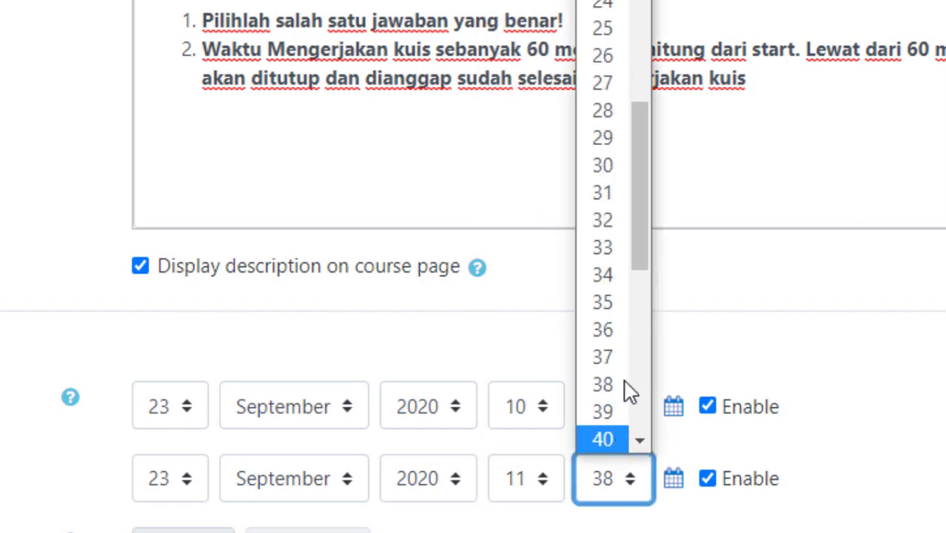
drag(642, 226, 637, 4)
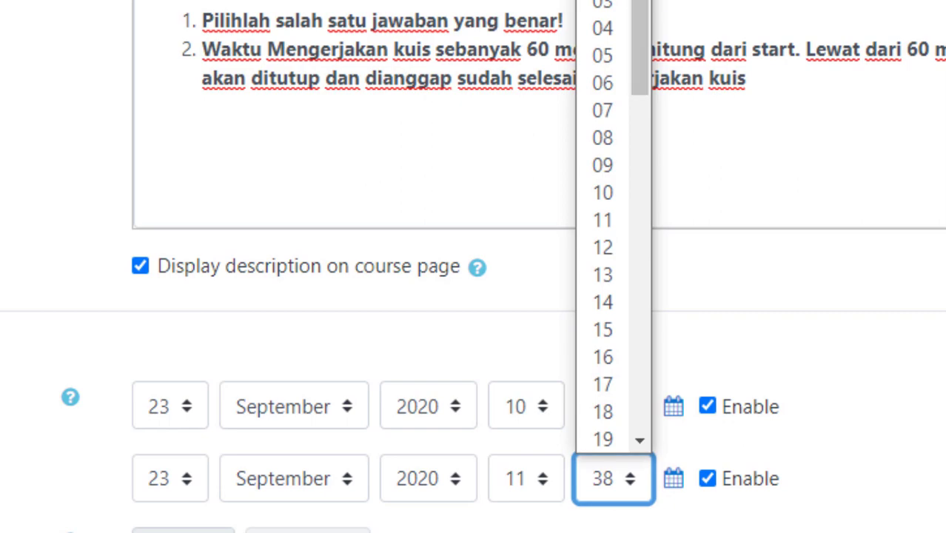
click(637, 1)
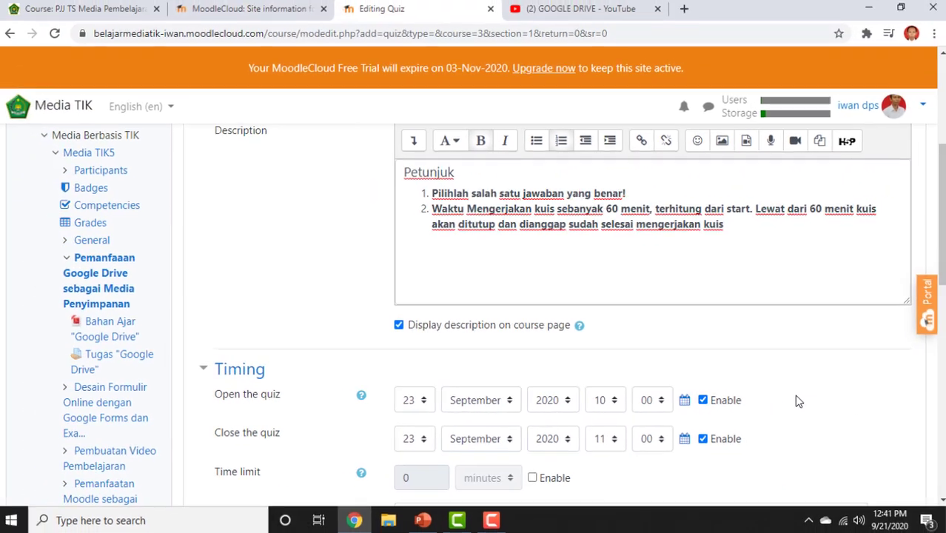
Enable a quiz time limit of 60 minutes and keep open attempts submitted automatically when time expires.
scroll(798, 430, down, 2)
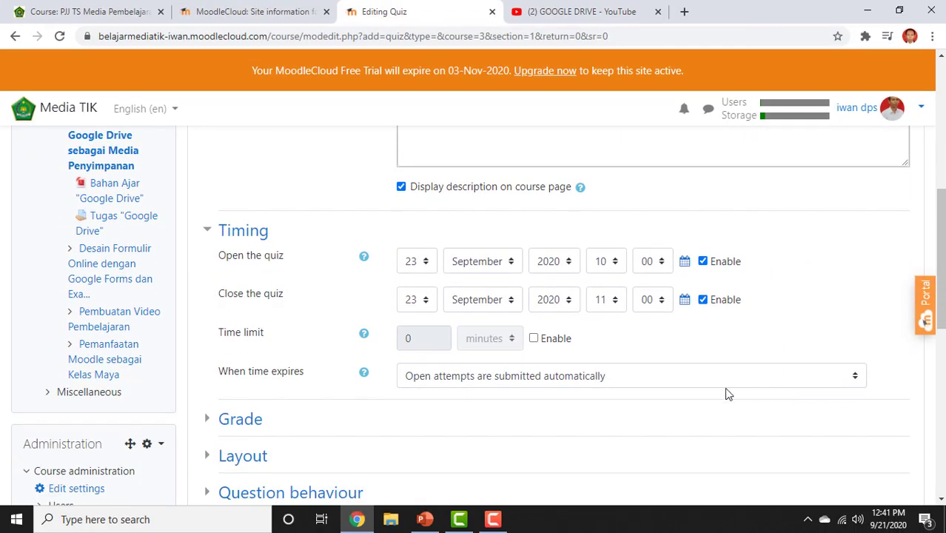
click(539, 343)
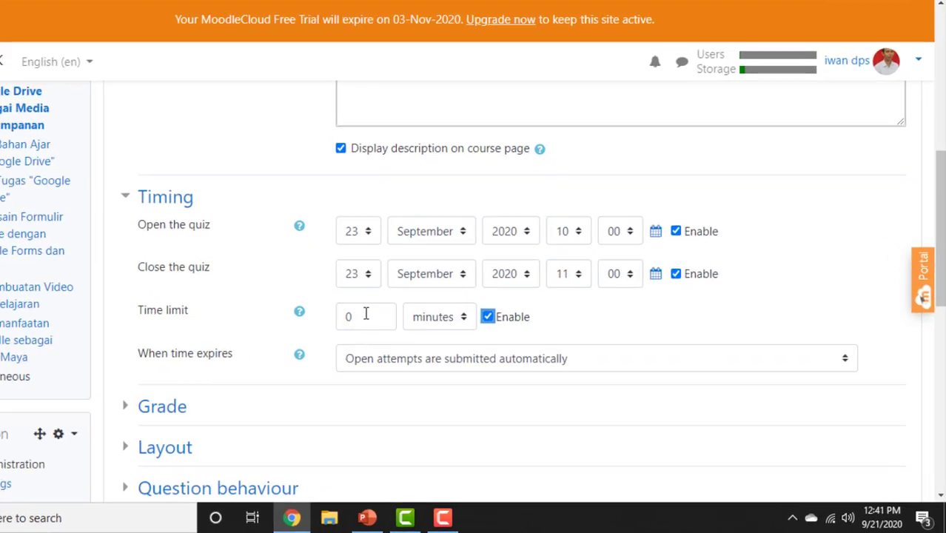
click(424, 339)
text(60)
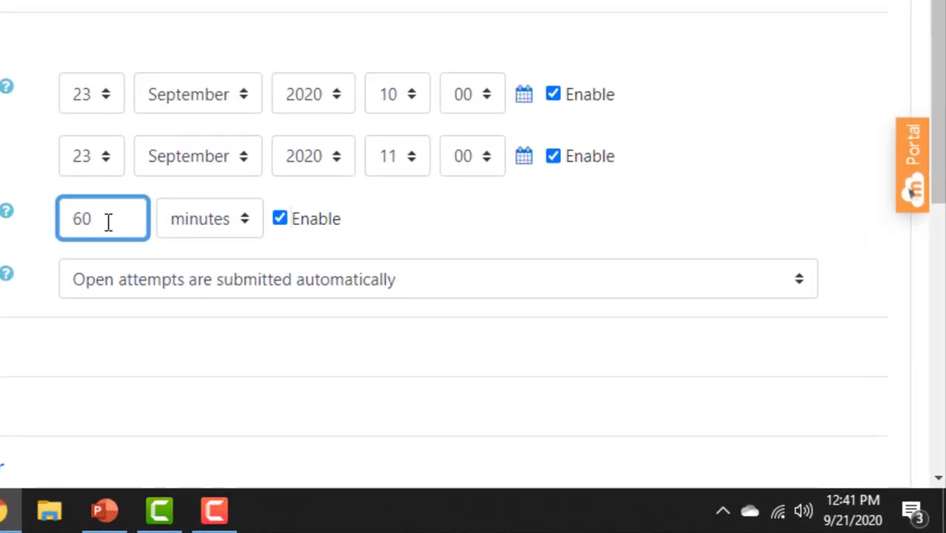
click(398, 219)
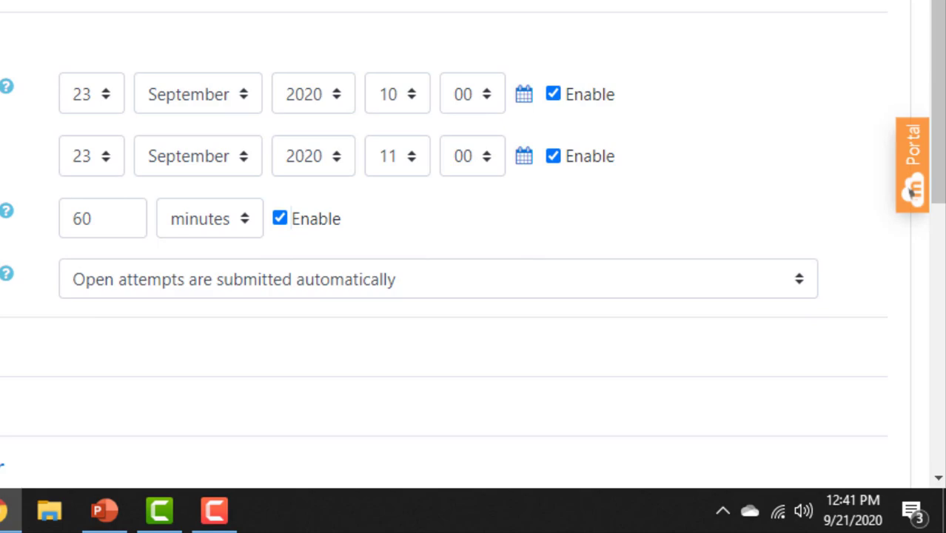
click(804, 288)
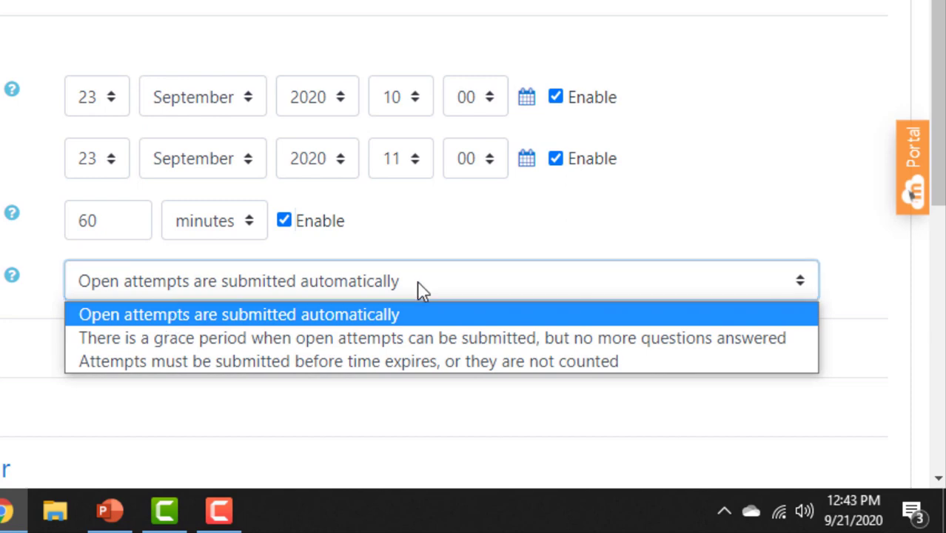
click(402, 314)
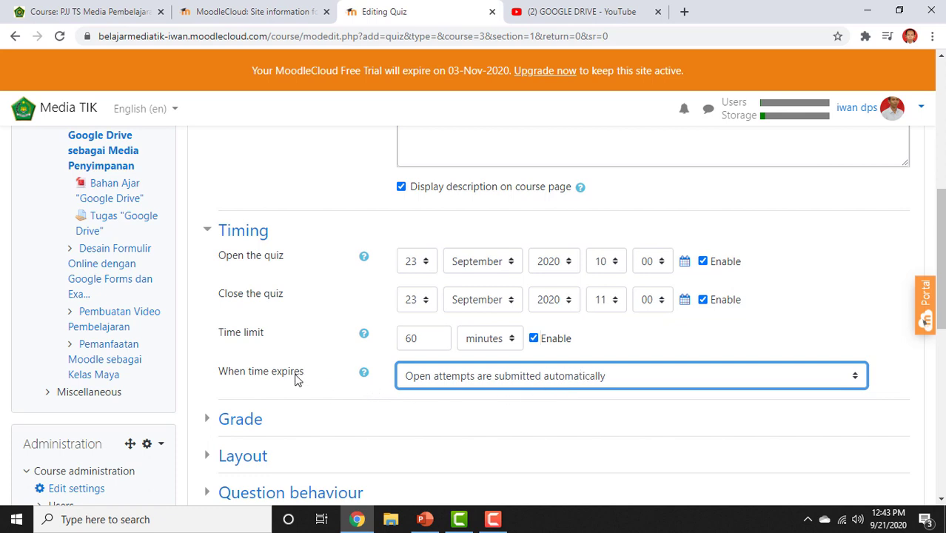
Expand the Grade settings and check the grade category and grade to pass, leaving both as they are.
scroll(539, 393, down, 1)
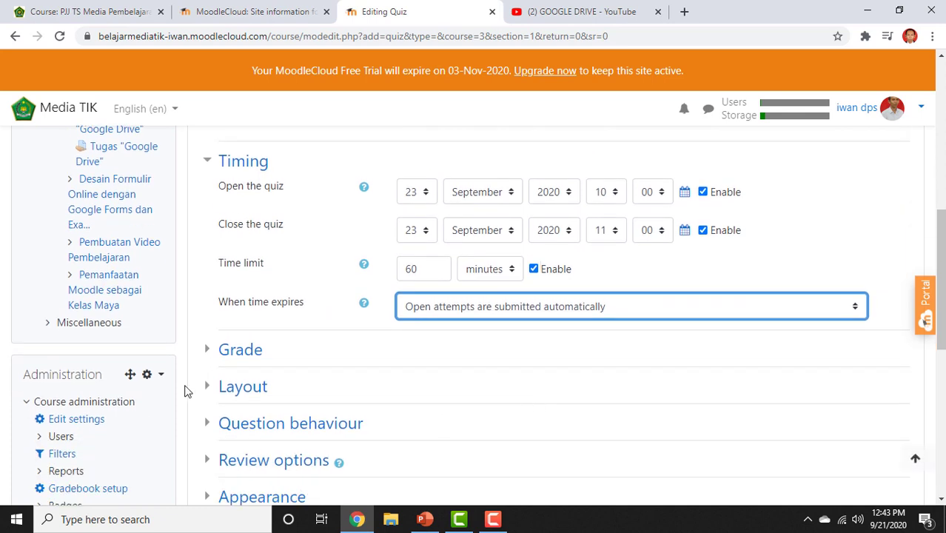
click(240, 356)
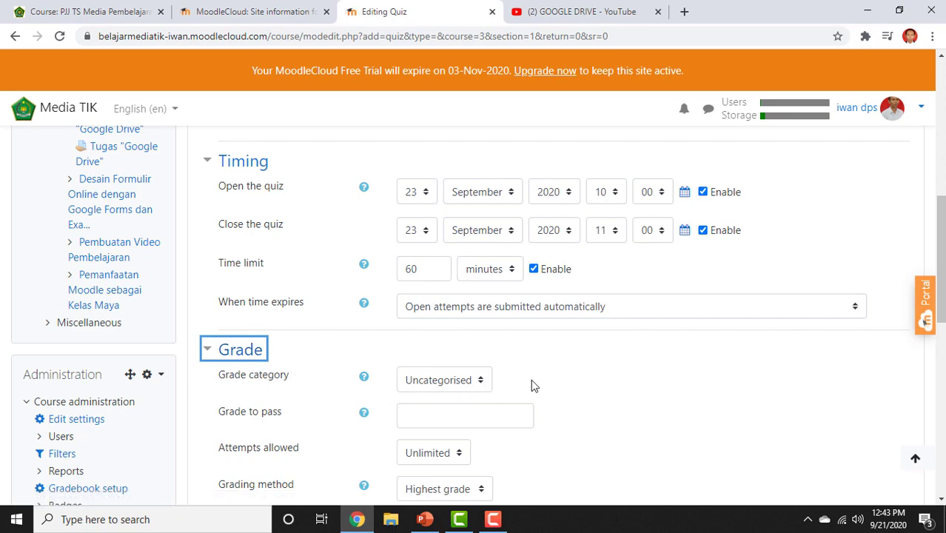
scroll(537, 382, down, 1)
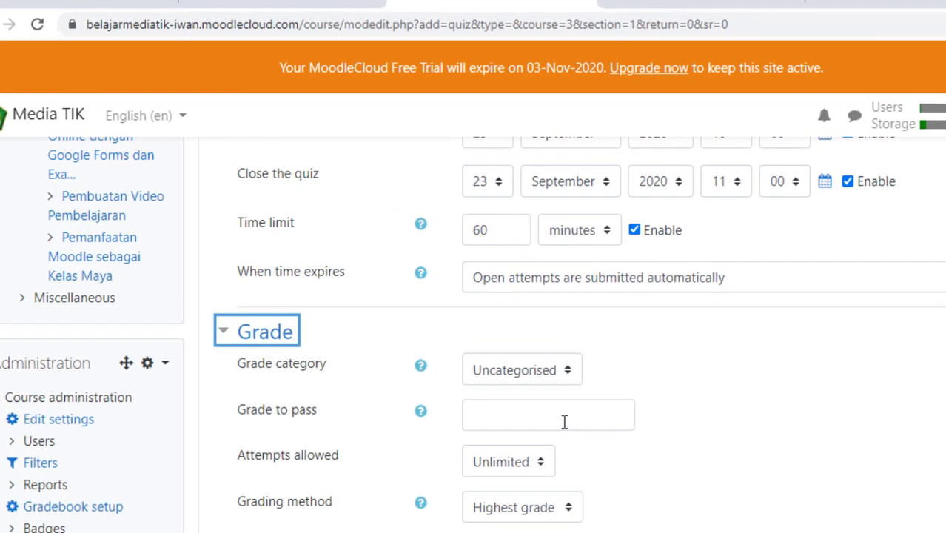
click(564, 422)
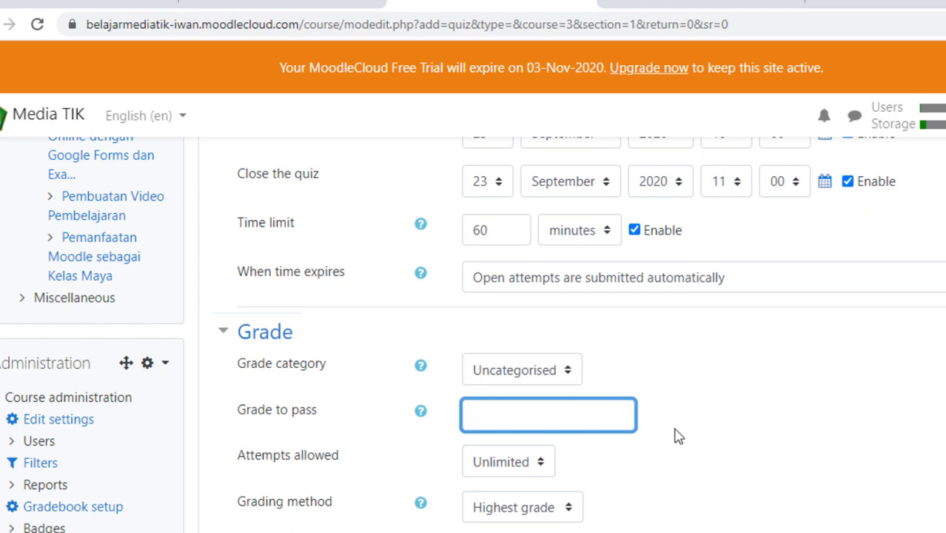
click(572, 372)
click(646, 367)
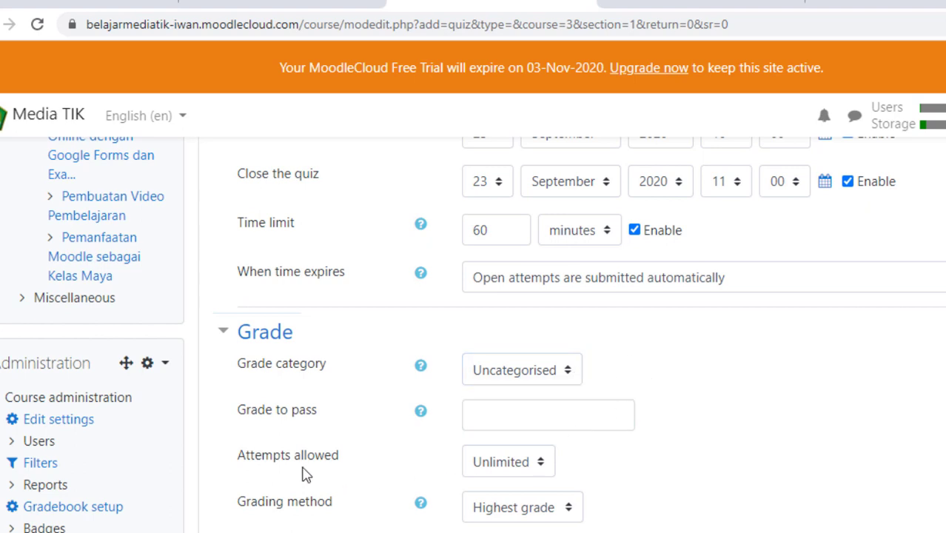
Set the attempts allowed to 2 and keep Highest grade as the grading method.
click(543, 466)
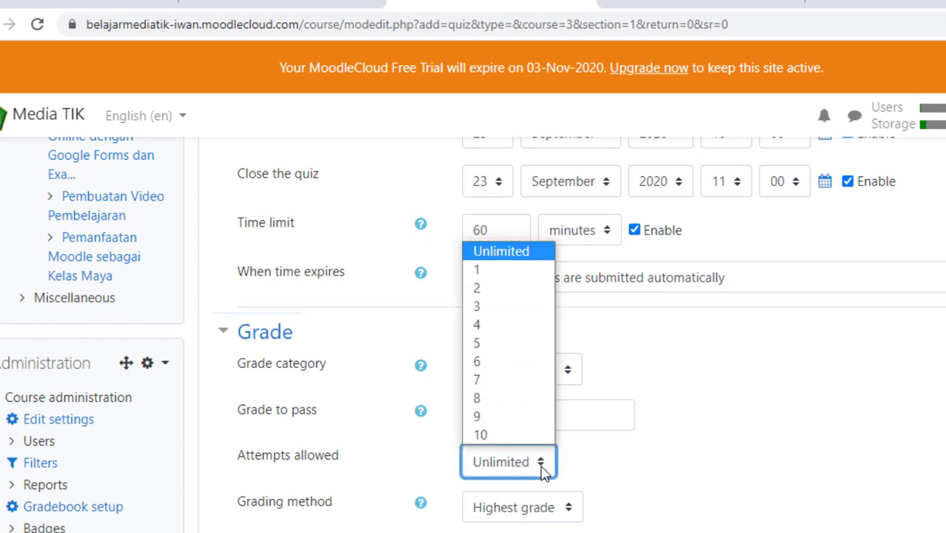
click(501, 297)
scroll(681, 422, down, 1)
scroll(681, 422, down, 1)
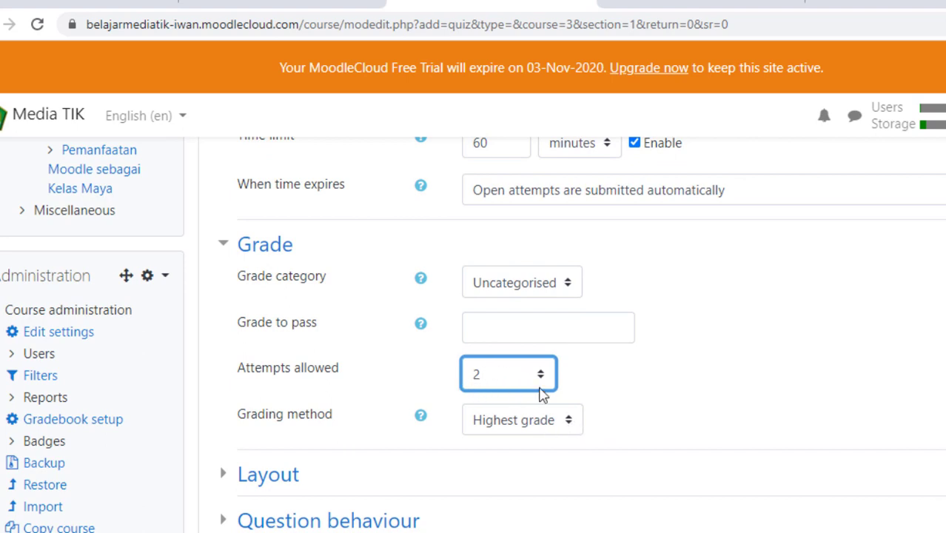
click(574, 432)
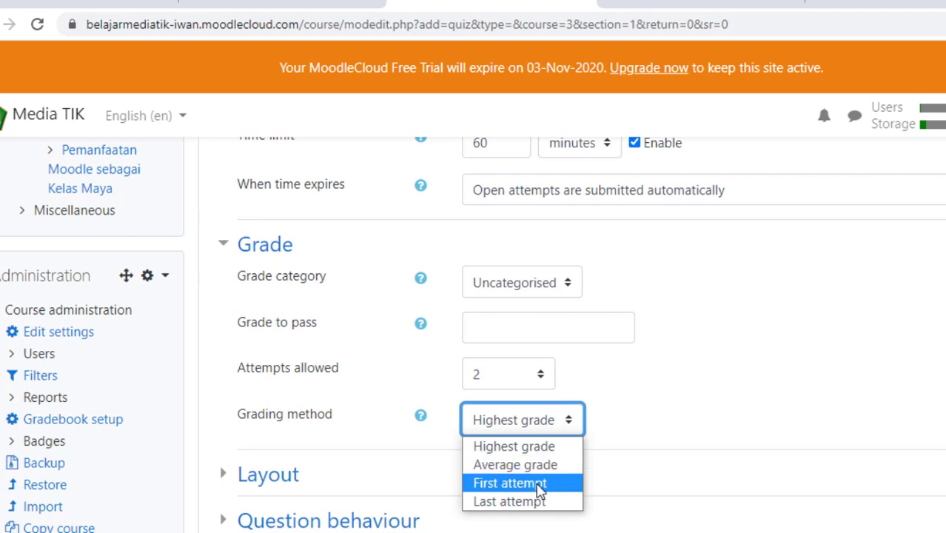
click(596, 472)
scroll(559, 460, down, 1)
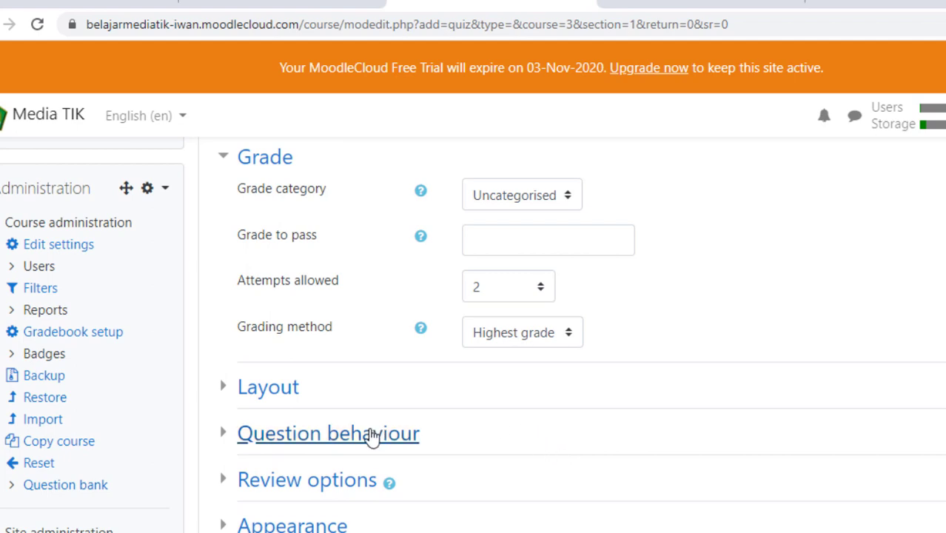
Examine the Layout and Question behaviour settings and collapse Question behaviour again.
click(221, 397)
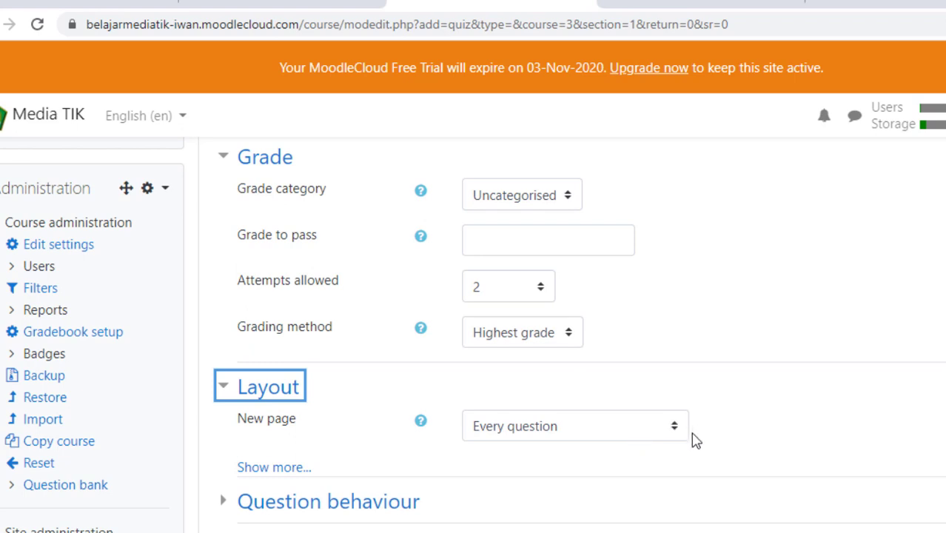
click(229, 511)
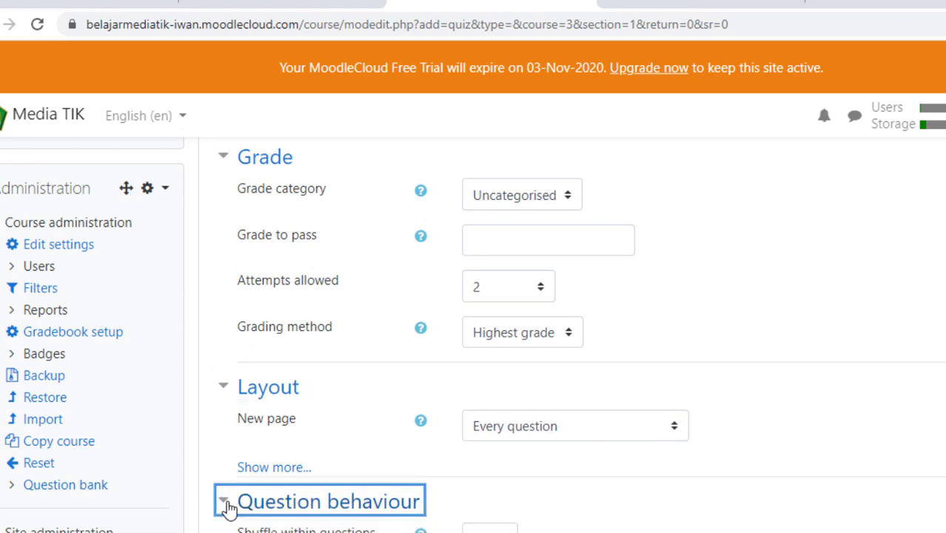
scroll(670, 484, down, 2)
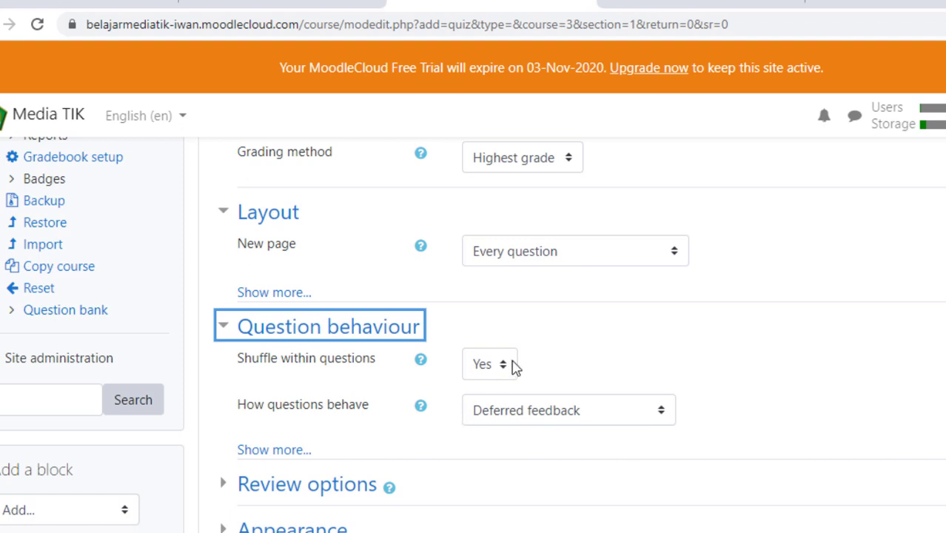
click(228, 330)
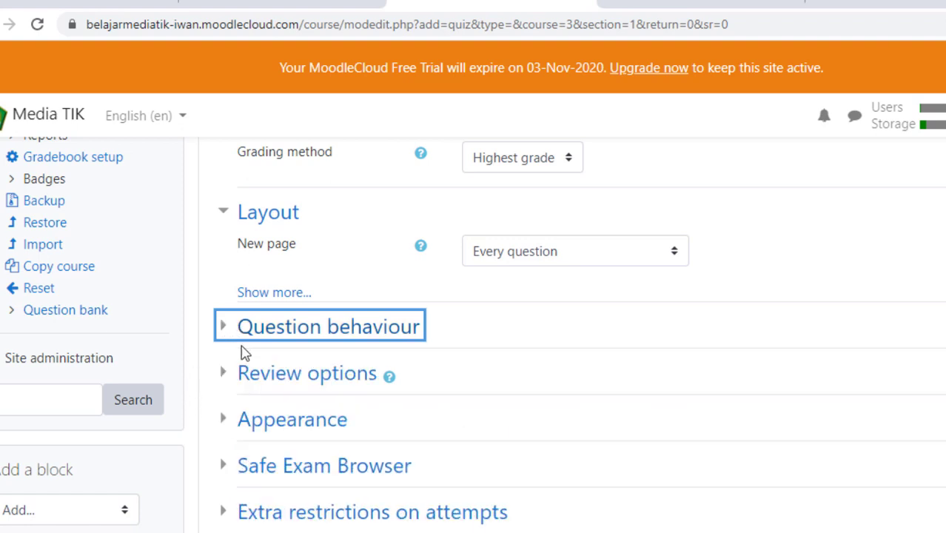
In Review options, disable The attempt for immediately after the attempt, while the quiz is still open, and after the quiz is closed.
click(230, 382)
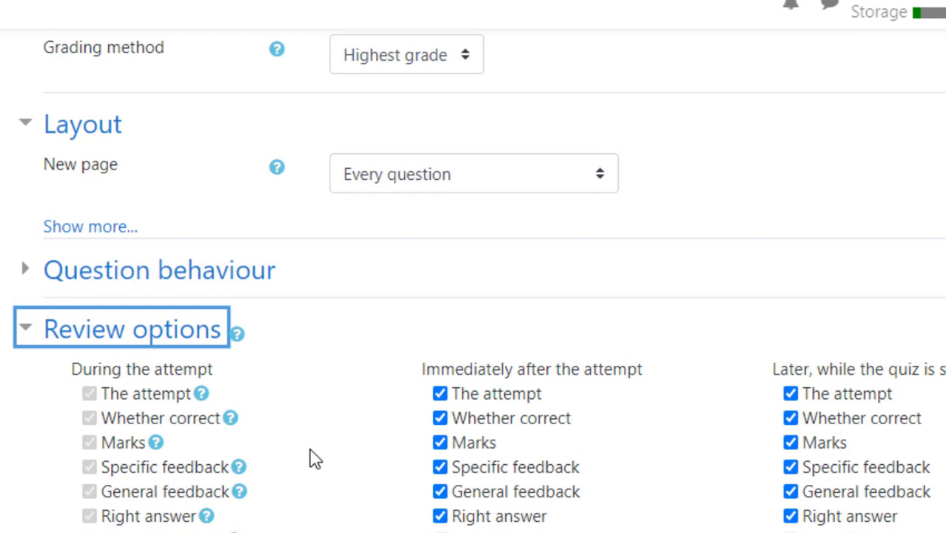
click(440, 419)
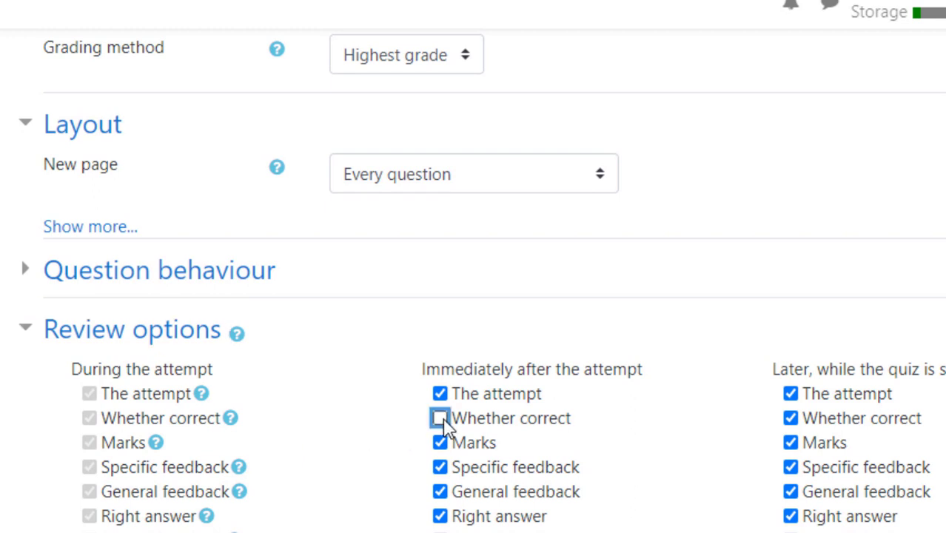
click(440, 419)
click(440, 394)
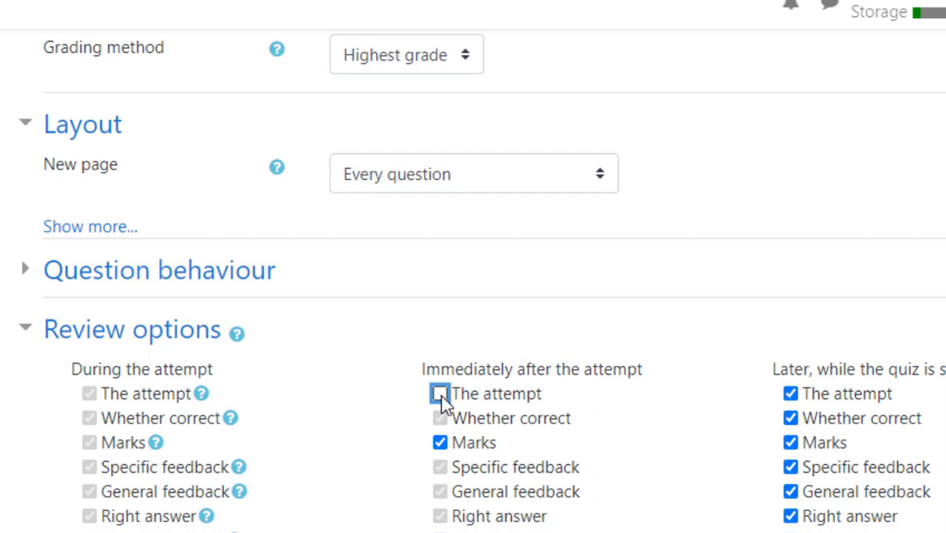
click(792, 395)
scroll(664, 443, down, 5)
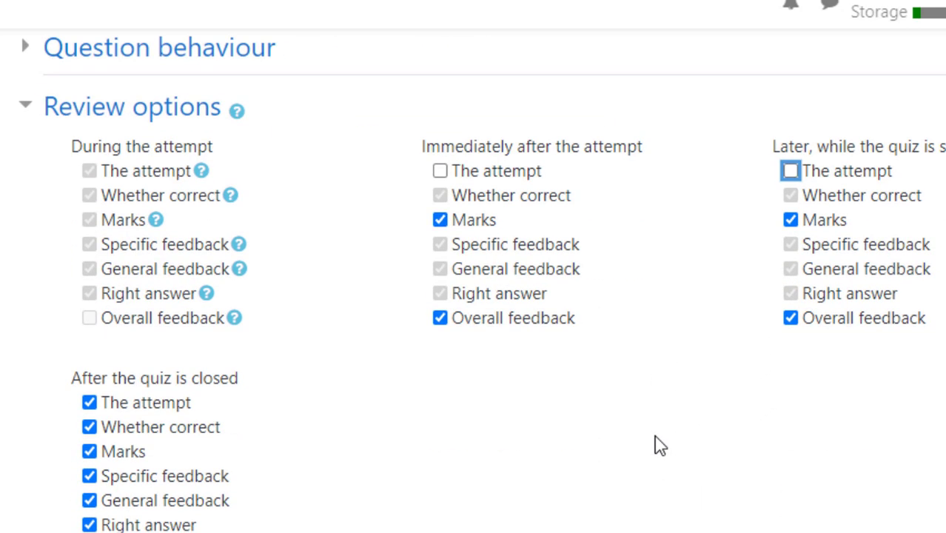
click(89, 291)
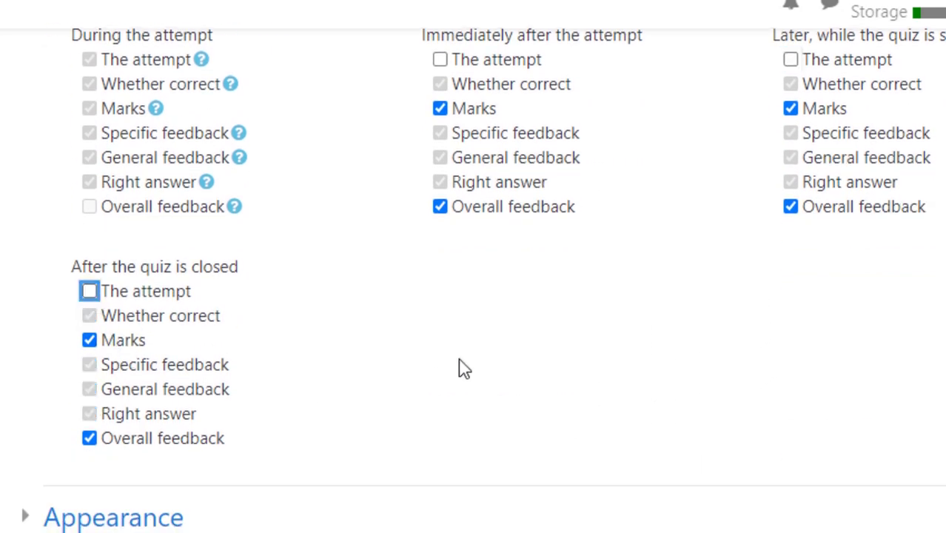
scroll(462, 367, down, 2)
scroll(467, 362, up, 5)
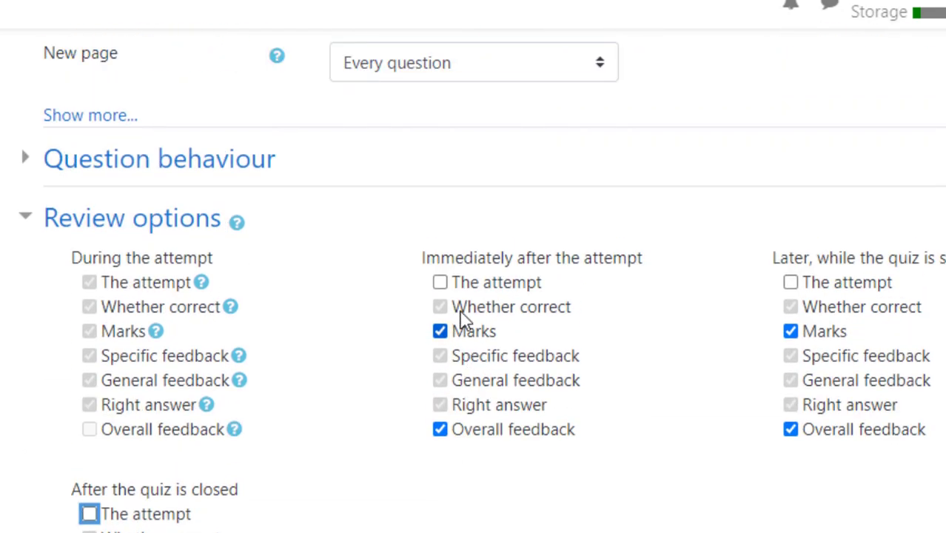
scroll(457, 458, down, 7)
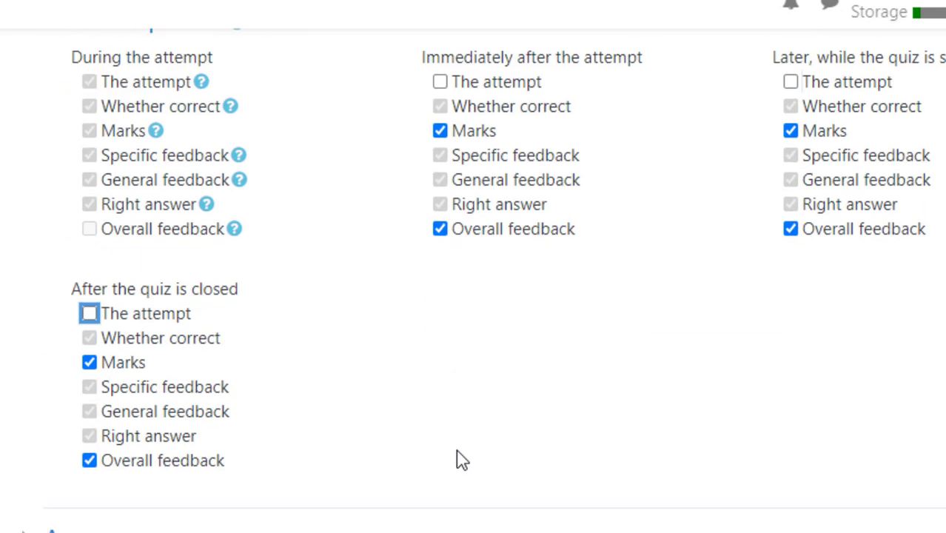
Examine the Appearance settings of the quiz and collapse them again.
scroll(457, 459, down, 2)
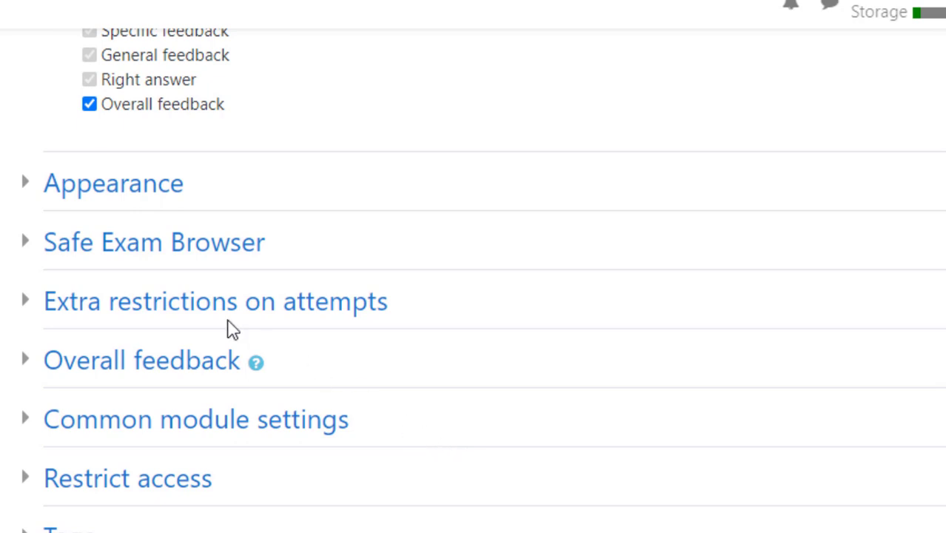
click(61, 197)
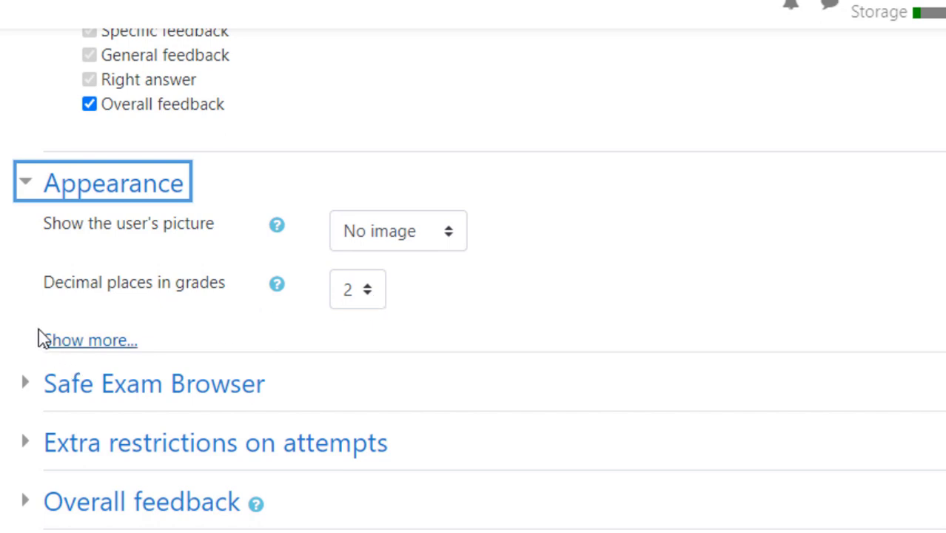
click(29, 186)
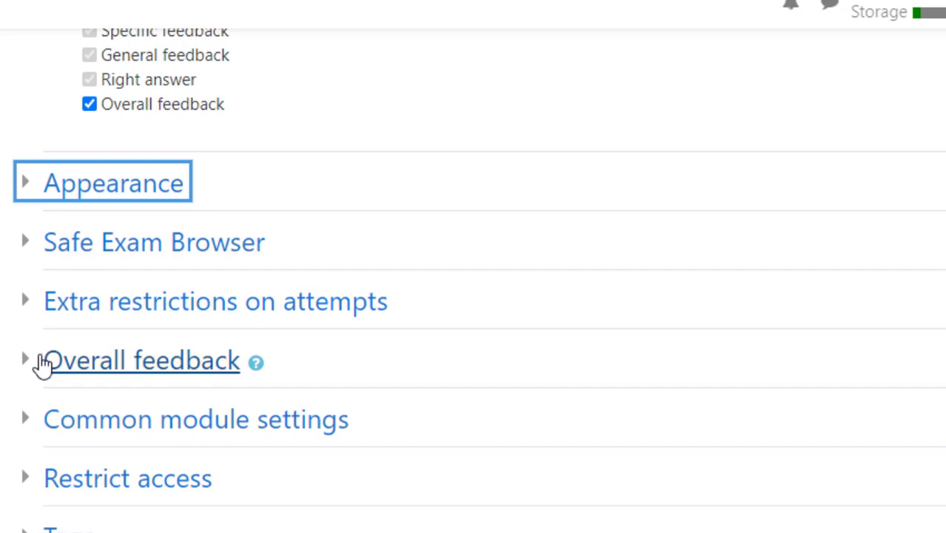
Add a Date restriction to the quiz's access restrictions.
click(31, 489)
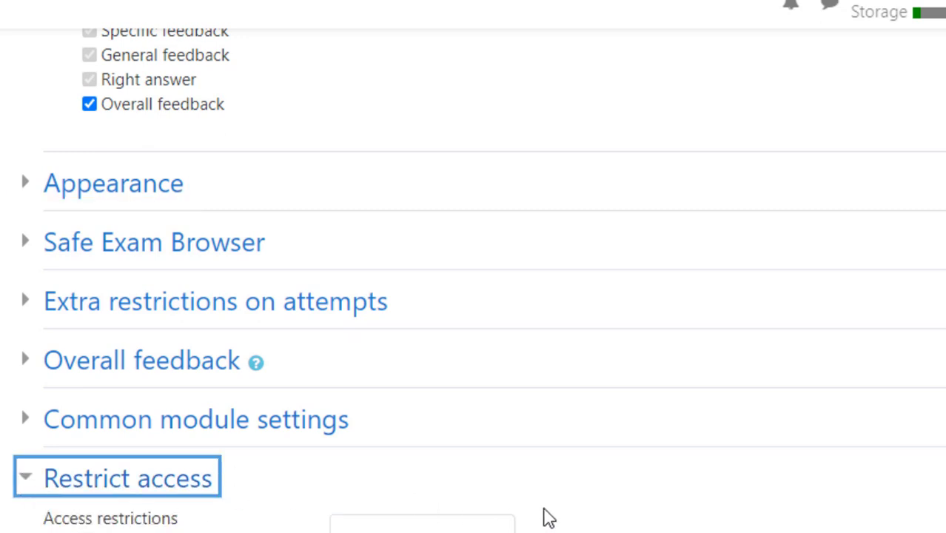
scroll(518, 516, down, 3)
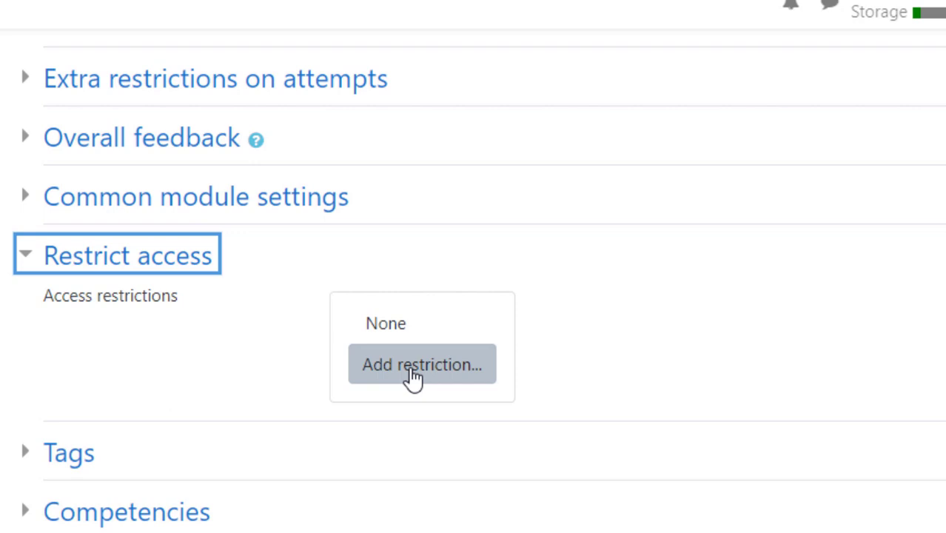
click(413, 378)
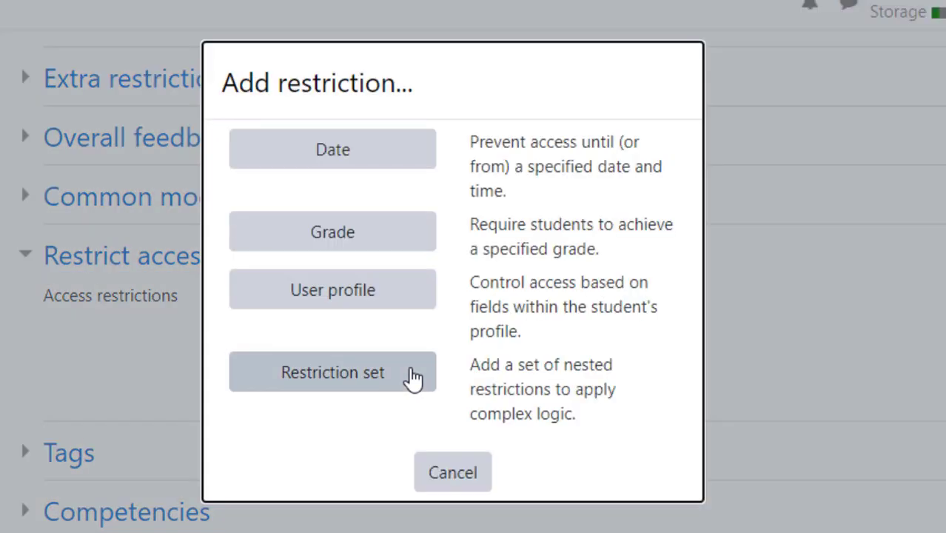
click(377, 154)
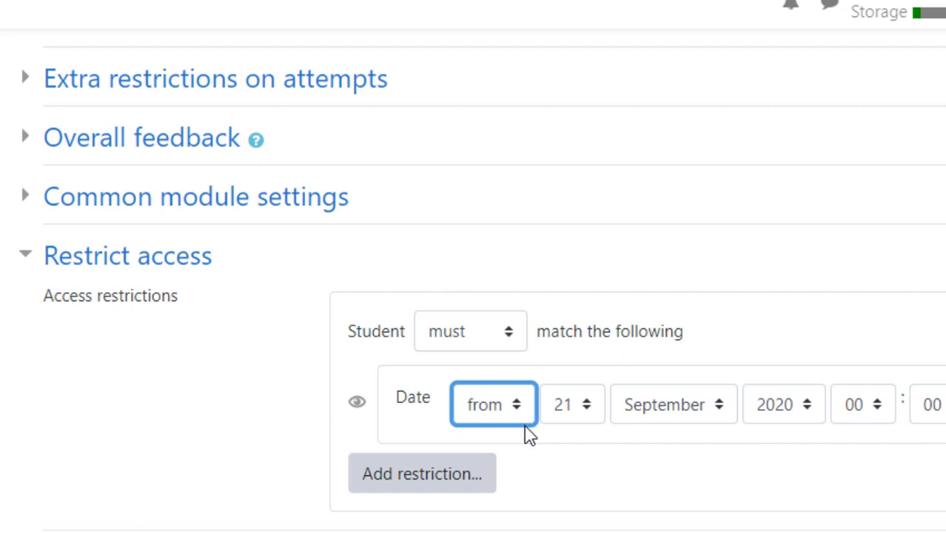
Set the date restriction to allow access from 23 September 2020 at hour 10.
click(587, 410)
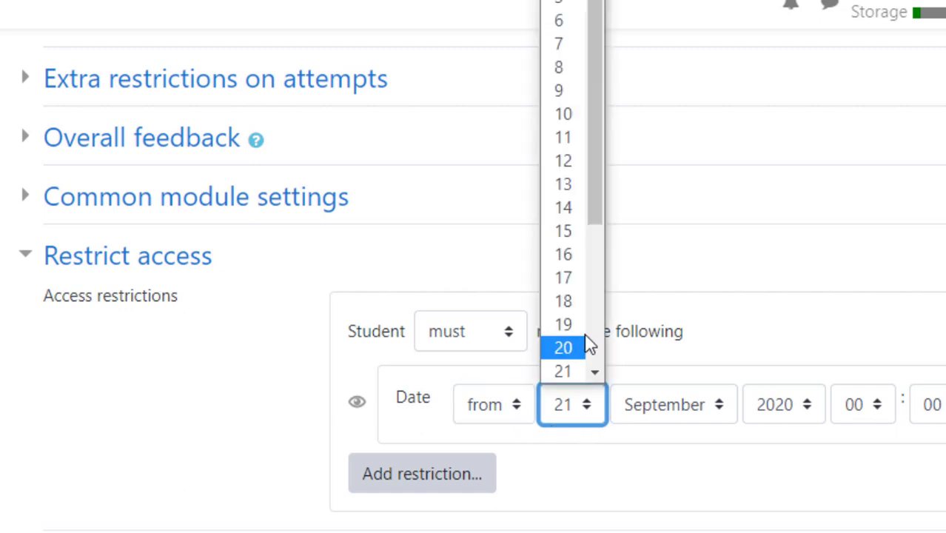
drag(598, 211, 568, 292)
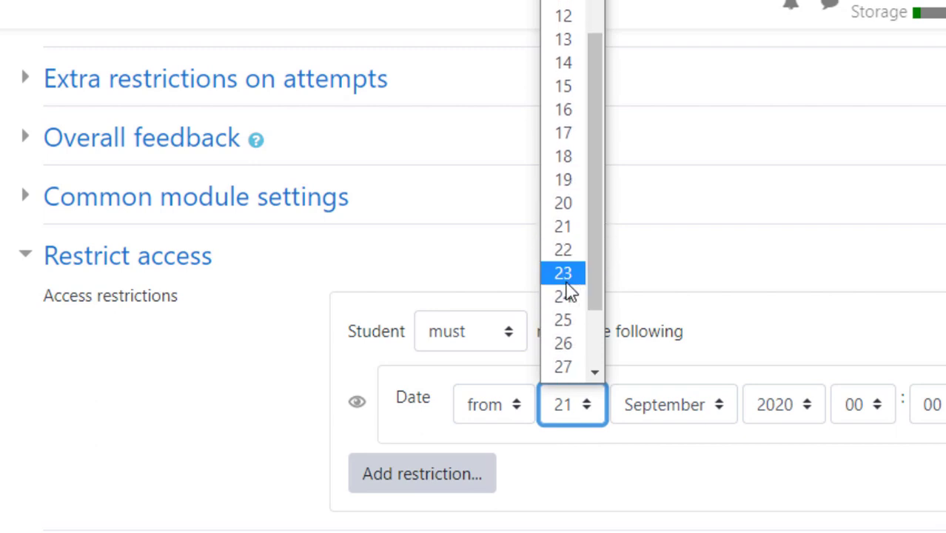
click(566, 277)
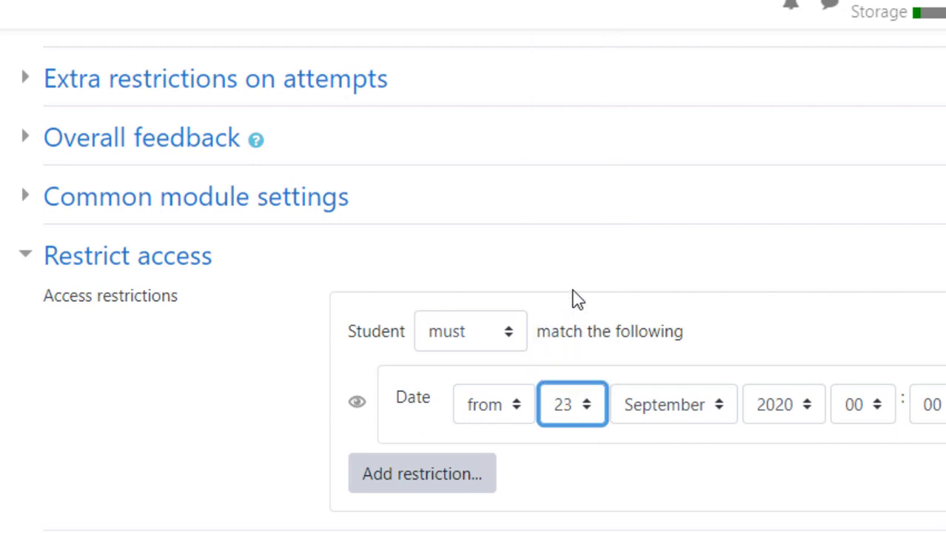
click(871, 408)
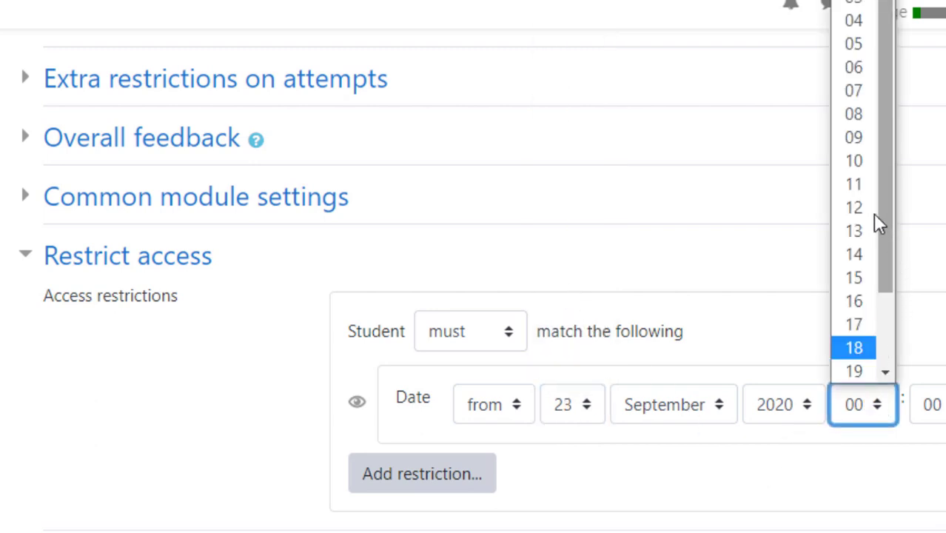
click(861, 164)
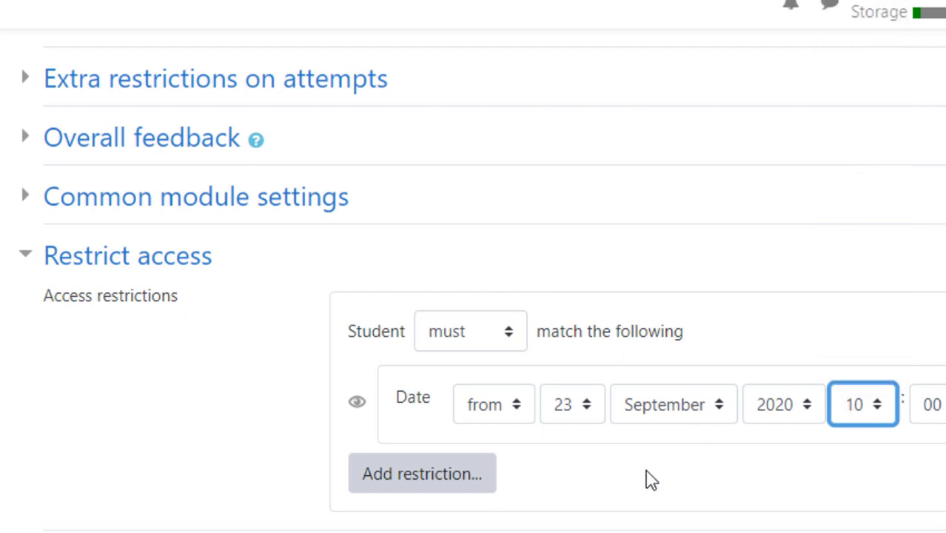
Save the quiz settings and return to the course page.
scroll(649, 480, down, 2)
scroll(649, 479, down, 2)
scroll(648, 479, up, 2)
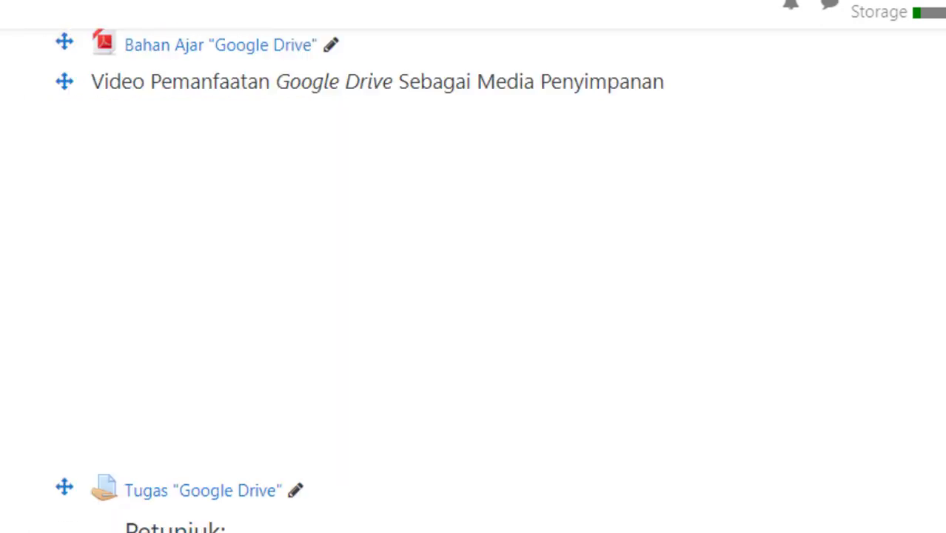
Open the UJIAN "Google Drive" quiz from the course page and go to its question editing page.
scroll(491, 495, down, 7)
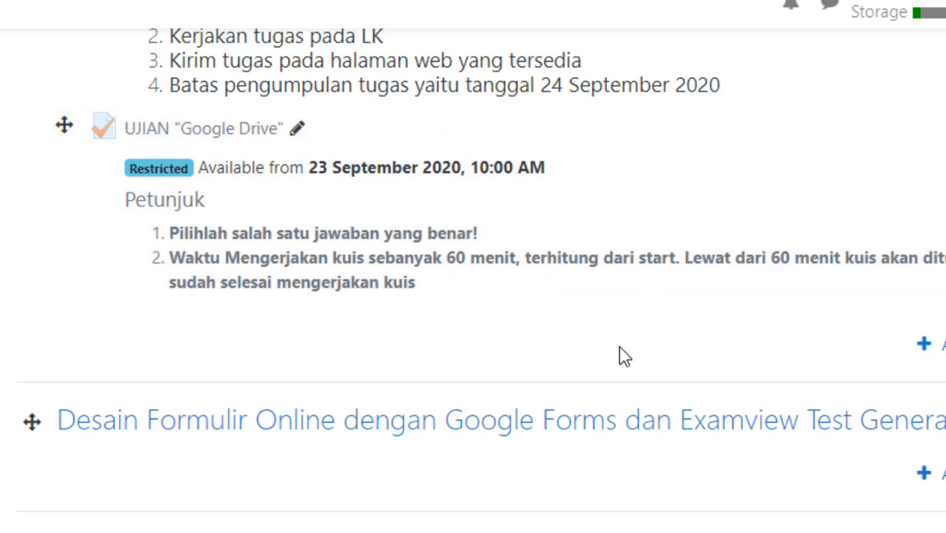
scroll(617, 353, up, 2)
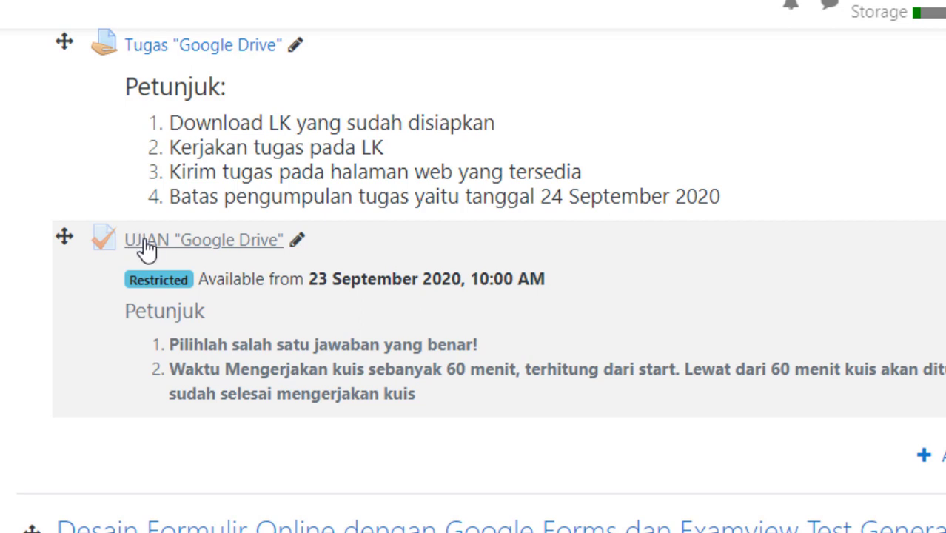
click(147, 248)
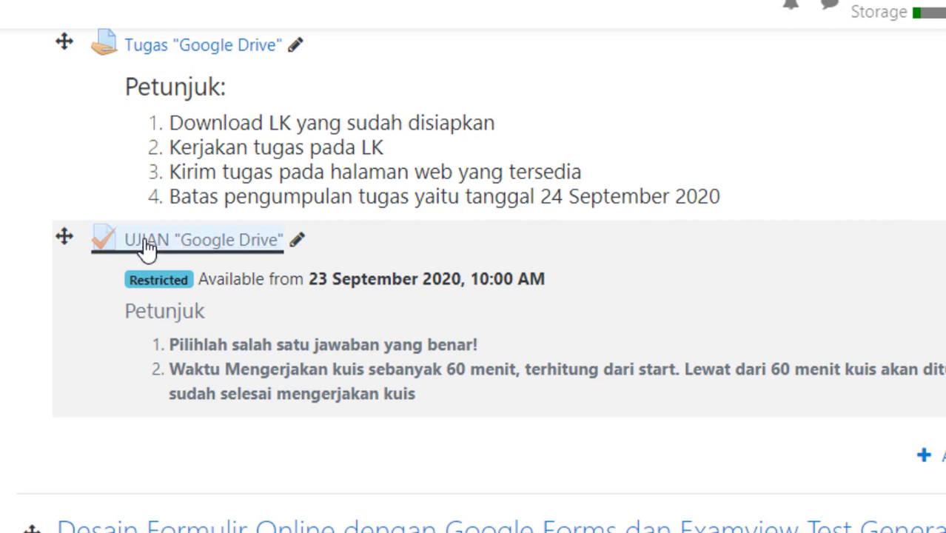
scroll(492, 436, down, 3)
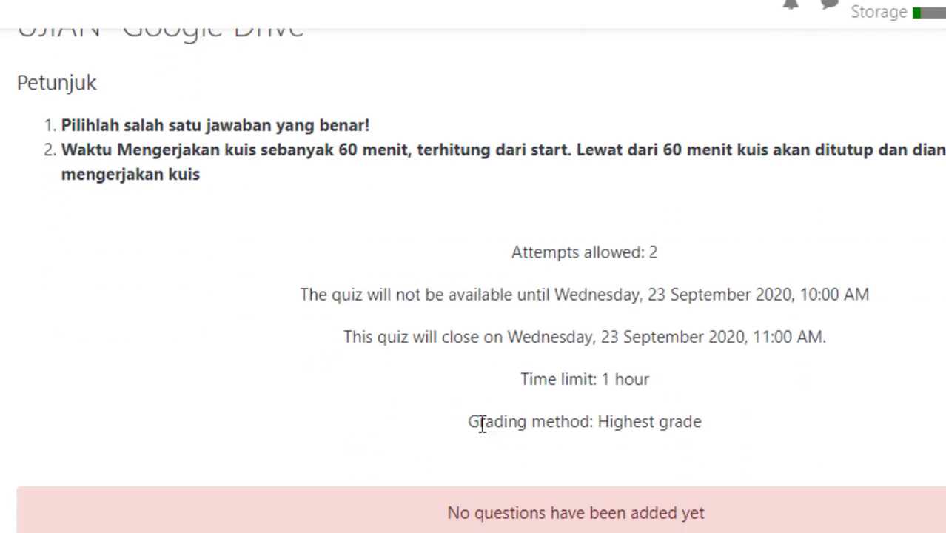
scroll(798, 463, down, 3)
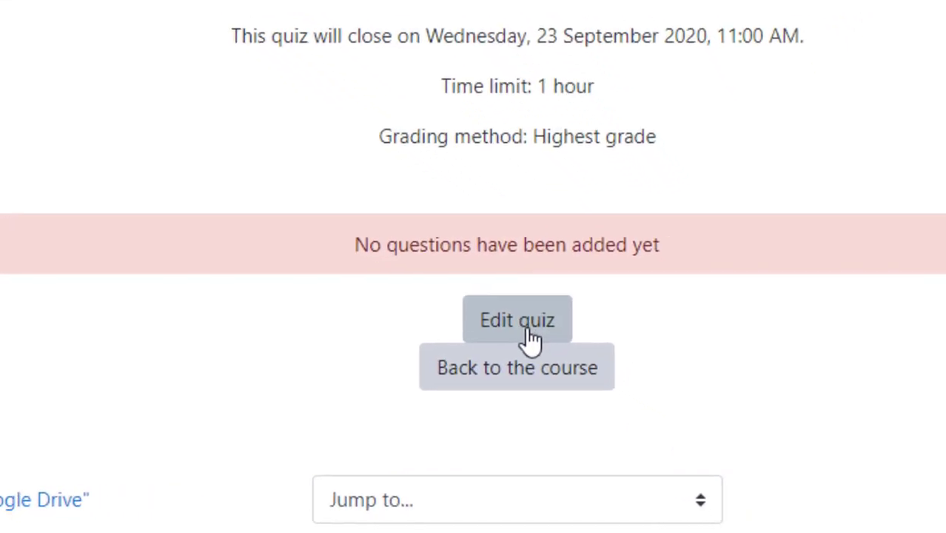
click(537, 323)
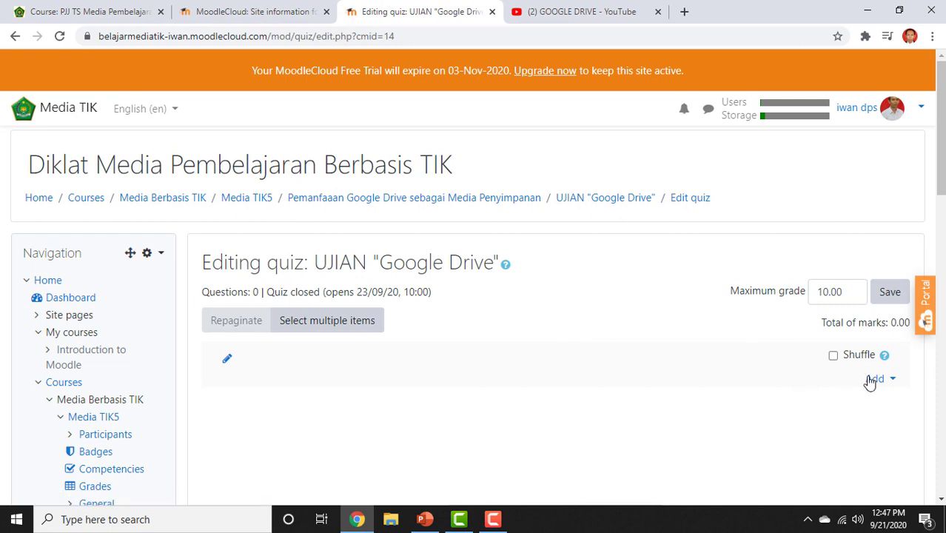
Examine the categories offered for adding questions from the question bank and close the dialog without adding any.
click(873, 379)
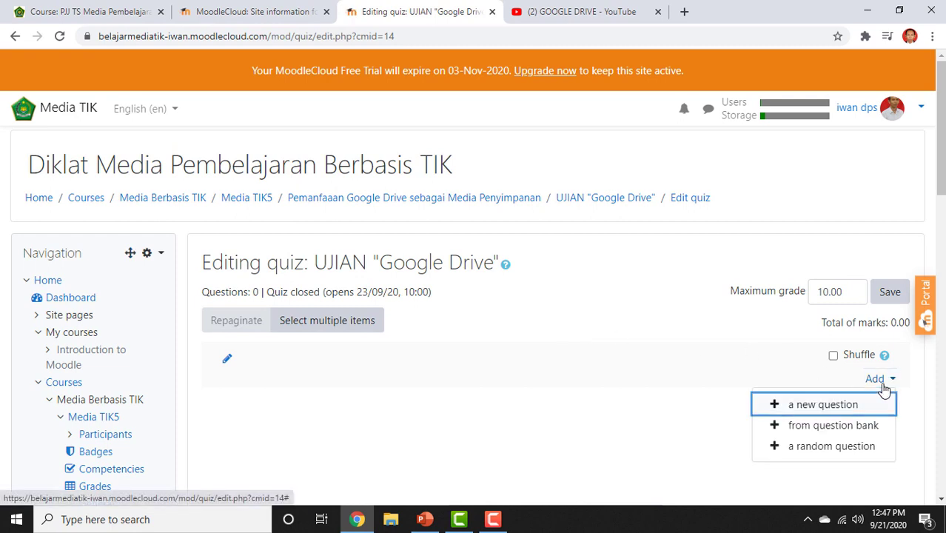
click(841, 428)
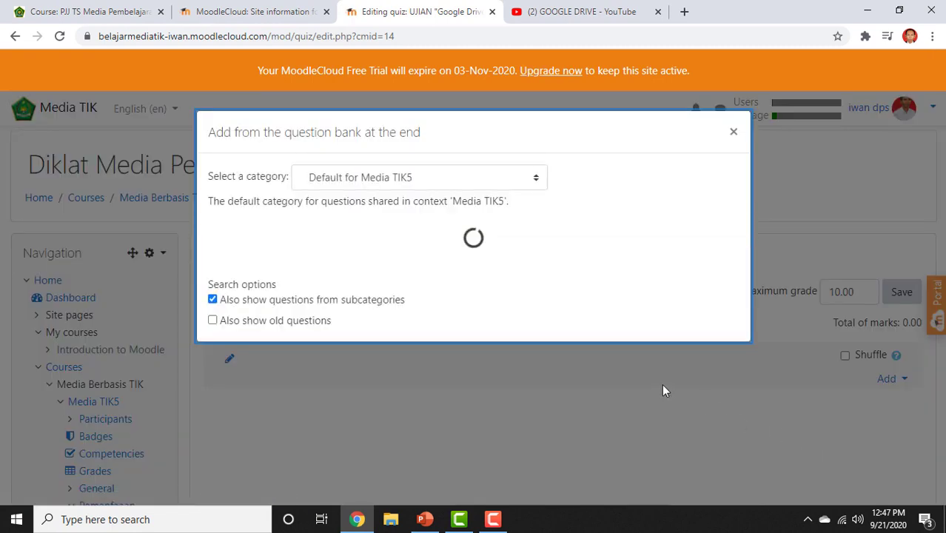
click(537, 184)
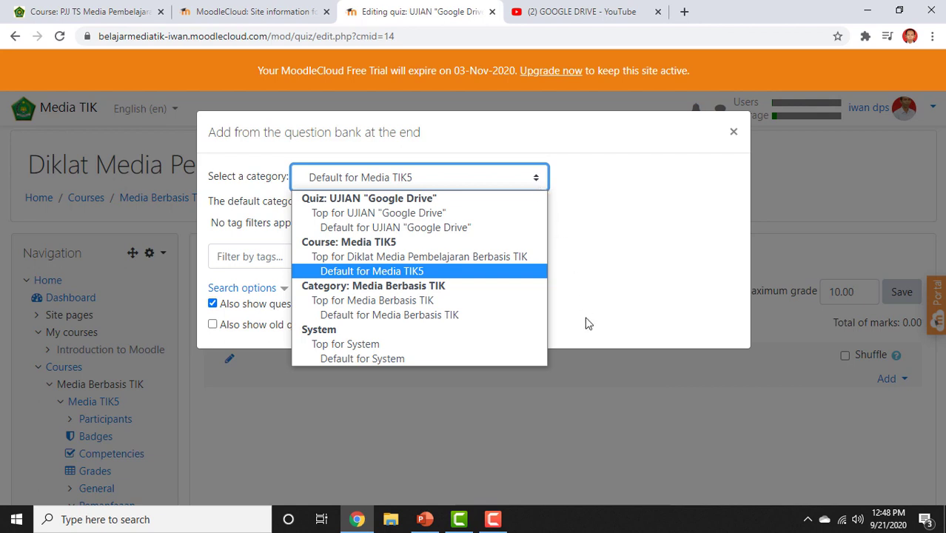
click(621, 405)
key(Escape)
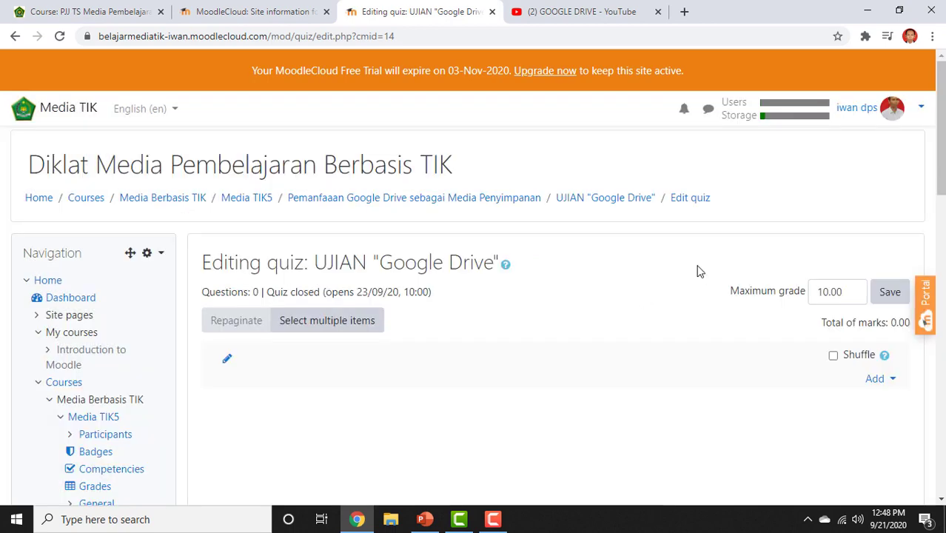
Leave the quiz editing page, go to the site home page and open the front page question bank.
click(15, 35)
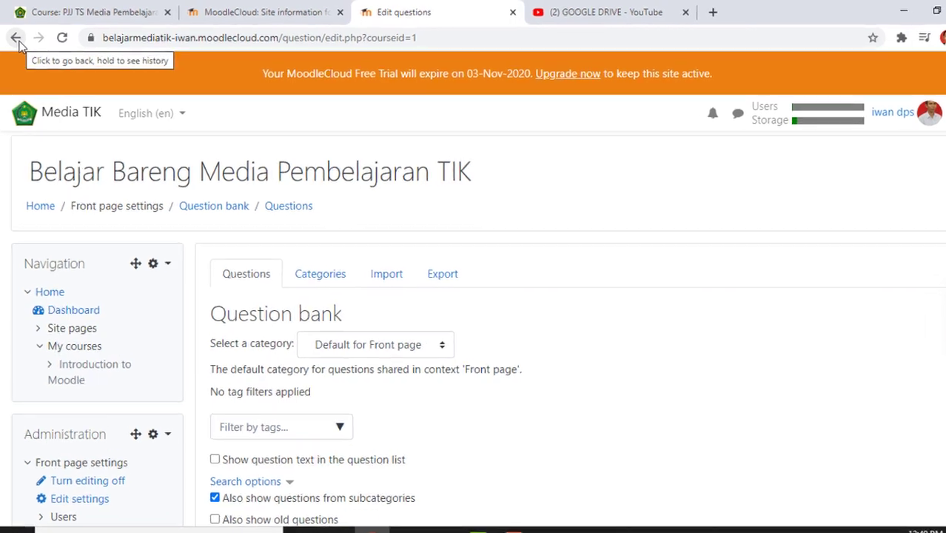
click(51, 319)
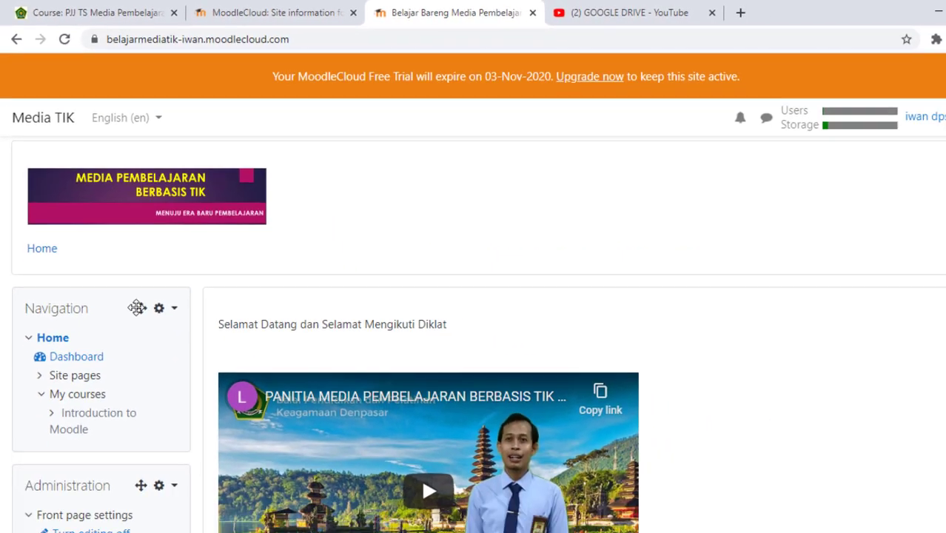
scroll(124, 283, down, 2)
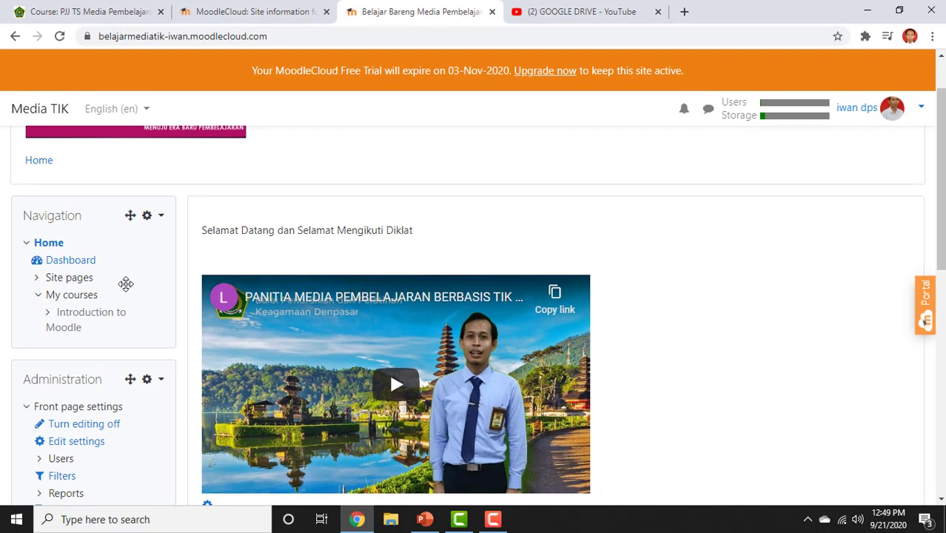
scroll(127, 290, down, 2)
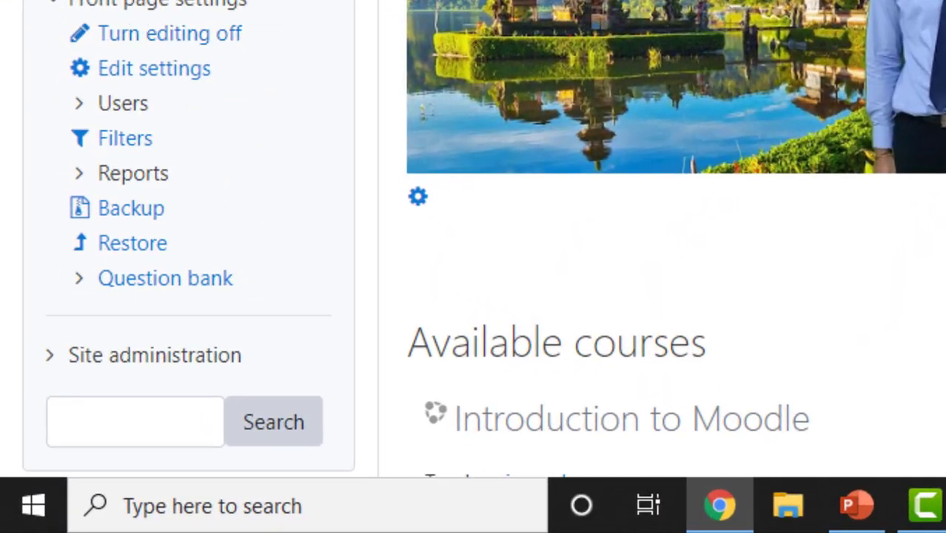
scroll(243, 102, down, 4)
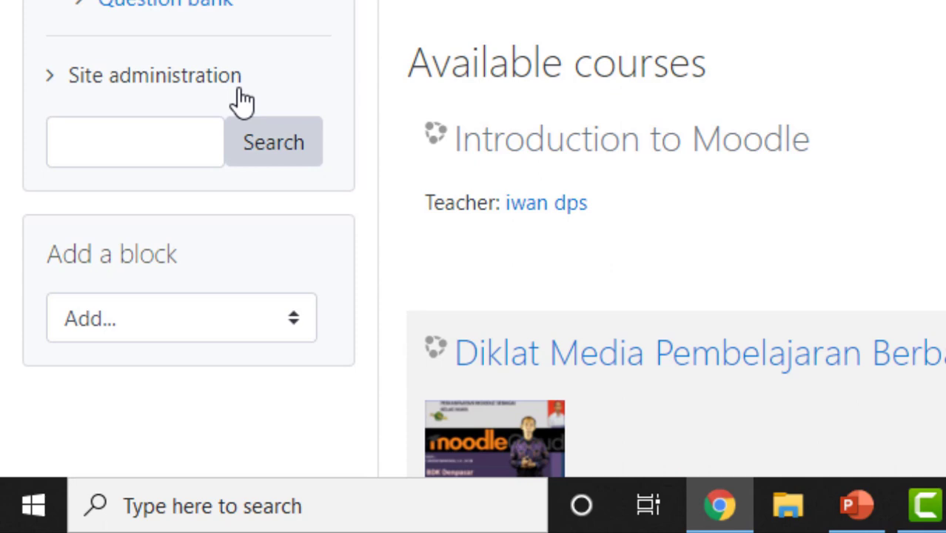
click(153, 89)
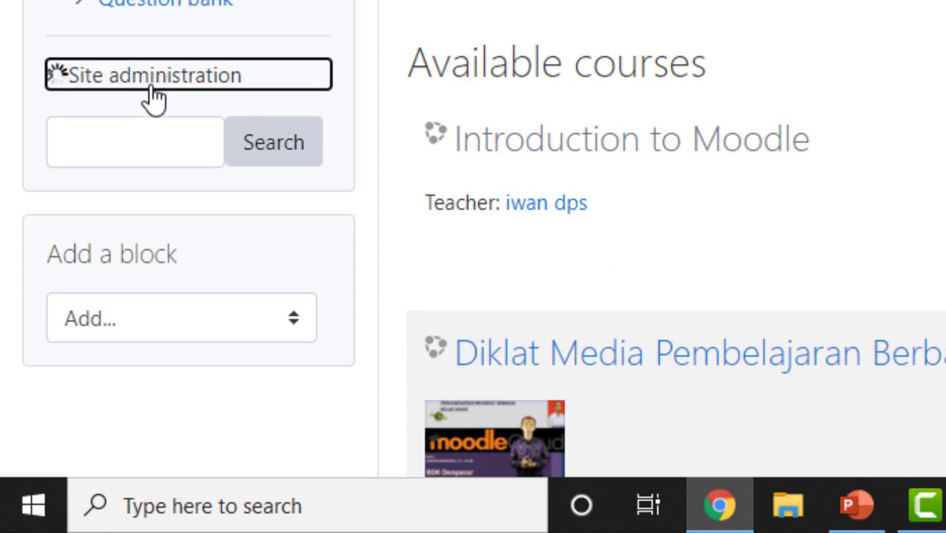
scroll(200, 132, down, 3)
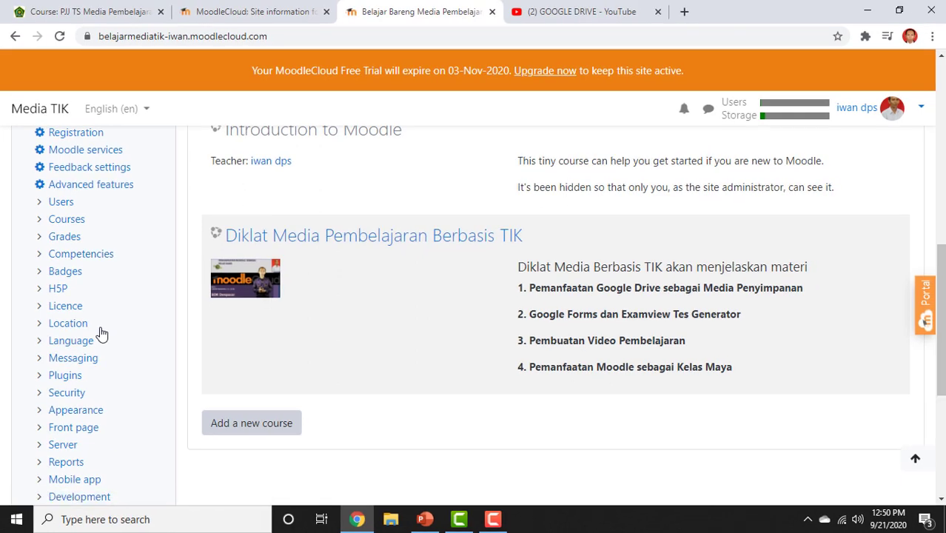
scroll(102, 335, down, 2)
scroll(102, 334, up, 4)
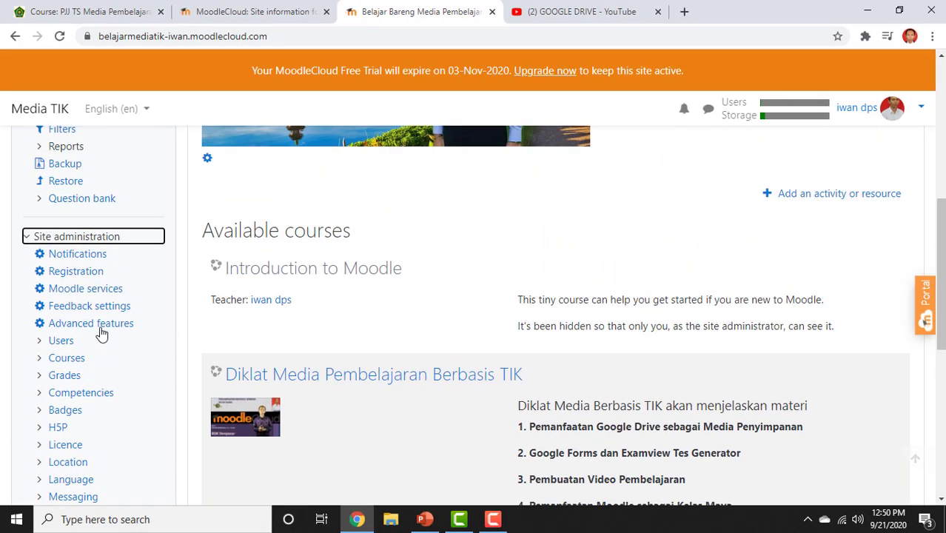
scroll(101, 335, up, 1)
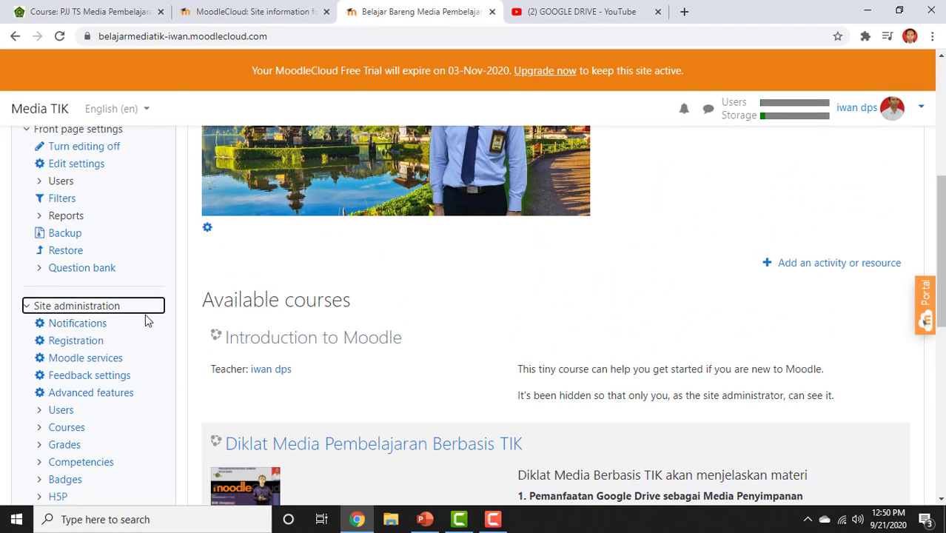
click(87, 268)
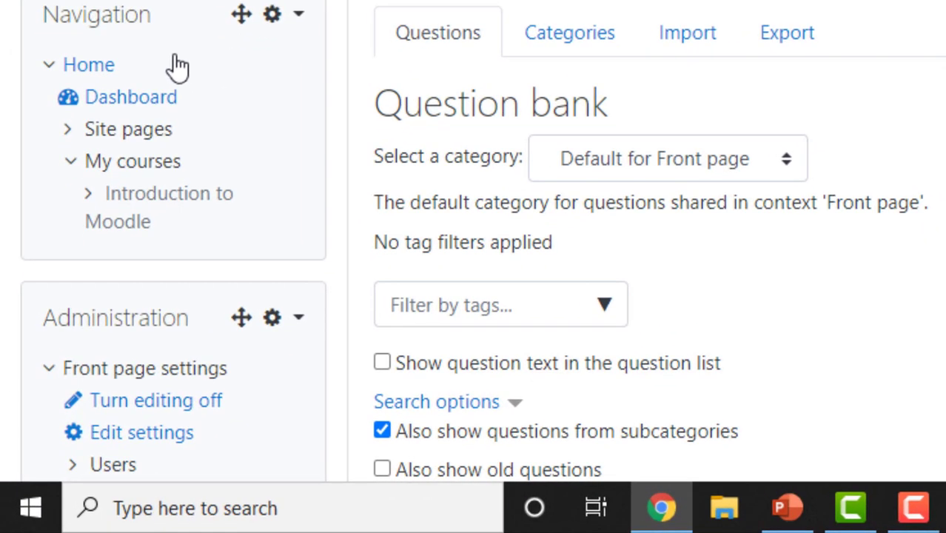
Open the question import page and select Blackboard as the file format.
scroll(482, 241, down, 2)
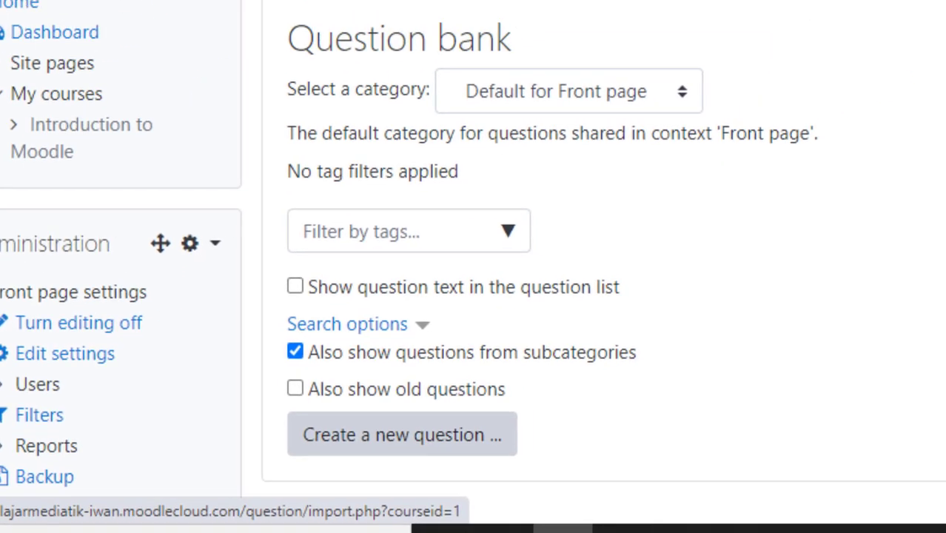
click(175, 245)
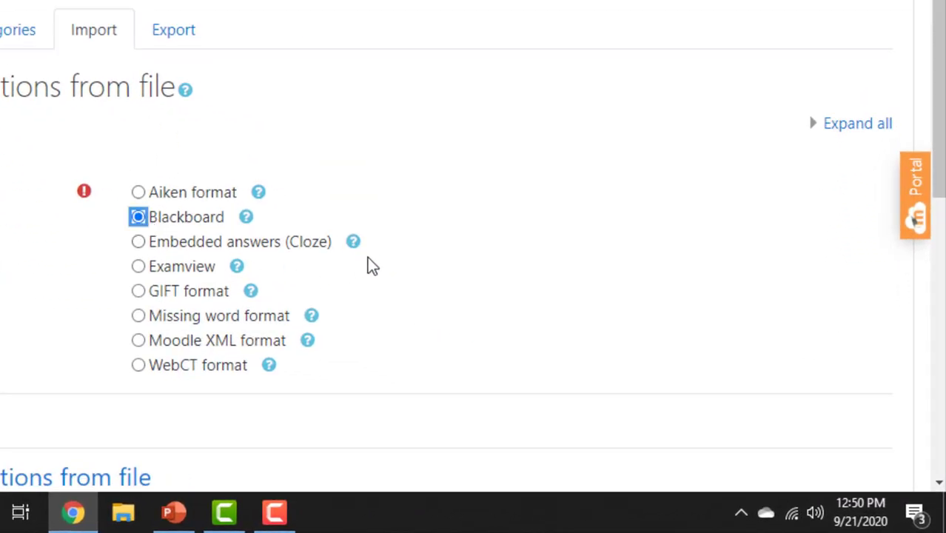
Upload Soal Pembuatan Video Pembelajaran.zip from the folder "4. Pembuatan video pembelajaran gabungan-FINAL OK" as the import file.
scroll(368, 259, down, 3)
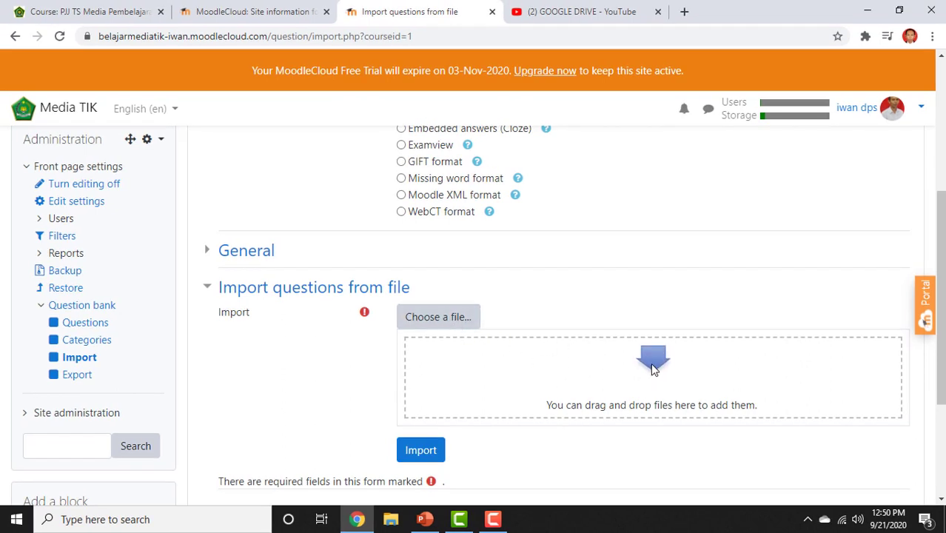
click(459, 320)
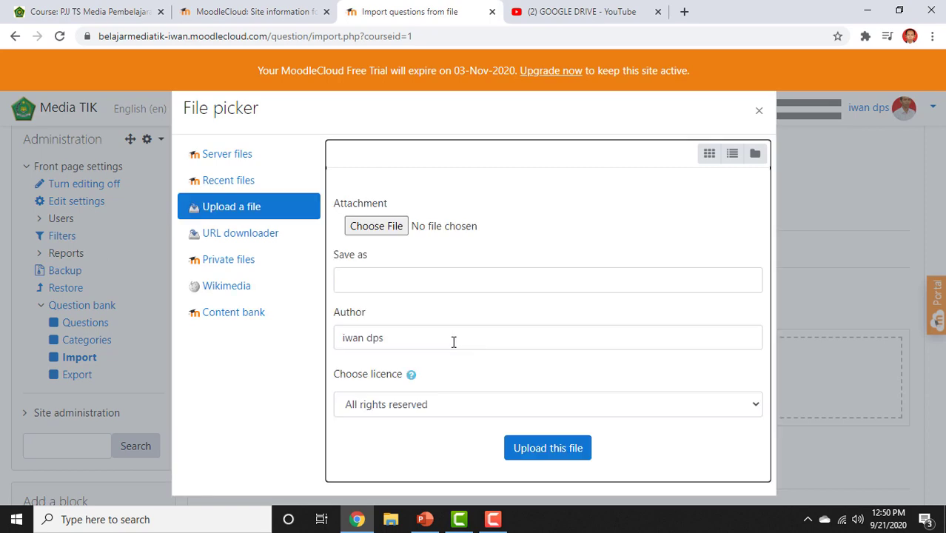
click(384, 224)
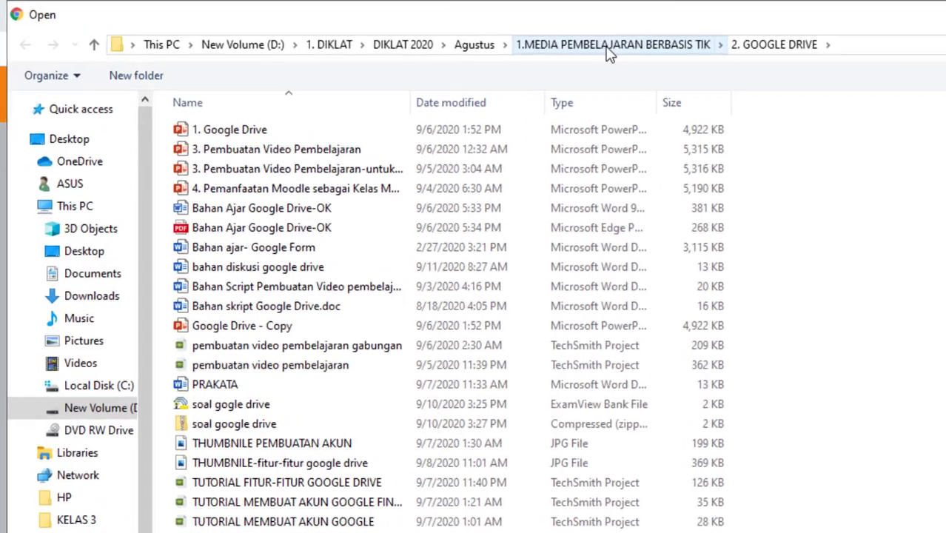
click(454, 34)
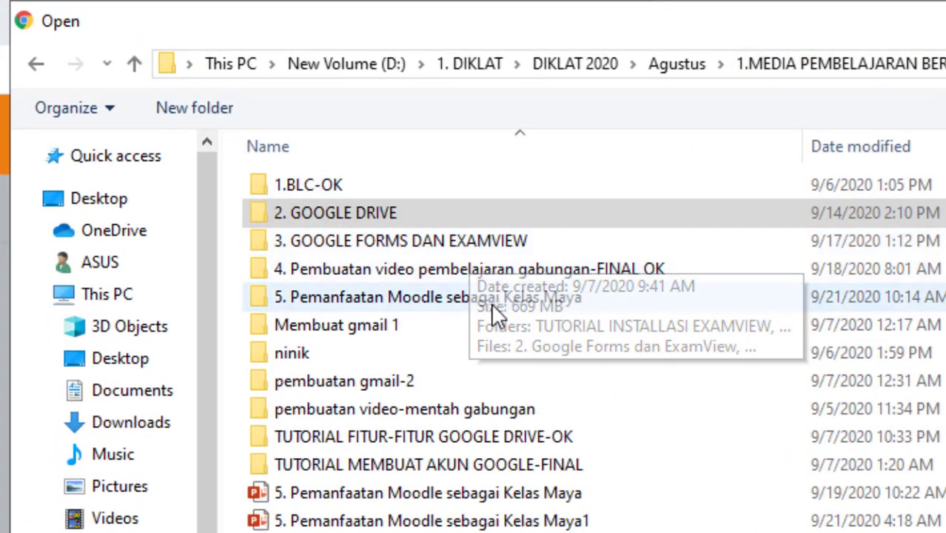
double_click(465, 268)
scroll(542, 492, down, 1)
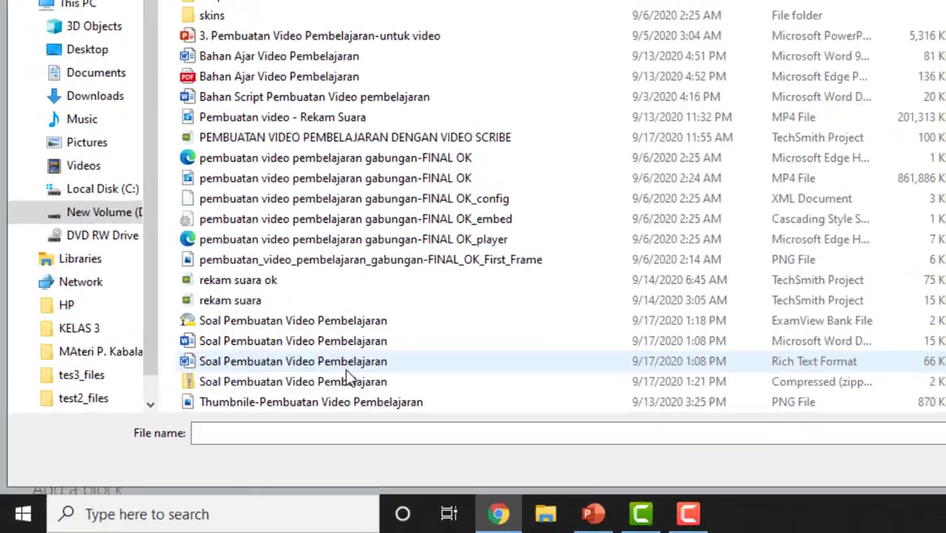
click(274, 457)
key(Return)
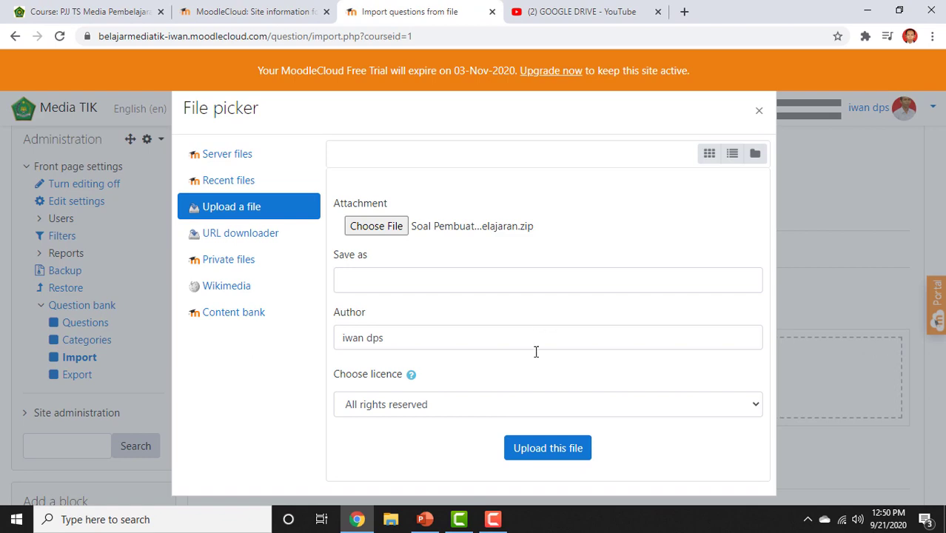
click(552, 454)
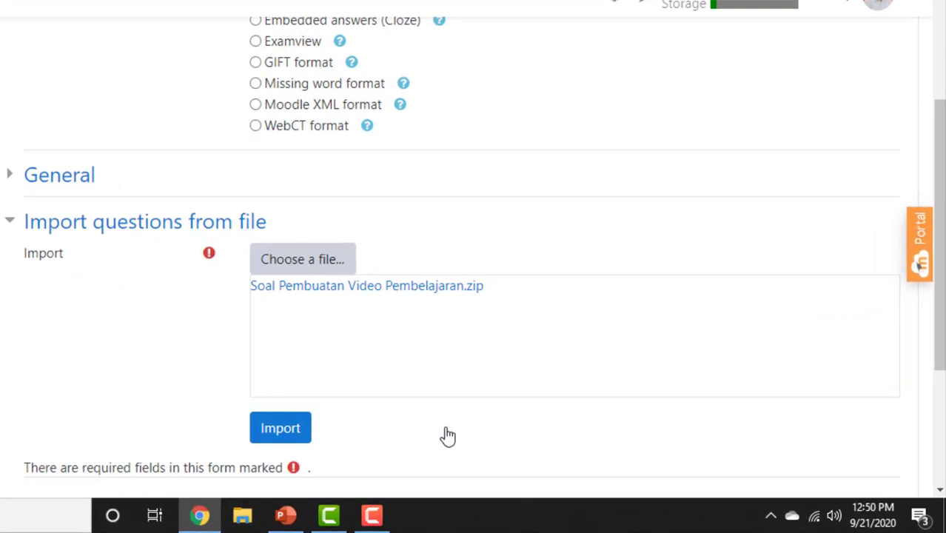
Import the questions from the uploaded file, review them and continue to the question bank.
scroll(361, 378, down, 1)
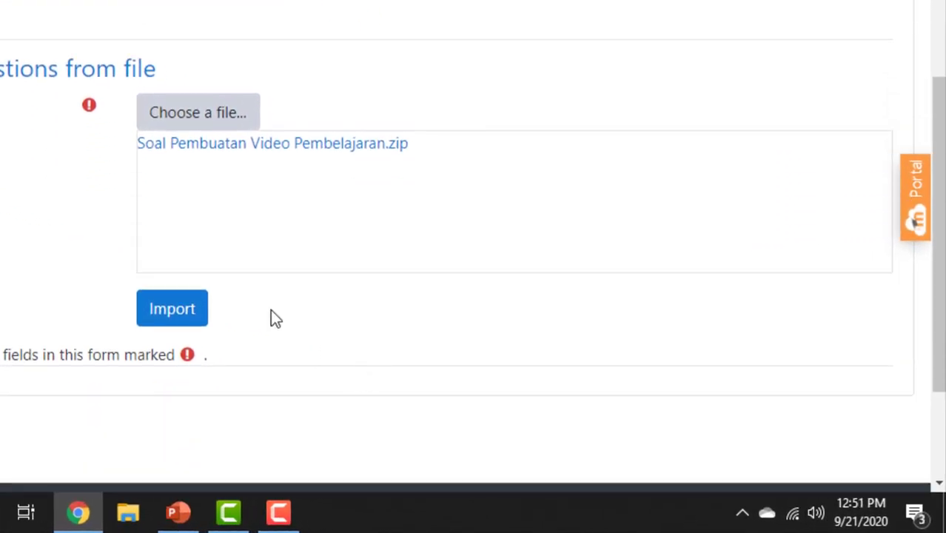
click(176, 314)
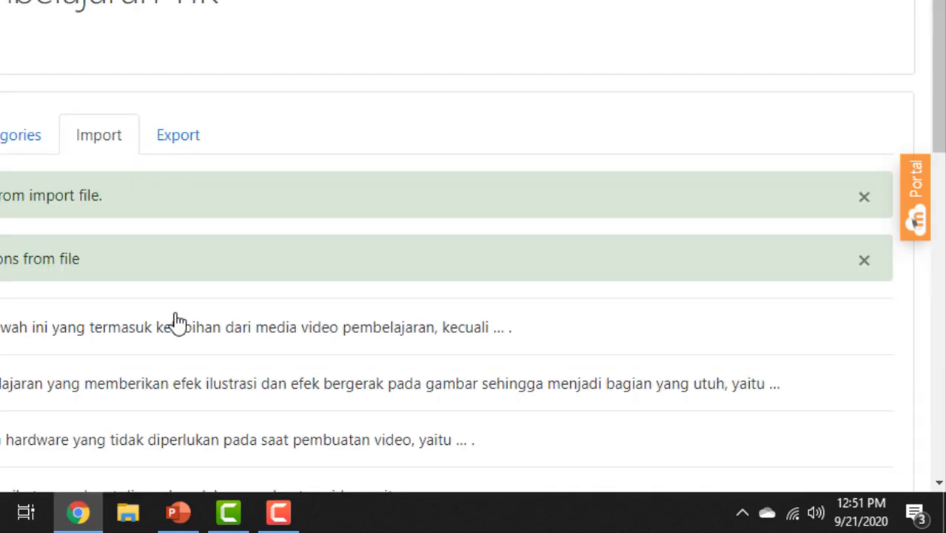
scroll(207, 309, down, 2)
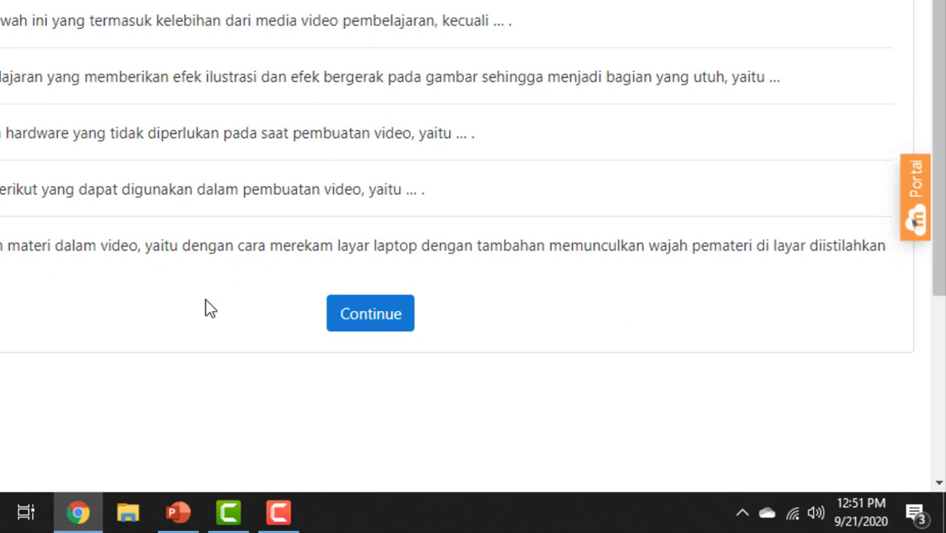
scroll(206, 299, up, 3)
scroll(118, 352, down, 5)
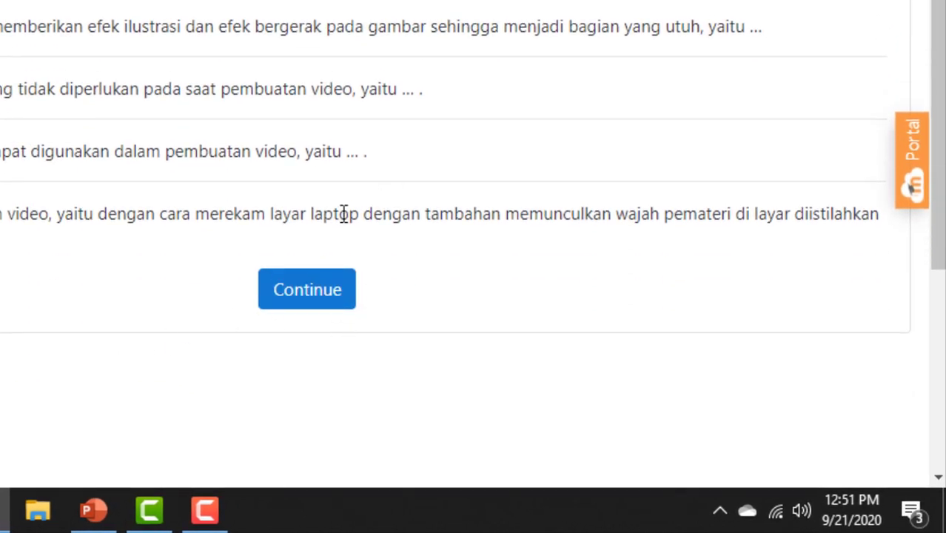
scroll(353, 273, up, 2)
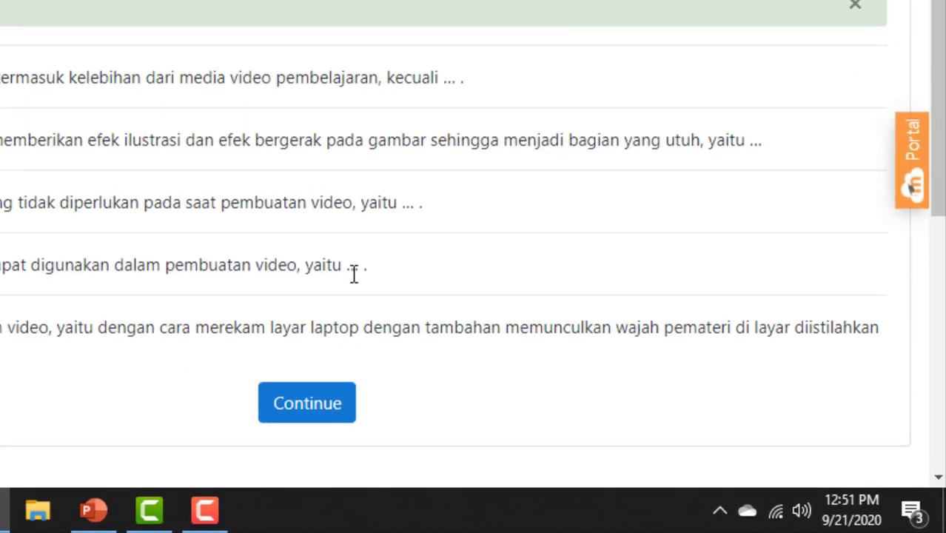
click(321, 426)
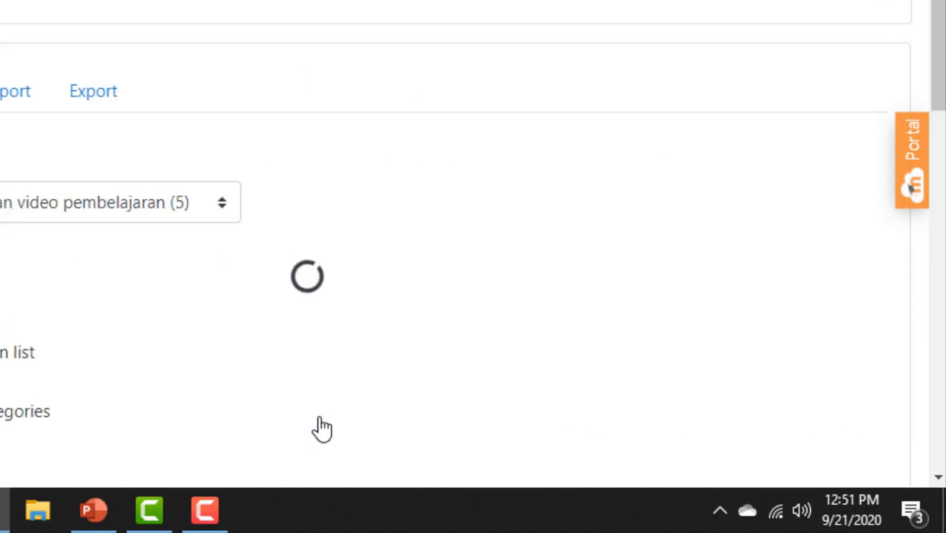
Examine the imported questions listed in the question bank category soal Pembuatan video pembelajaran.
scroll(308, 273, down, 3)
scroll(309, 273, down, 2)
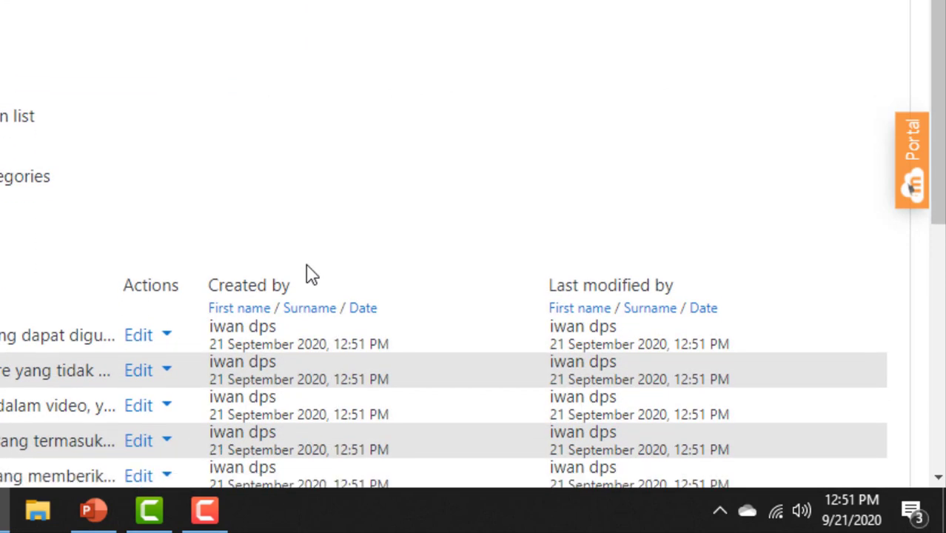
scroll(304, 263, down, 2)
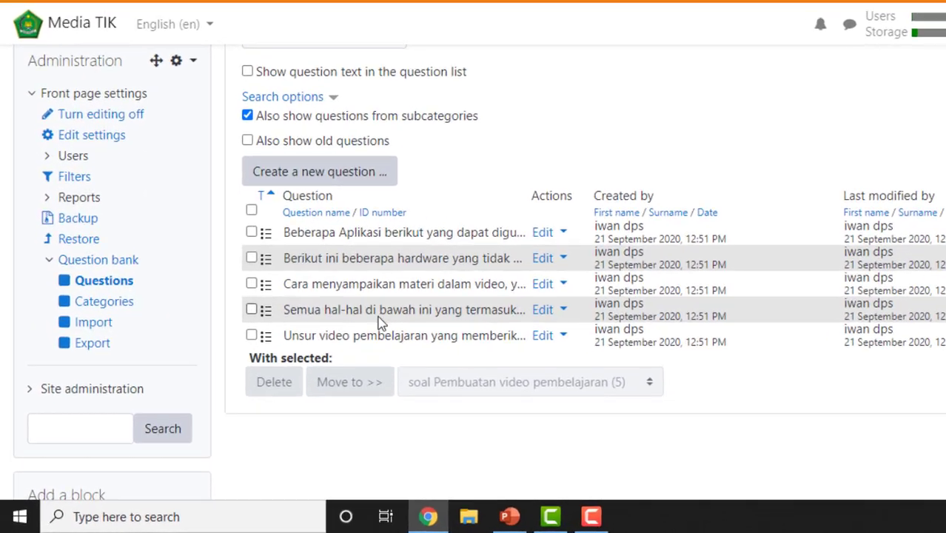
scroll(422, 332, up, 1)
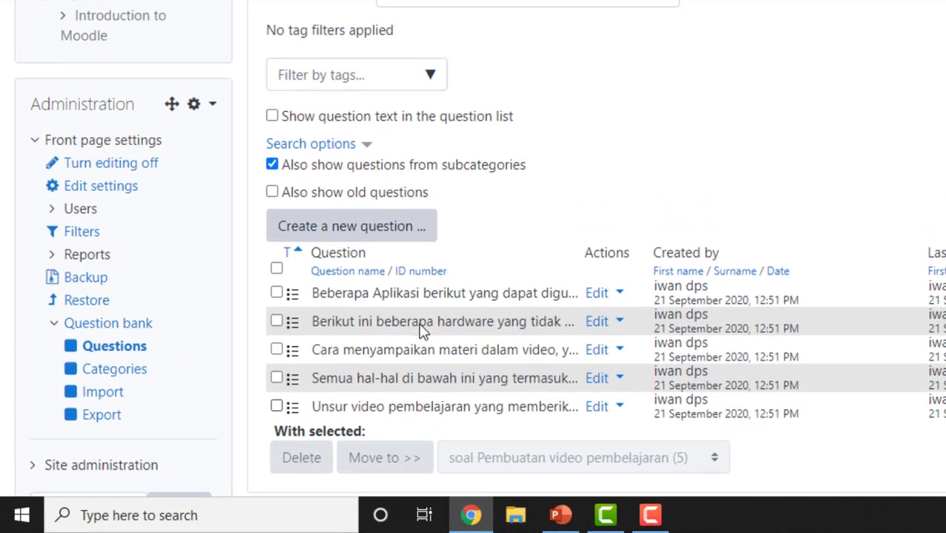
scroll(423, 332, down, 1)
scroll(423, 333, up, 1)
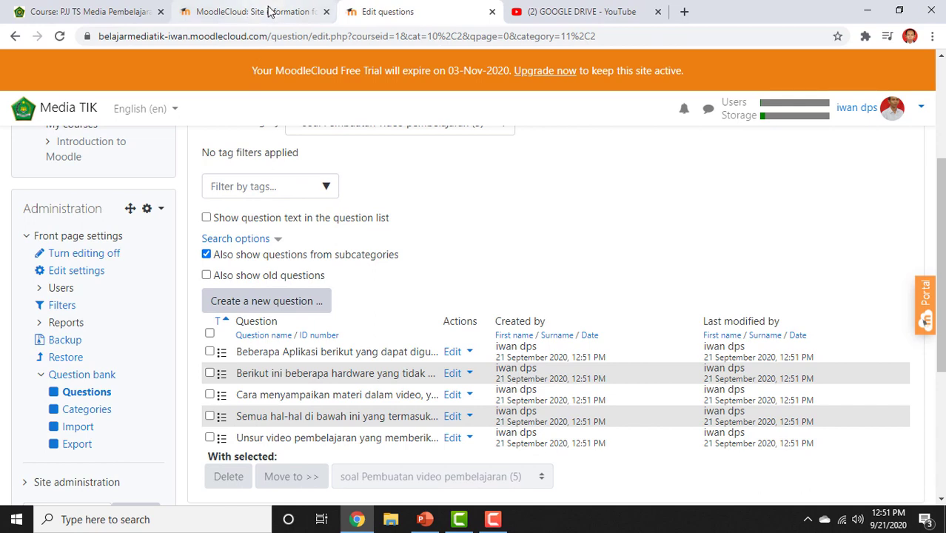
scroll(285, 220, up, 3)
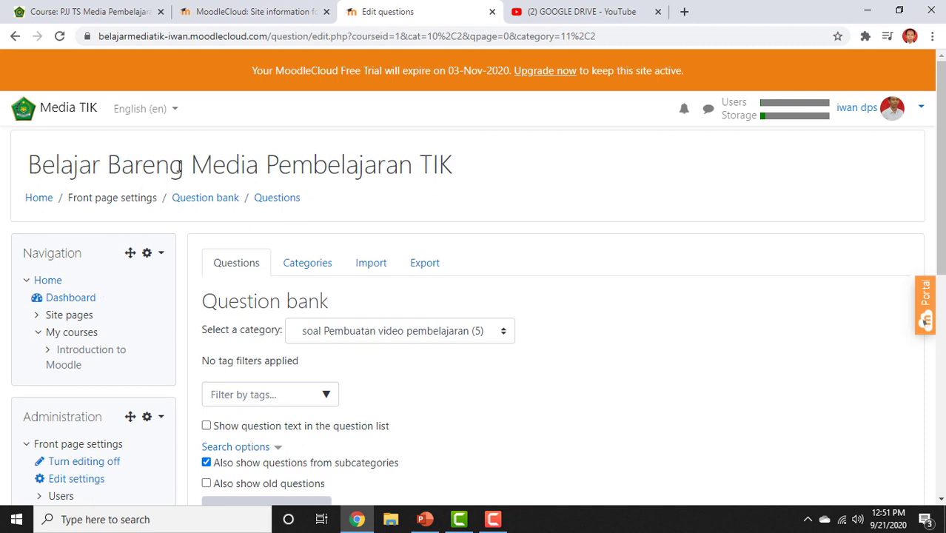
Return to the site home page and open the course Diklat Media Pembelajaran Berbasis TIK.
click(55, 283)
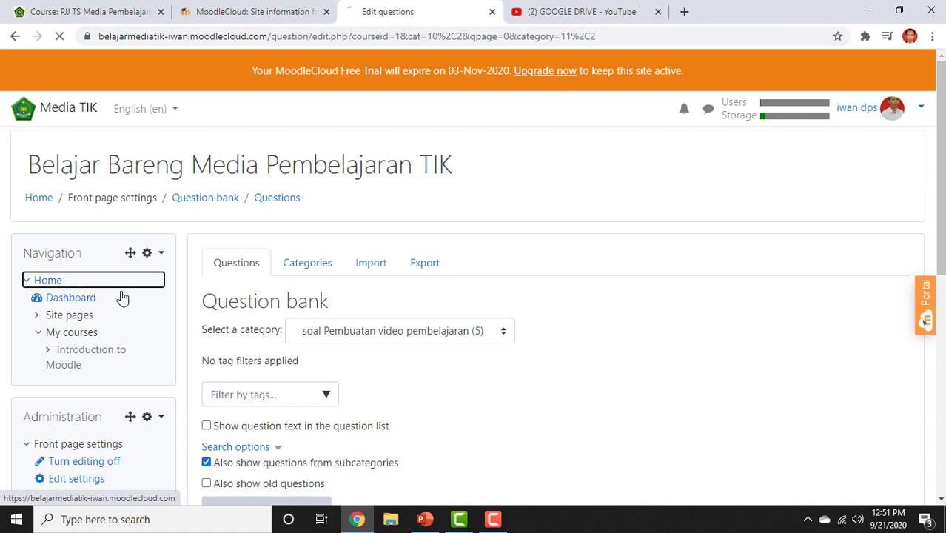
click(73, 333)
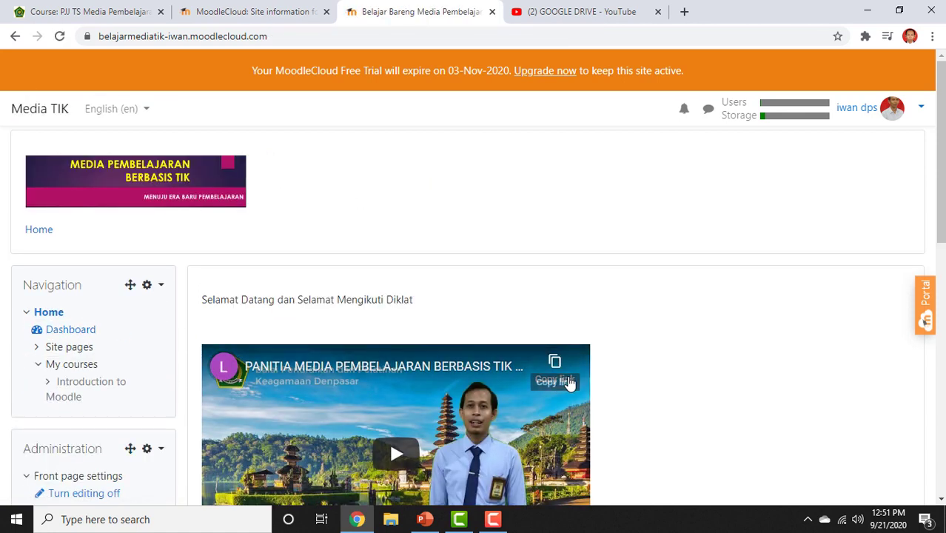
scroll(566, 382, down, 5)
scroll(565, 378, down, 3)
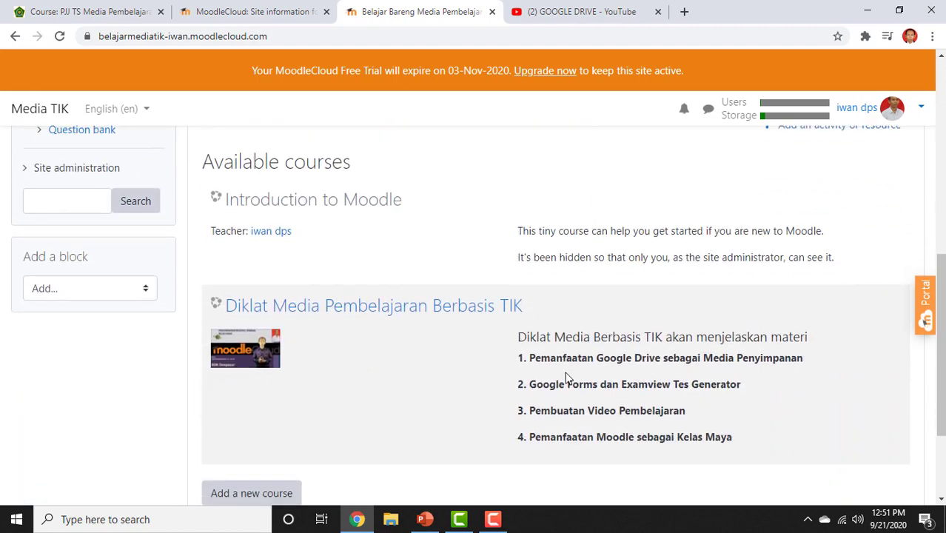
scroll(566, 378, up, 2)
scroll(566, 378, down, 1)
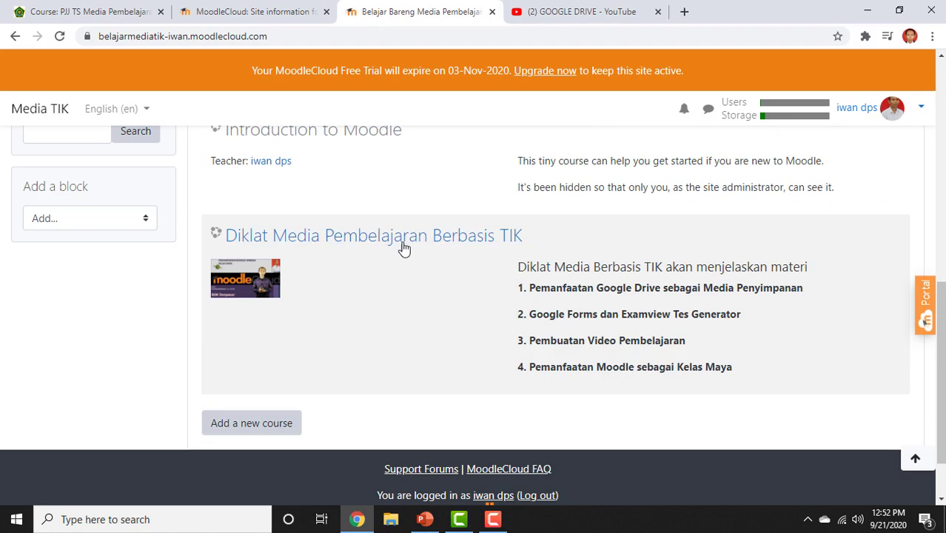
click(442, 237)
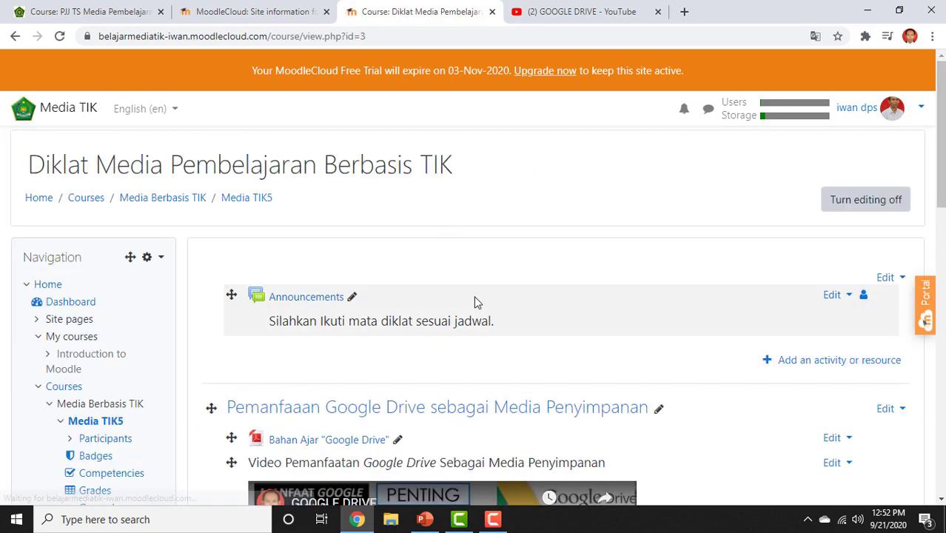
Open the UJIAN "Google Drive" quiz from the course page and go to its question editing page.
scroll(474, 296, down, 10)
scroll(472, 295, down, 1)
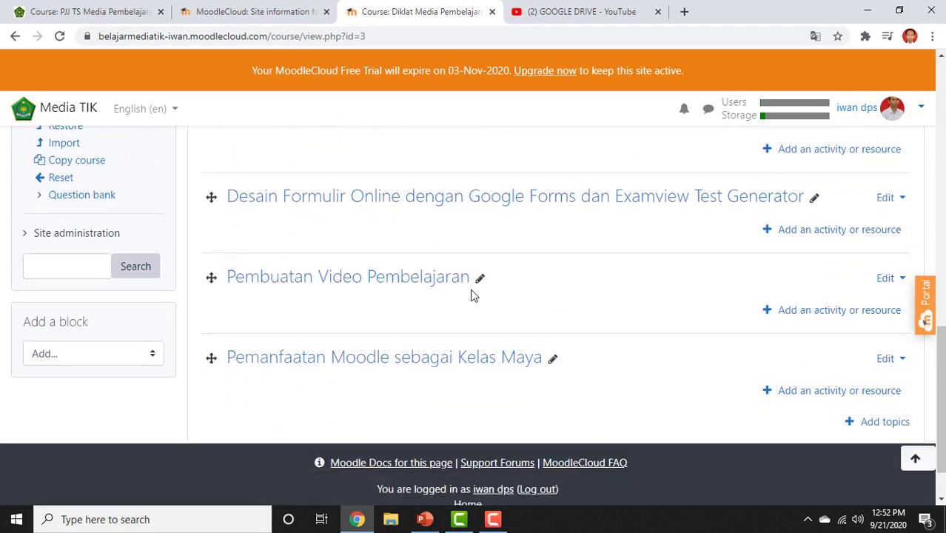
scroll(472, 295, up, 3)
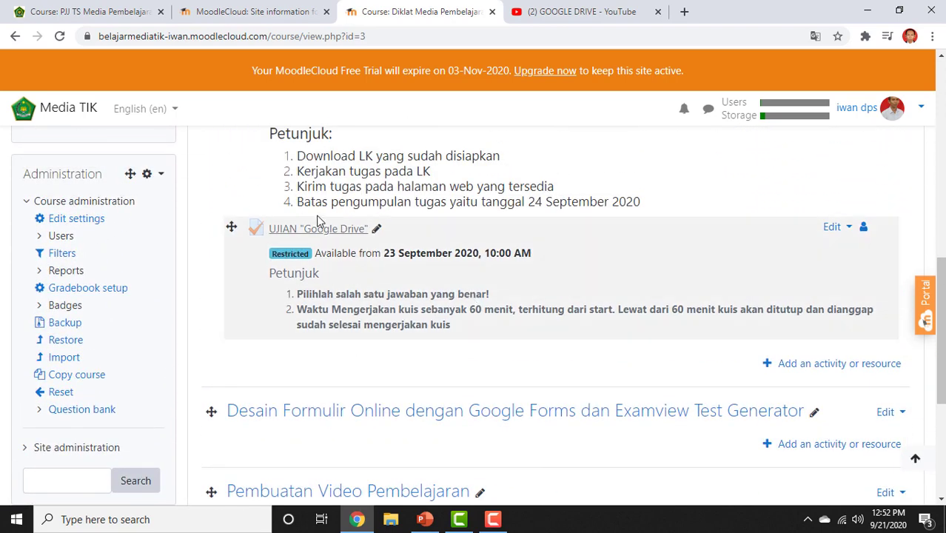
click(318, 229)
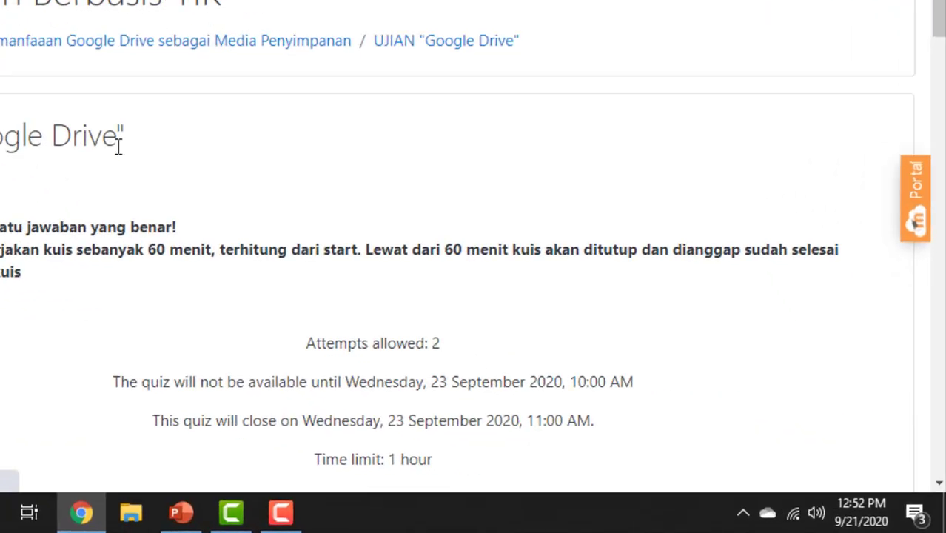
scroll(239, 234, down, 5)
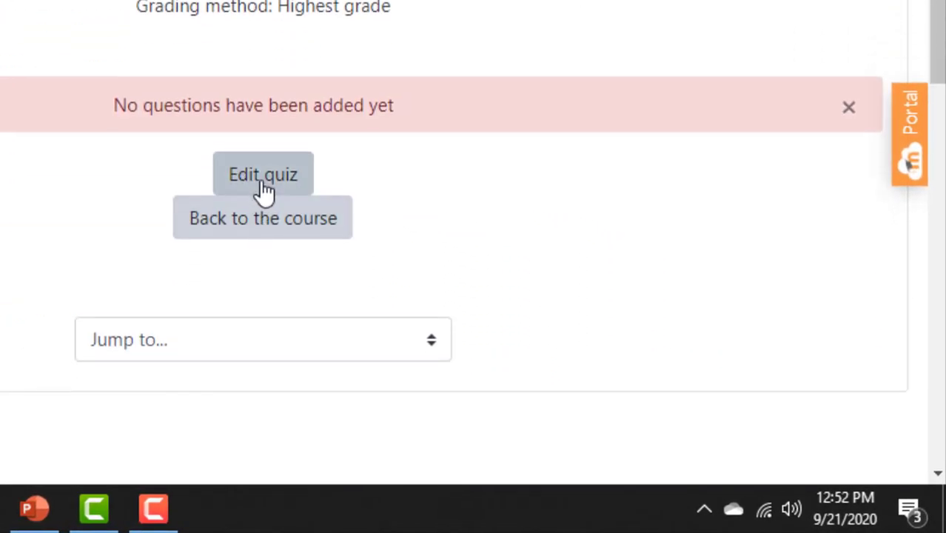
click(265, 177)
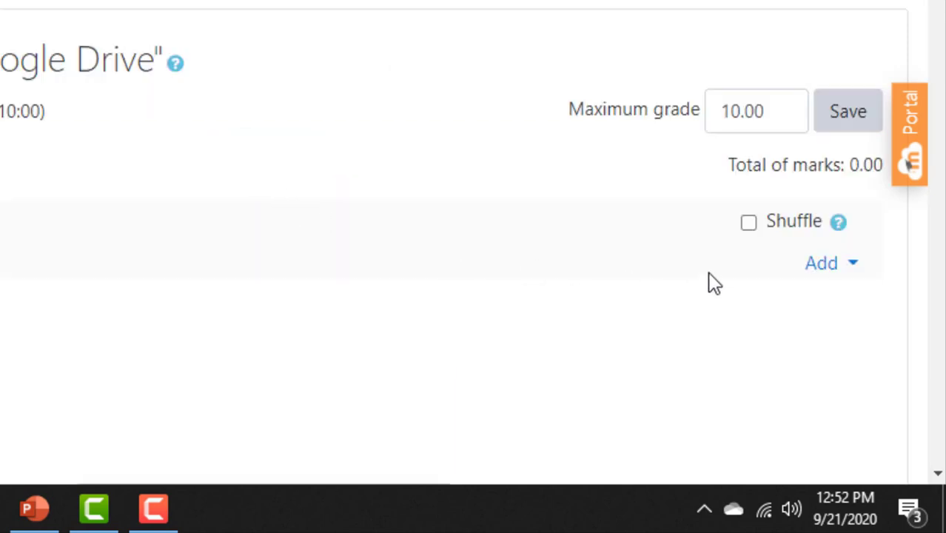
Add all questions of the question bank category soal Pembuatan video pembelajaran to the quiz.
click(848, 268)
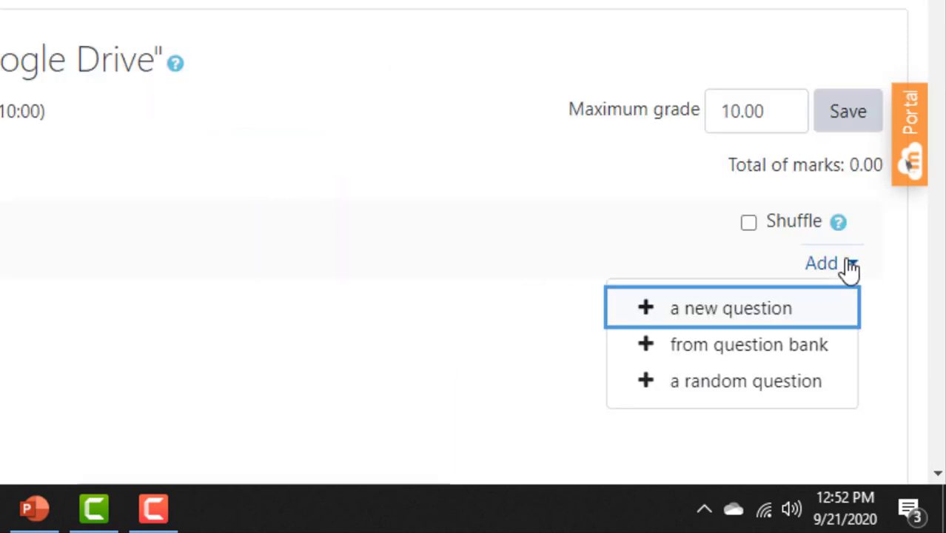
click(700, 359)
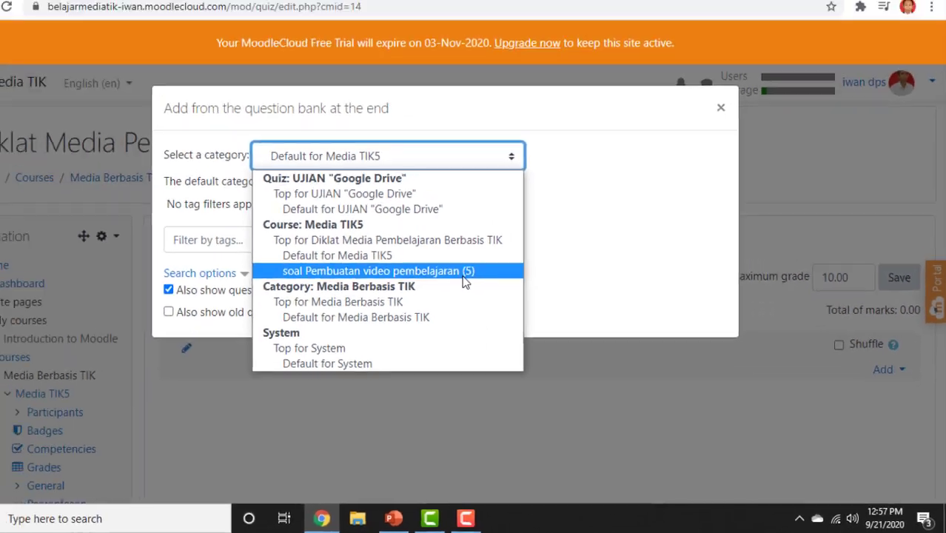
click(464, 276)
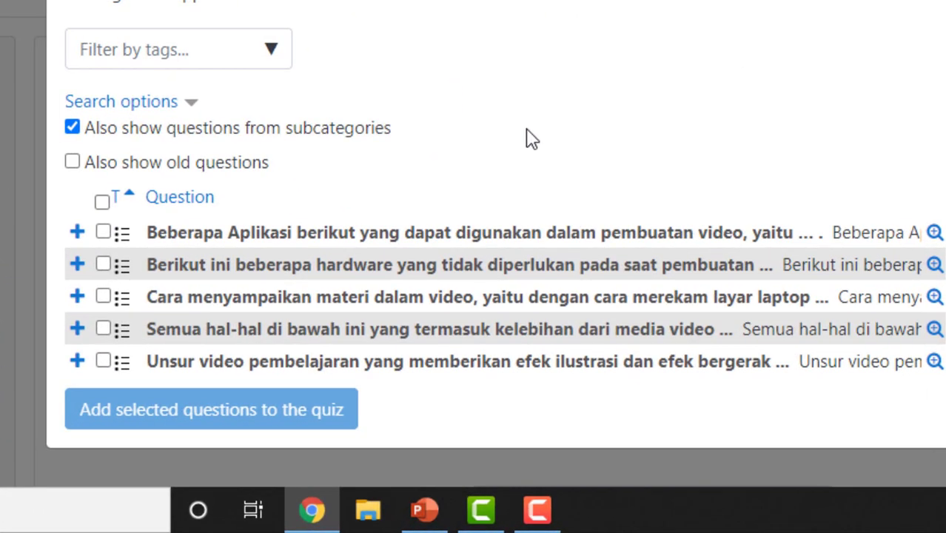
click(104, 204)
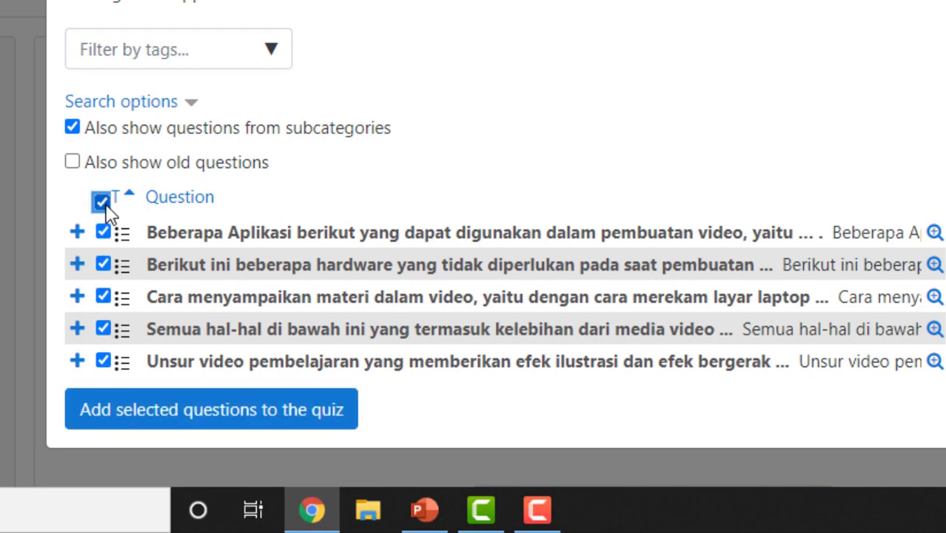
click(138, 422)
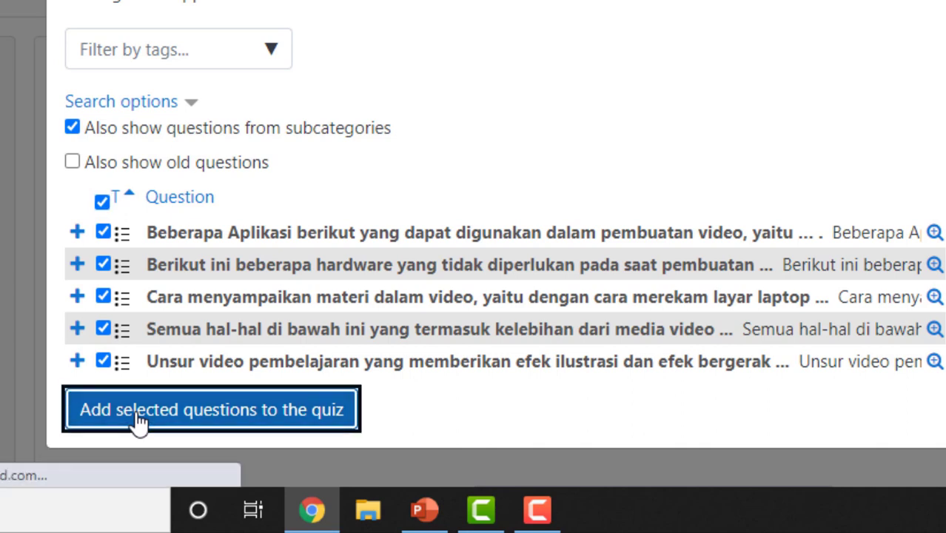
scroll(914, 266, down, 2)
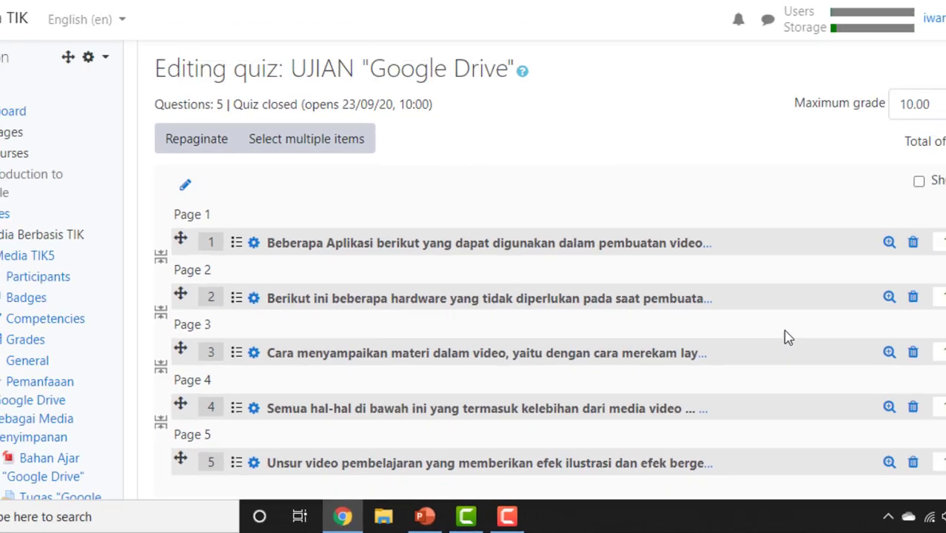
scroll(788, 337, up, 3)
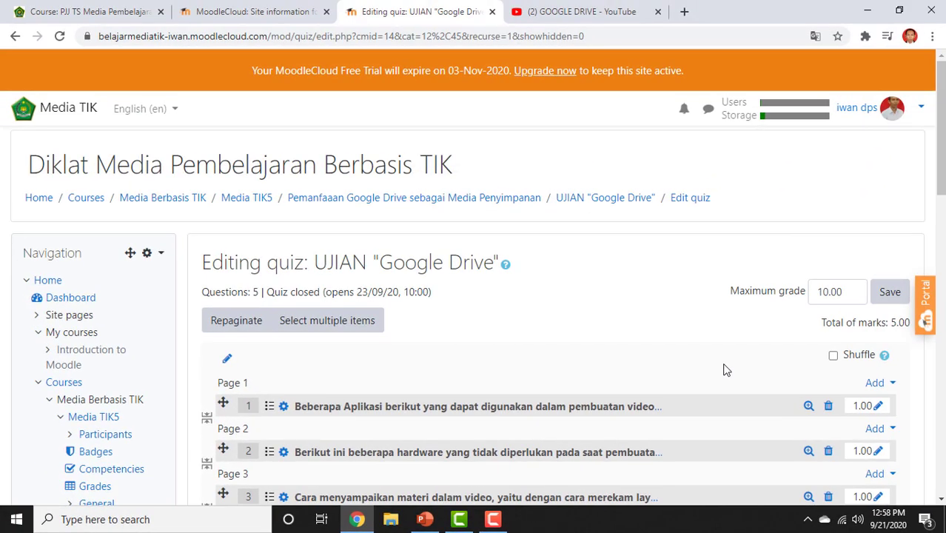
Set the quiz's maximum grade to 100 and the mark of question 1 to 20.
click(833, 300)
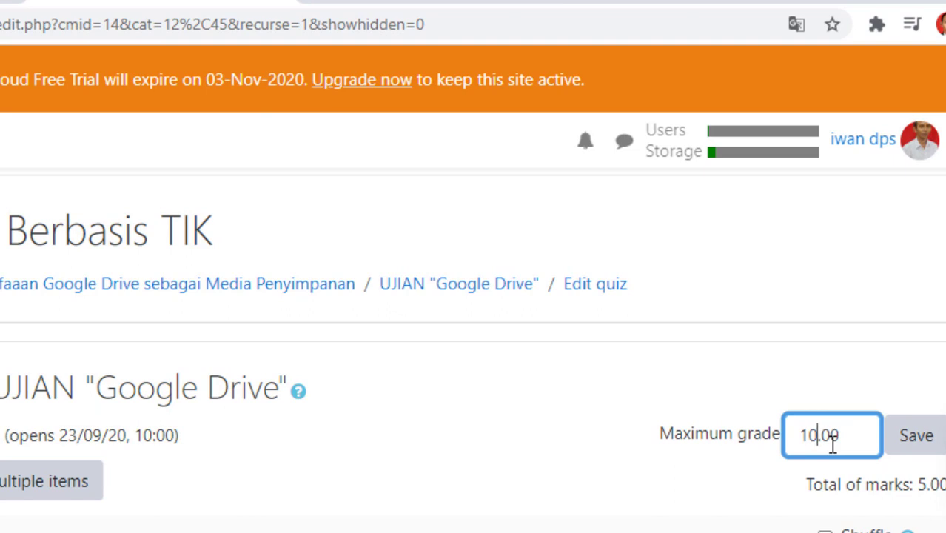
text(0)
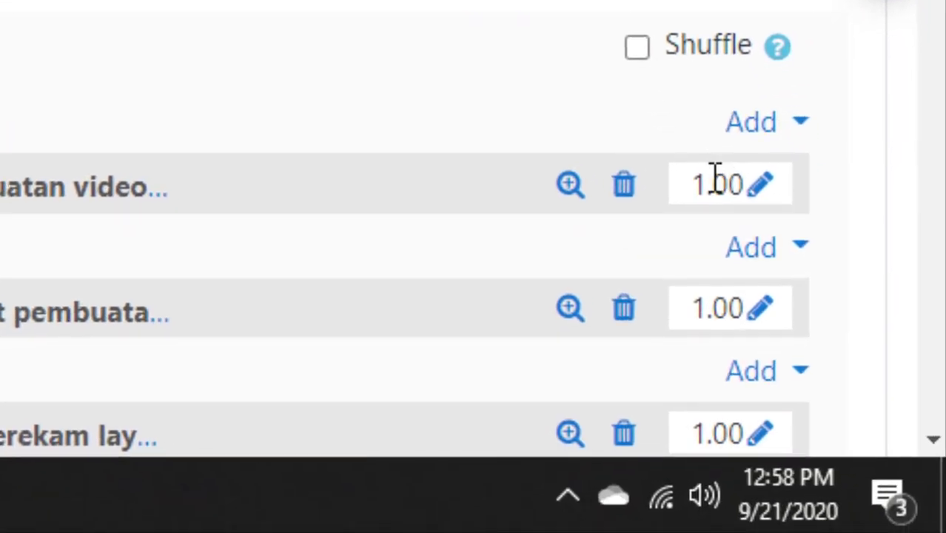
scroll(296, 361, down, 2)
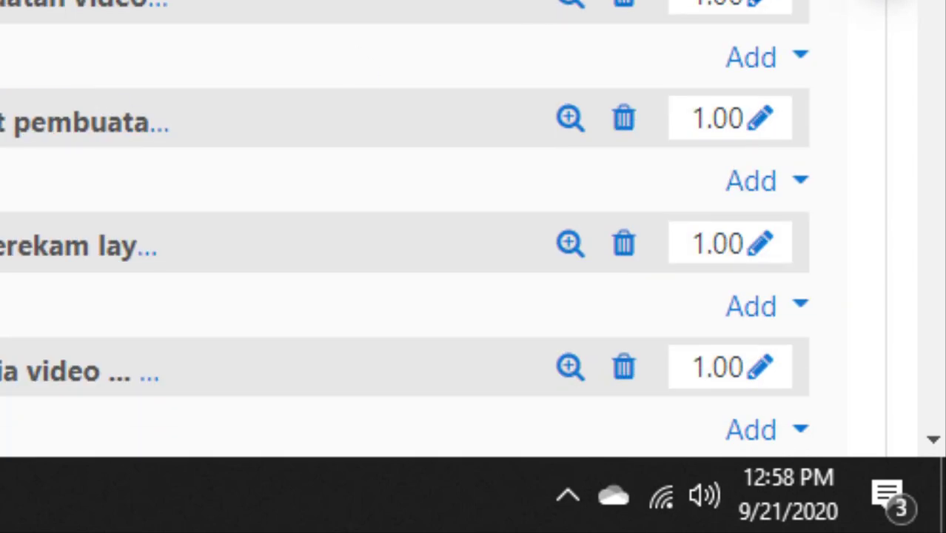
click(775, 11)
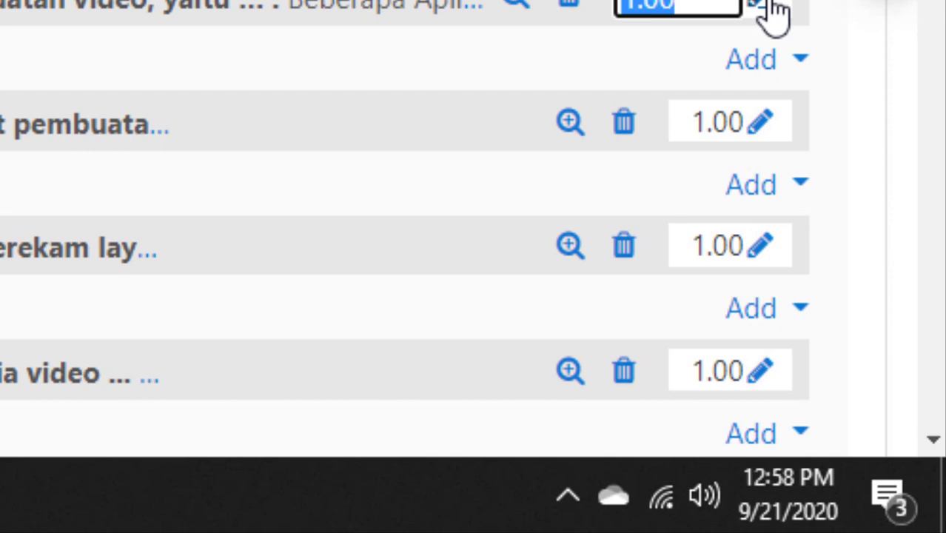
text(20)
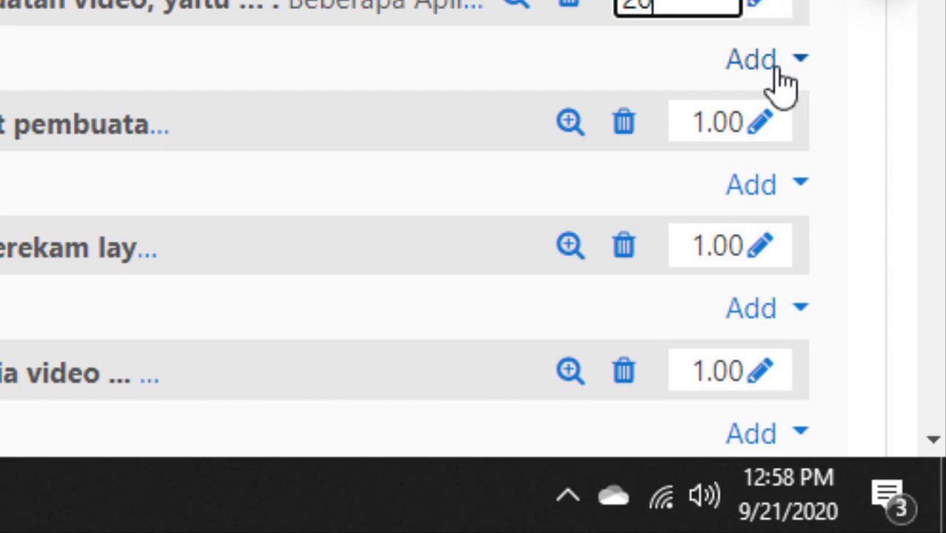
key(Return)
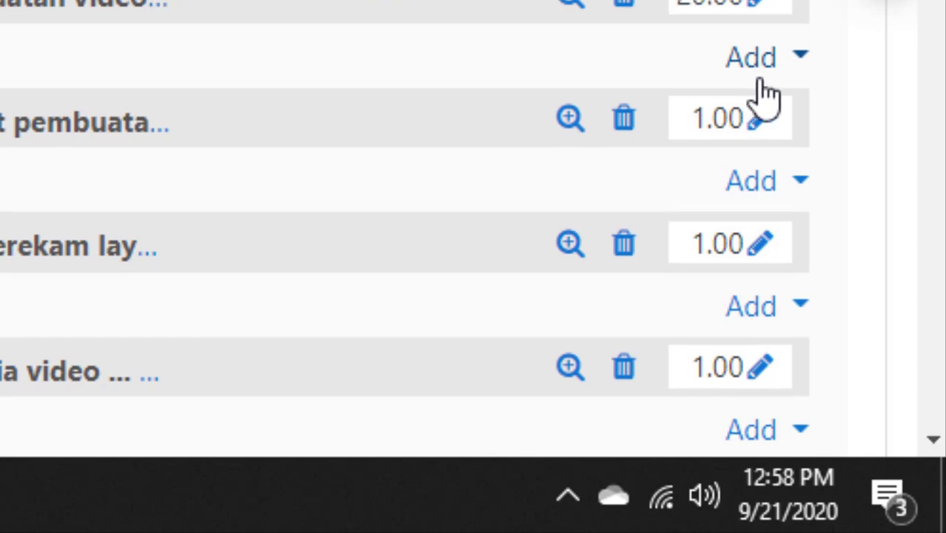
Set the marks of questions 2 and 3 to 20 each.
click(763, 121)
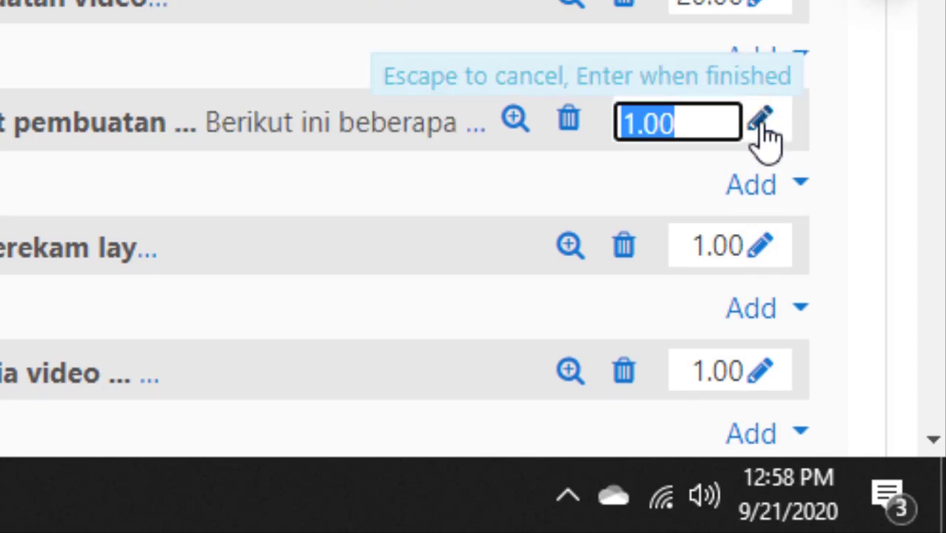
text(20)
key(Return)
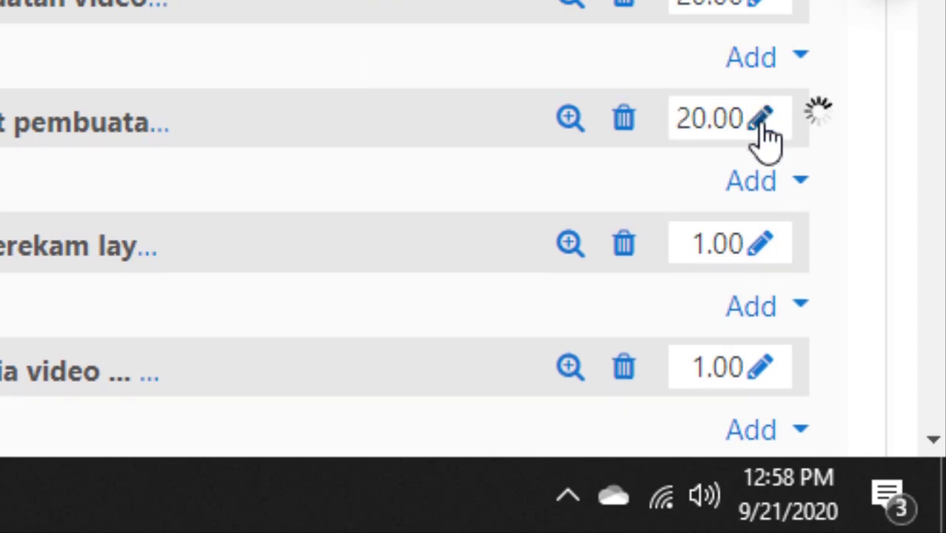
click(770, 246)
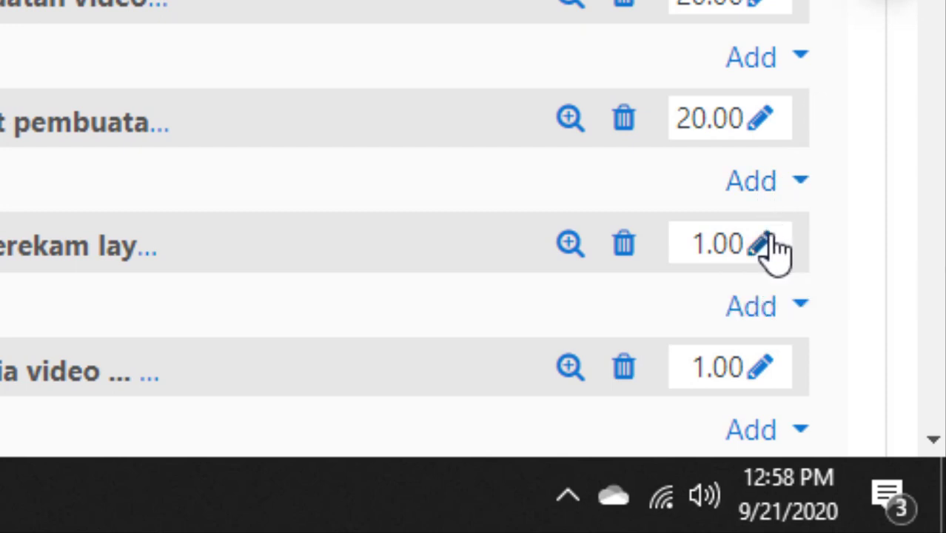
text(20)
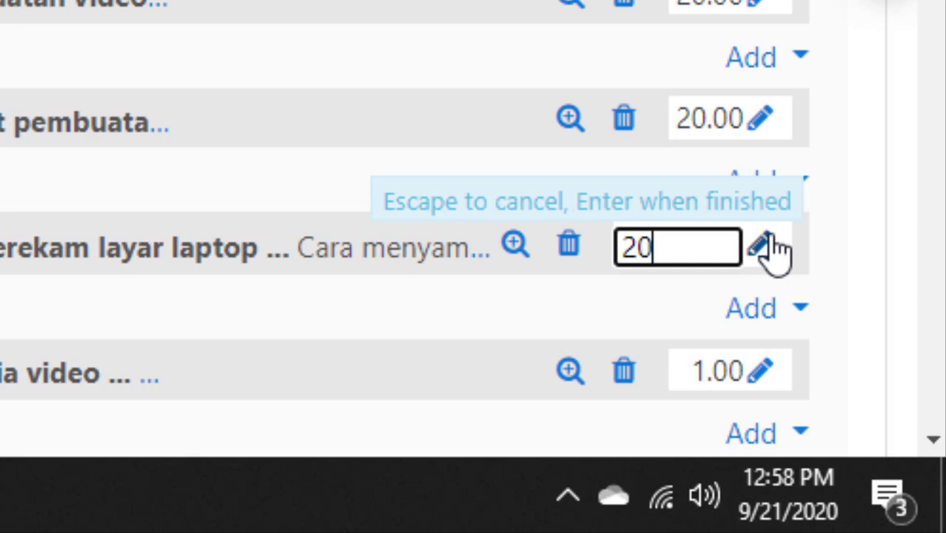
key(Return)
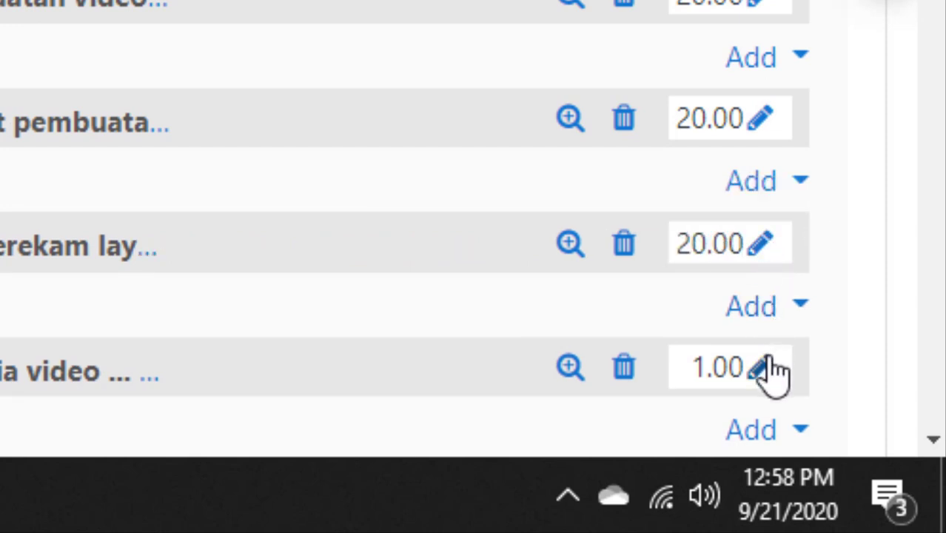
Set the marks of questions 4 and 5 to 20 each.
click(763, 370)
text(20)
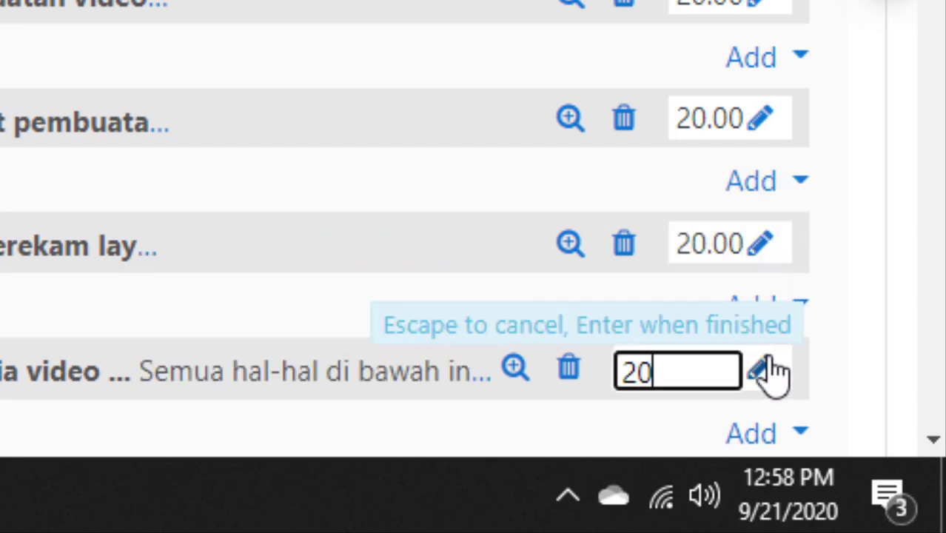
key(Return)
scroll(767, 374, down, 5)
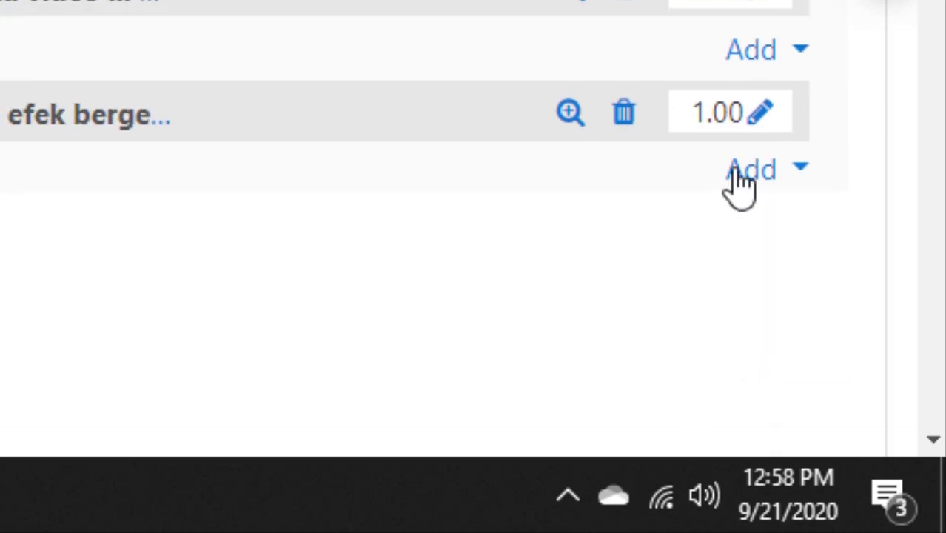
click(763, 117)
text(20)
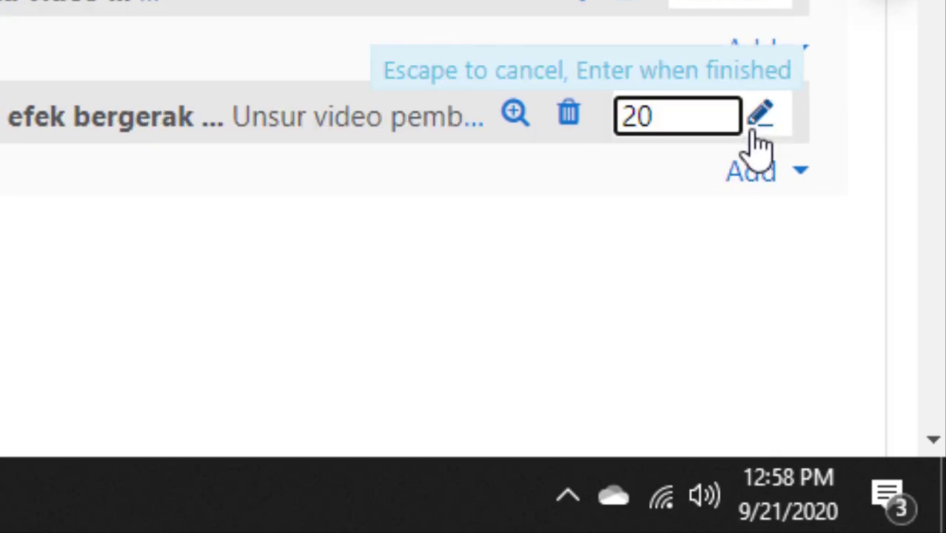
key(Return)
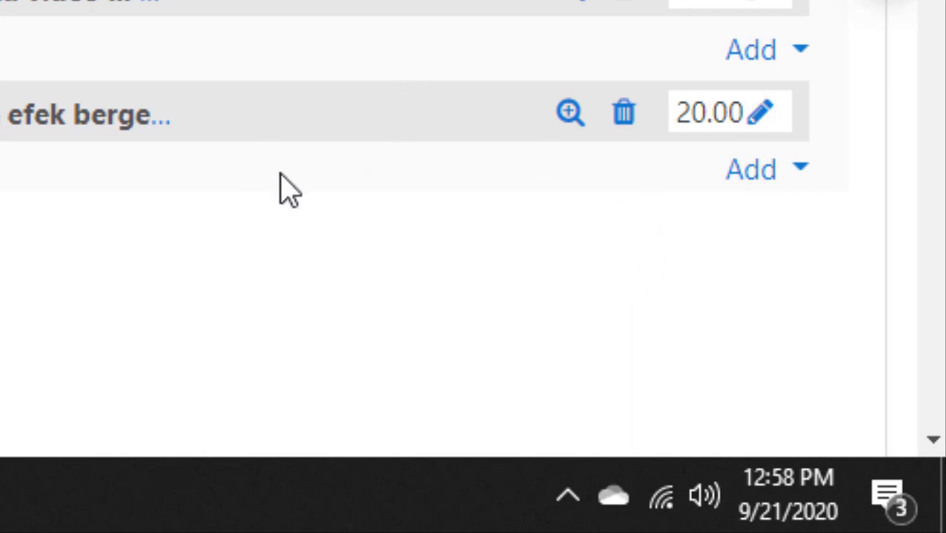
Leave the quiz editing page and return to the Media TIK5 course page.
scroll(318, 206, up, 3)
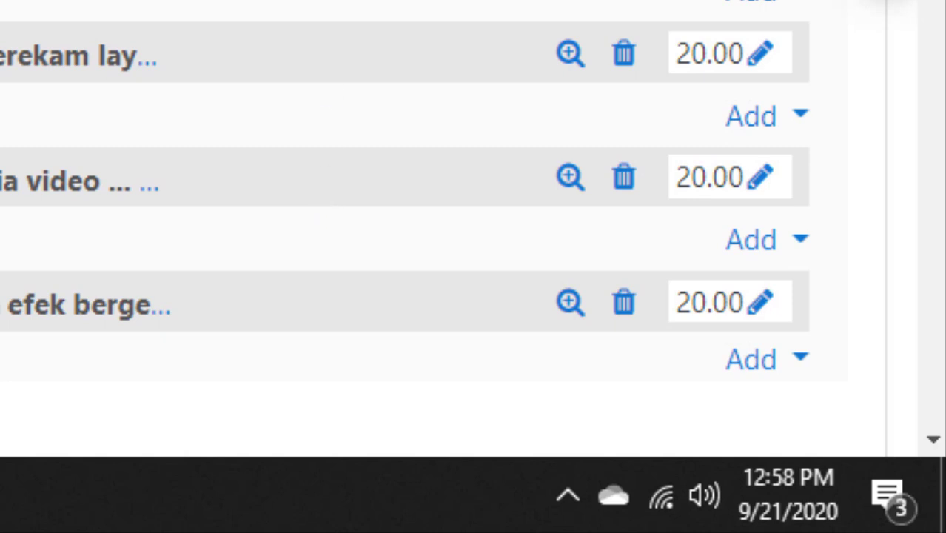
scroll(404, 222, up, 5)
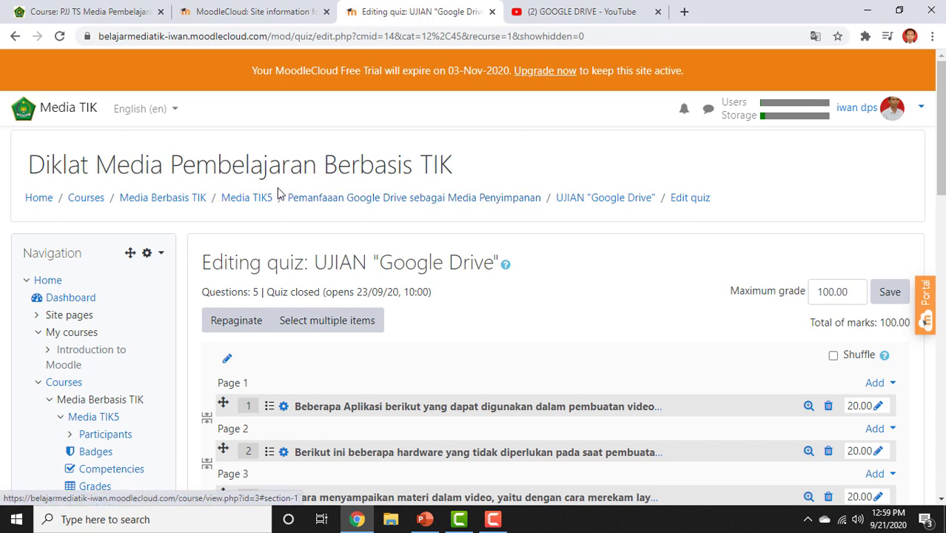
click(260, 200)
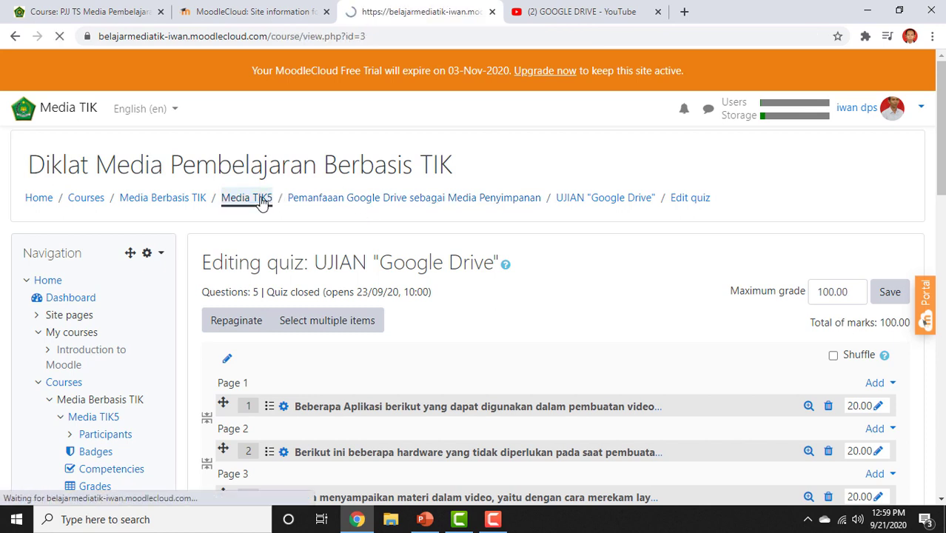
Review the material, video, assignment and quiz in the course section Pemanfaaan Google Drive sebagai Media Penyimpanan.
scroll(443, 295, down, 7)
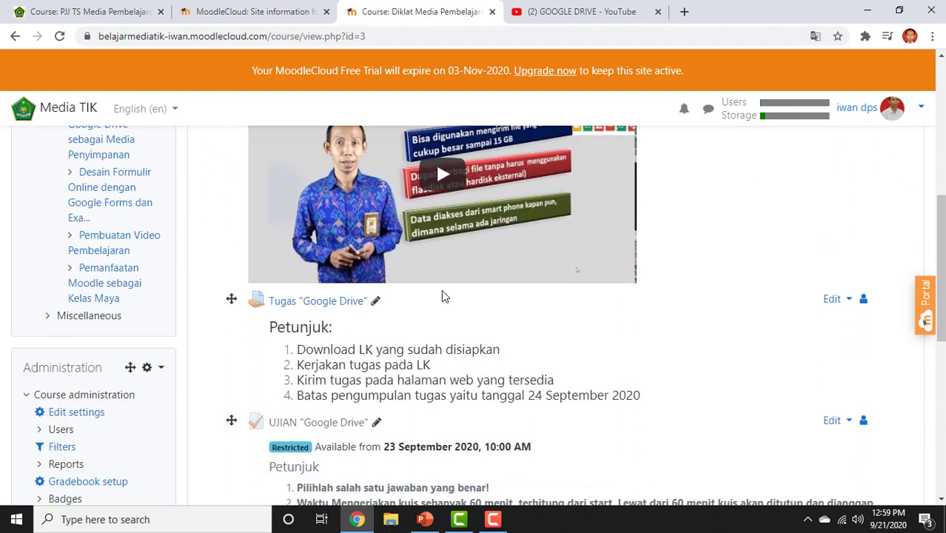
scroll(442, 295, down, 1)
scroll(505, 322, up, 5)
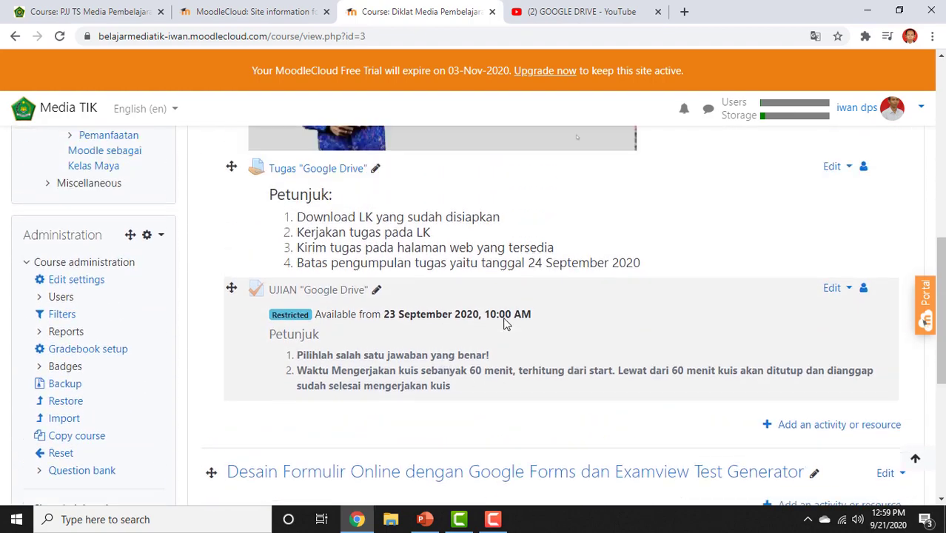
scroll(516, 300, down, 1)
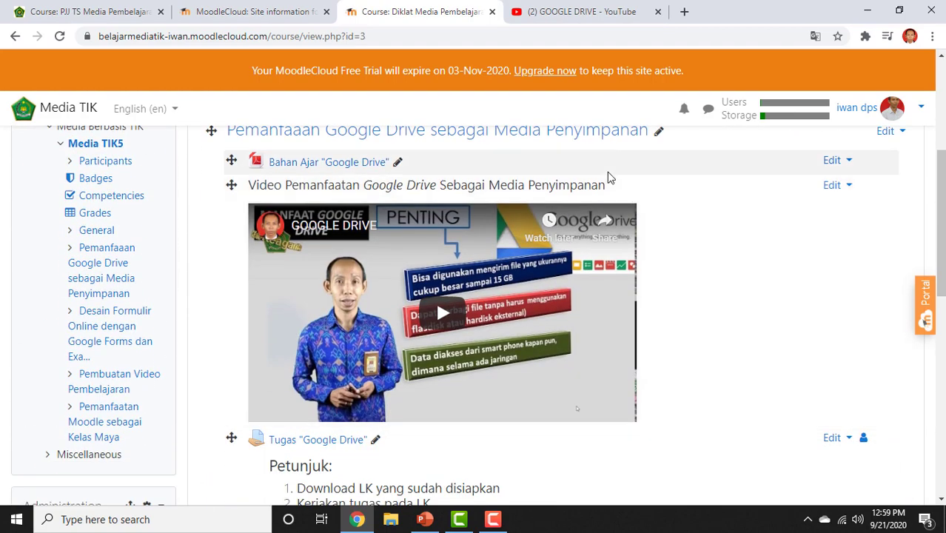
scroll(608, 179, down, 6)
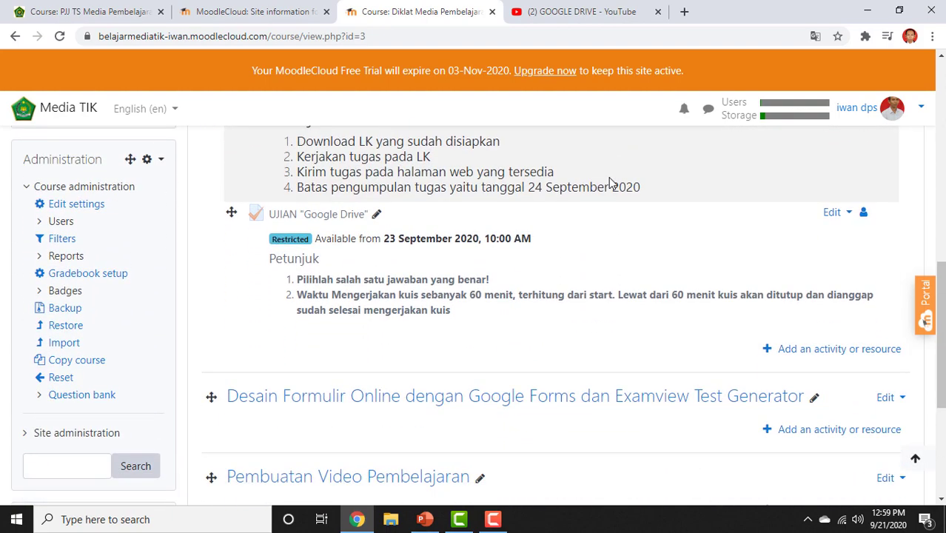
scroll(610, 183, up, 6)
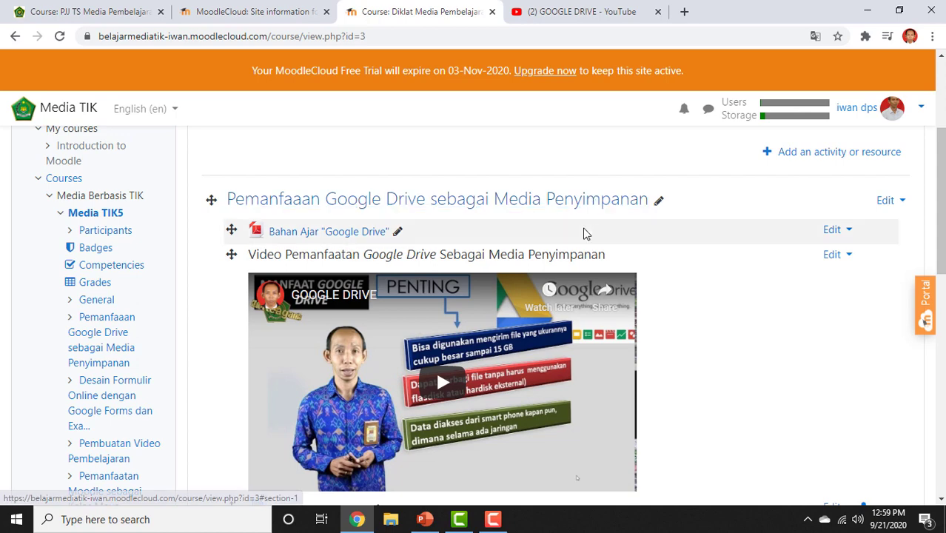
scroll(595, 230, down, 3)
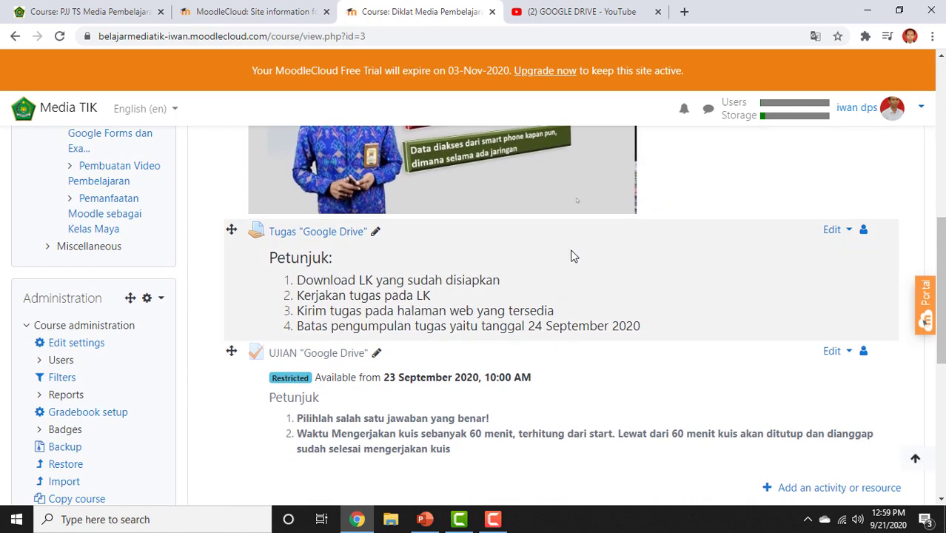
scroll(578, 256, down, 1)
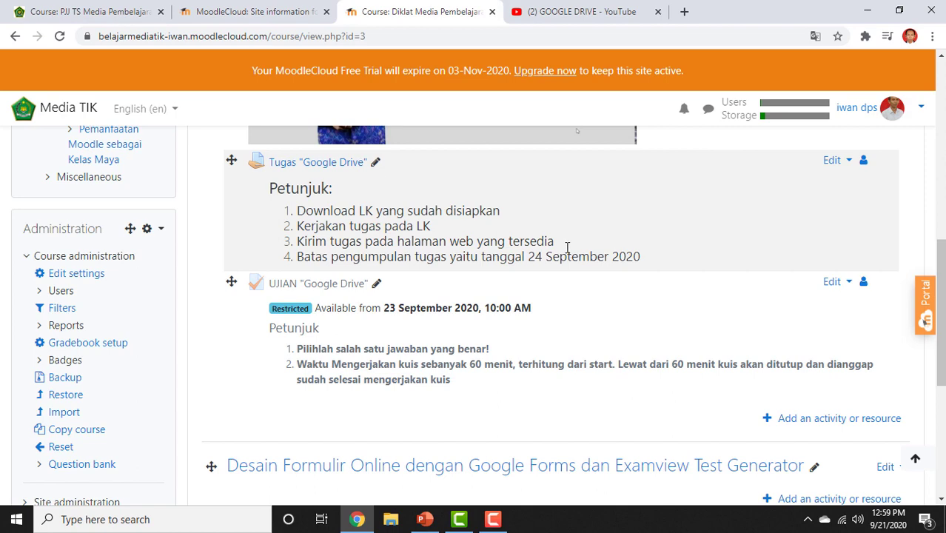
drag(940, 315, 943, 336)
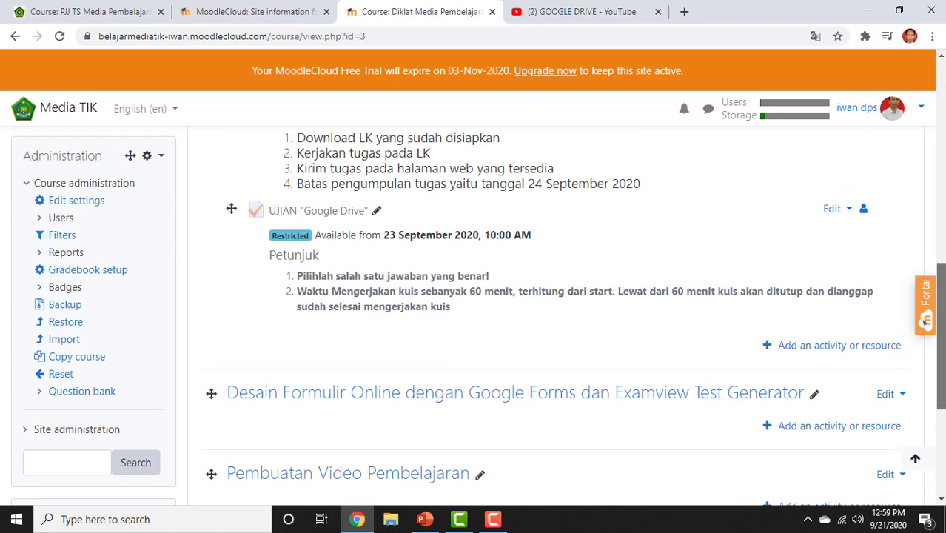
scroll(577, 145, up, 1)
scroll(576, 144, down, 1)
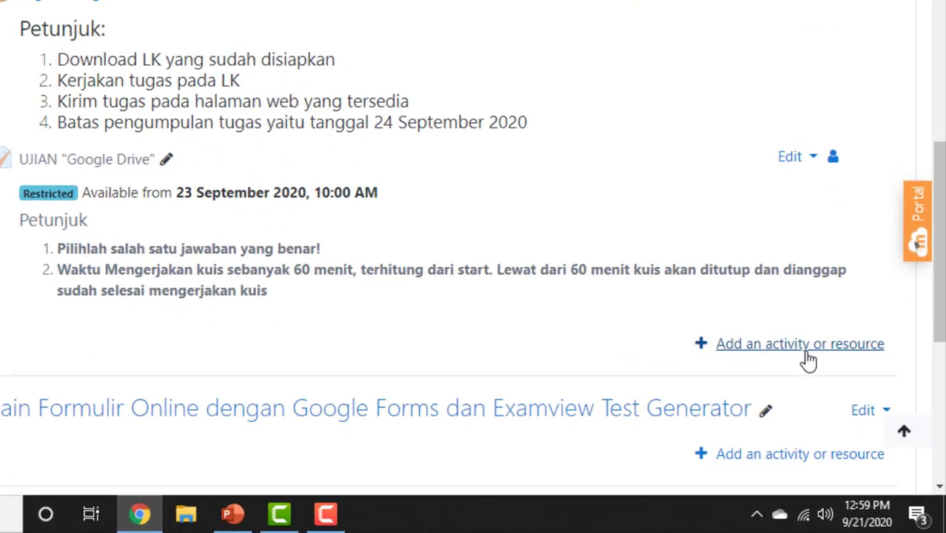
Start a new Forum activity in the section Pemanfaaan Google Drive sebagai Media Penyimpanan and name it Forum Diskusi "Google Drive".
click(808, 357)
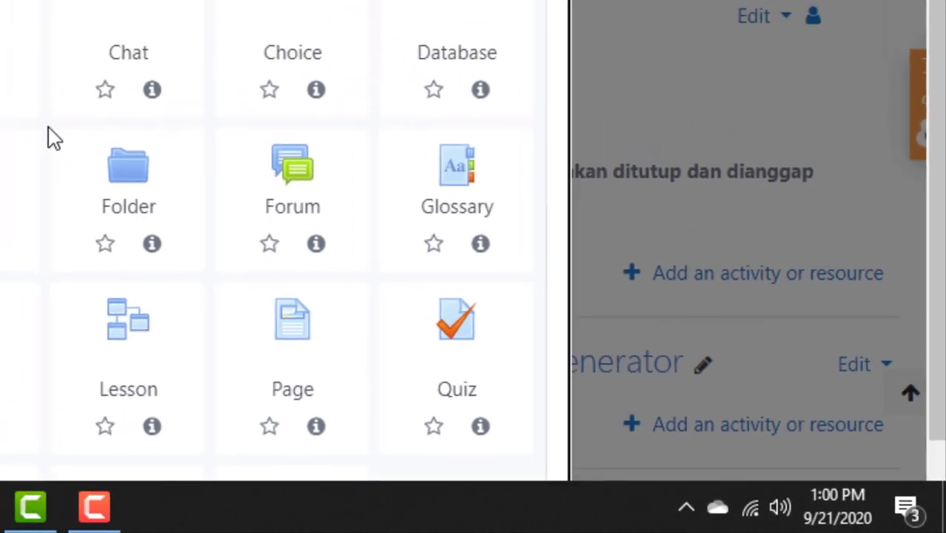
click(304, 178)
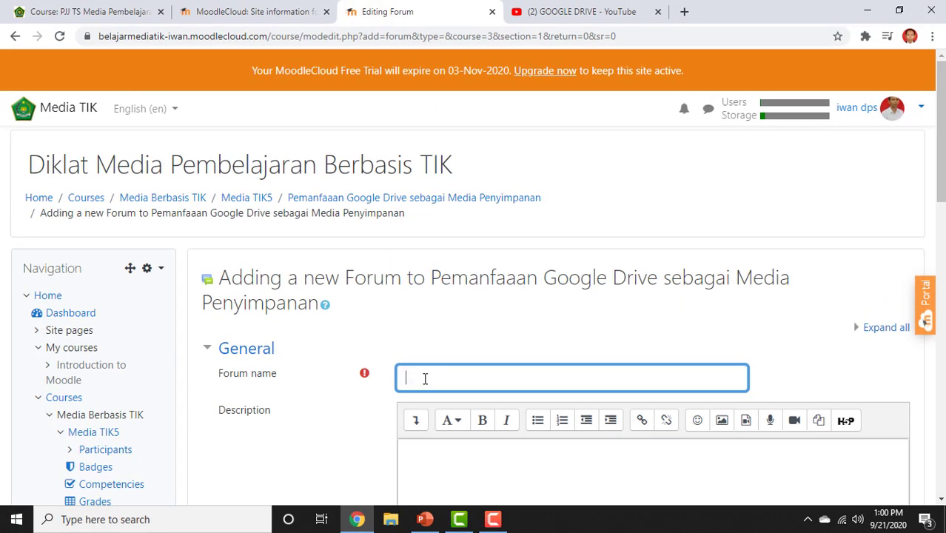
text(Forum Diskusi "Google Dr)
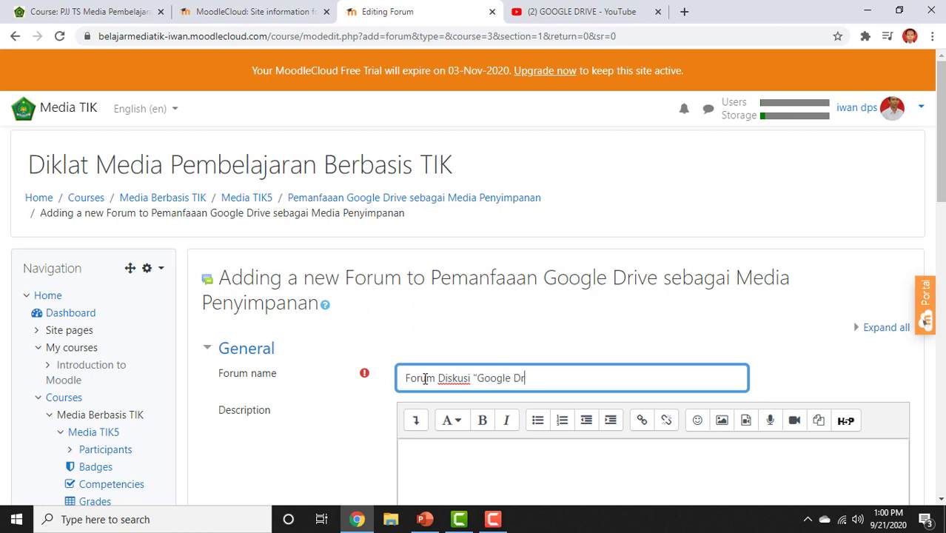
text(ive")
Begin the forum's description with the heading line Petunjuk and start a numbered list below it.
scroll(489, 348, down, 3)
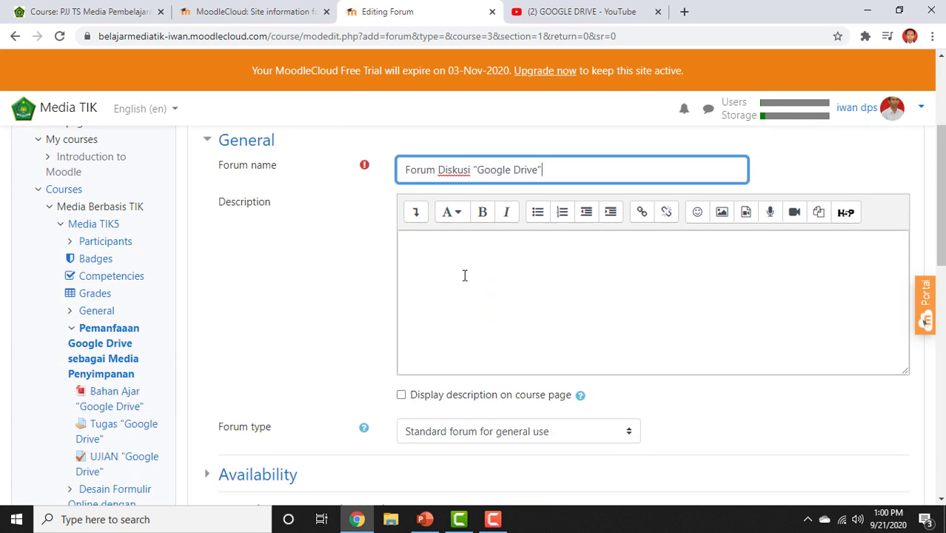
click(462, 259)
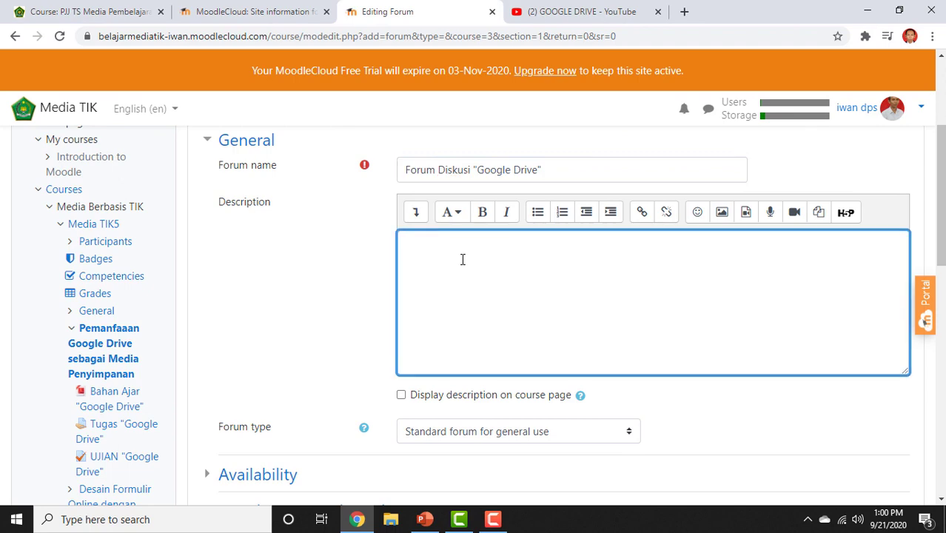
text(Petunjuk)
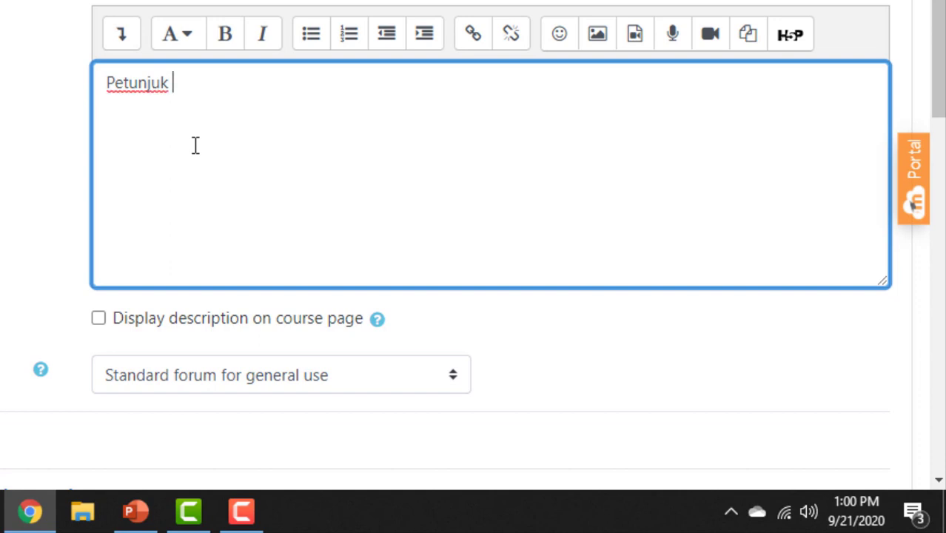
text( ')
key(Return)
click(348, 39)
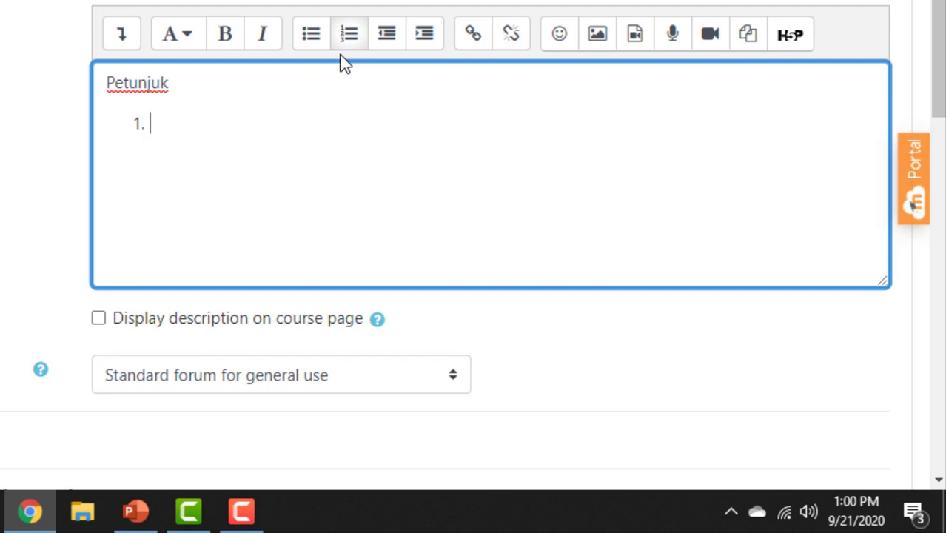
Write the first list item as "Mohon partisipasi aktif seluruh peserta untuk memberikan komentar atau bertanya" and start a second item.
text(Moho)
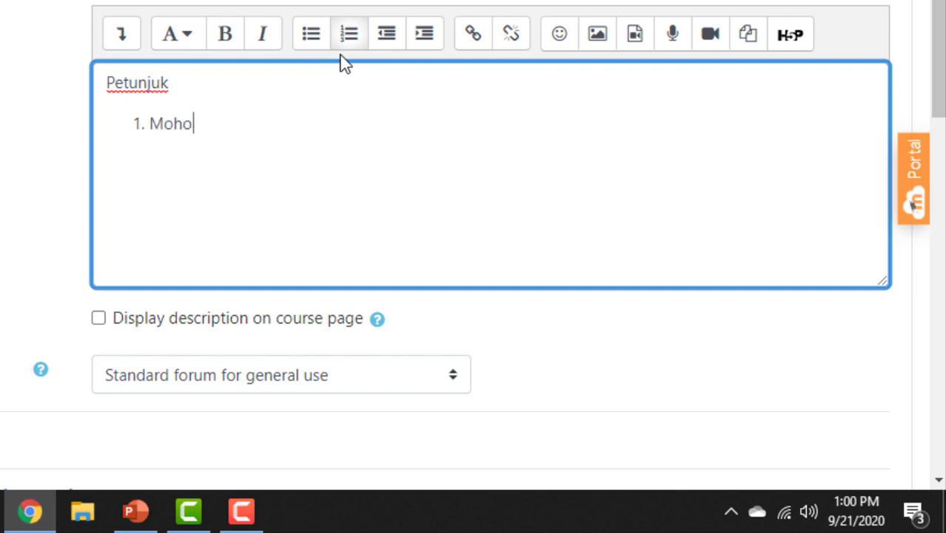
text(n par)
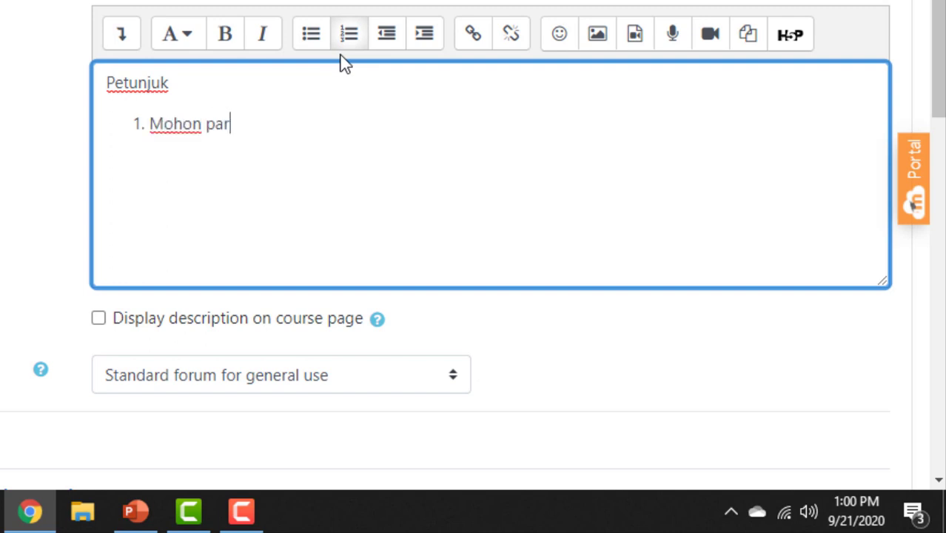
text(tisipasi)
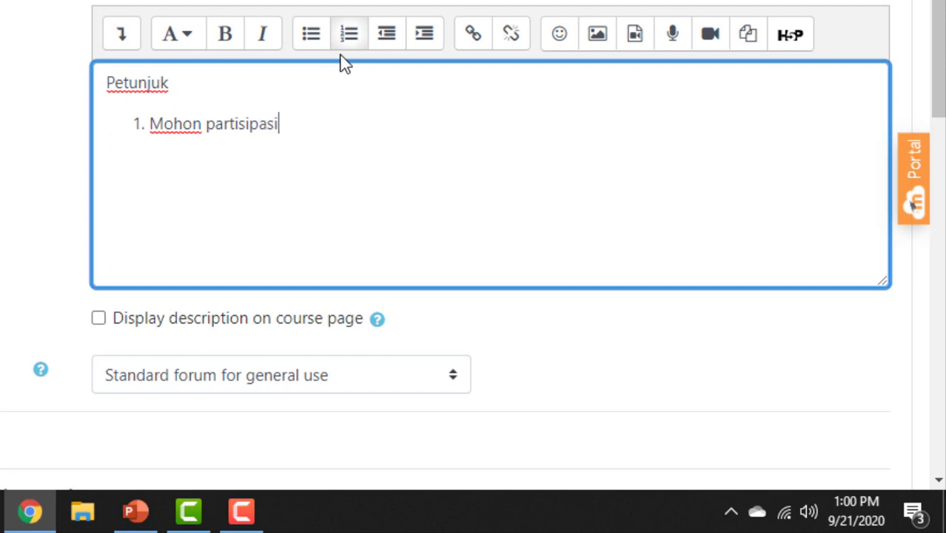
text( aktif s)
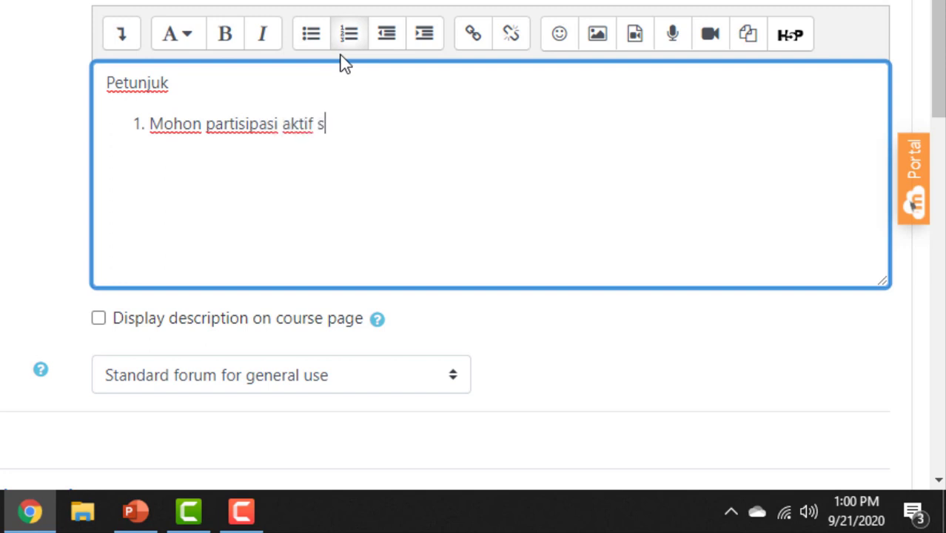
text(eluruh)
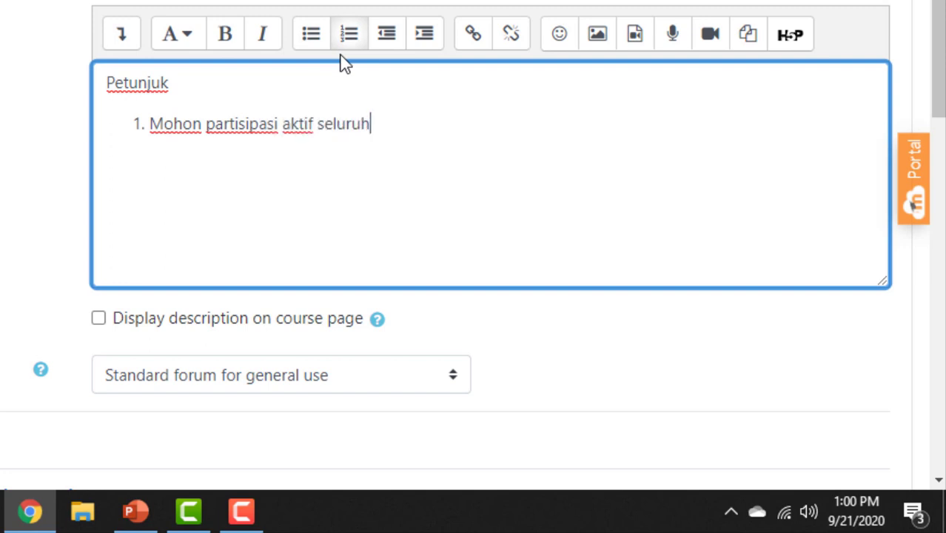
text( peserta untuk )
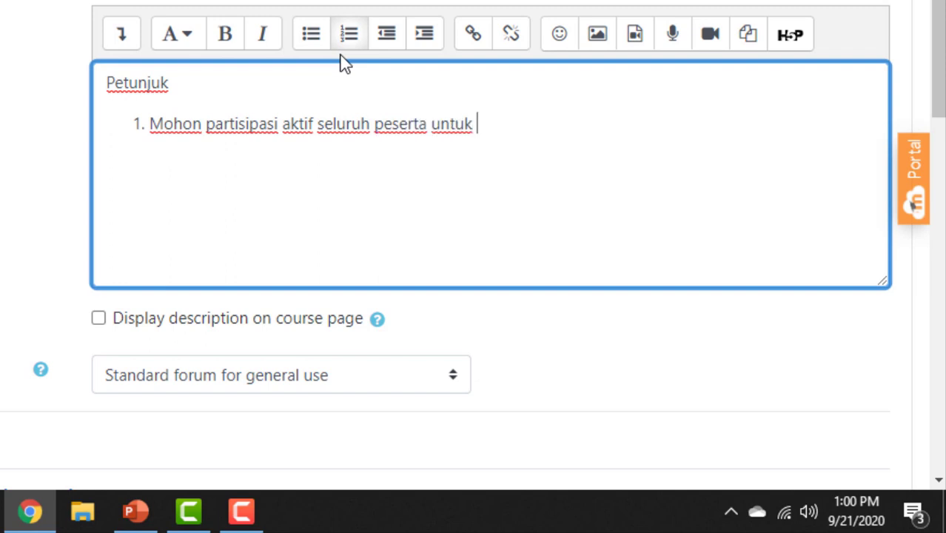
text(memberikan ko)
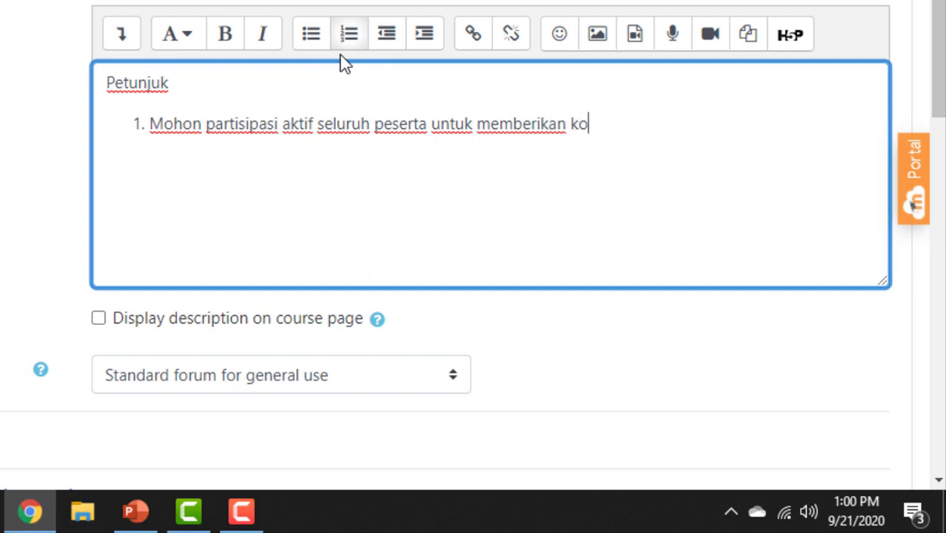
text(menta)
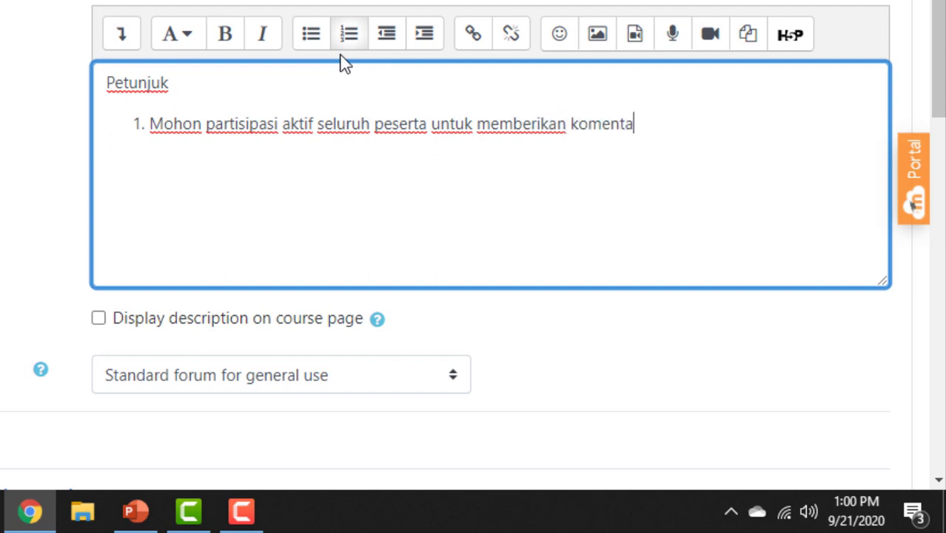
text(r atau bertnaya)
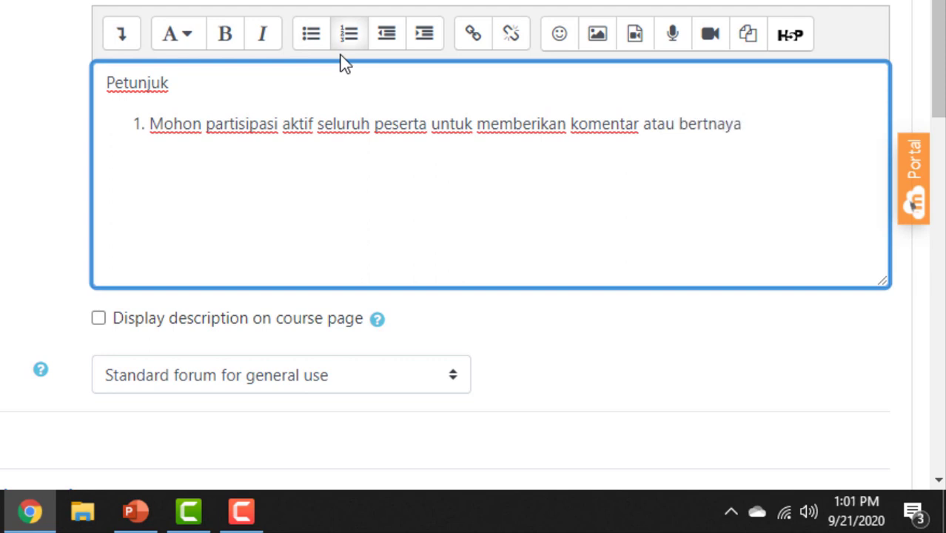
key(BackSpace)
key(BackSpace)
key(BackSpace)
key(BackSpace)
text(anya)
key(Return)
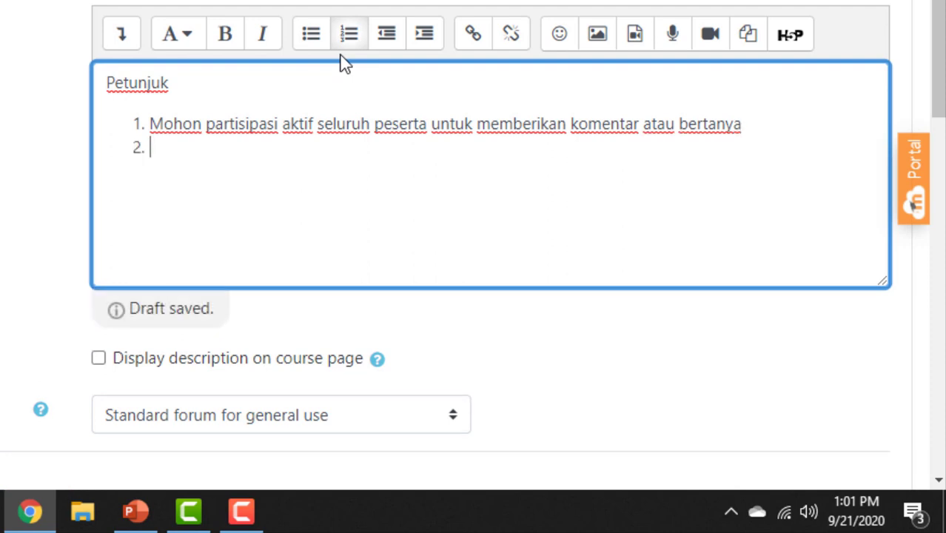
Write the second list item as "Nilai Peserta dapat diambil dari keaktifan menjawab atau kedalaman argumennya" and leave the description editor.
text(Nilai )
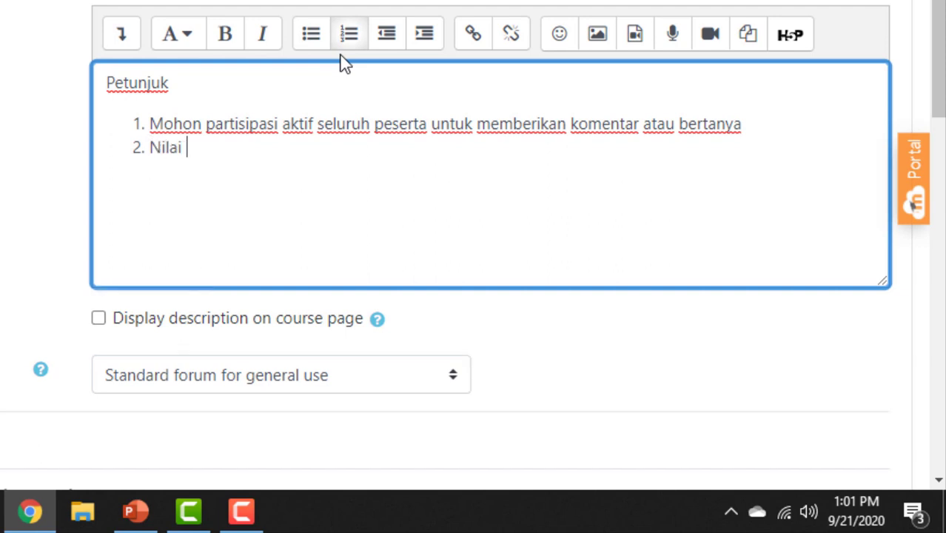
text(Peserta )
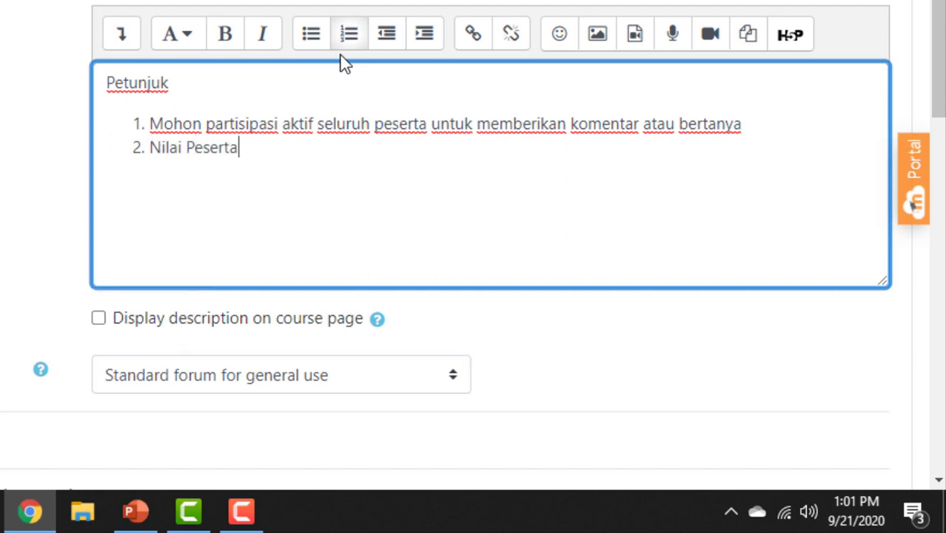
text(dap)
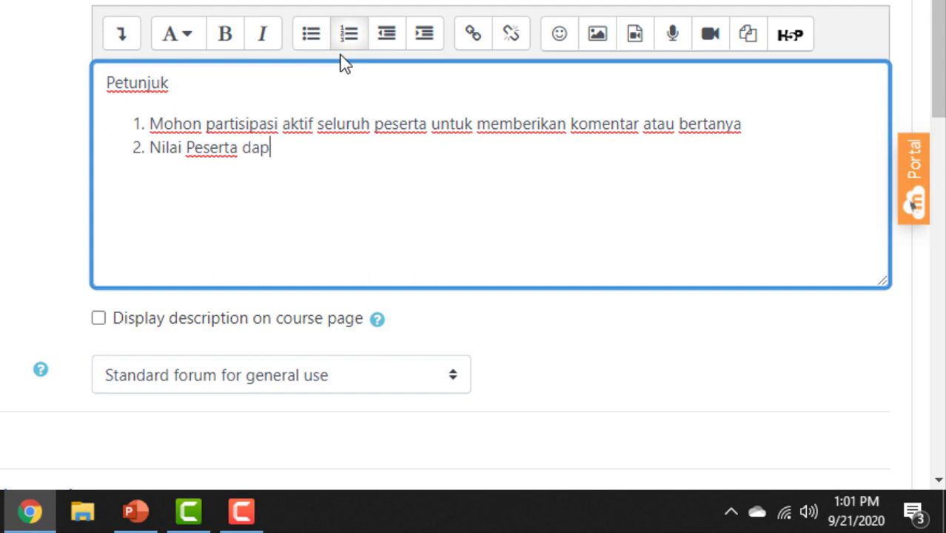
text(at diambi)
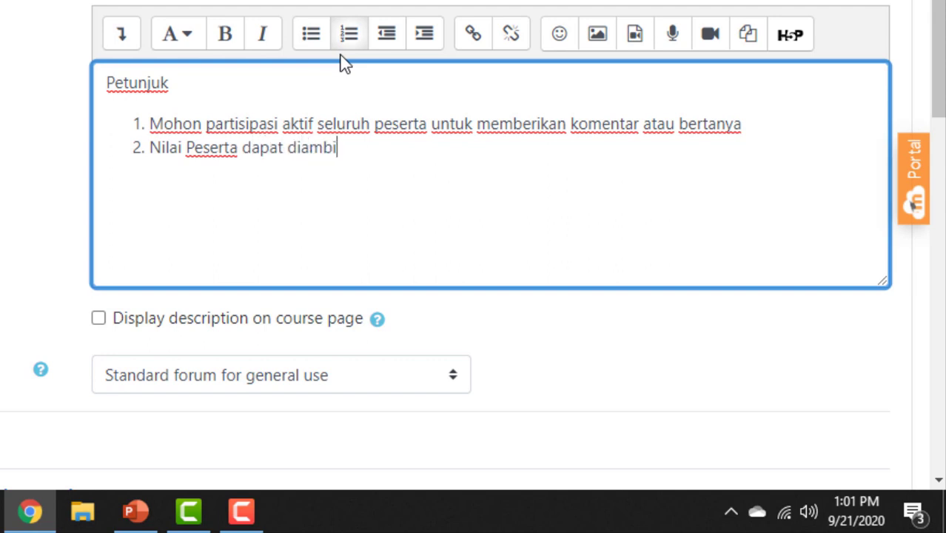
text(l dari ke)
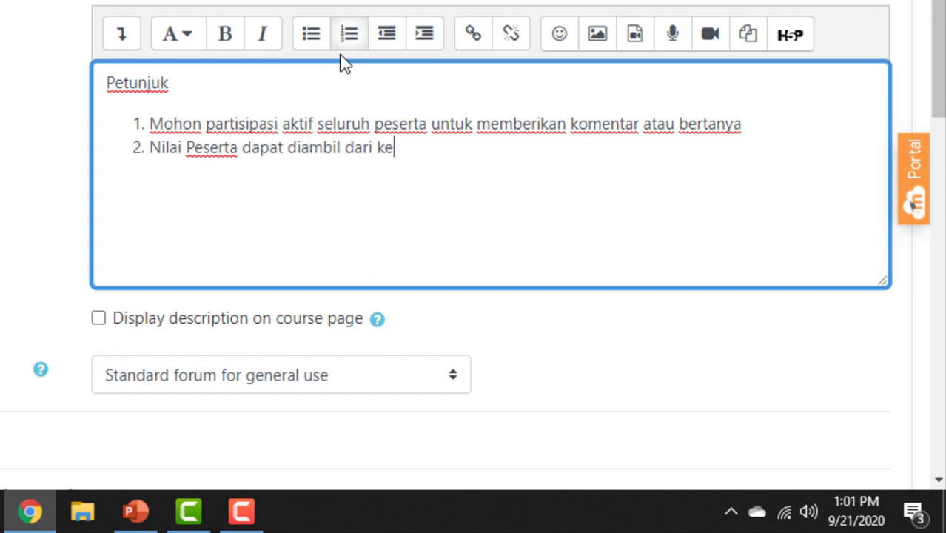
text(aktifan menjawab)
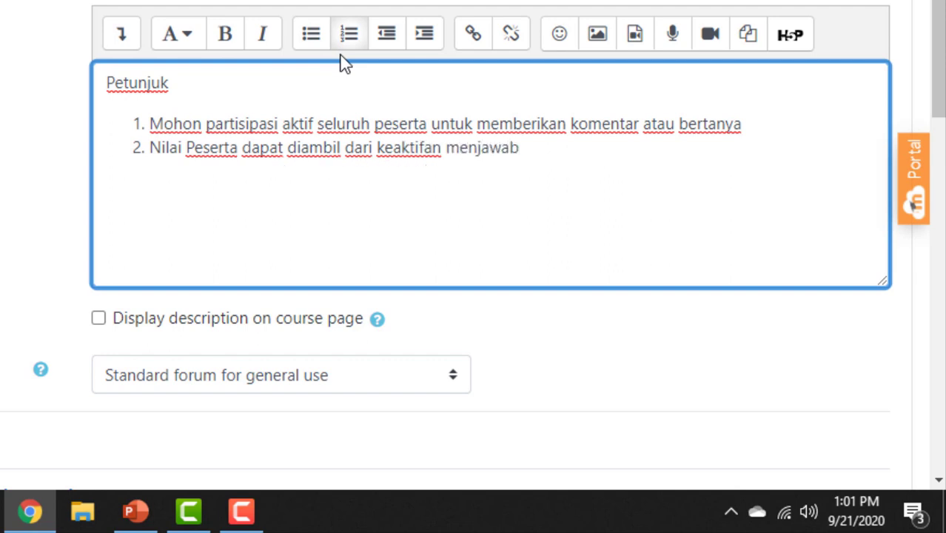
text( atau )
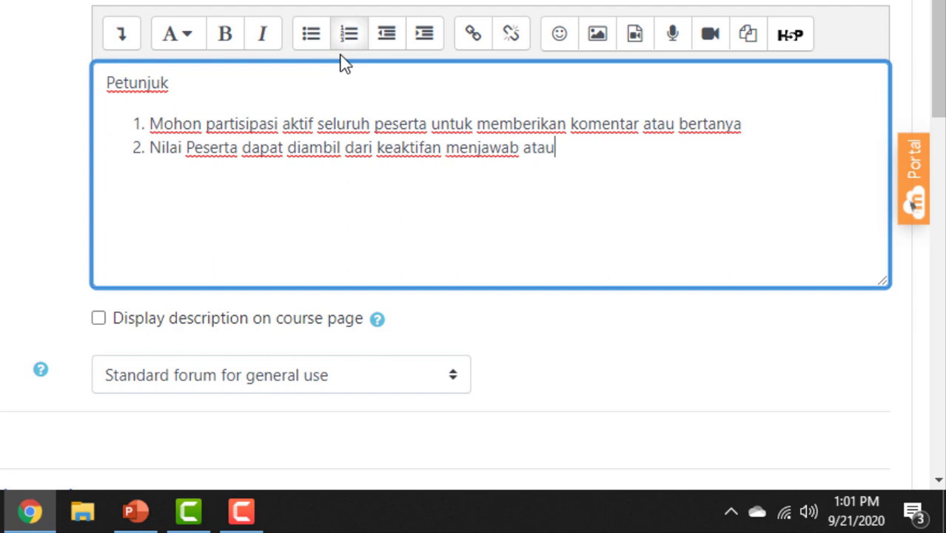
text(keda)
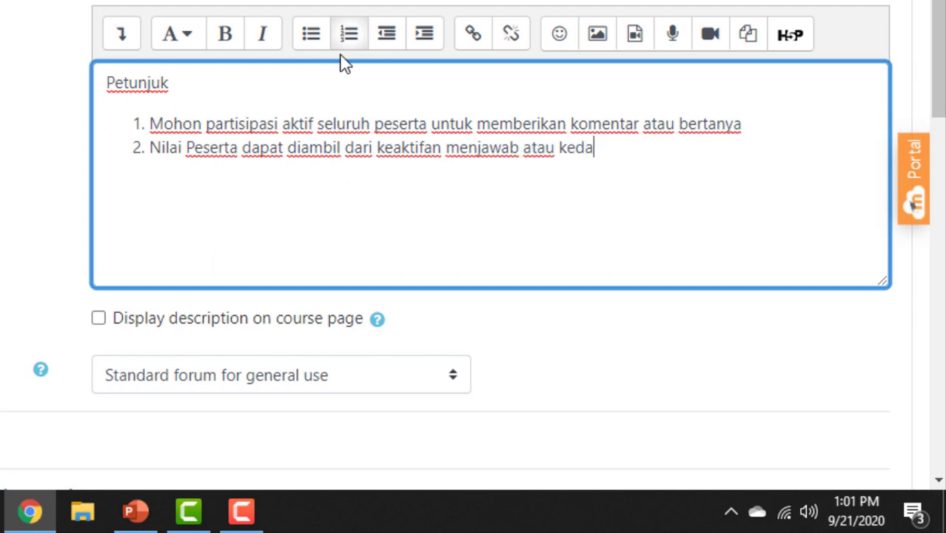
text(laman ar)
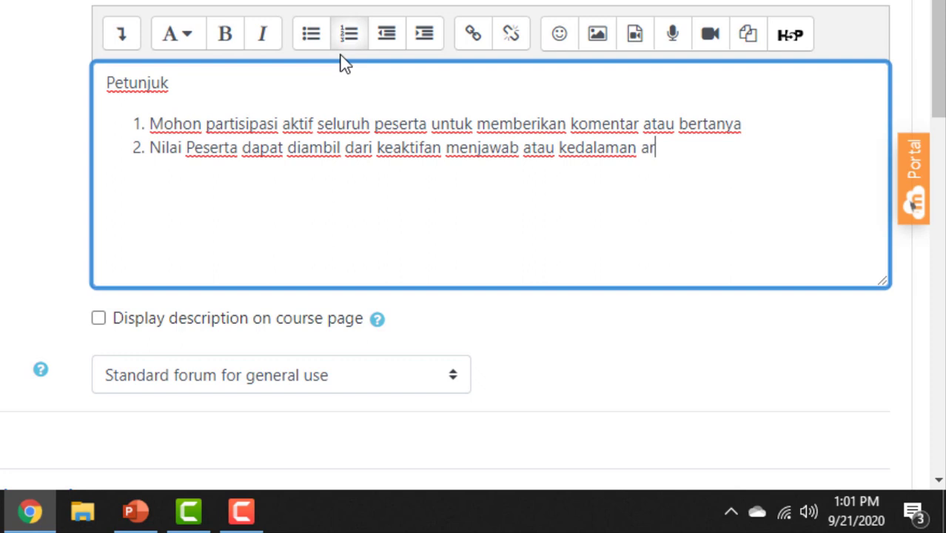
text(gumenn)
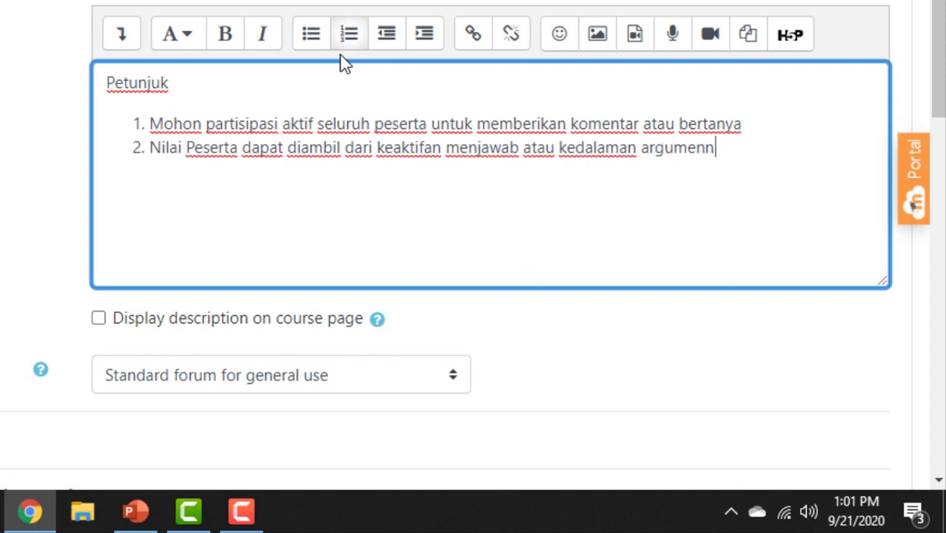
text(ya)
click(109, 326)
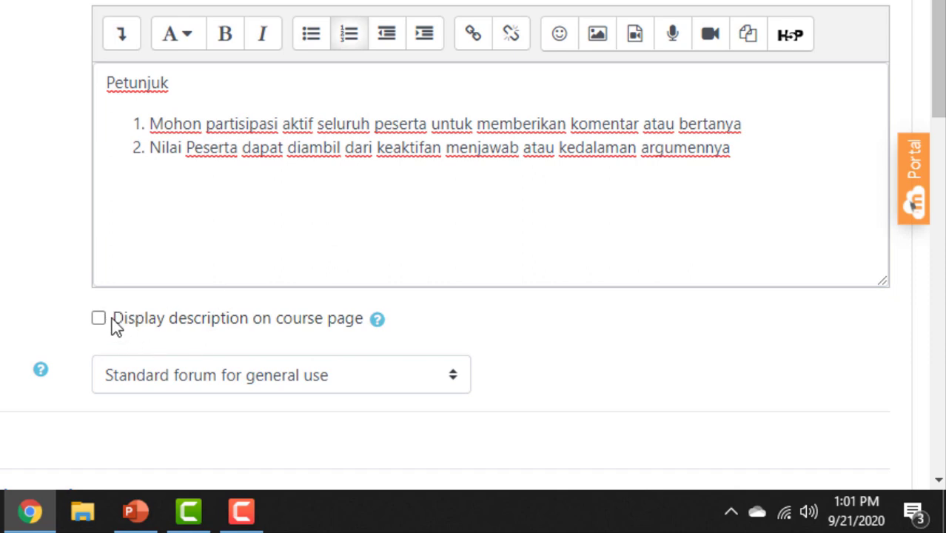
Set the forum type to Each person posts one discussion.
scroll(343, 260, down, 3)
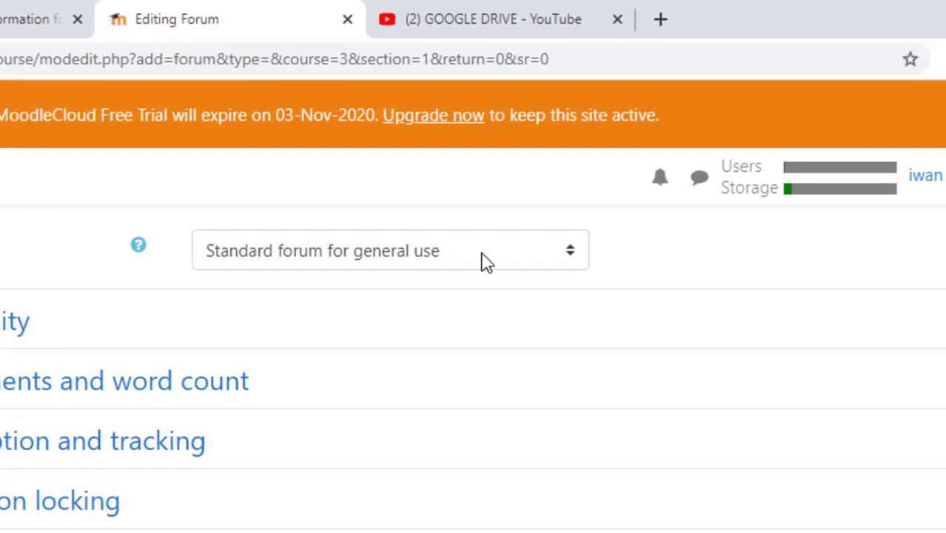
click(507, 265)
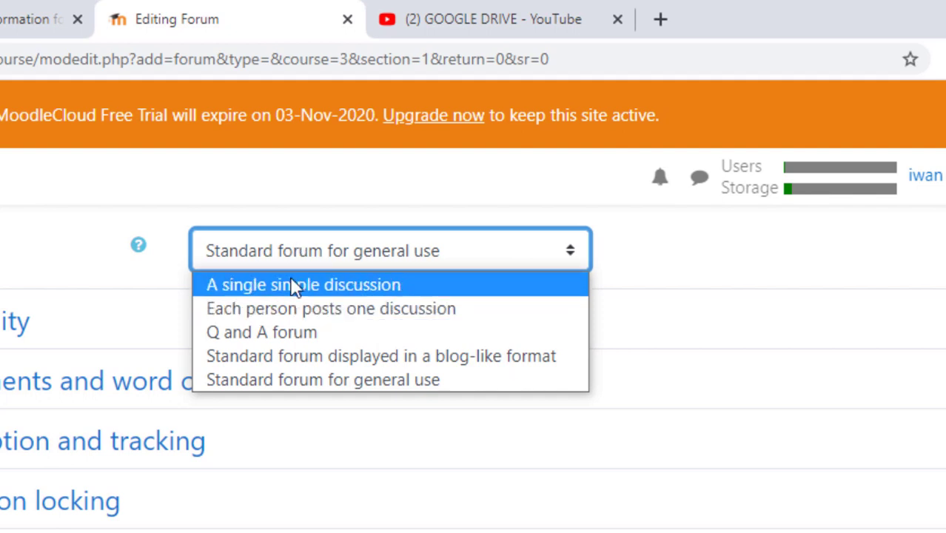
click(303, 315)
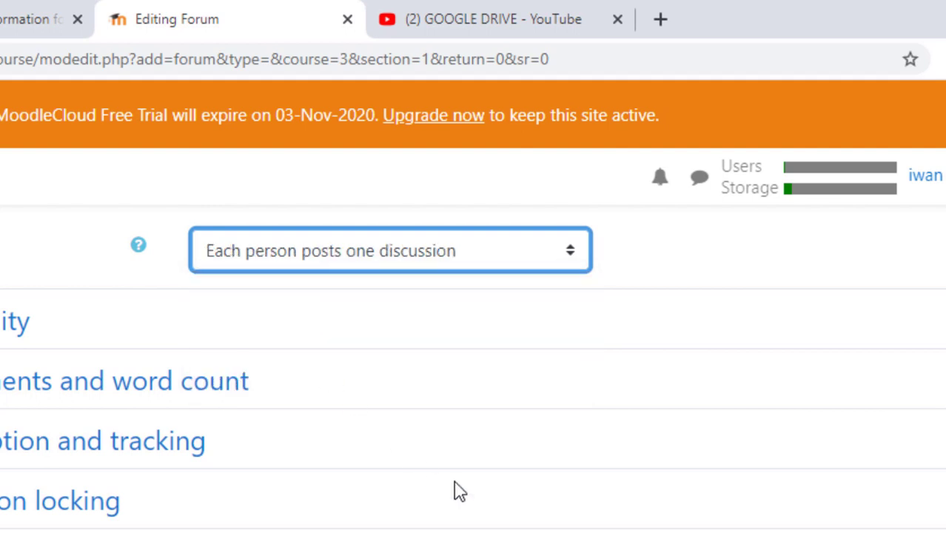
Enable the forum's due date under Availability and set it to 22 September 2020, 13:30.
click(215, 198)
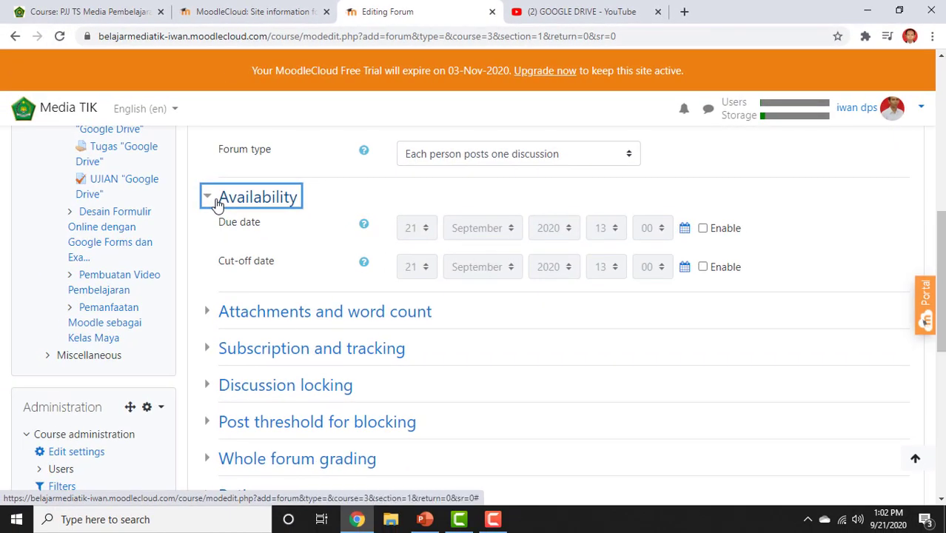
click(702, 228)
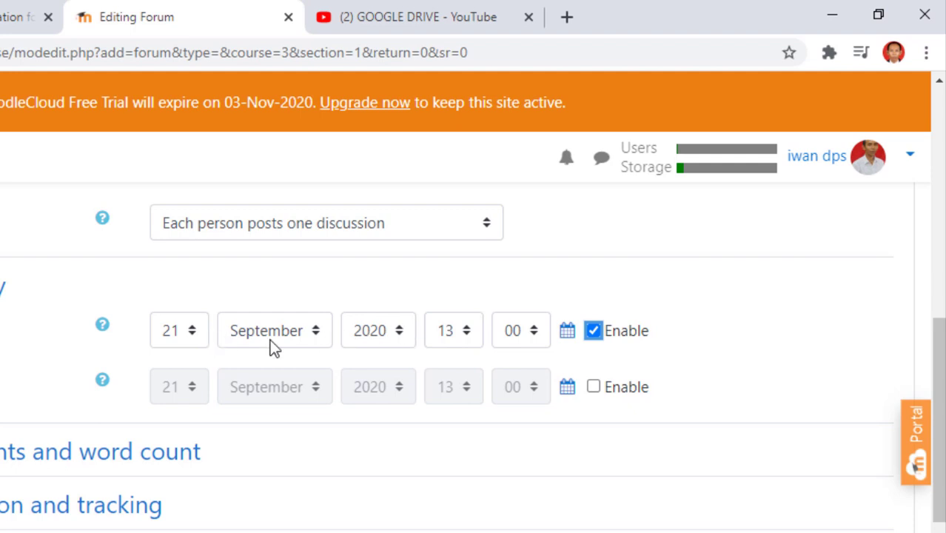
click(190, 334)
scroll(173, 408, up, 1)
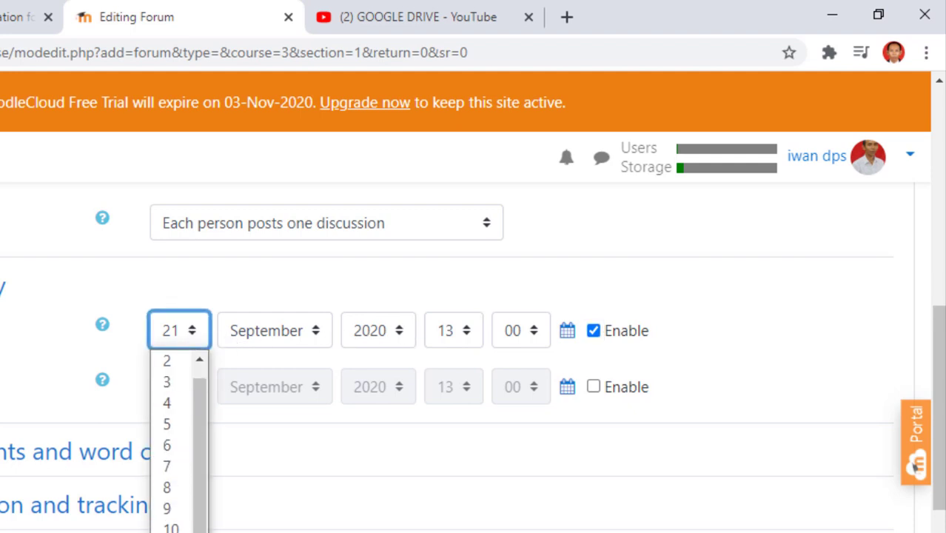
scroll(172, 473, down, 1)
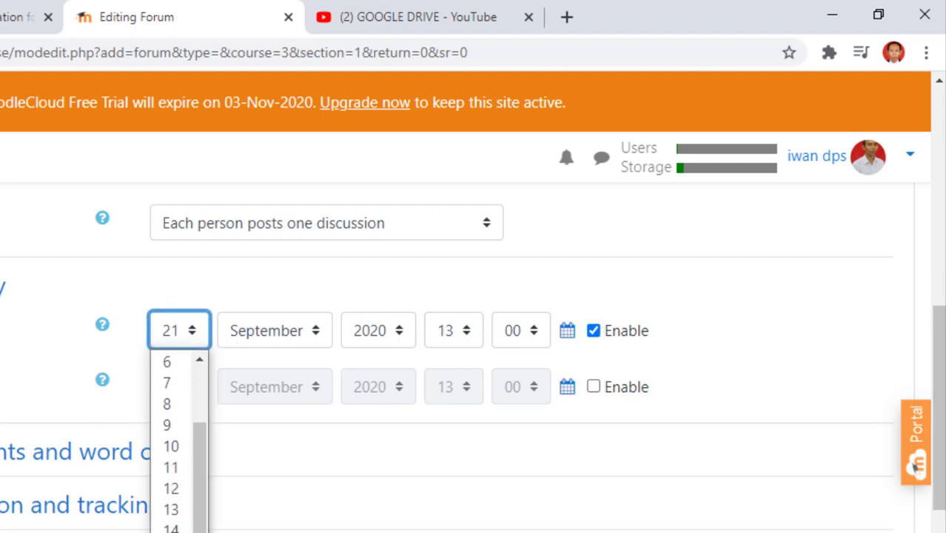
click(172, 531)
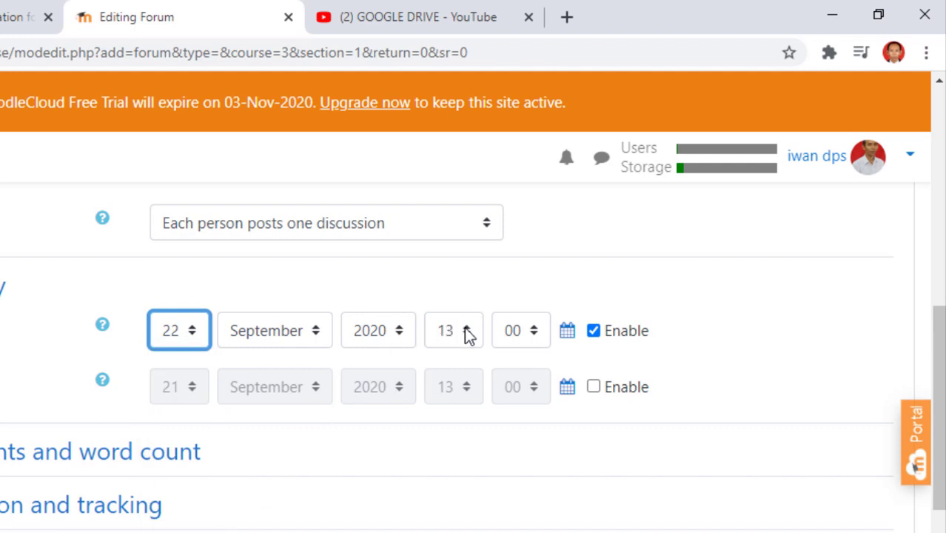
click(534, 333)
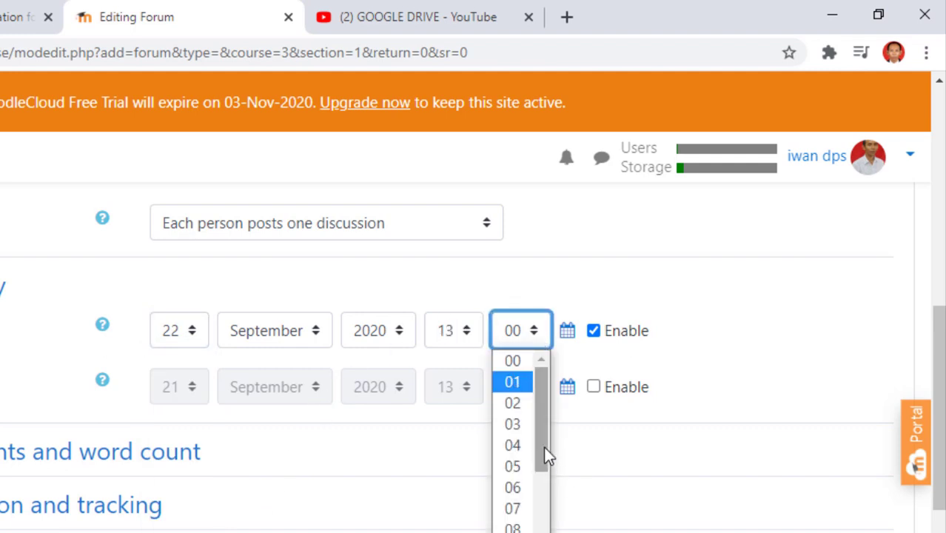
drag(542, 450, 543, 532)
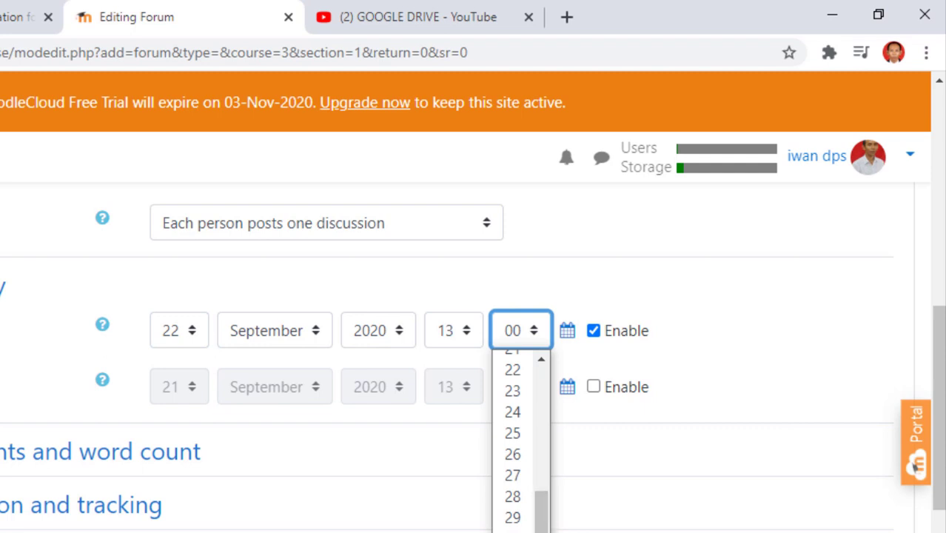
click(527, 530)
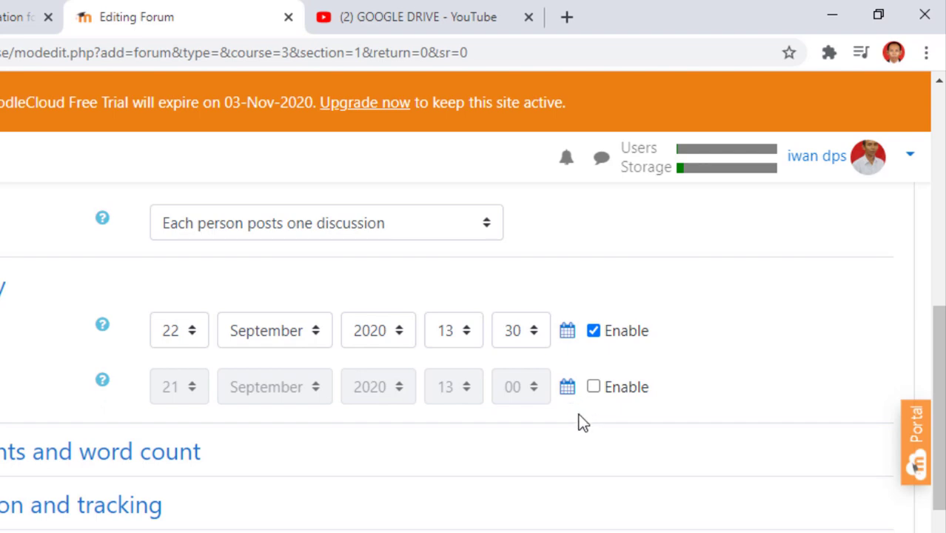
Review the forum's remaining settings, including Subscription and tracking and Ratings, without changing any of them.
scroll(580, 420, down, 1)
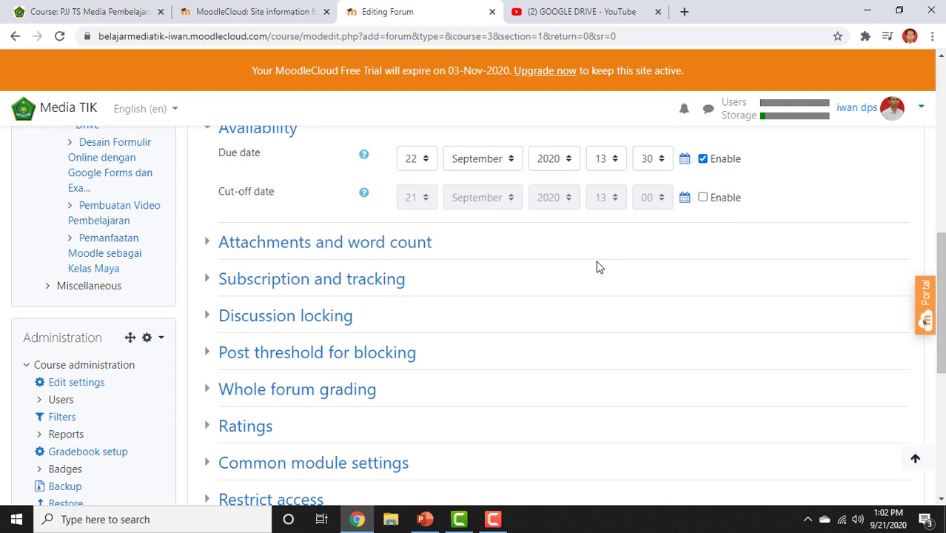
scroll(494, 311, down, 3)
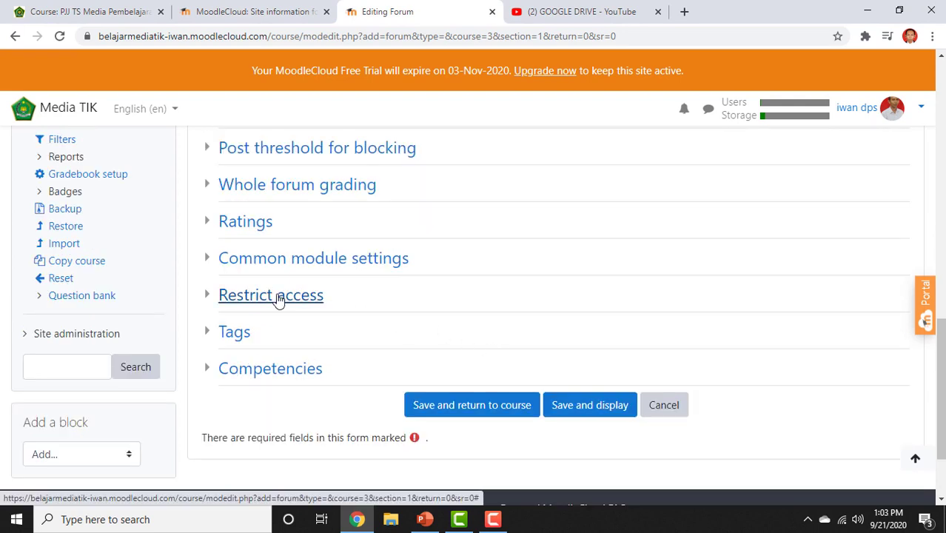
scroll(448, 304, up, 4)
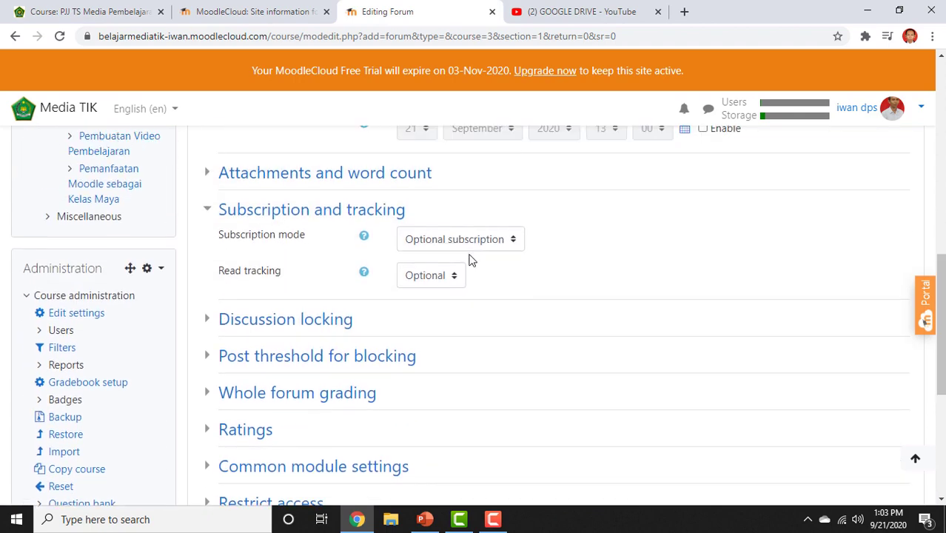
scroll(444, 247, up, 2)
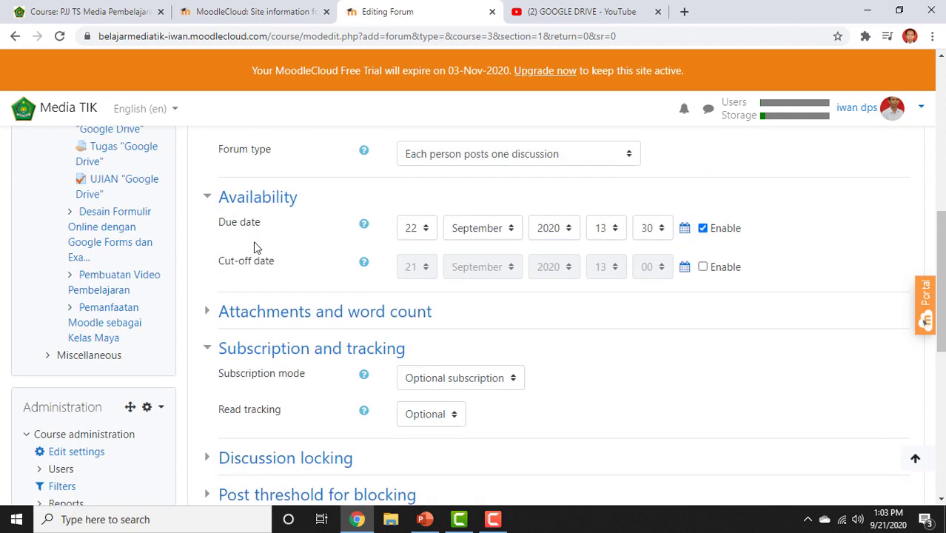
scroll(313, 304, down, 4)
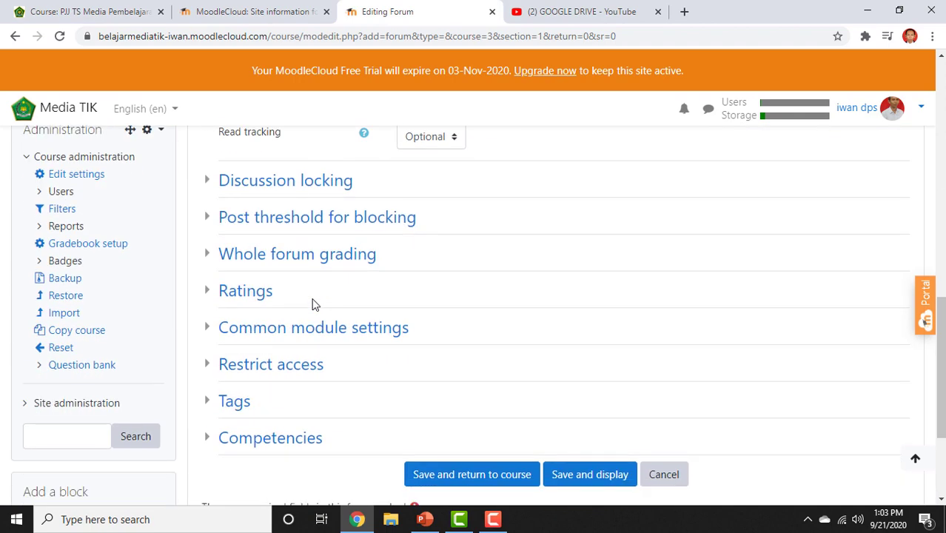
click(210, 293)
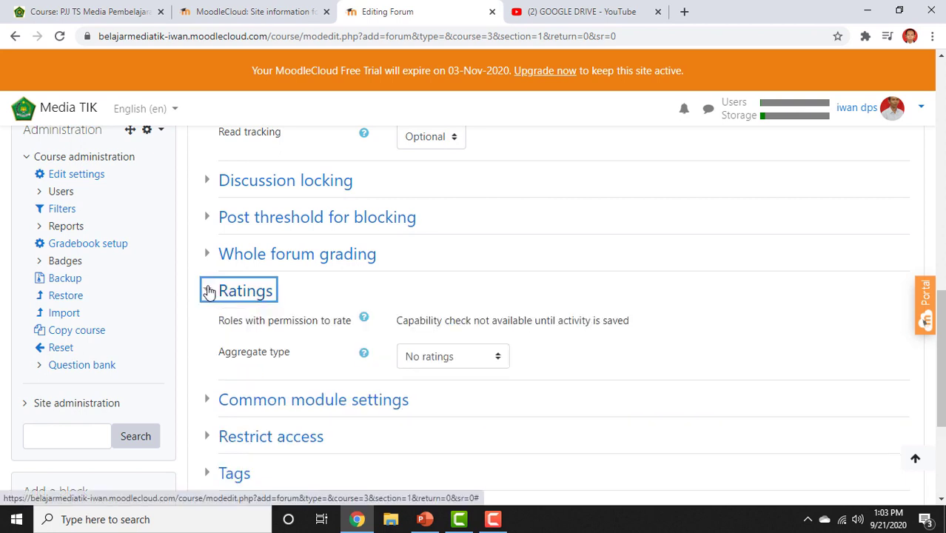
click(210, 292)
scroll(489, 337, down, 2)
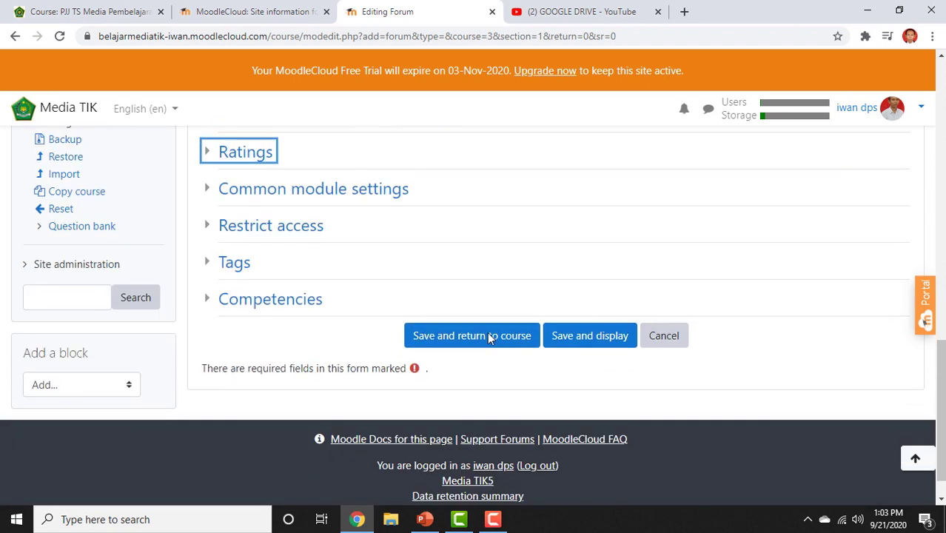
scroll(525, 312, up, 4)
scroll(527, 311, up, 1)
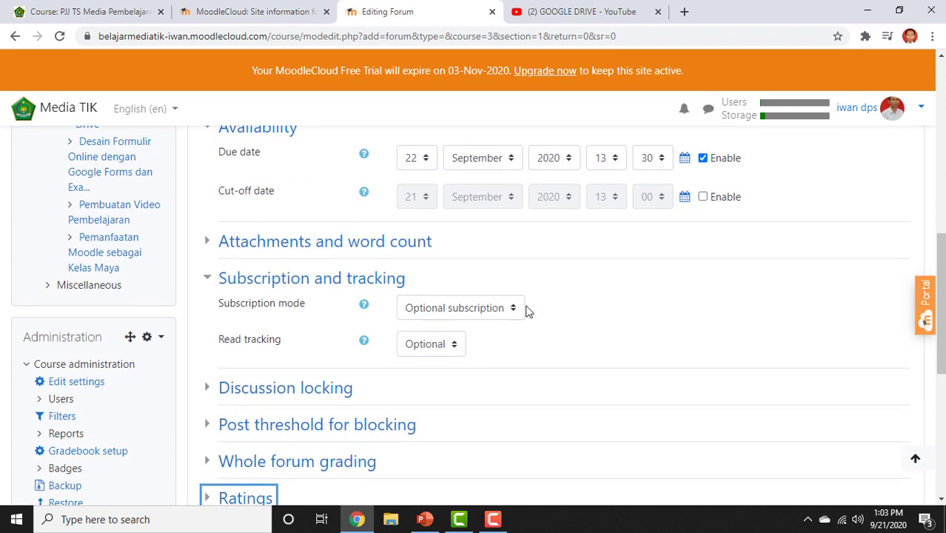
scroll(511, 315, down, 4)
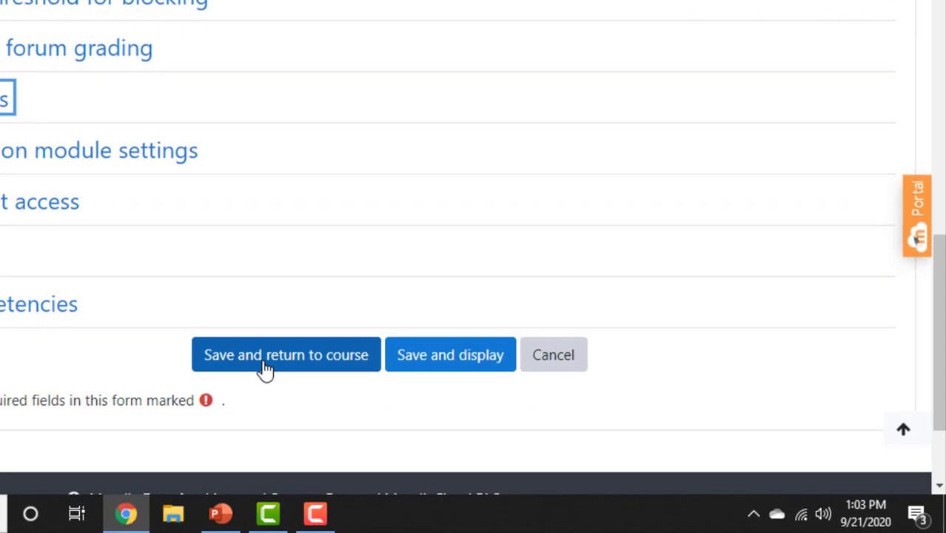
Save the forum, return to the course and check its entry in the Google Drive section.
click(267, 372)
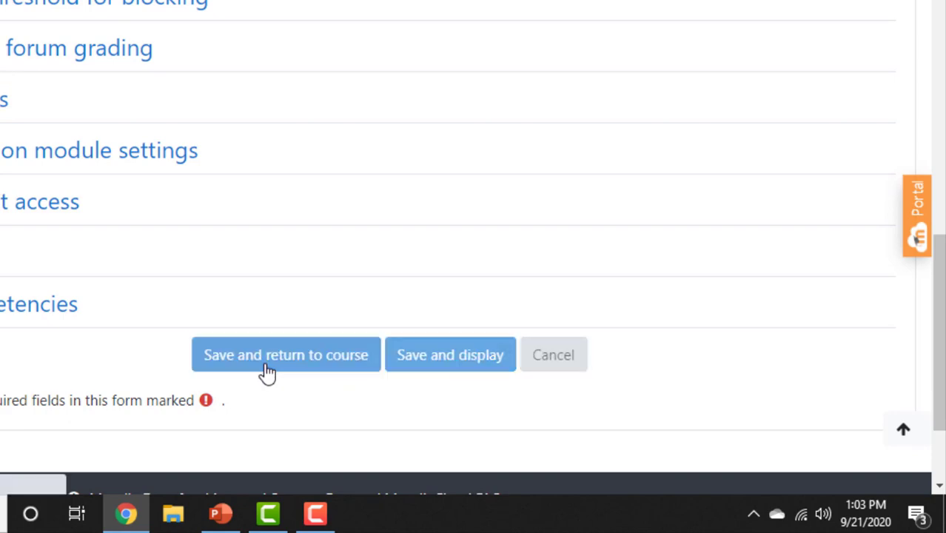
scroll(268, 371, down, 6)
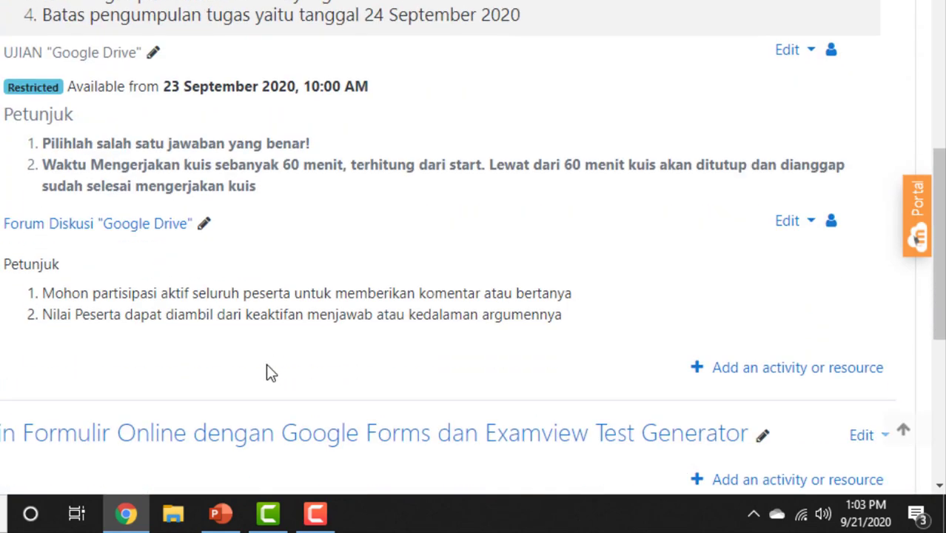
scroll(268, 366, down, 1)
scroll(268, 366, up, 4)
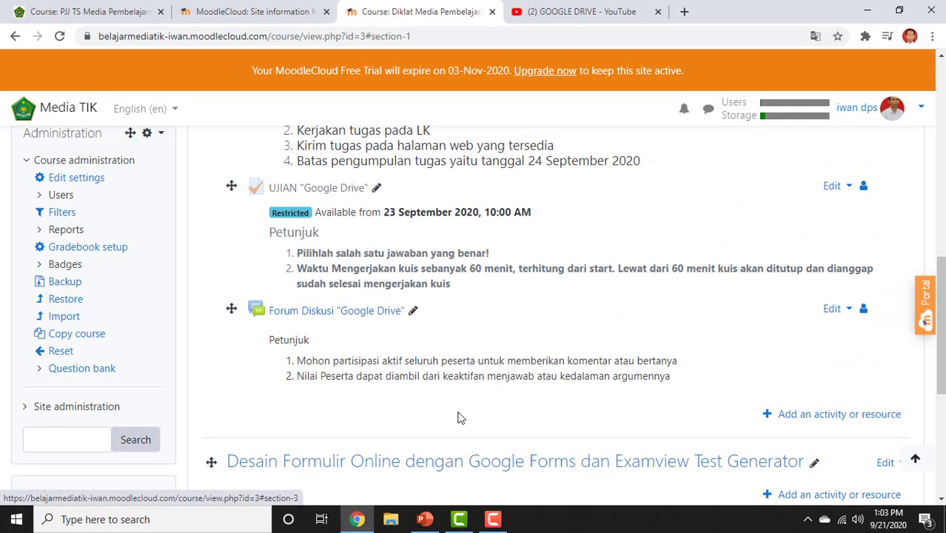
scroll(459, 418, up, 1)
scroll(458, 418, down, 4)
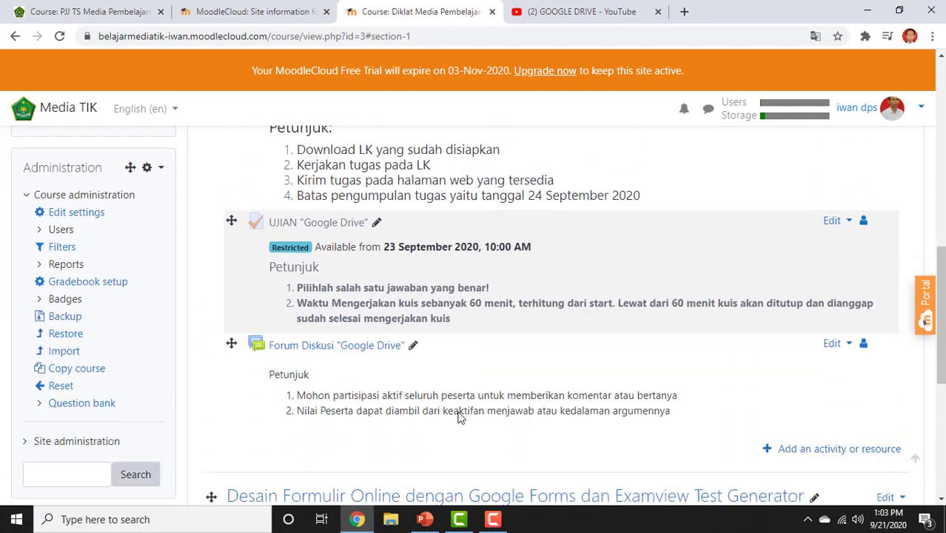
Move the UJIAN "Google Drive" quiz below Forum Diskusi "Google Drive" in the Google Drive section.
scroll(459, 418, up, 7)
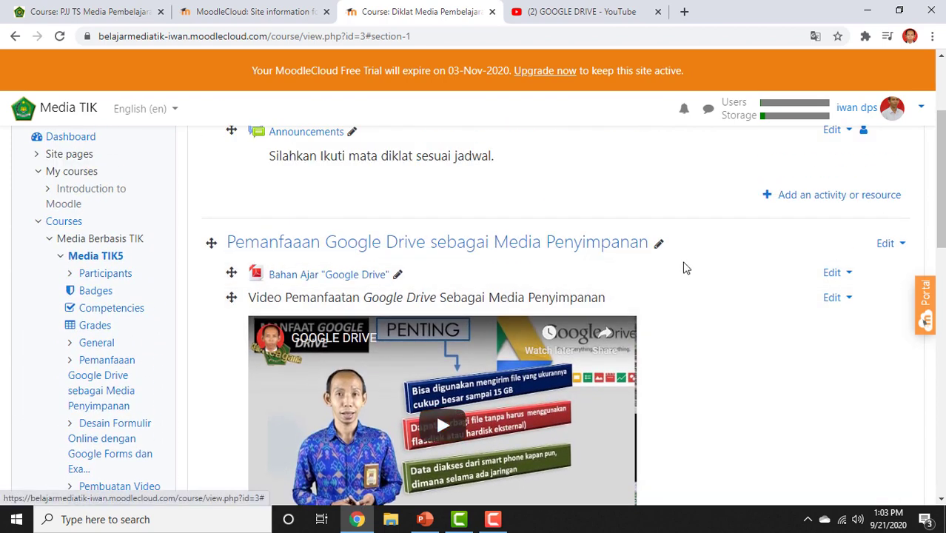
scroll(684, 266, down, 1)
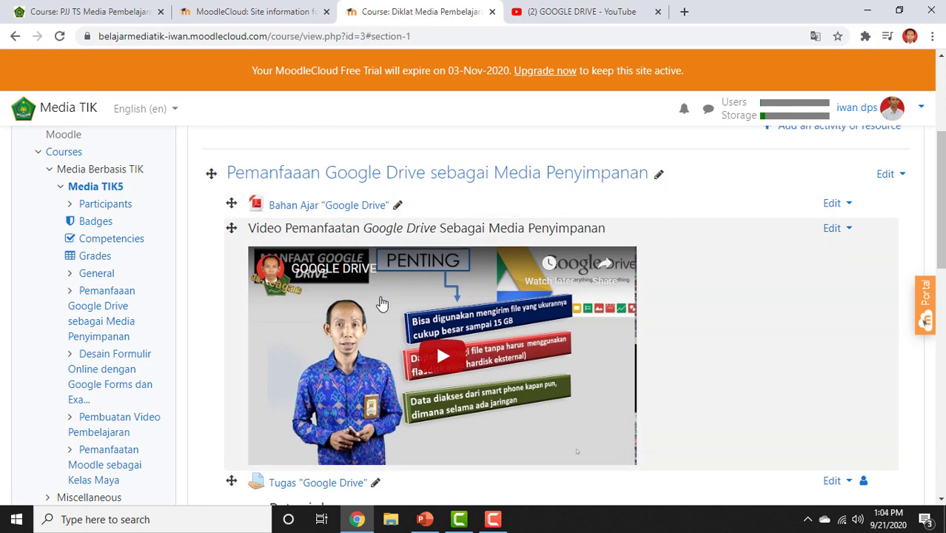
scroll(380, 302, down, 3)
scroll(382, 302, down, 1)
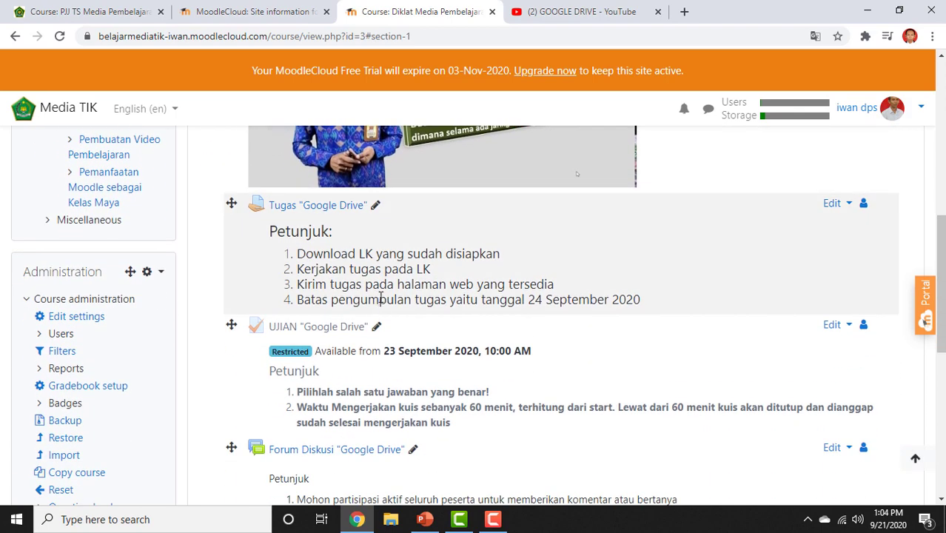
scroll(416, 337, down, 2)
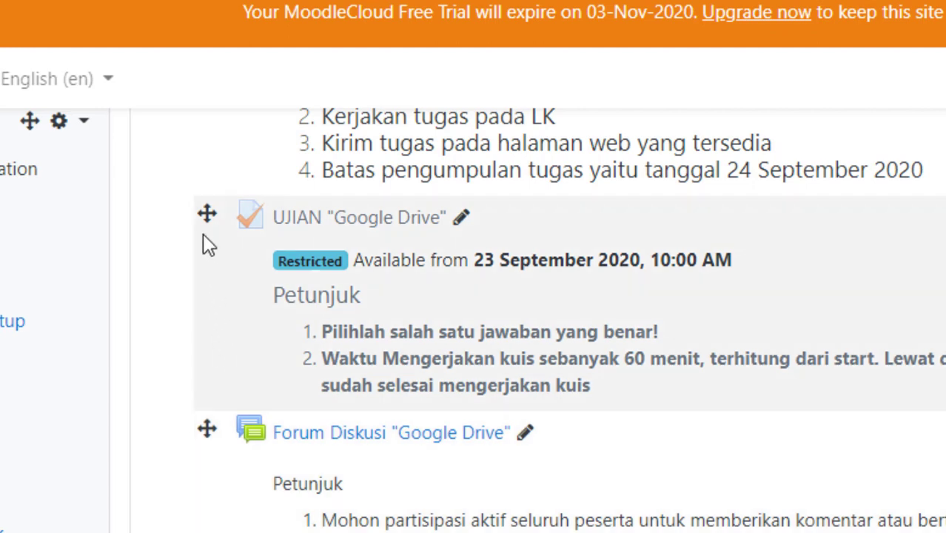
drag(210, 211, 206, 449)
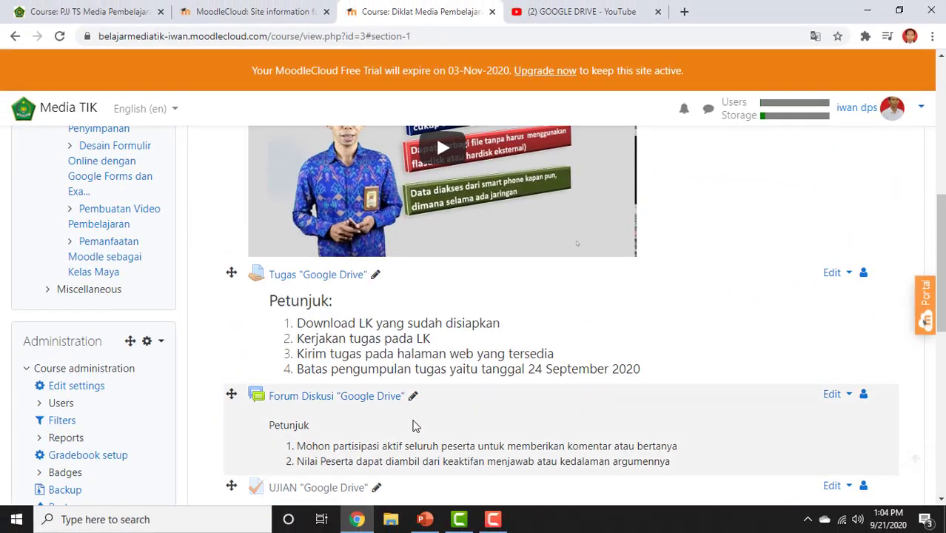
Review the order of the Google Drive section's material, video, assignment, forum and quiz, and the course topics below it.
scroll(459, 520, down, 3)
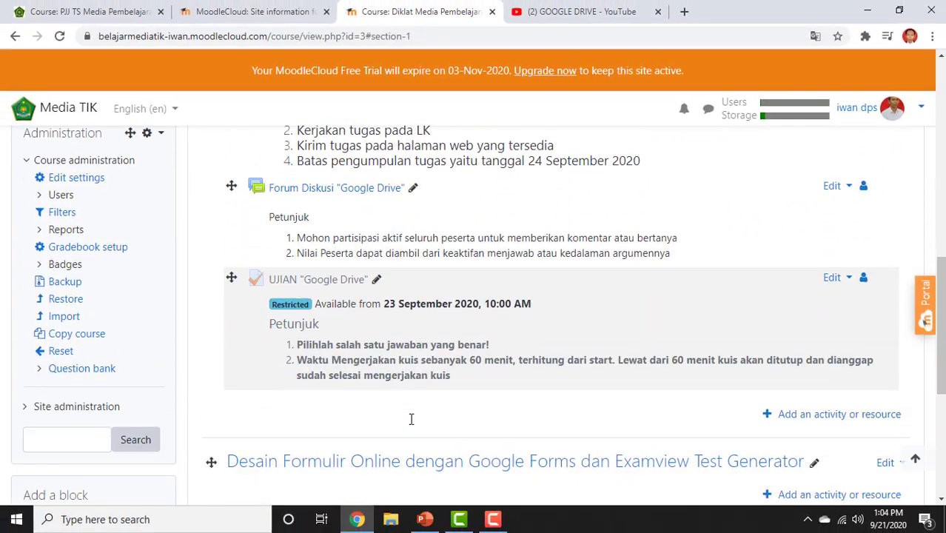
scroll(459, 520, up, 4)
scroll(403, 416, up, 4)
scroll(403, 416, down, 2)
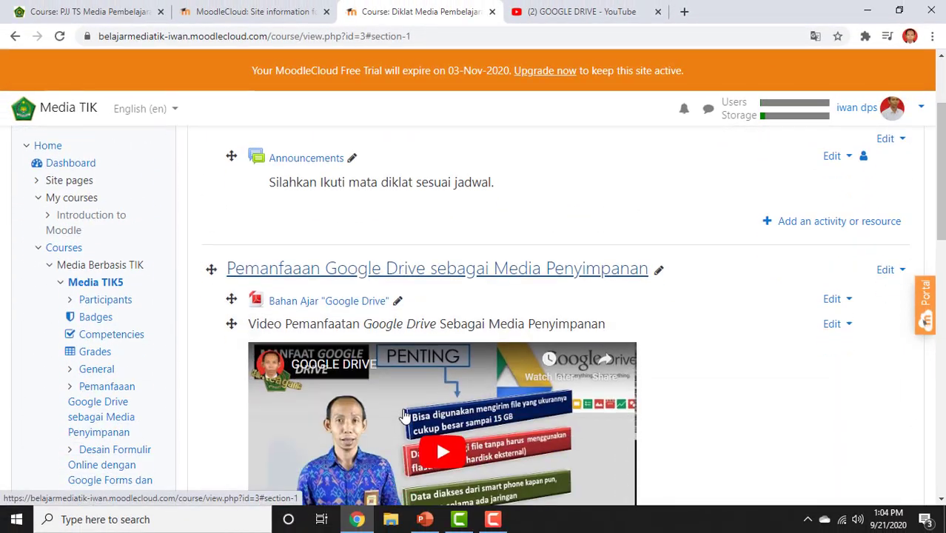
scroll(403, 416, down, 1)
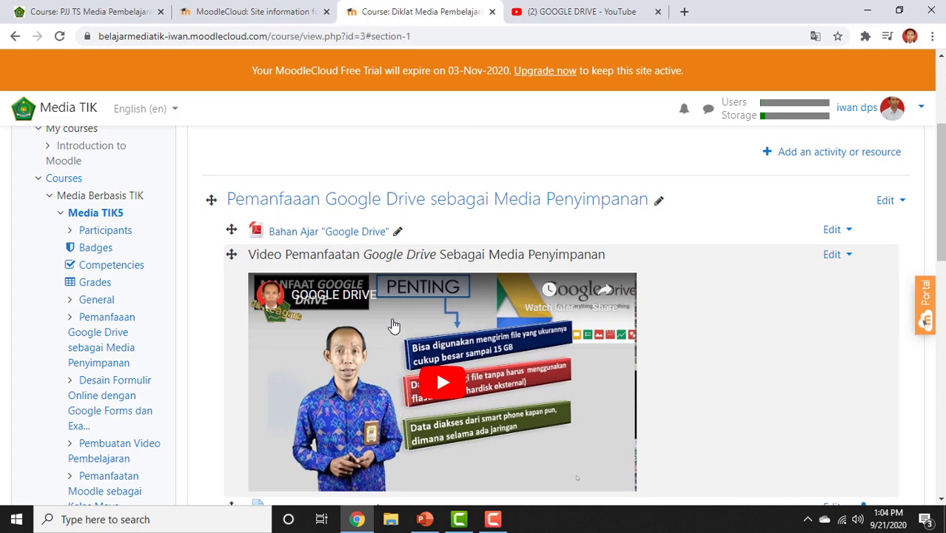
scroll(387, 307, down, 8)
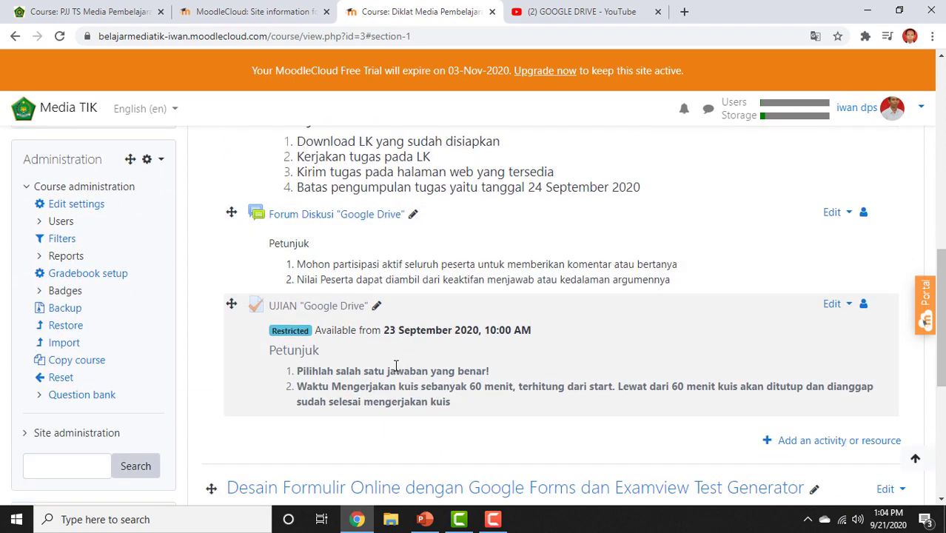
scroll(396, 366, up, 6)
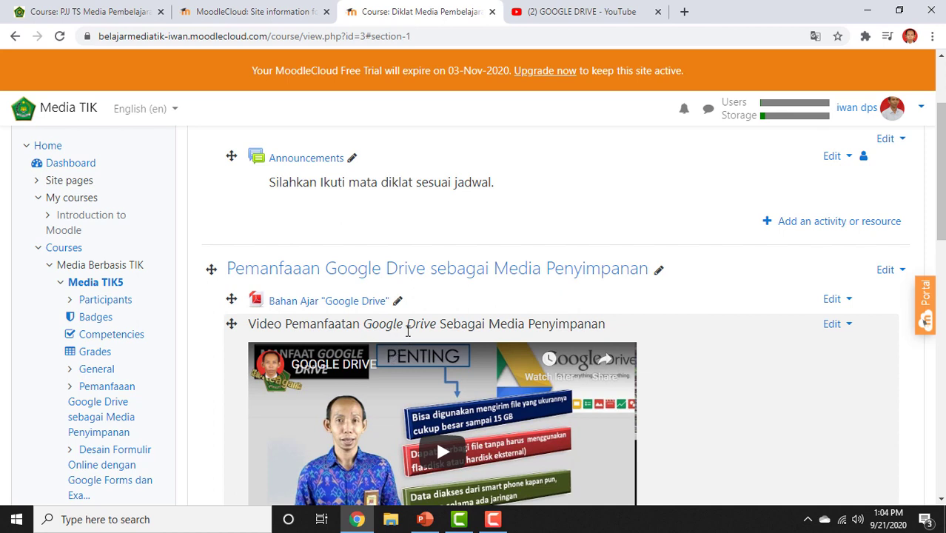
scroll(407, 331, down, 5)
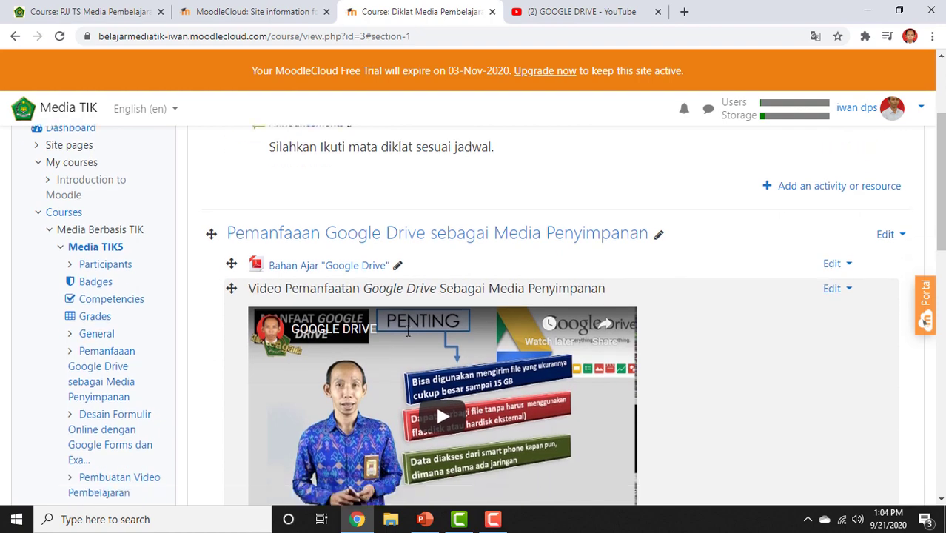
scroll(405, 332, down, 5)
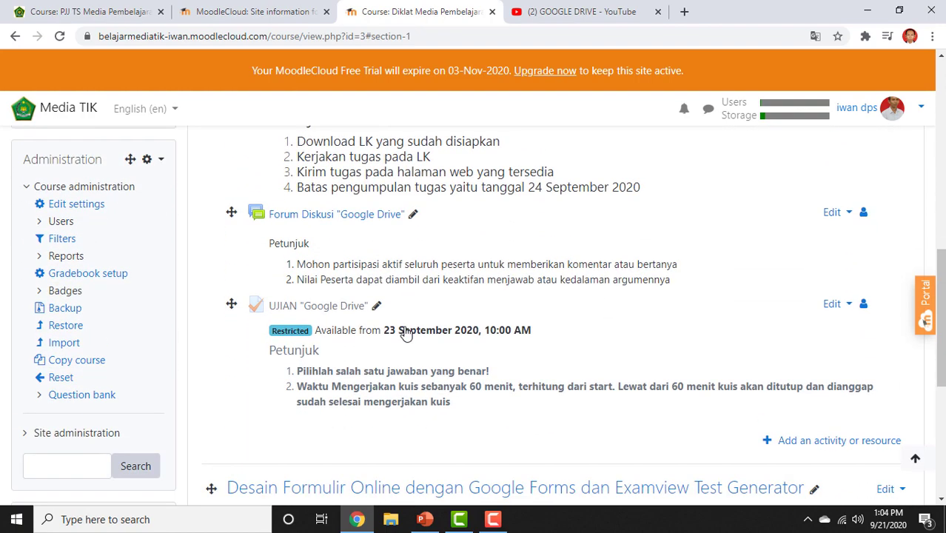
scroll(406, 332, up, 2)
scroll(406, 333, up, 4)
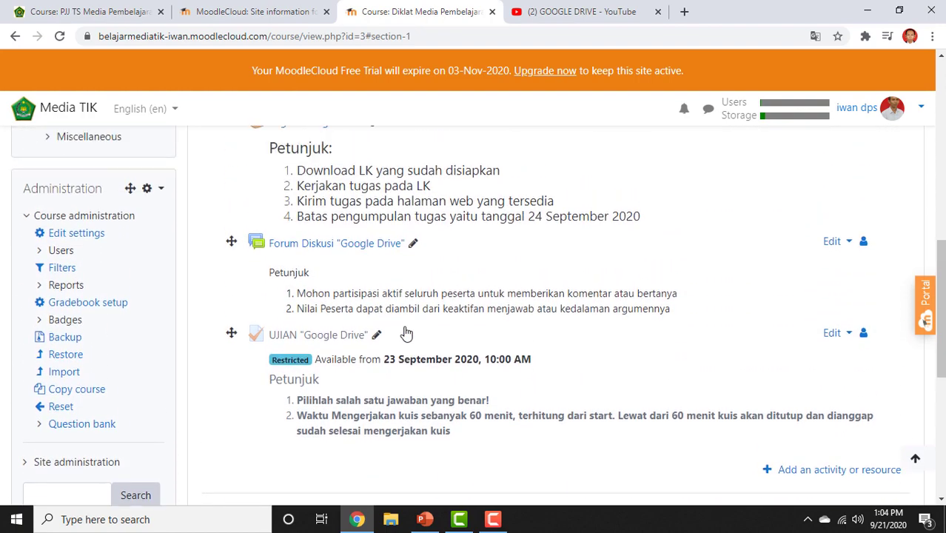
scroll(406, 332, up, 2)
scroll(405, 332, up, 2)
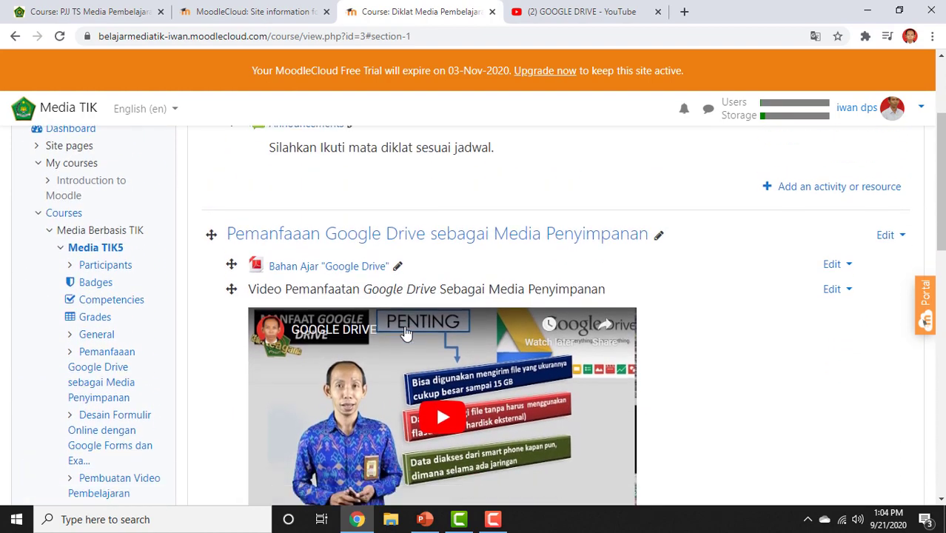
scroll(406, 332, down, 7)
scroll(406, 333, down, 2)
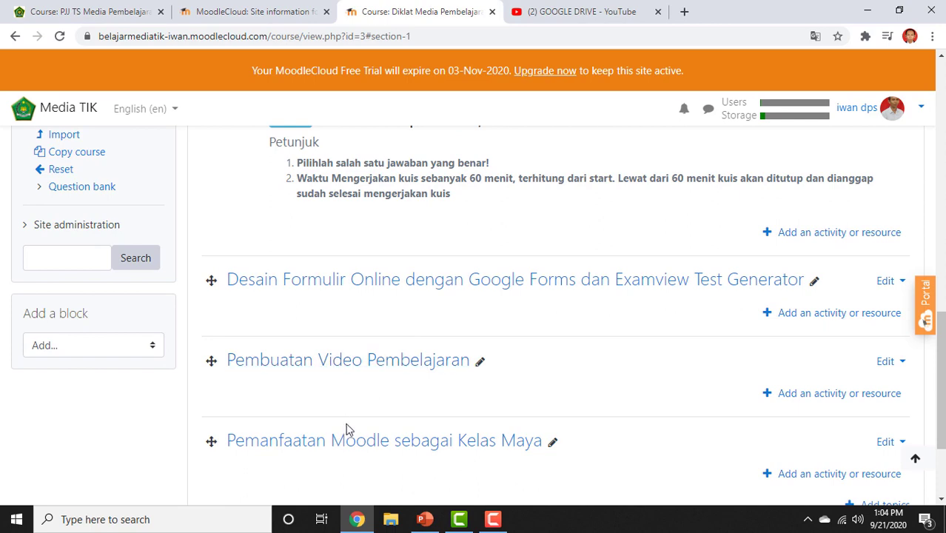
scroll(368, 407, up, 7)
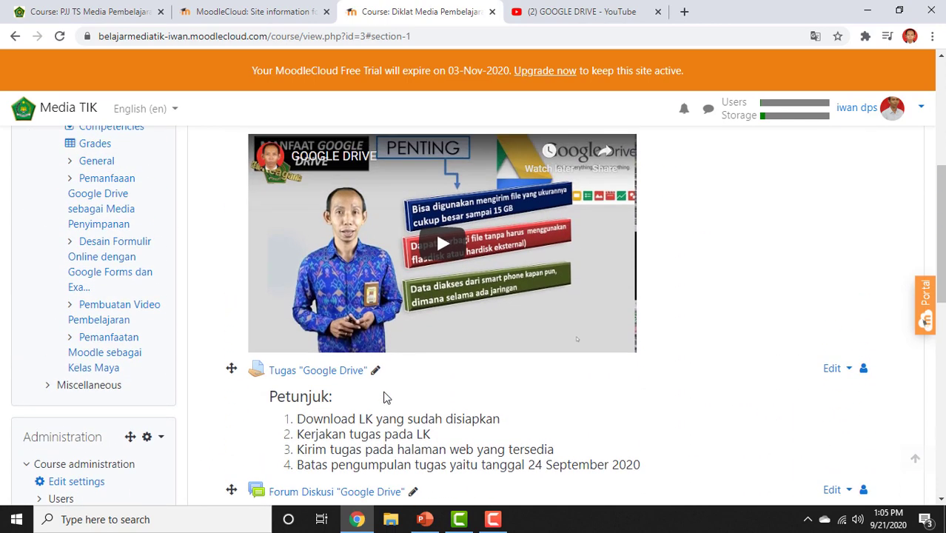
scroll(385, 398, up, 3)
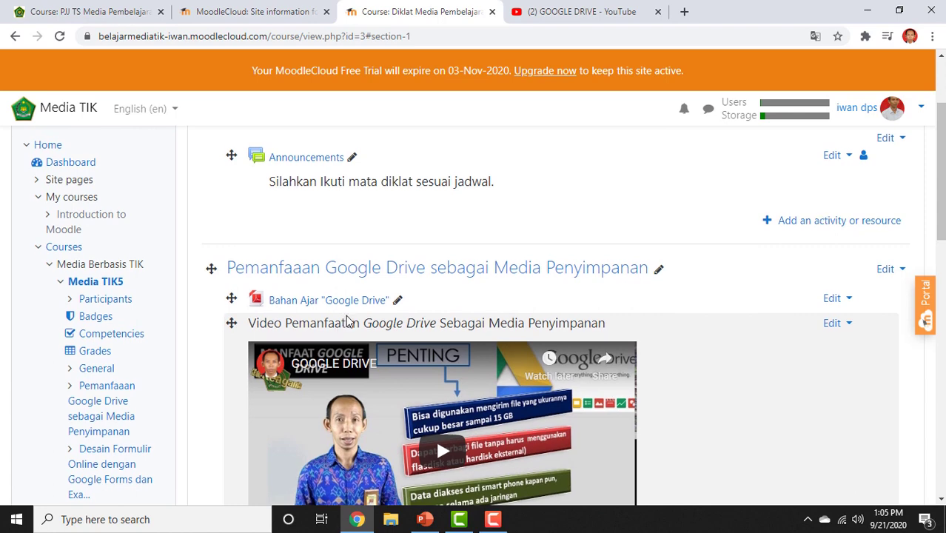
scroll(348, 319, down, 10)
scroll(348, 320, down, 1)
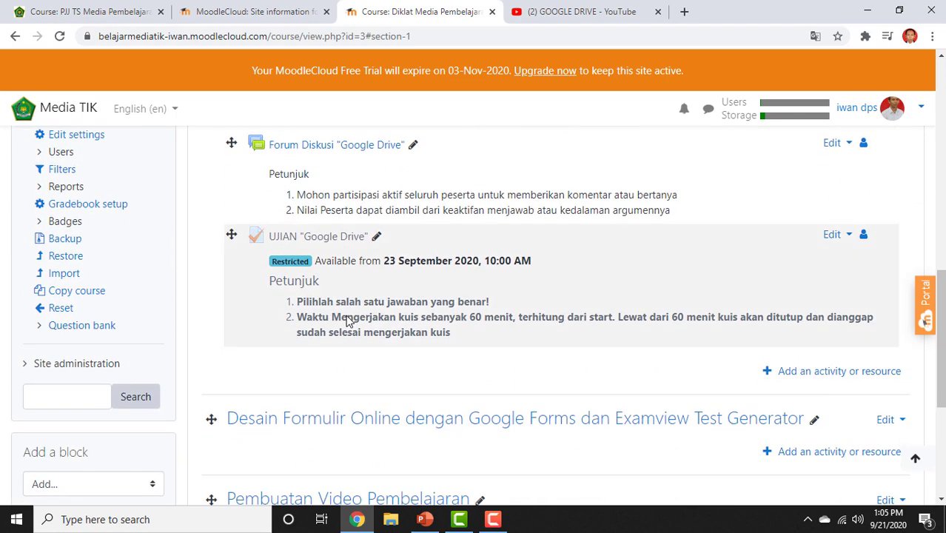
scroll(348, 320, up, 1)
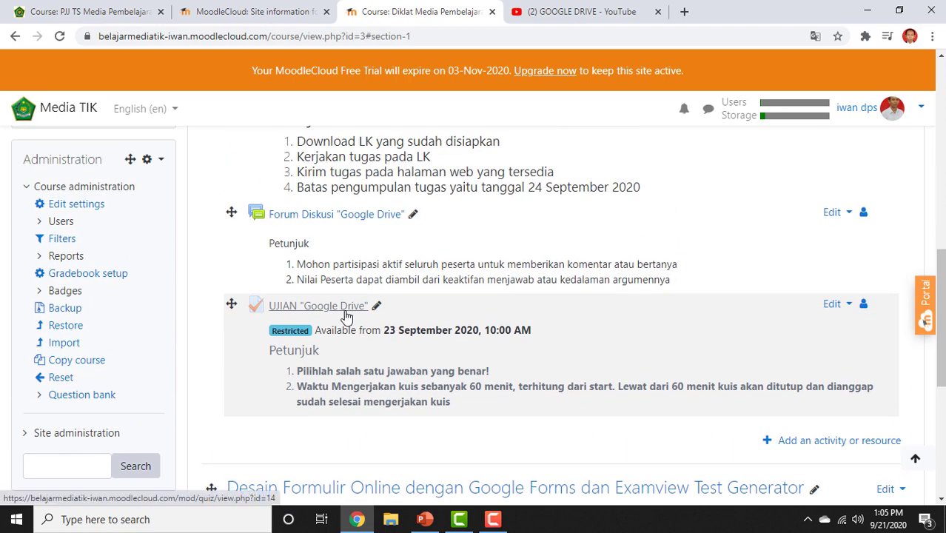